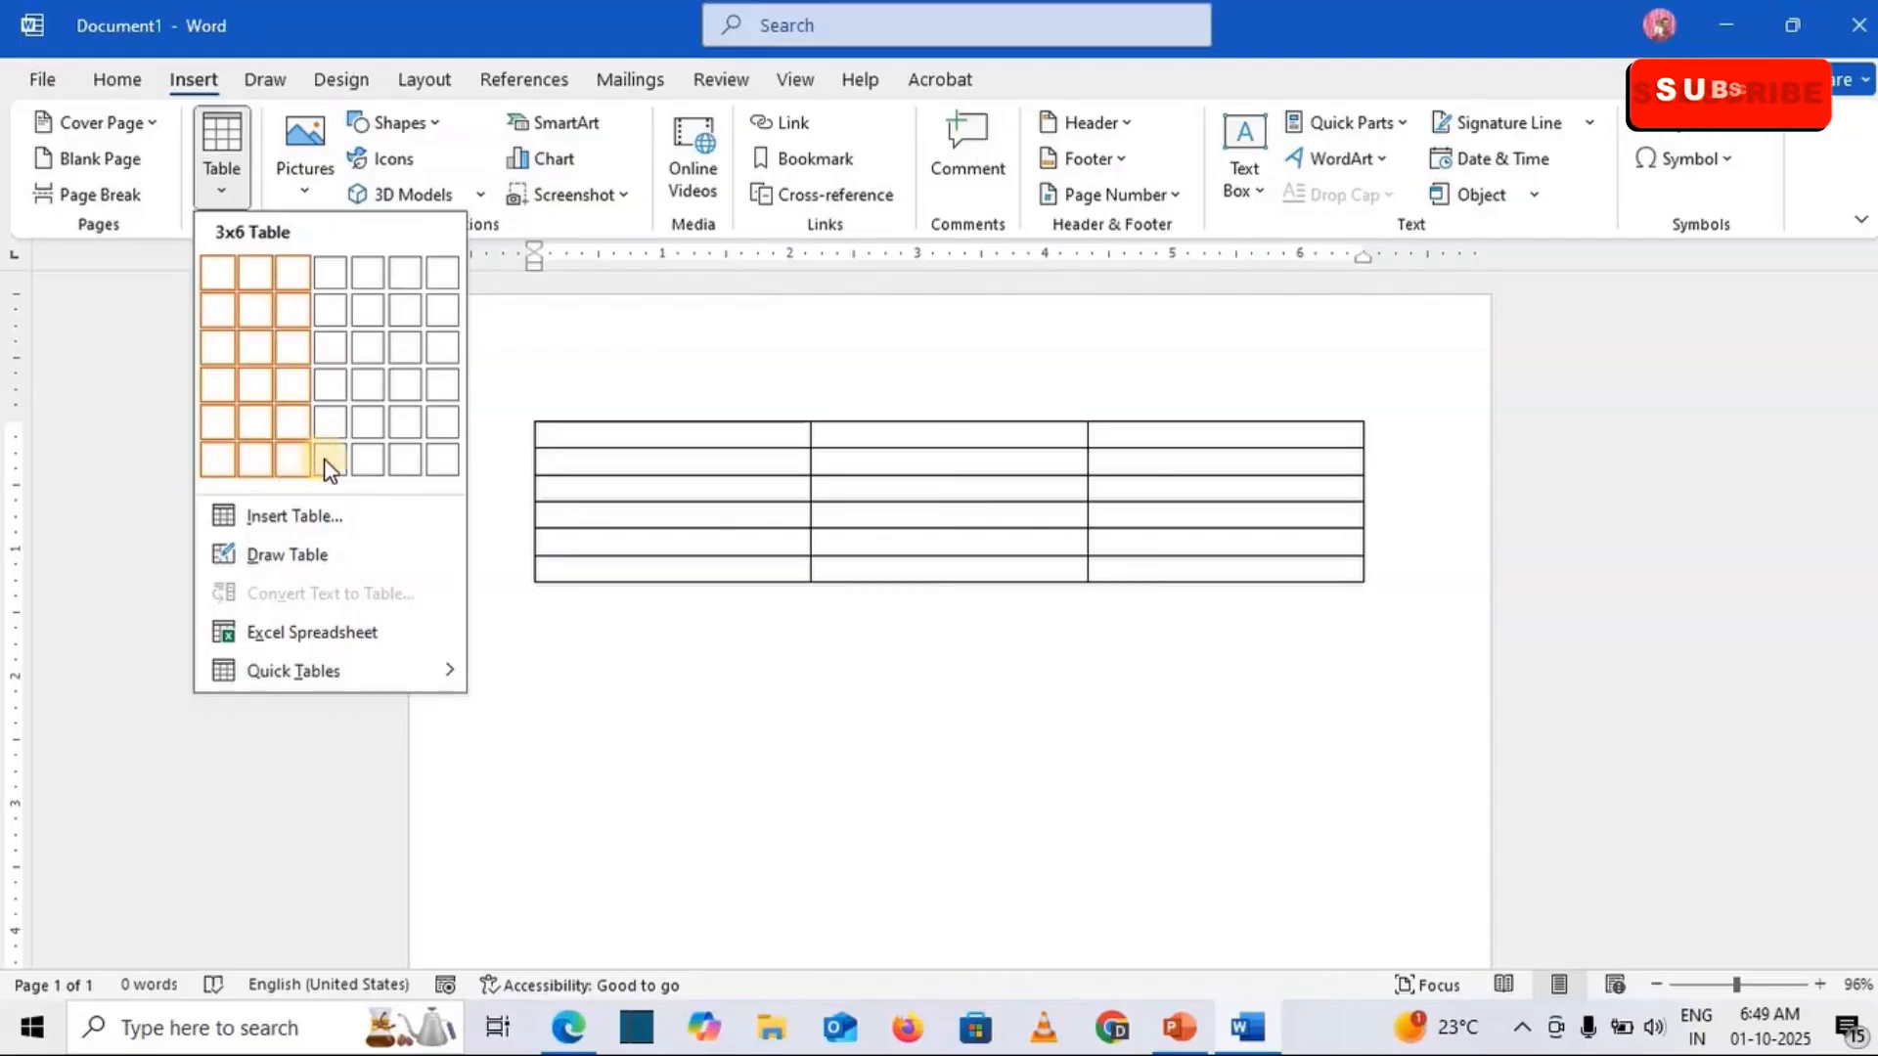
# Step: Insert a table with 7 columns and 6 rows, and append two extra rows after its last row
pyautogui.click(437, 468)
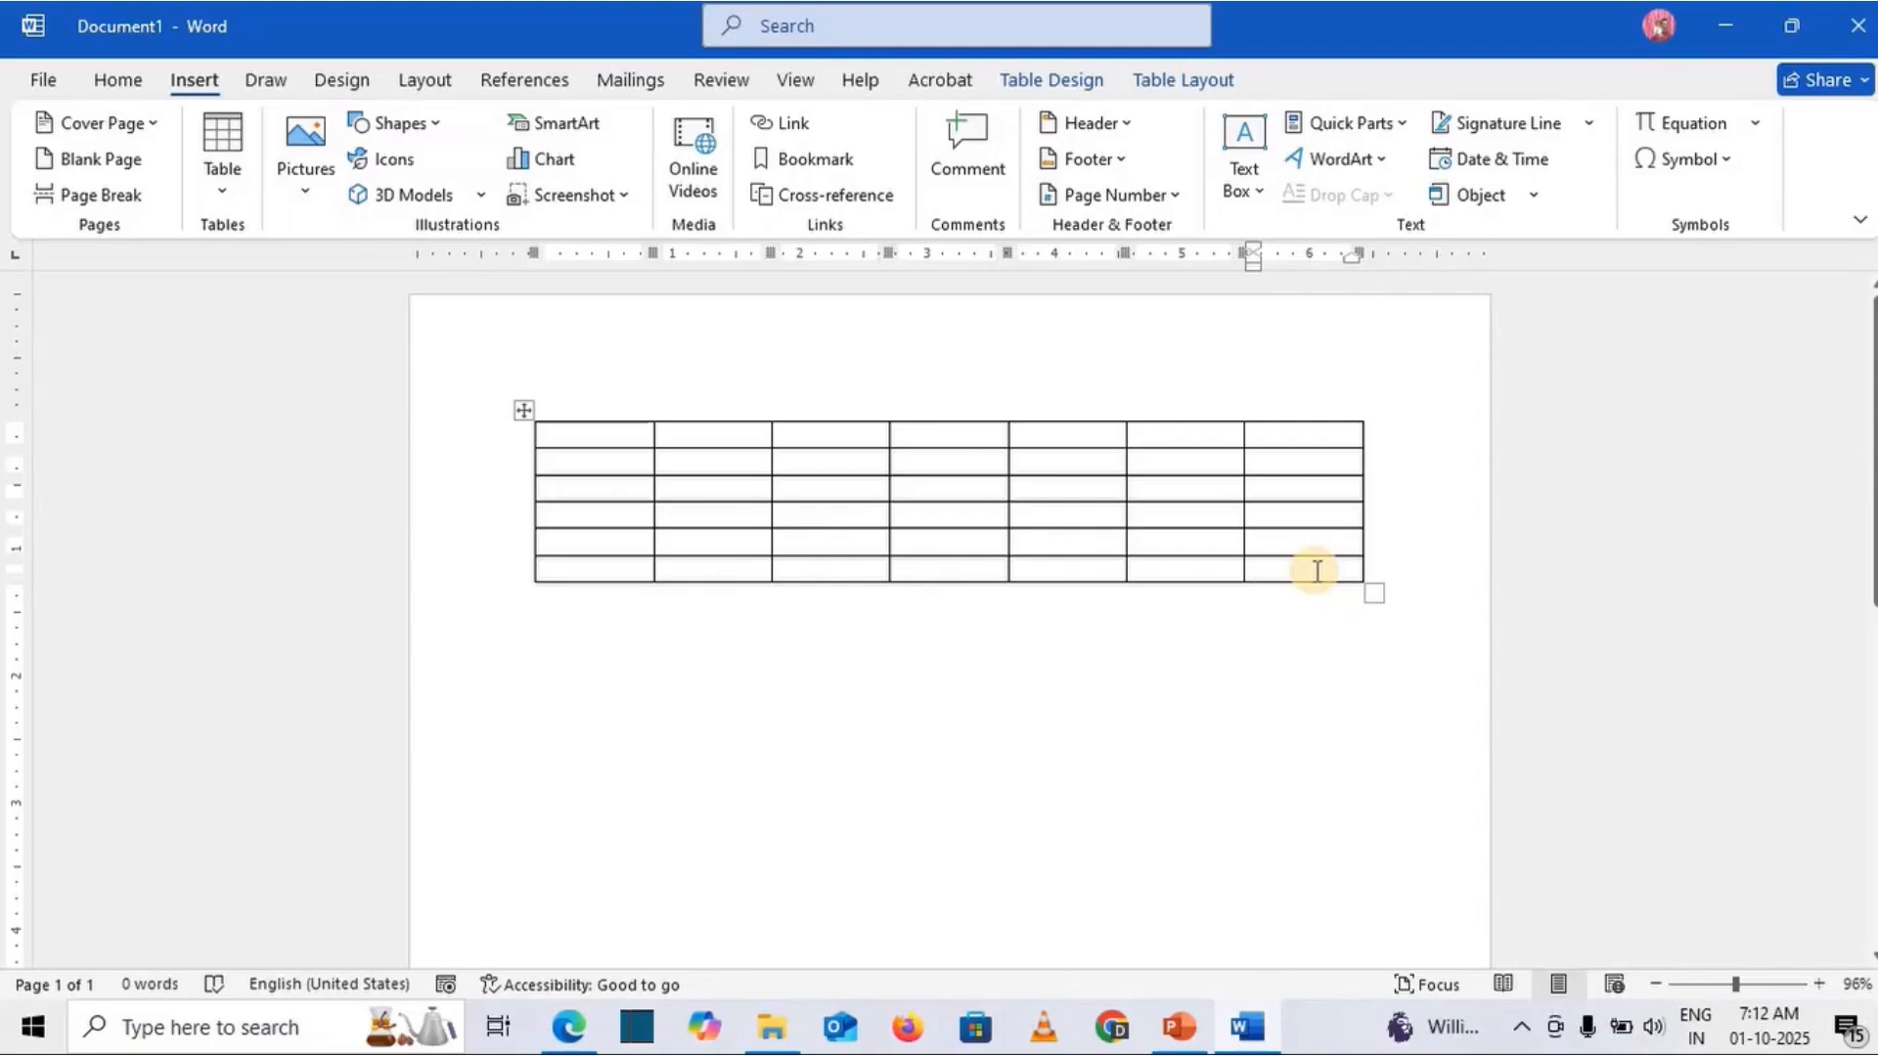
pyautogui.press('Tab')
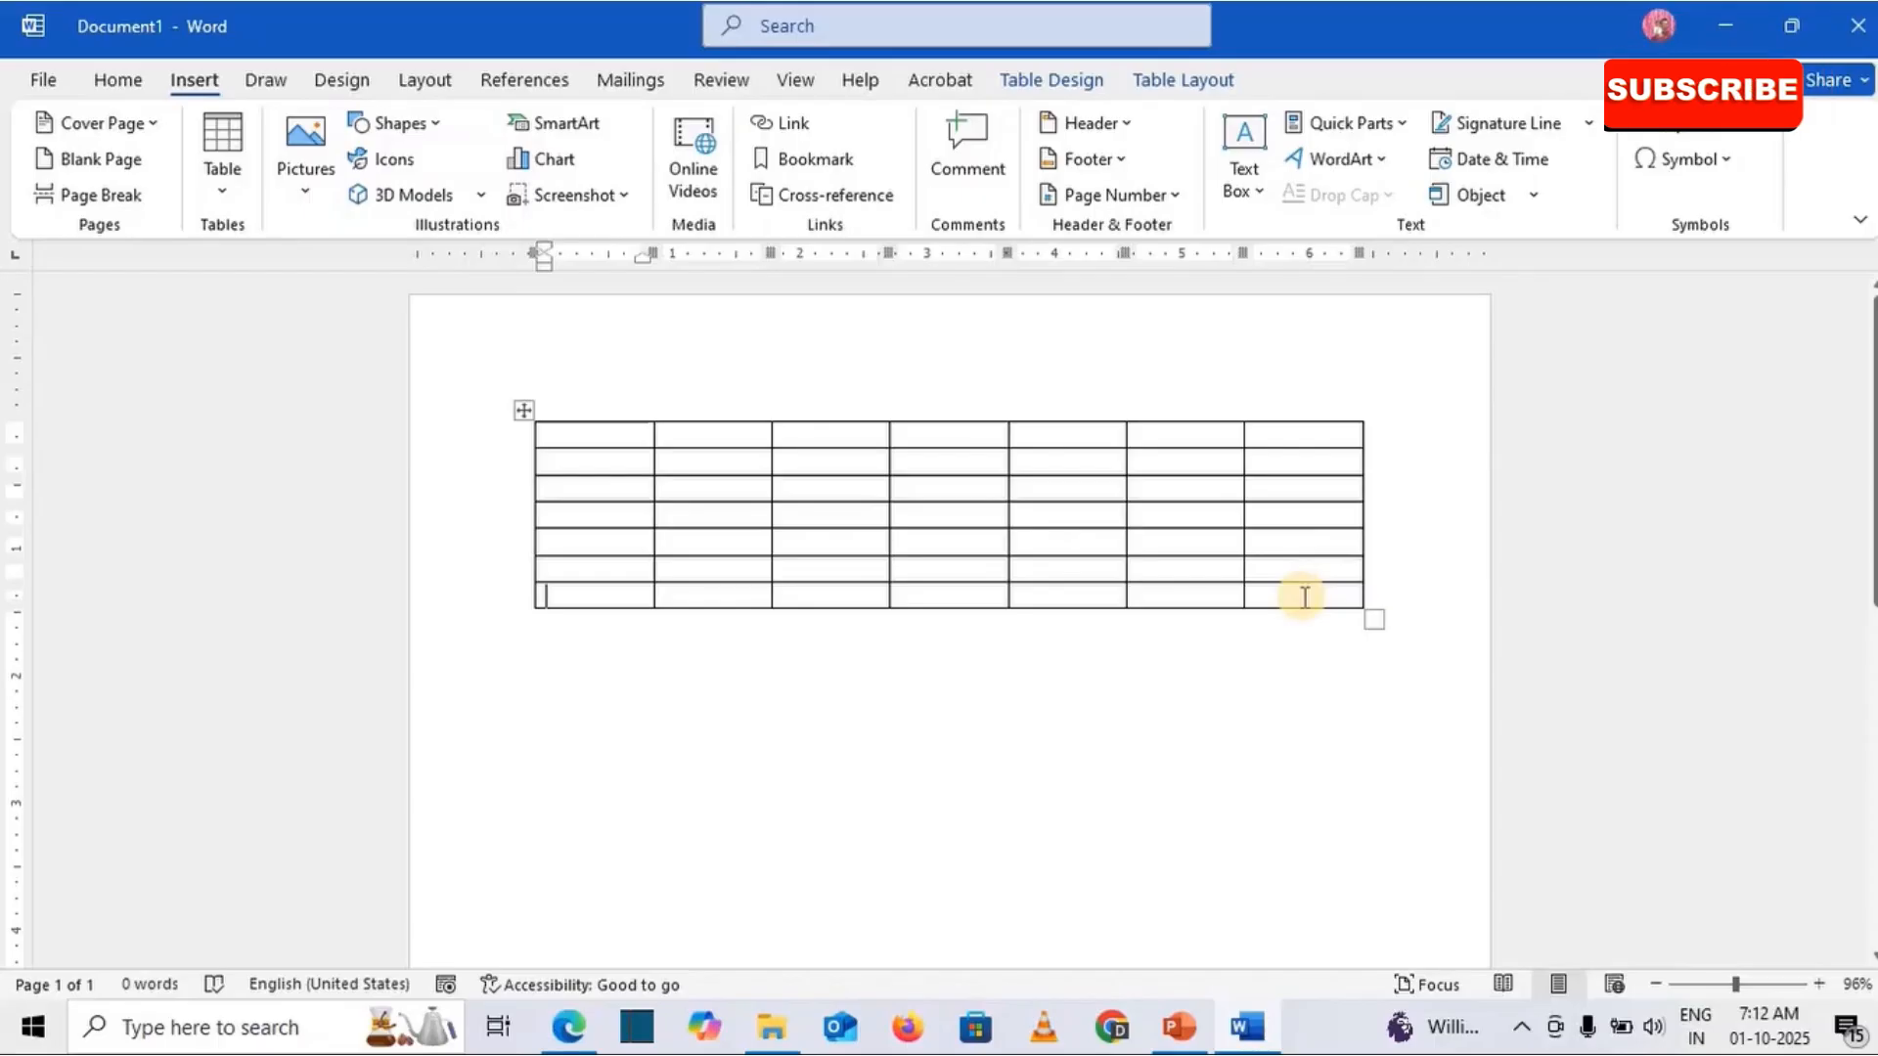
pyautogui.click(1304, 597)
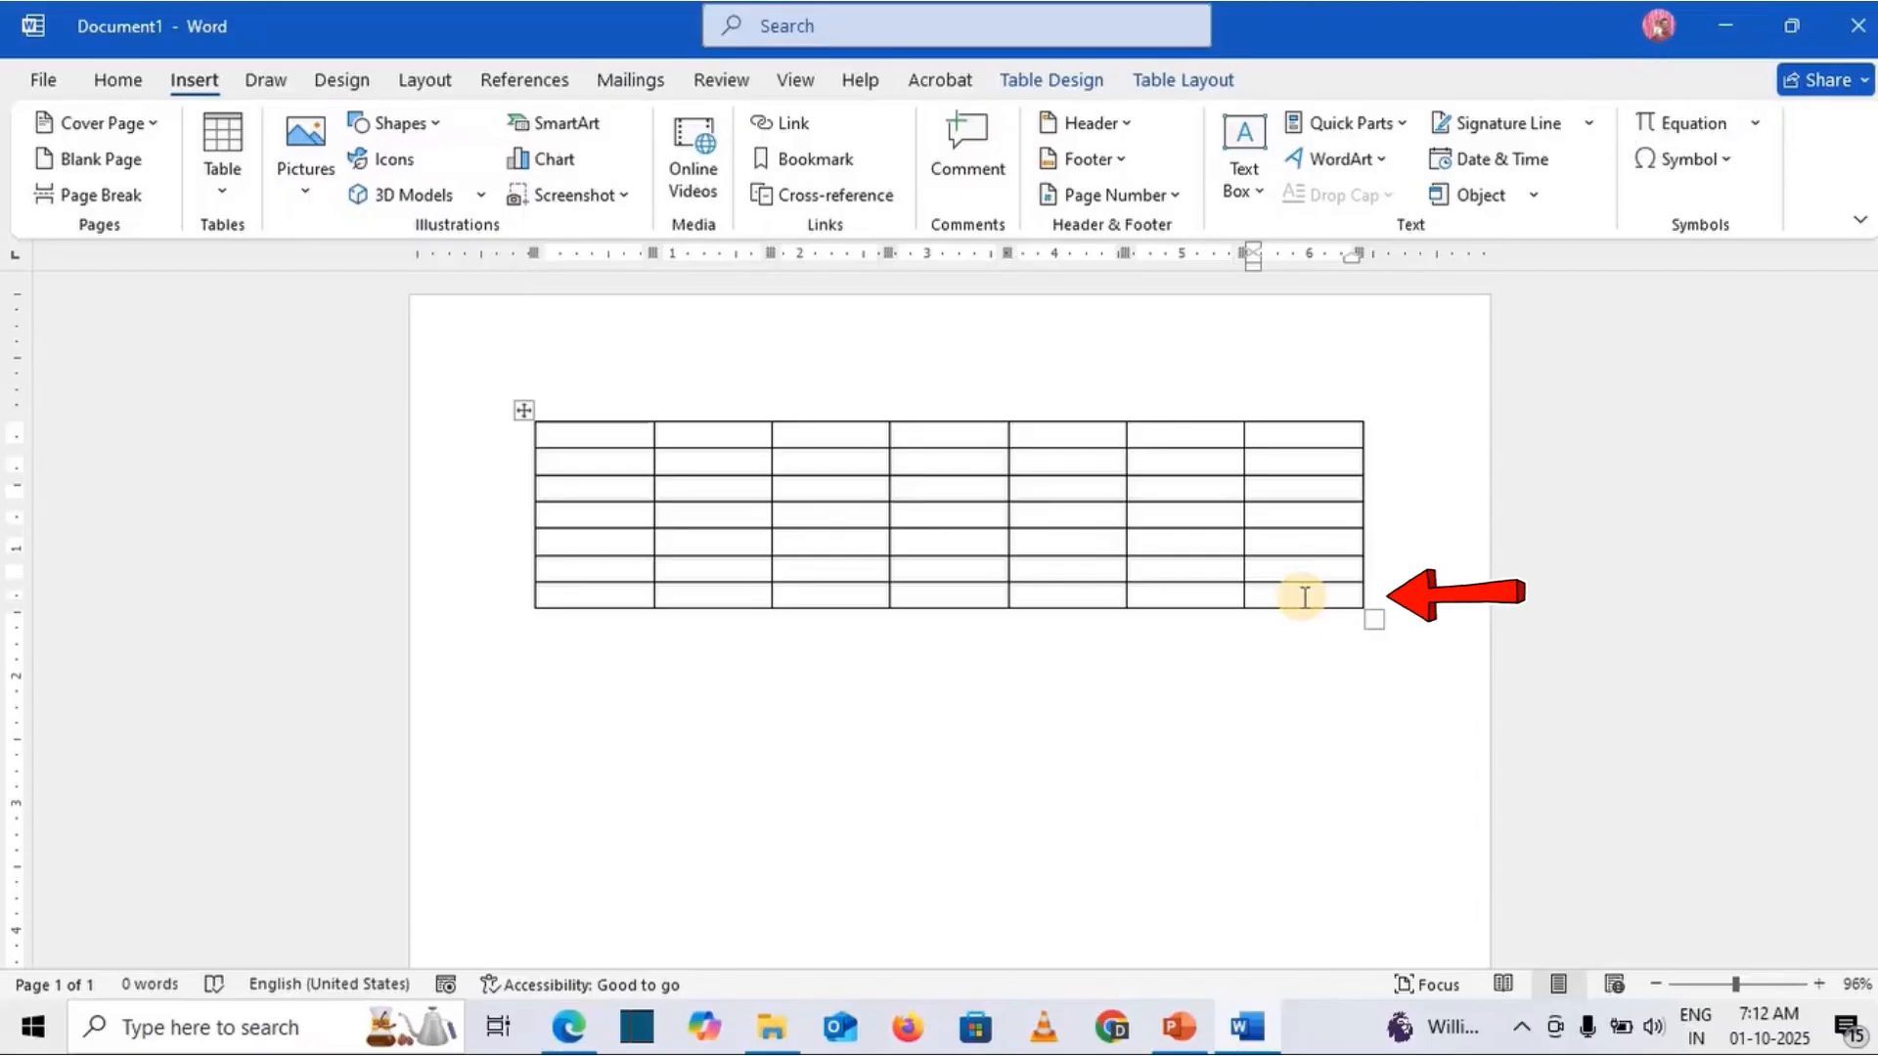
pyautogui.press('Tab')
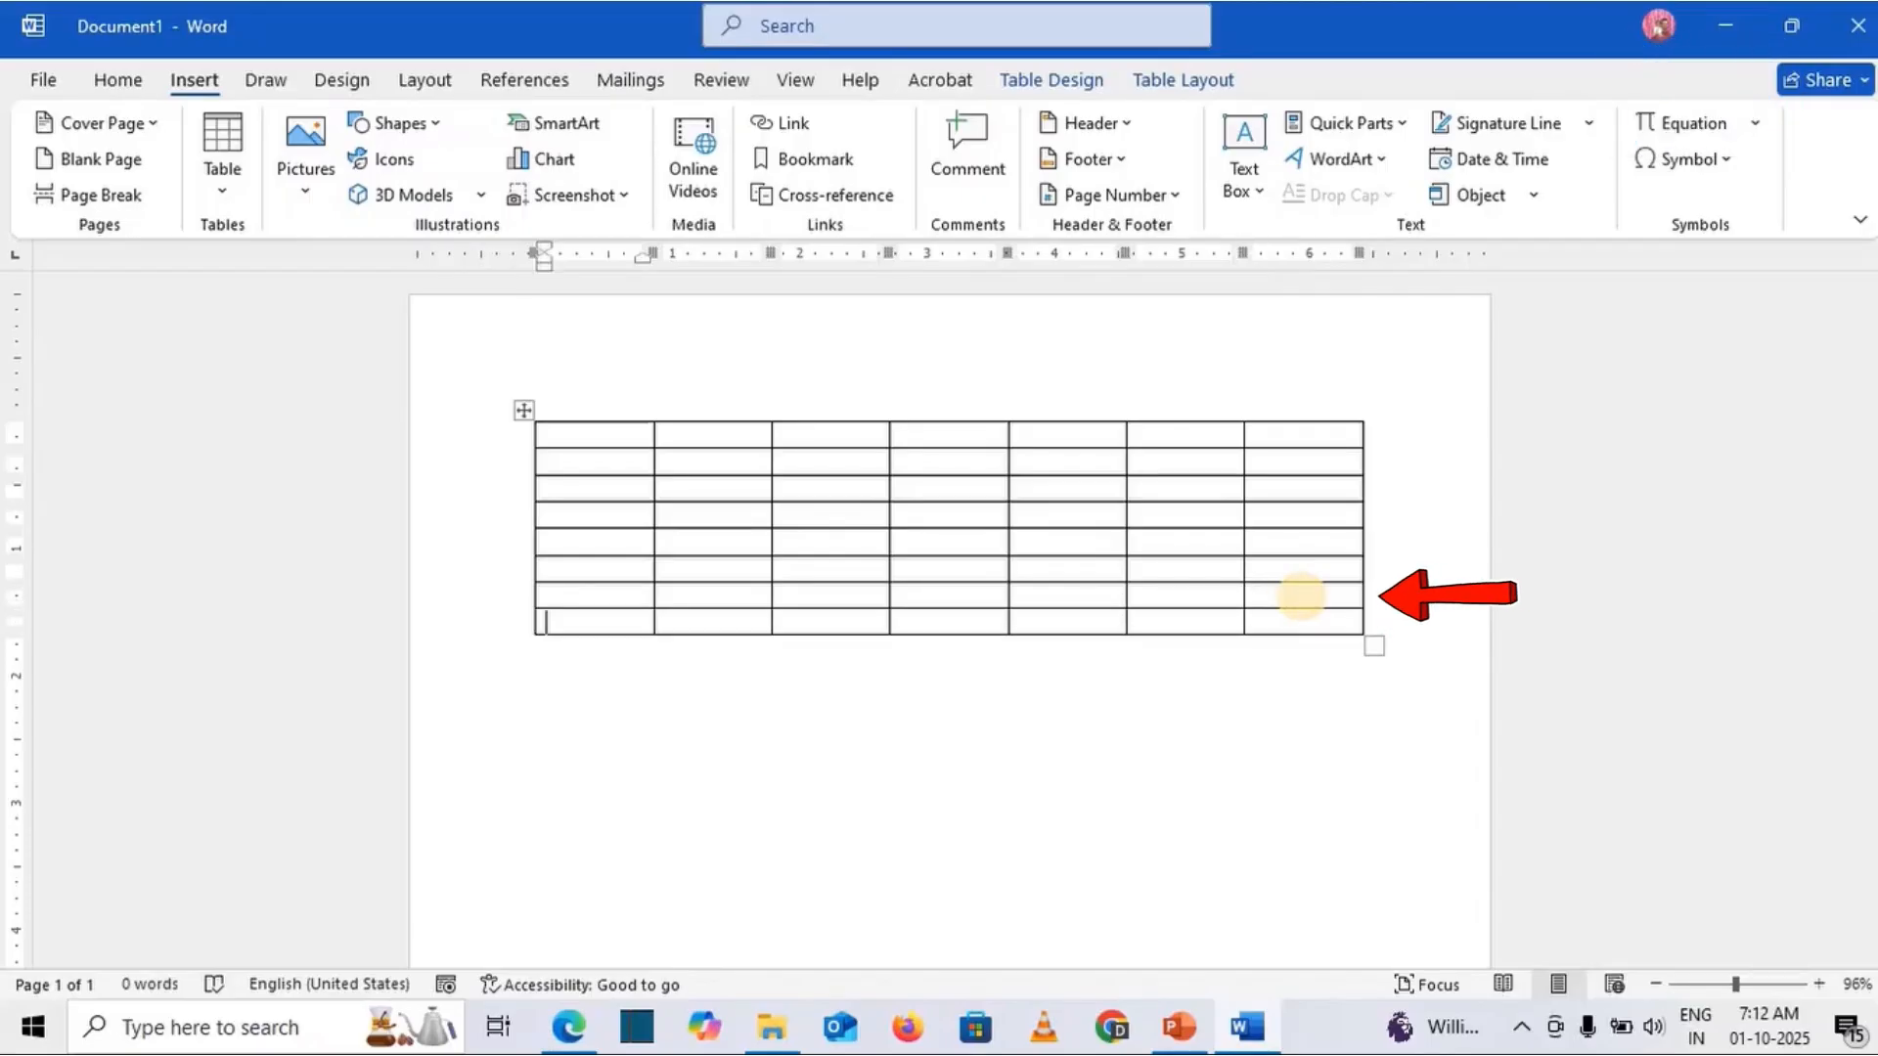
pyautogui.click(1297, 617)
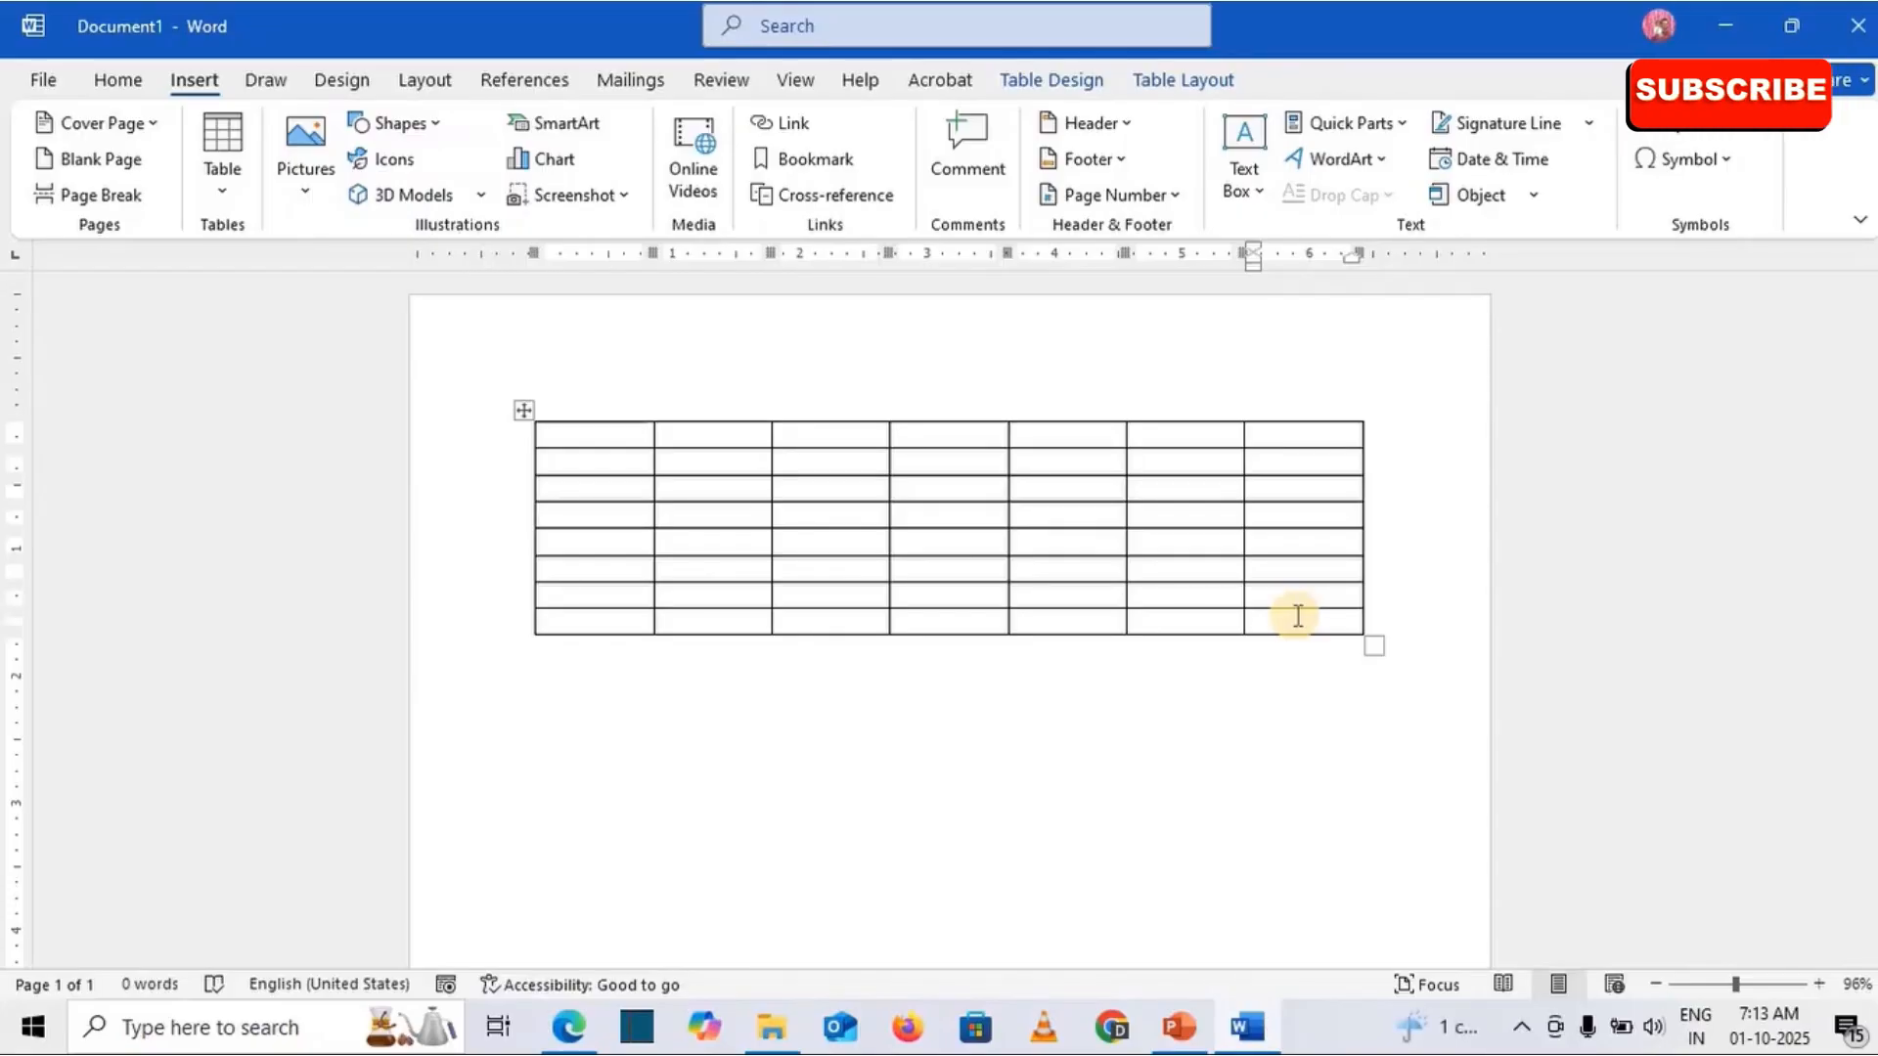
# Step: Insert a new column to the left of the table's sixth column
pyautogui.moveTo(1186, 436); pyautogui.dragTo(1202, 623)
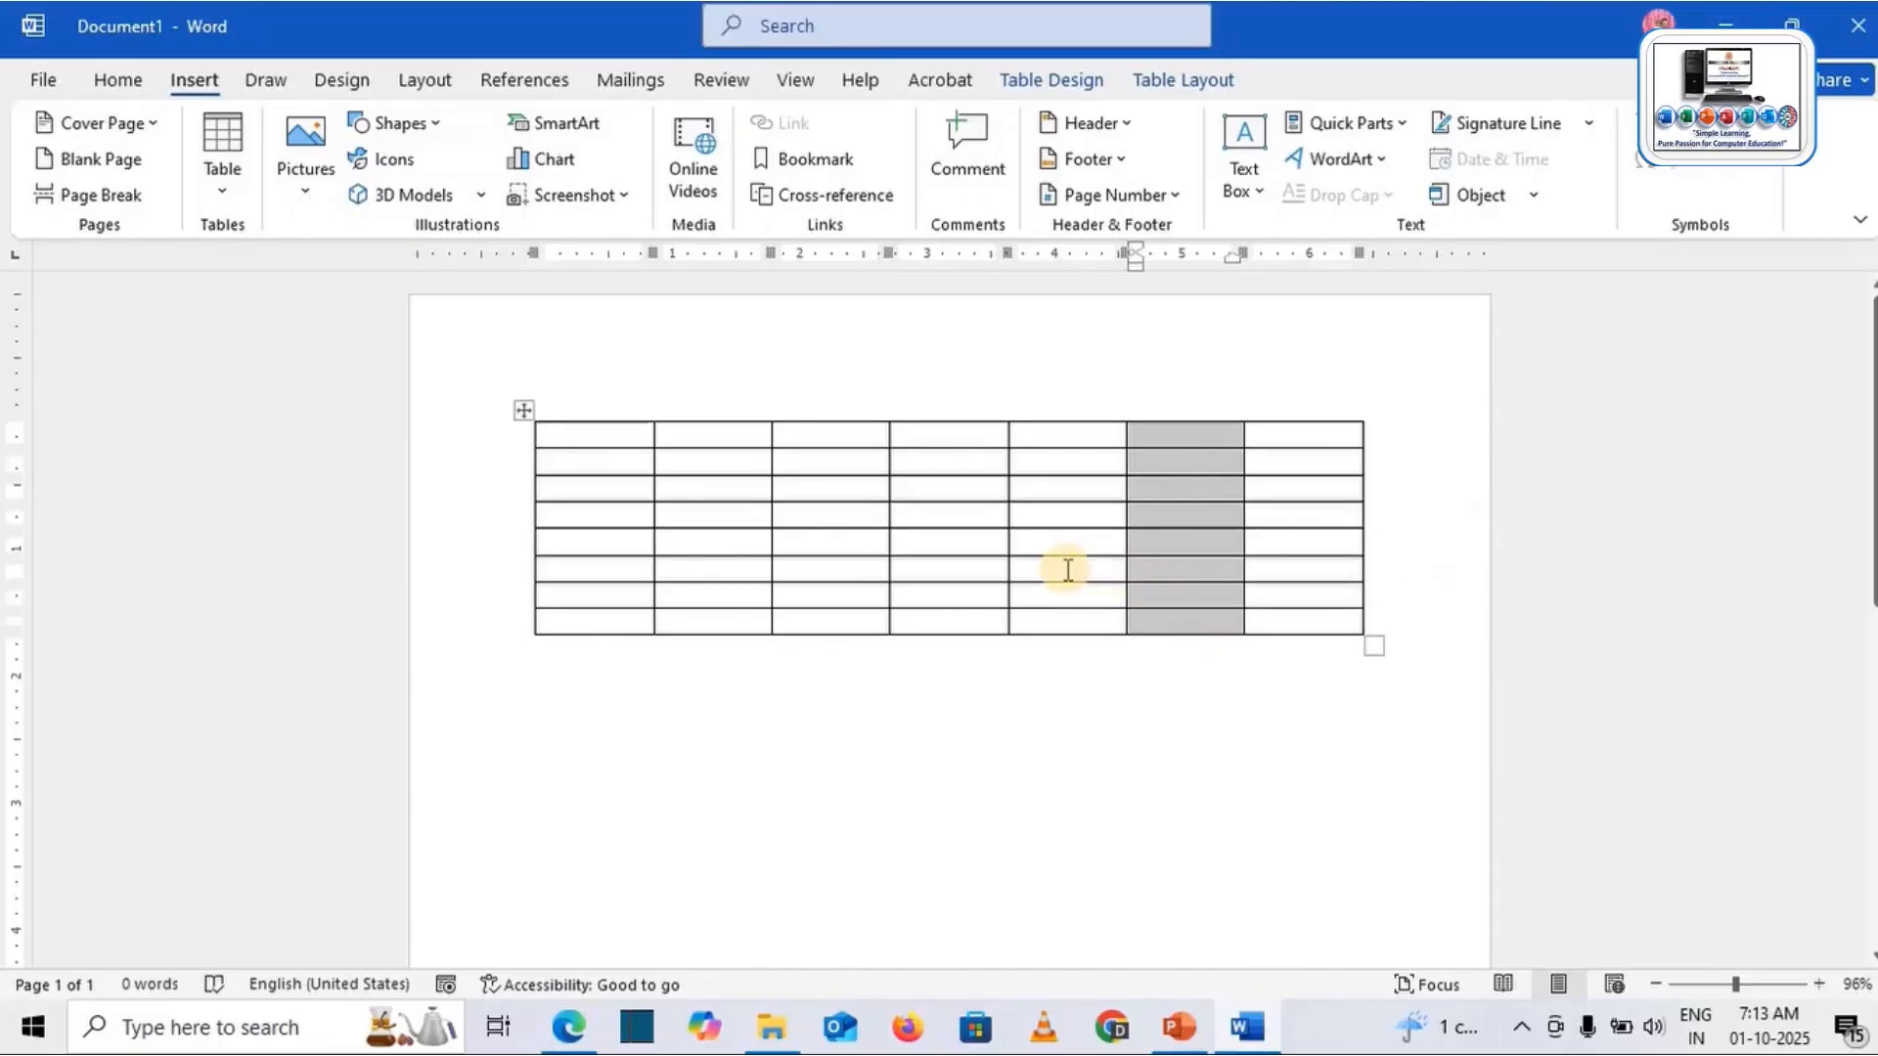
pyautogui.rightClick(1181, 552)
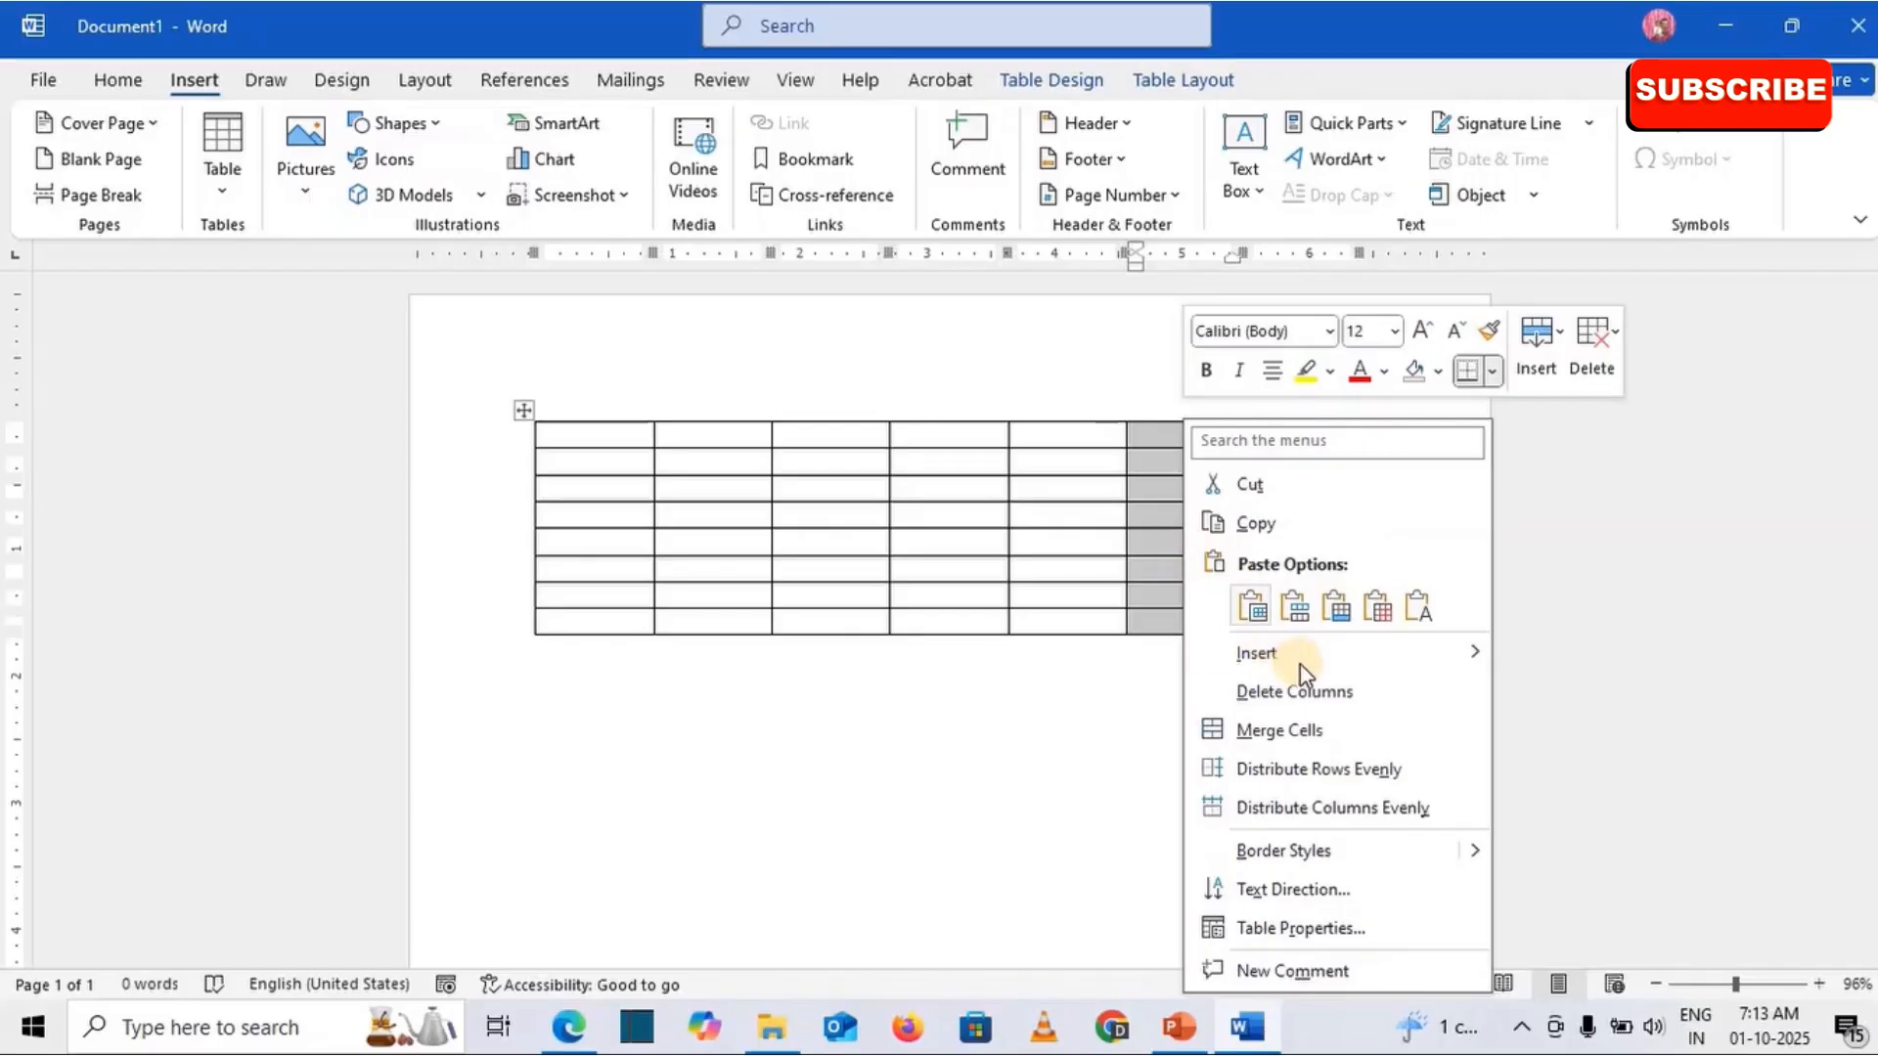
pyautogui.moveTo(1302, 665)
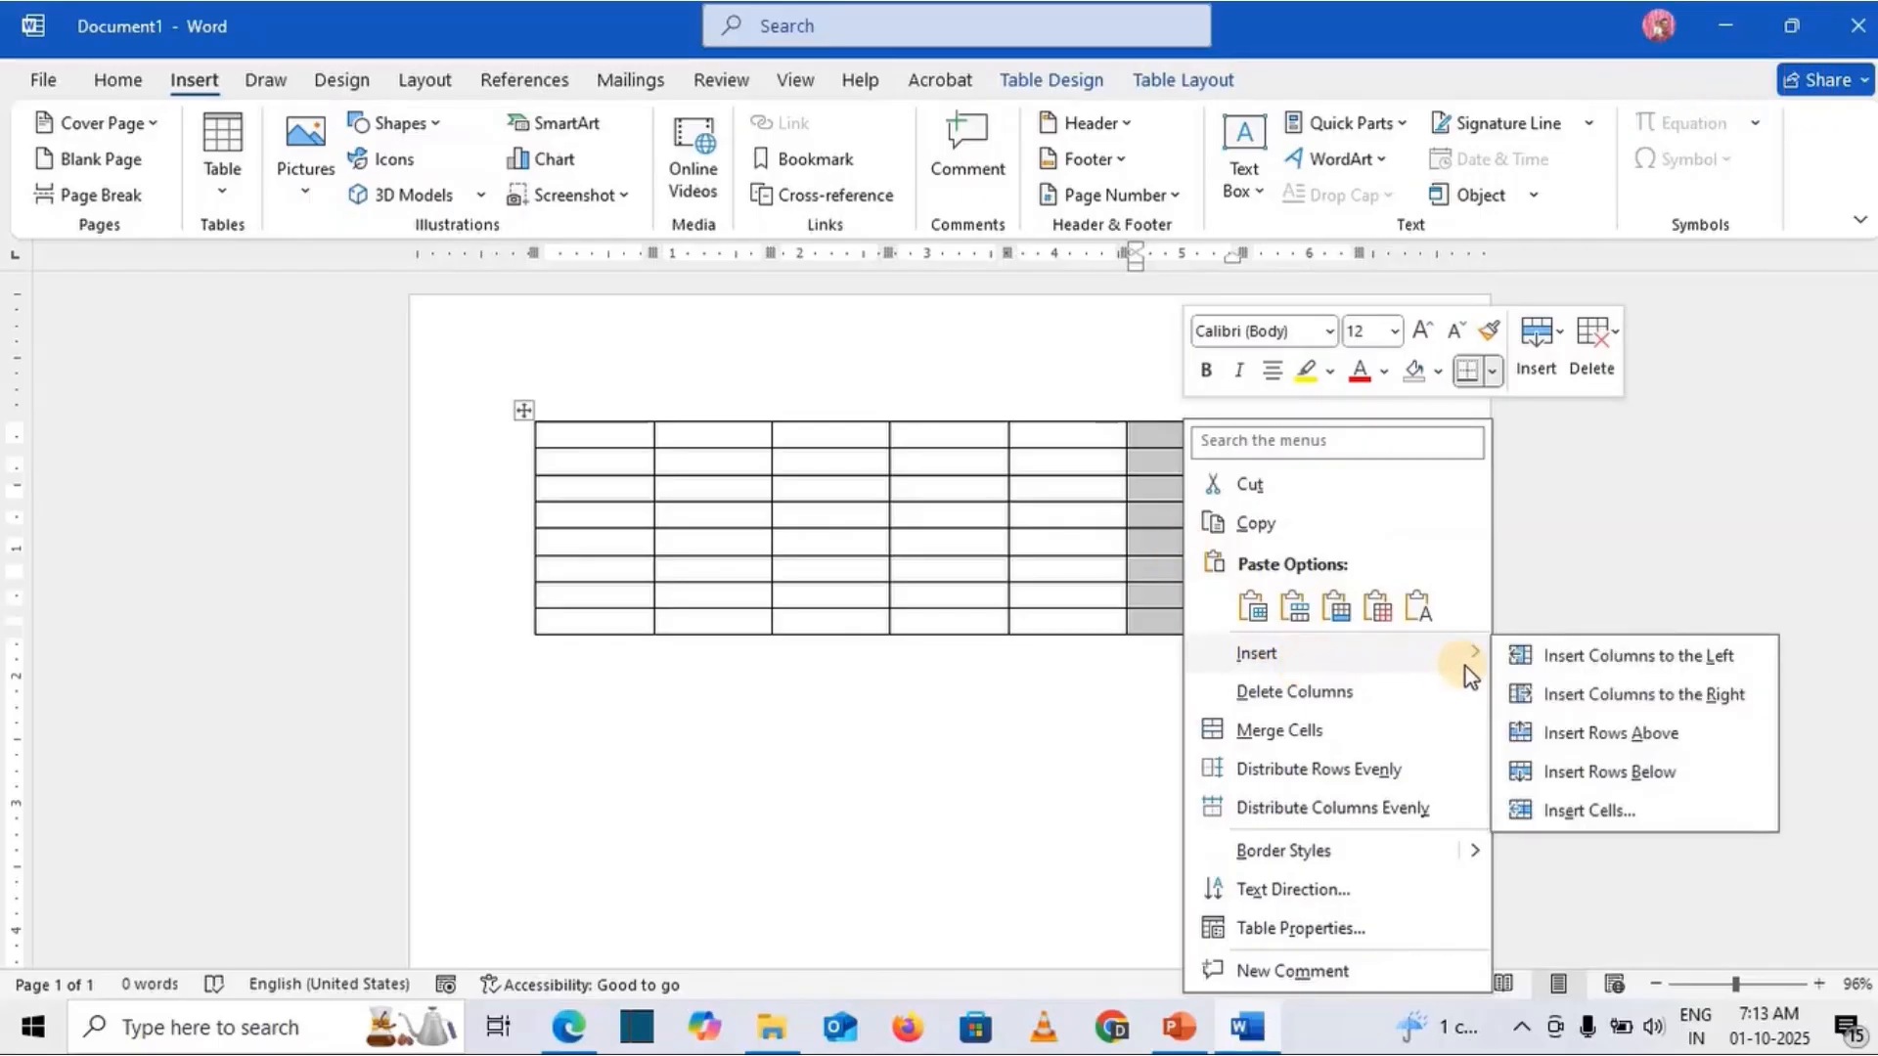
pyautogui.click(1565, 657)
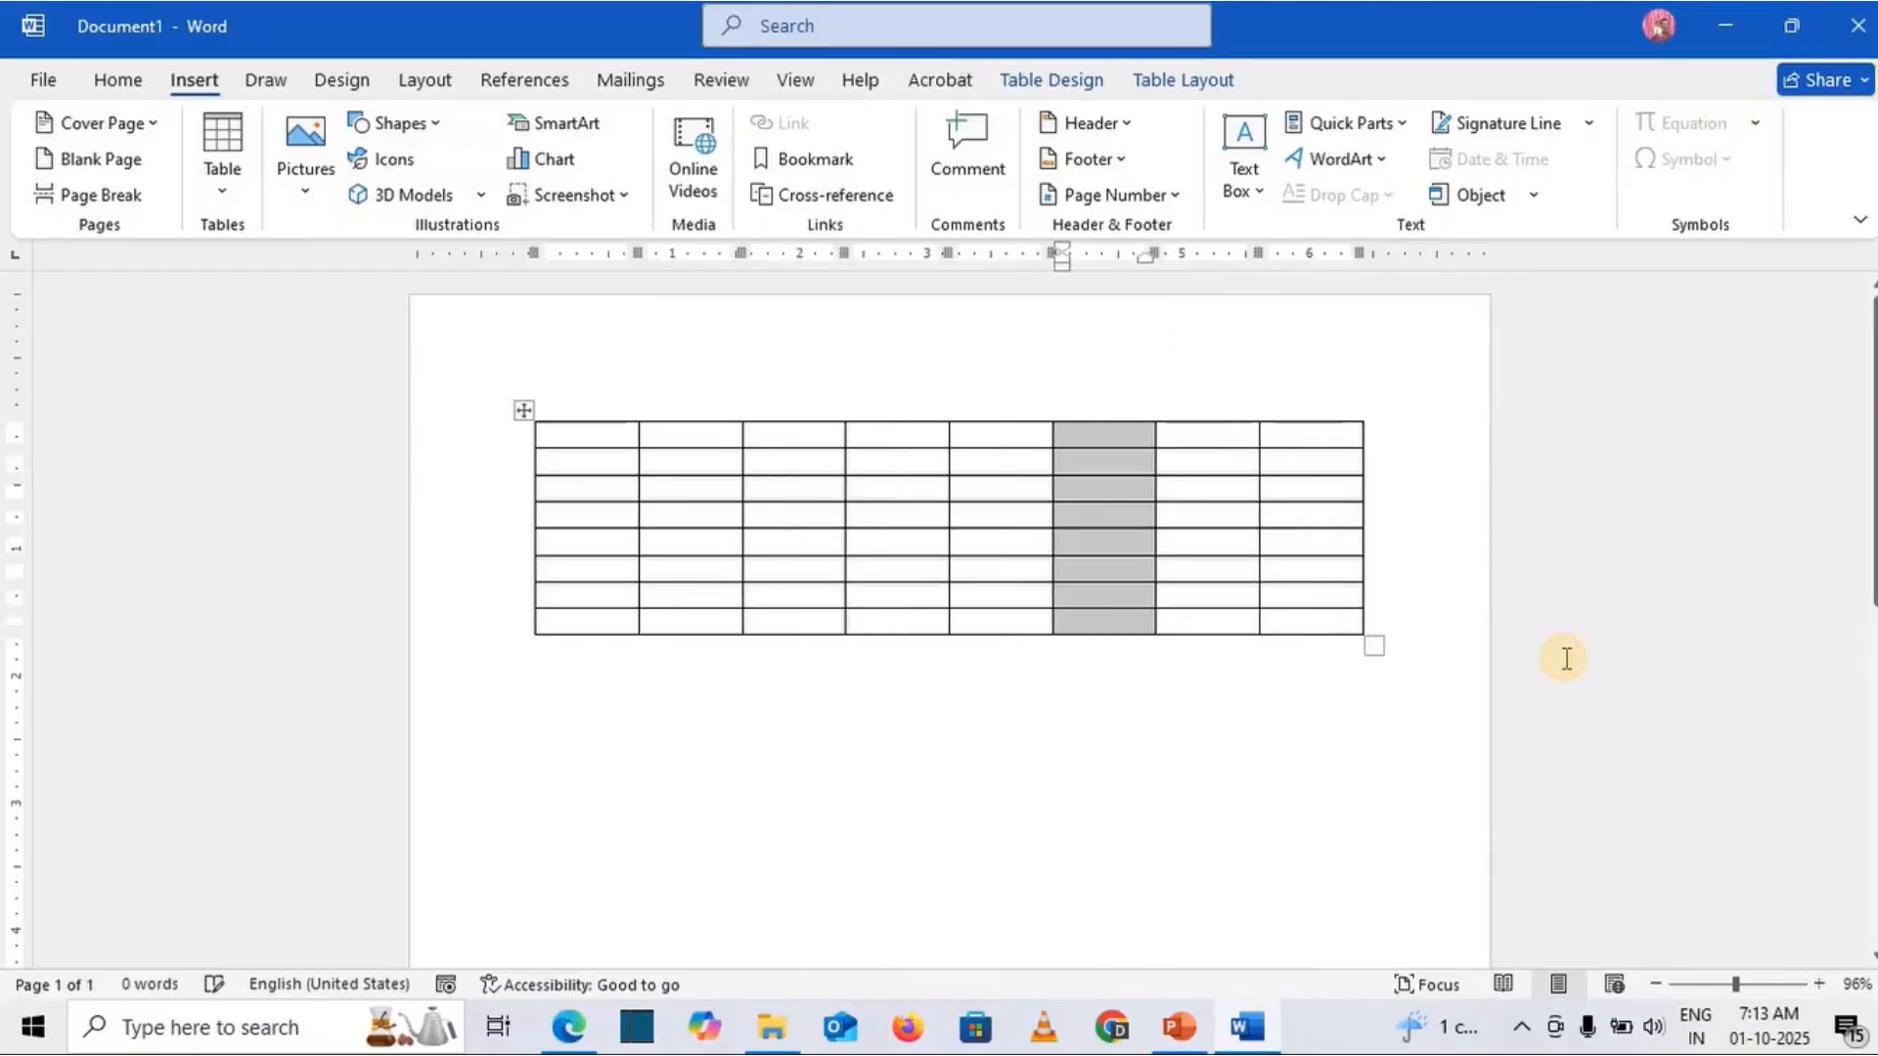
# Step: Insert another column to the right of the newly added, still selected column
pyautogui.rightClick(1119, 529)
pyautogui.moveTo(1396, 671)
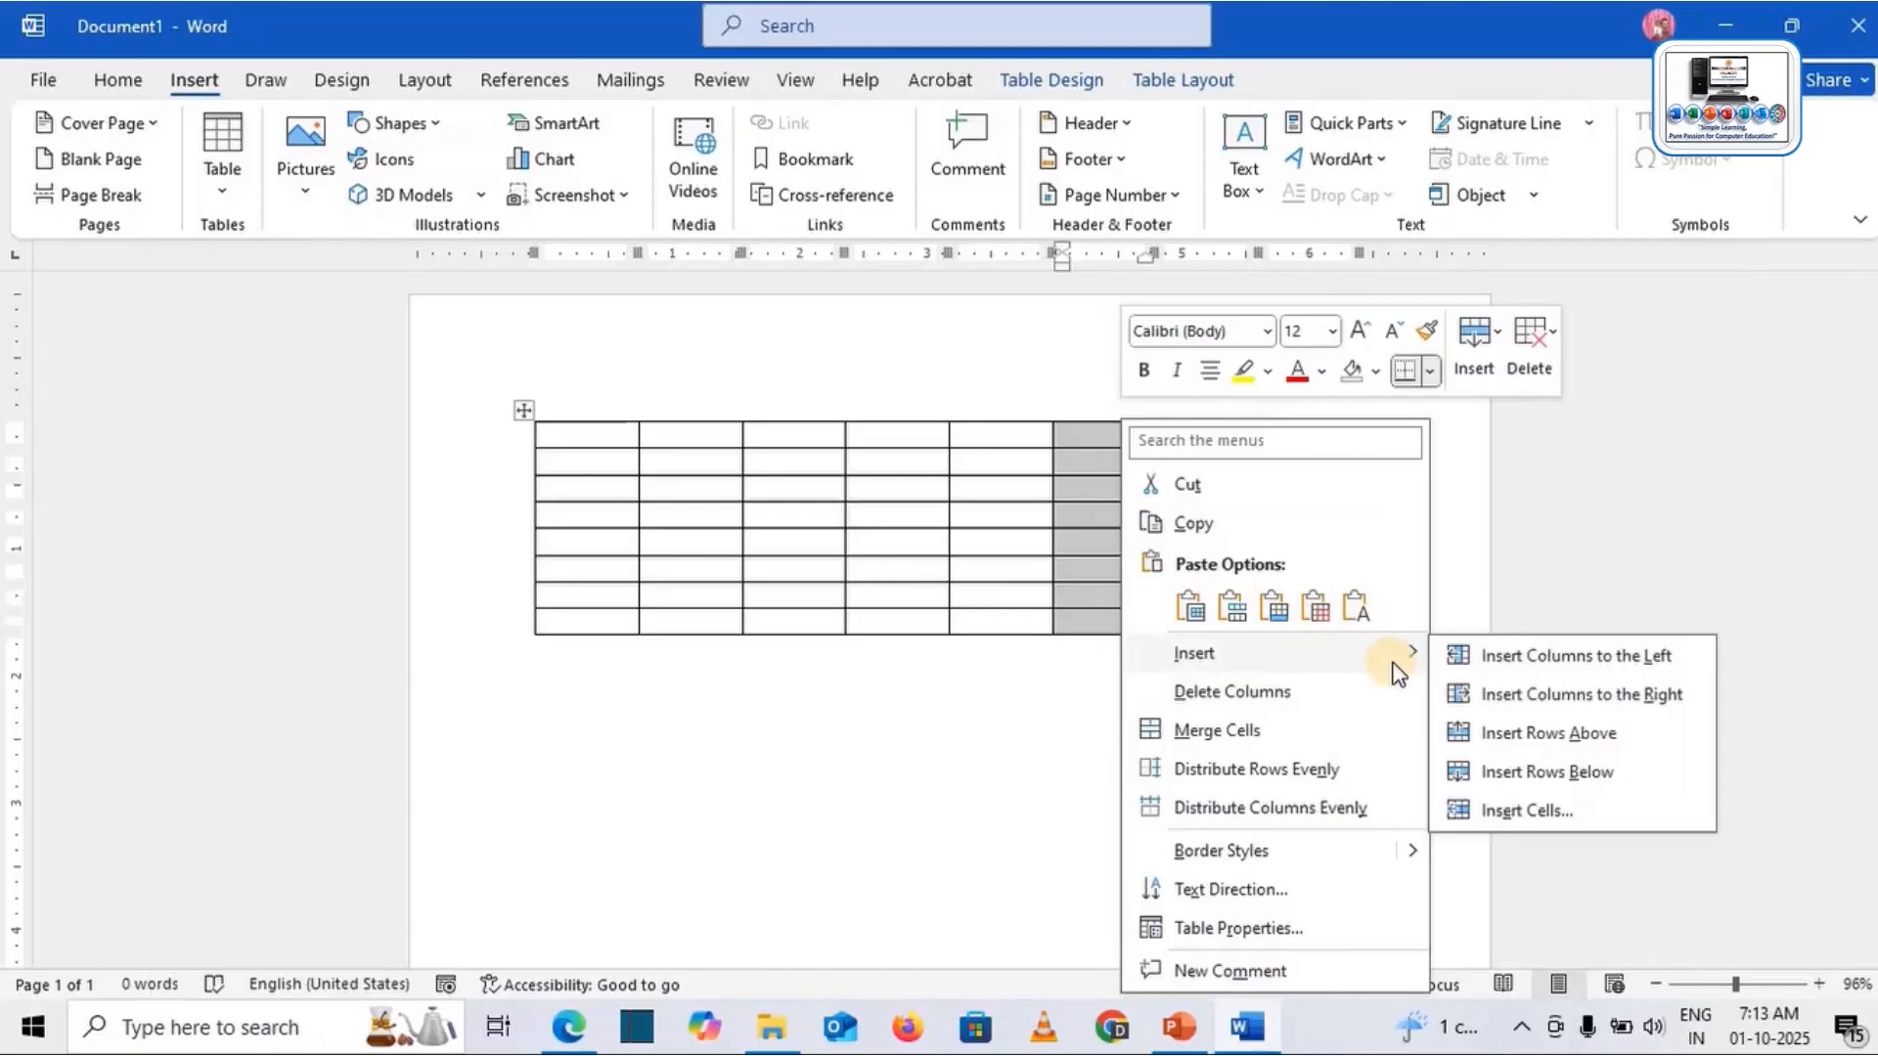
pyautogui.click(1582, 697)
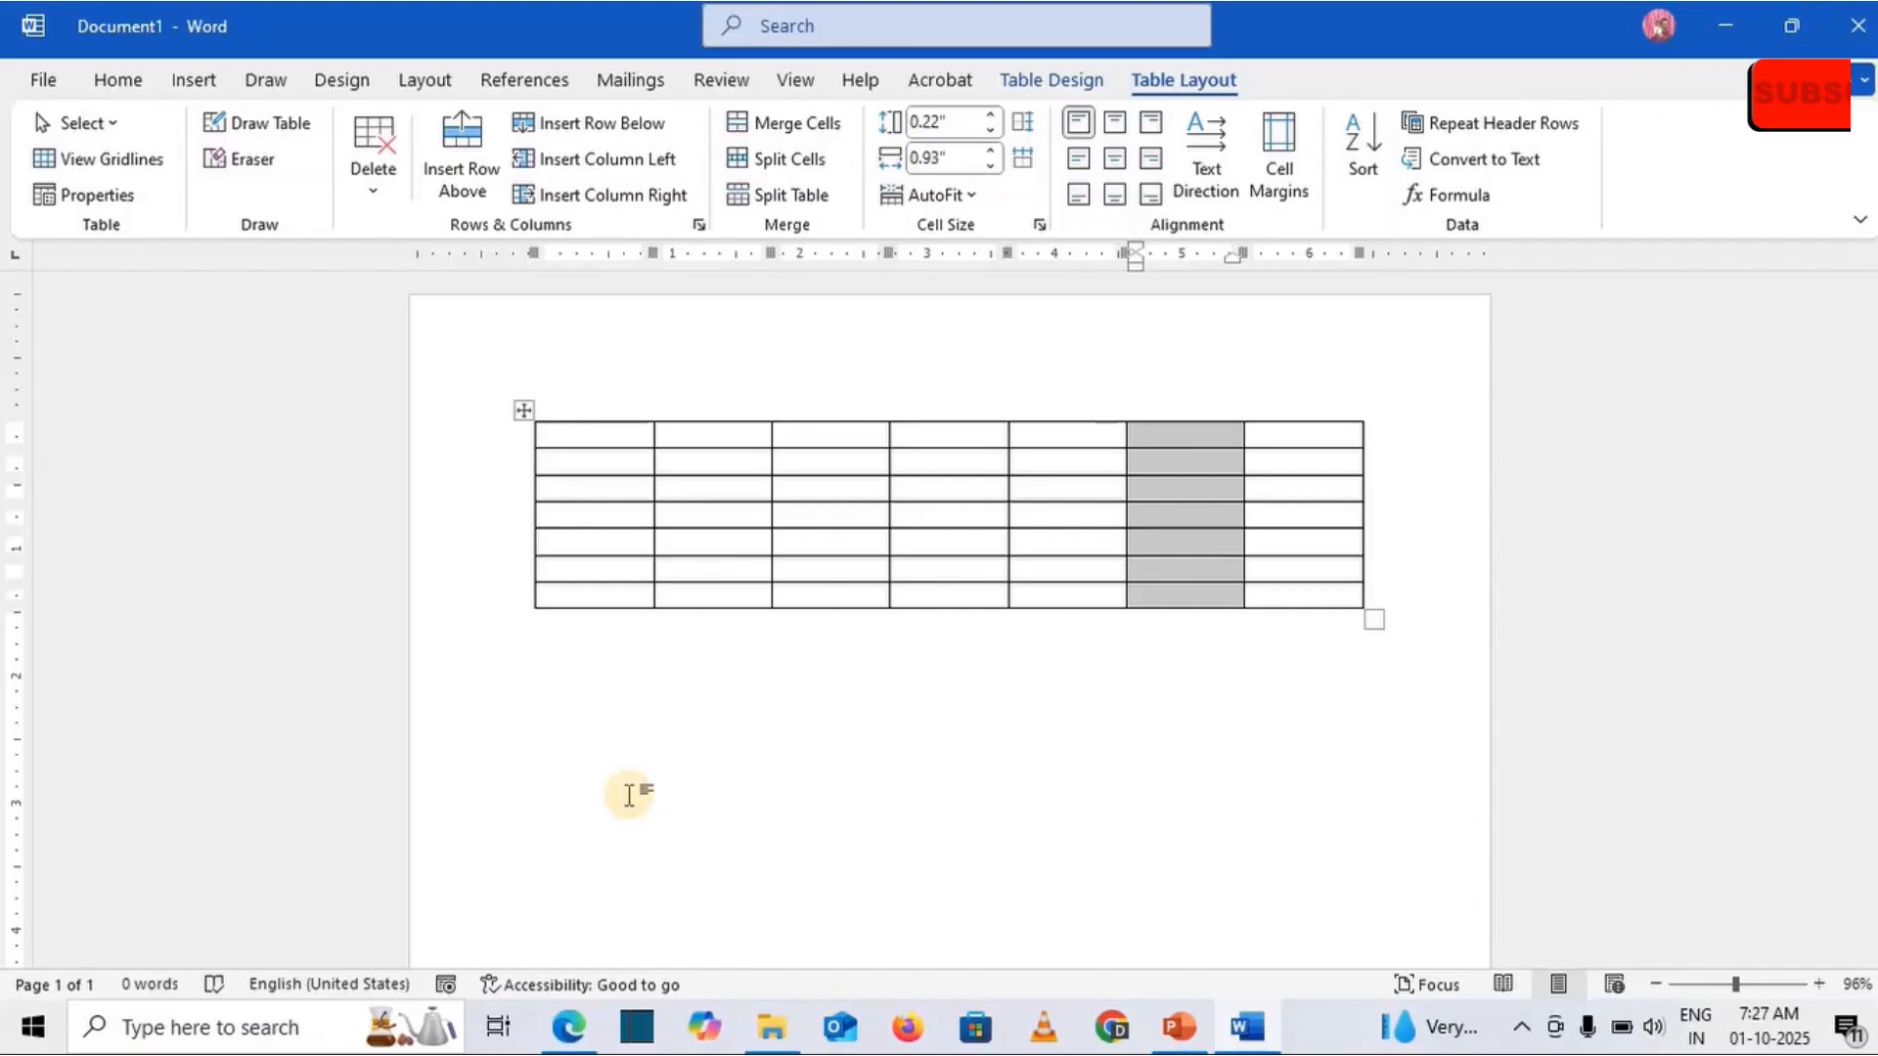
# Step: Add a column to the right of the selected sixth column in the seven-row table
pyautogui.press('alt')
pyautogui.press('j')
pyautogui.press('l')
pyautogui.press('r')
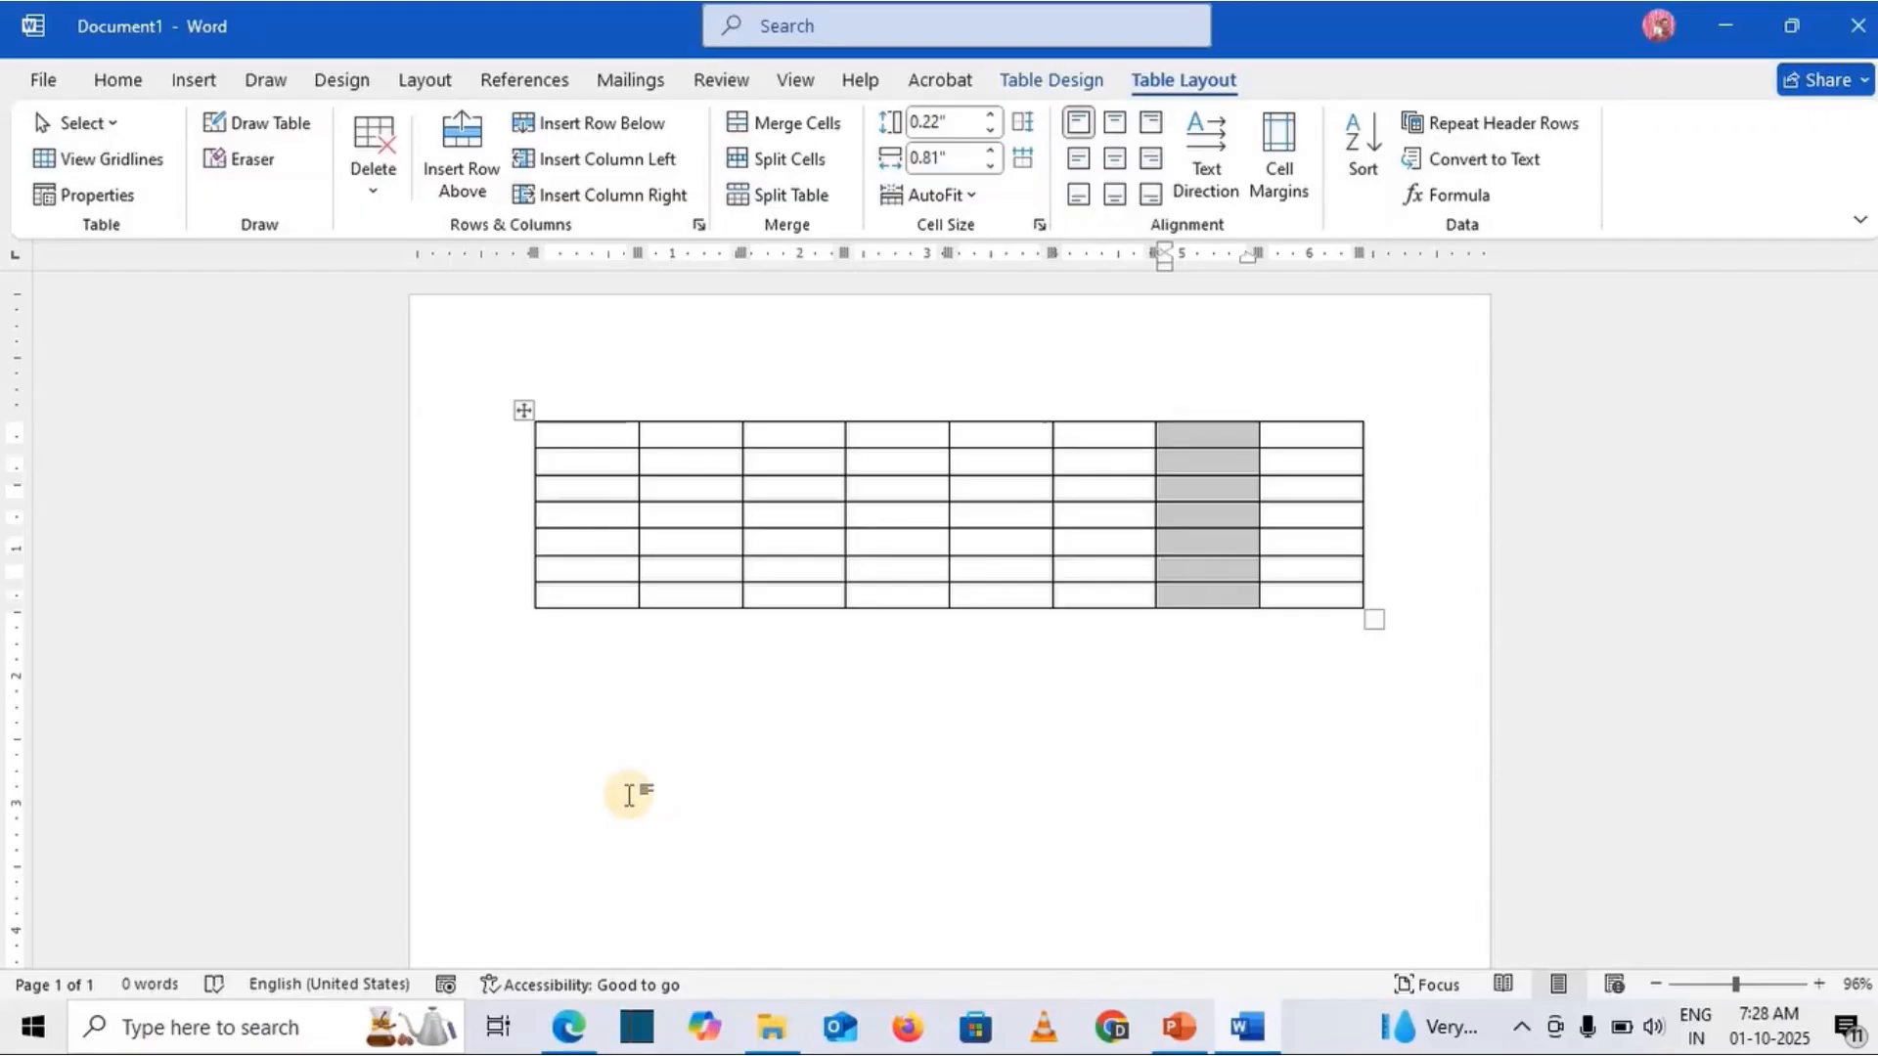
# Step: Add a column to the left of the selected seventh column
pyautogui.press('alt')
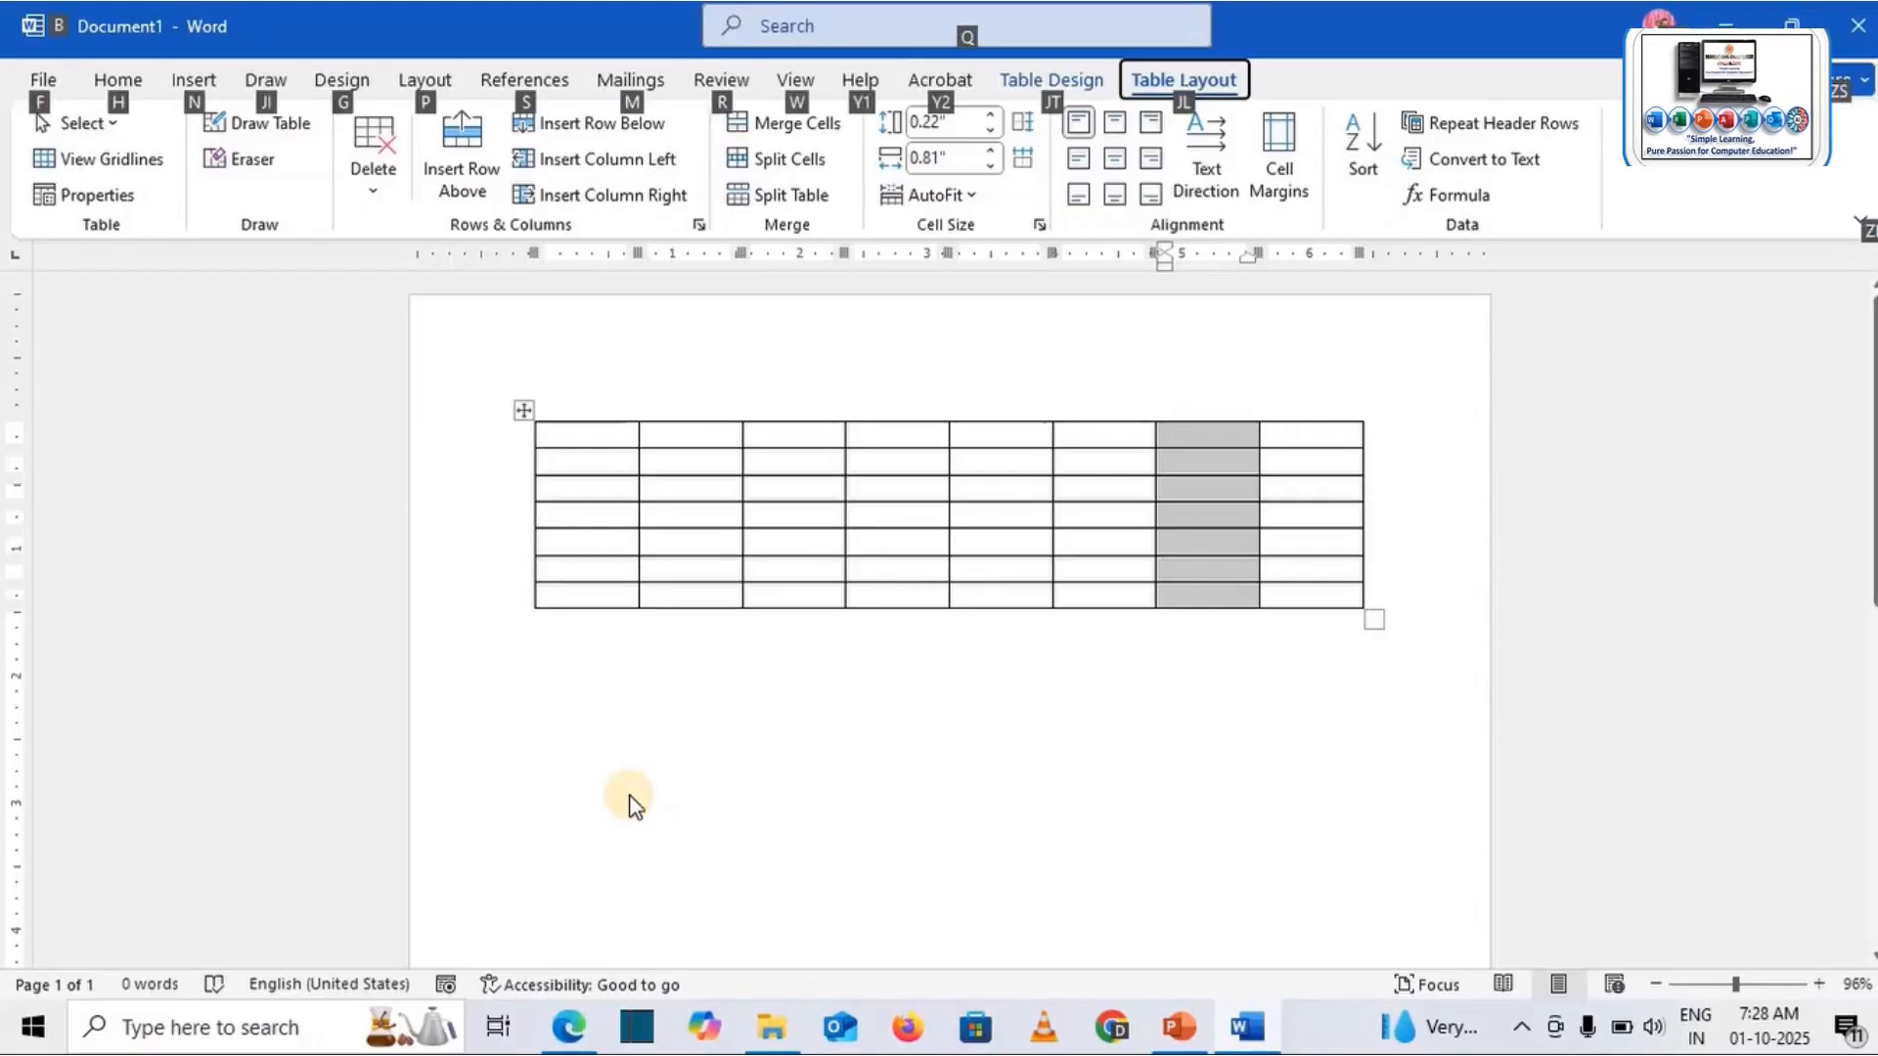
pyautogui.press('j')
pyautogui.press('l')
pyautogui.press('l')
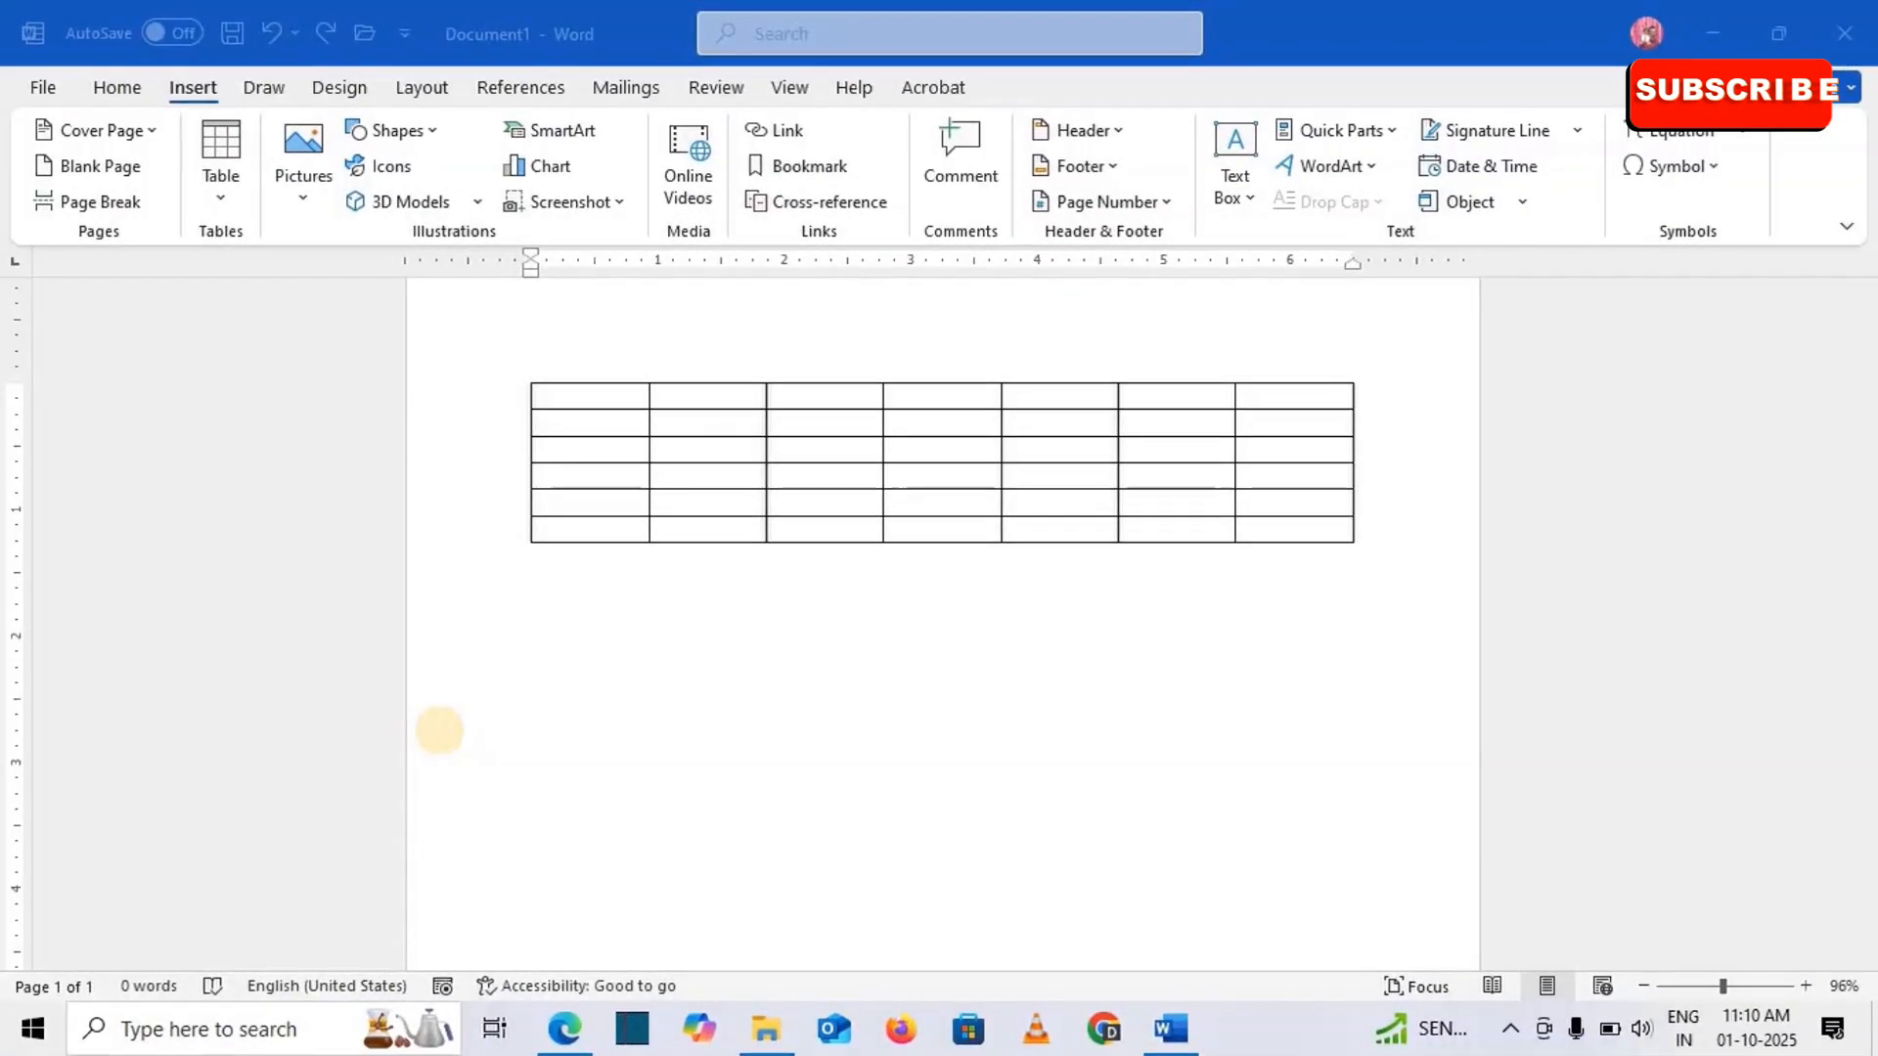
# Step: Insert a second table below the existing one with 7 columns, 6 rows and automatic fixed column width
pyautogui.click(238, 201)
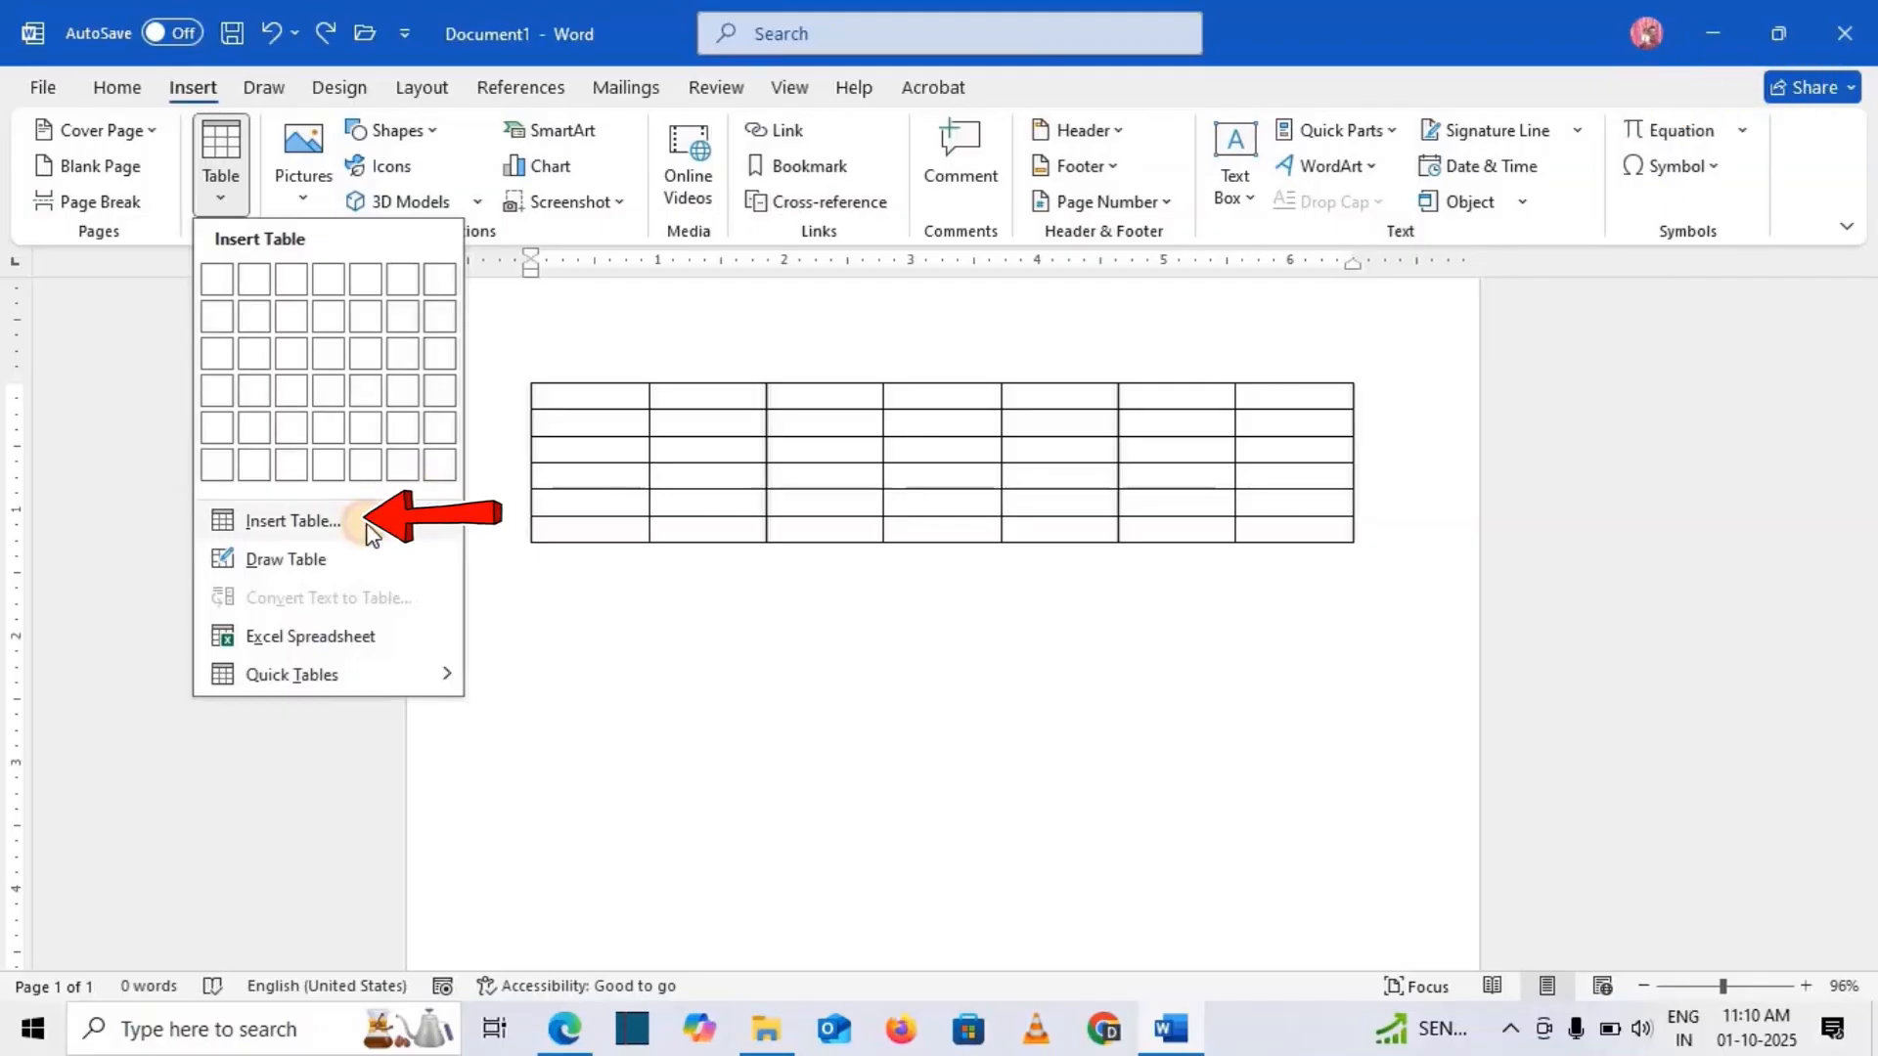
pyautogui.click(293, 521)
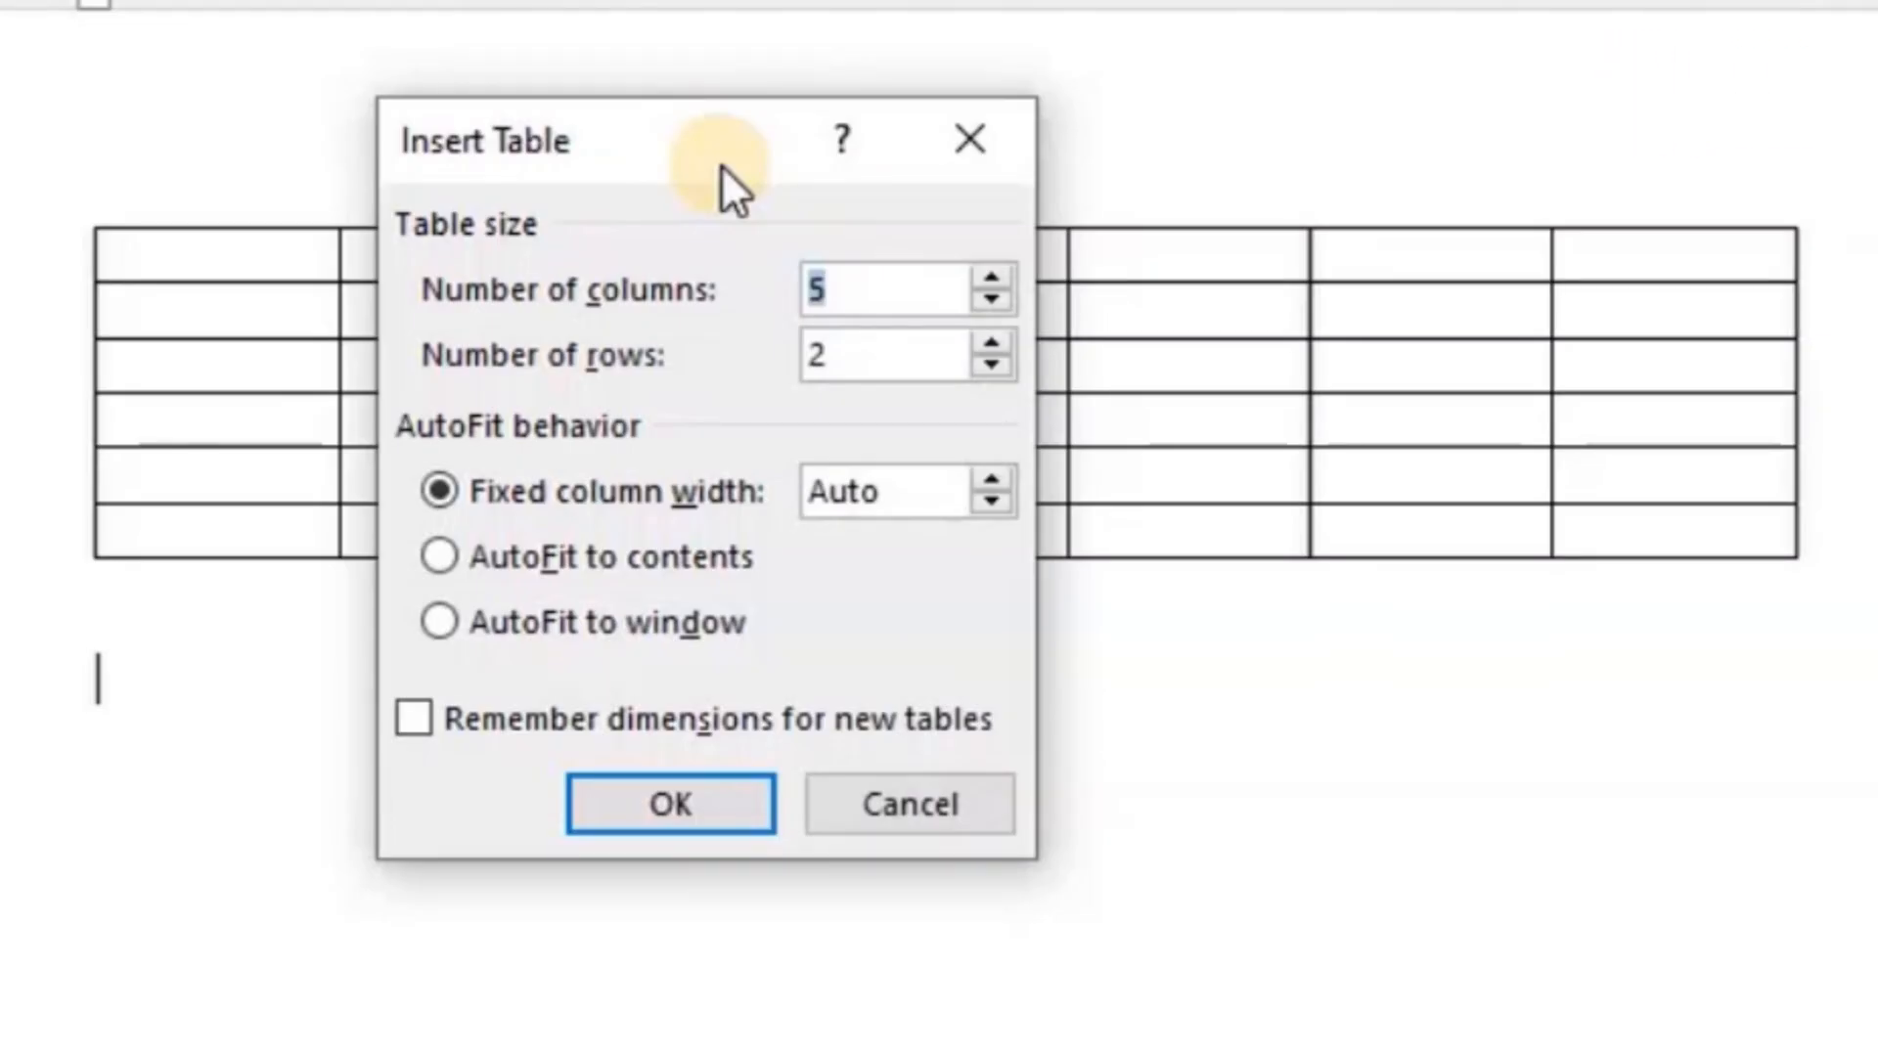
pyautogui.write('7')
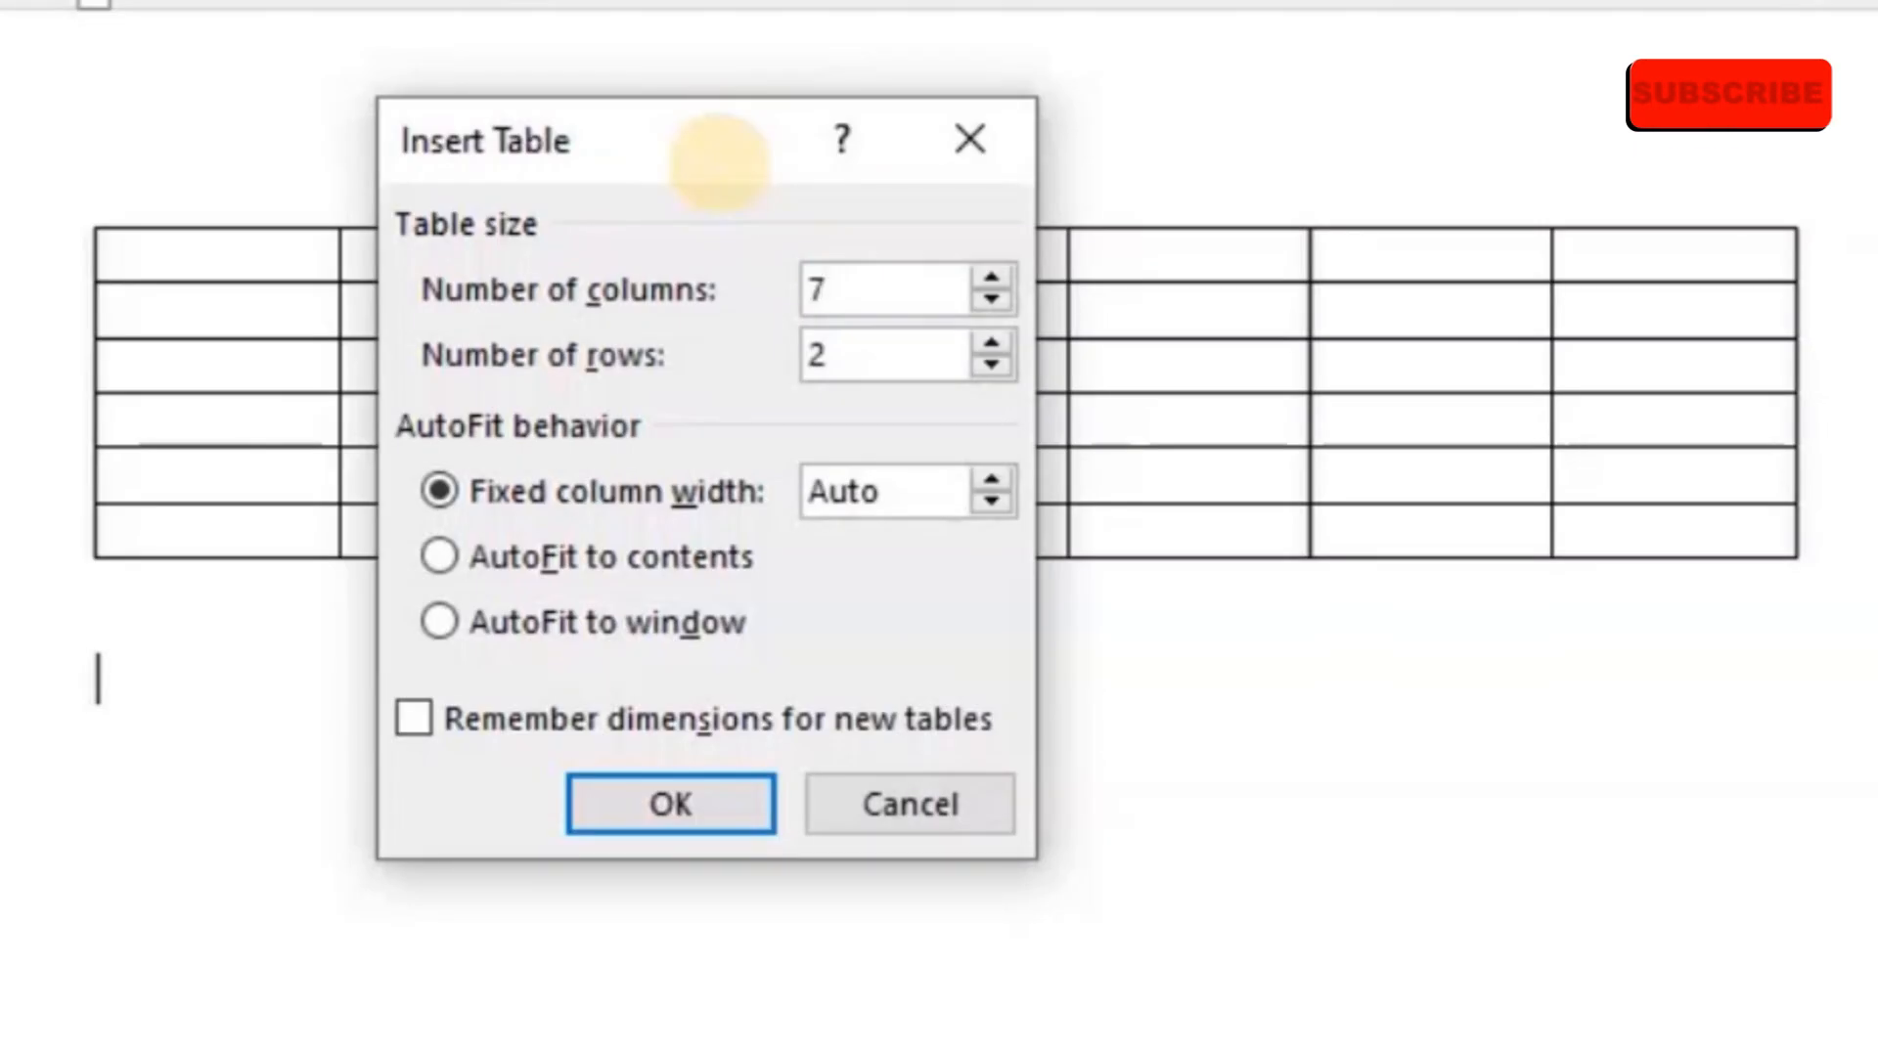
pyautogui.click(863, 354)
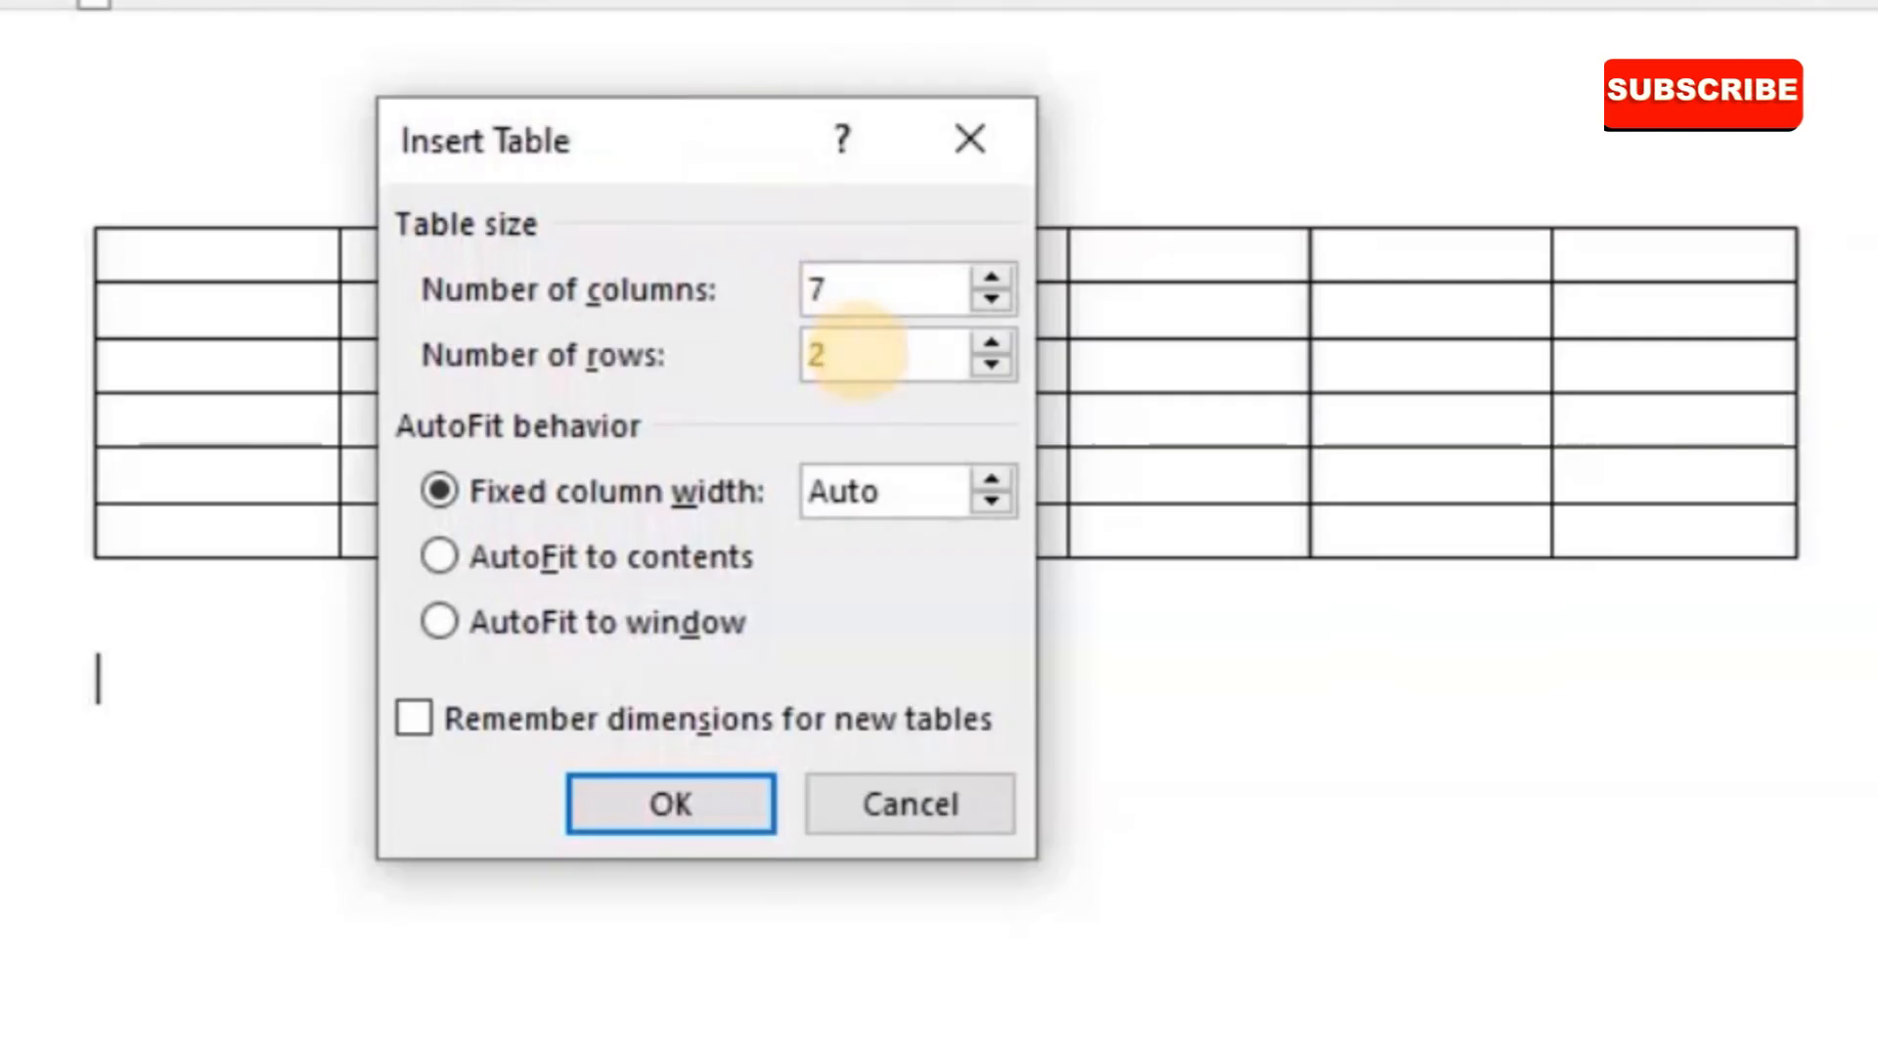
pyautogui.press('BackSpace')
pyautogui.write('6')
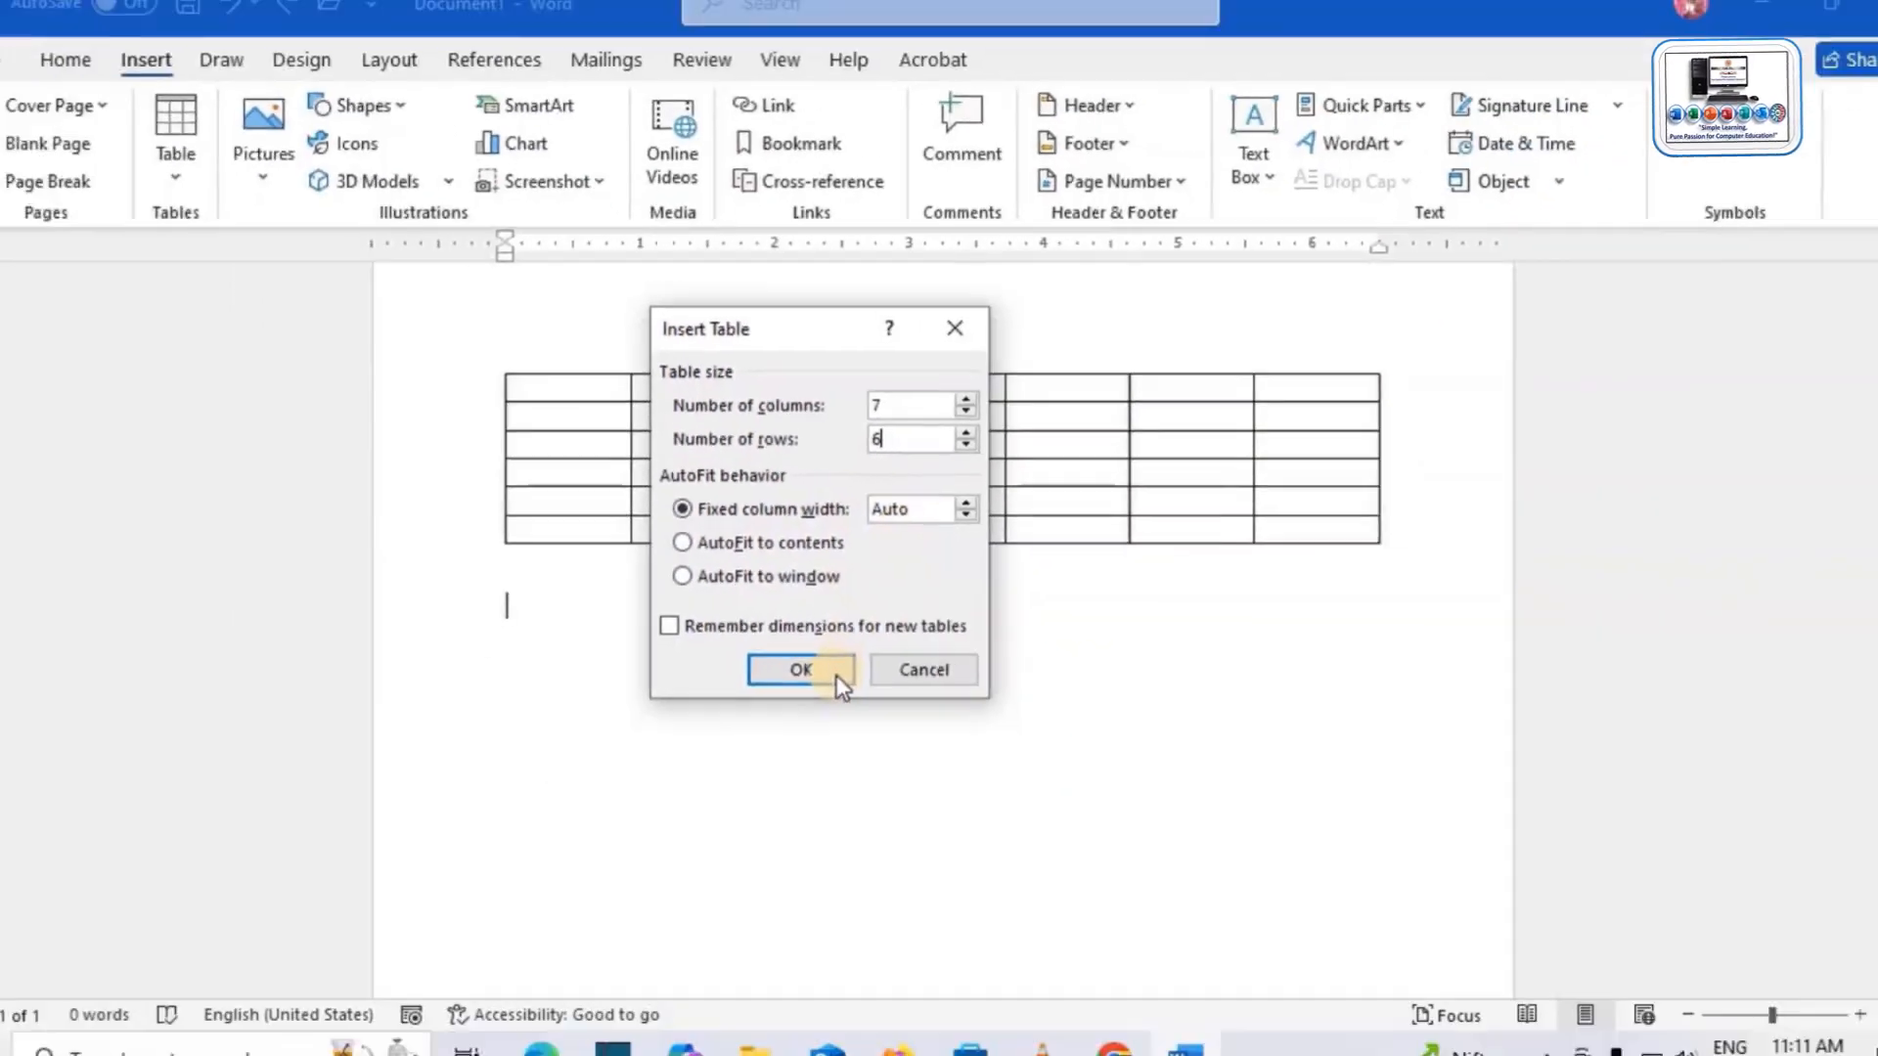
pyautogui.click(837, 675)
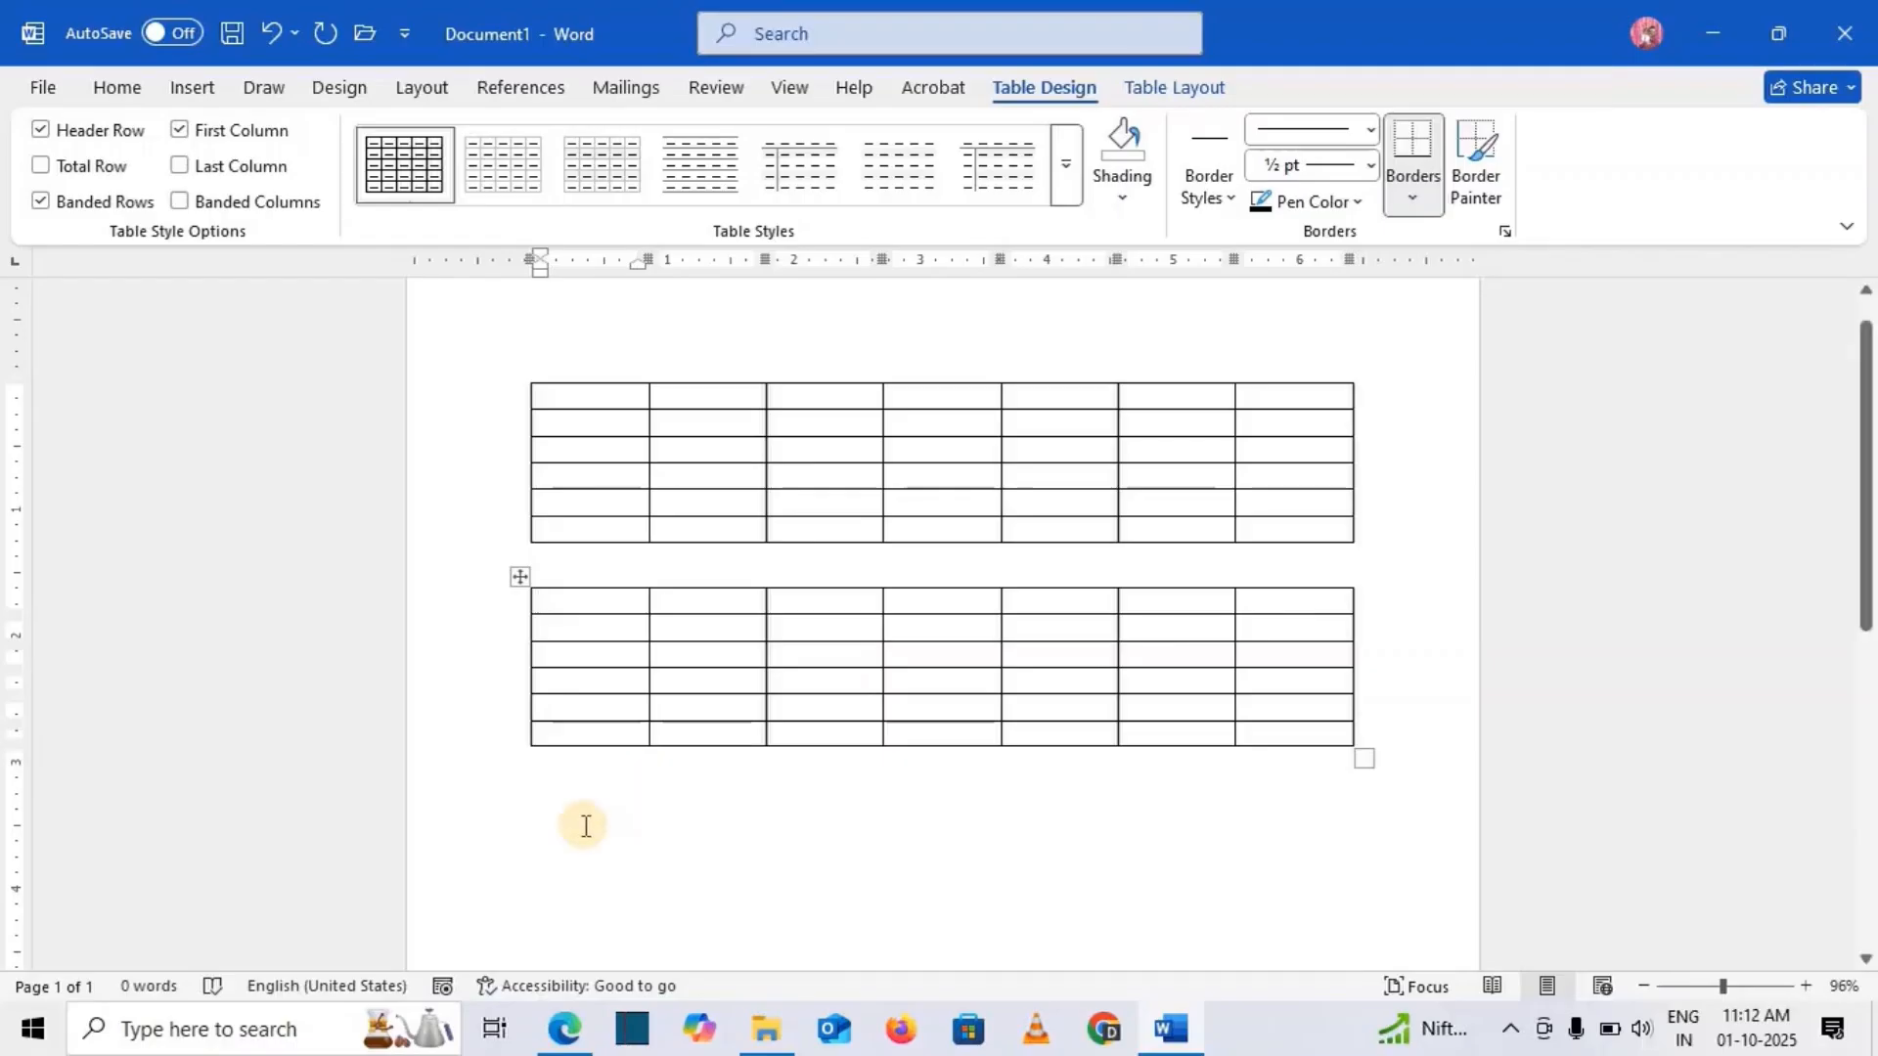
# Step: Start a third table below the second one, setting its size to 7 columns and 6 rows
pyautogui.click(555, 805)
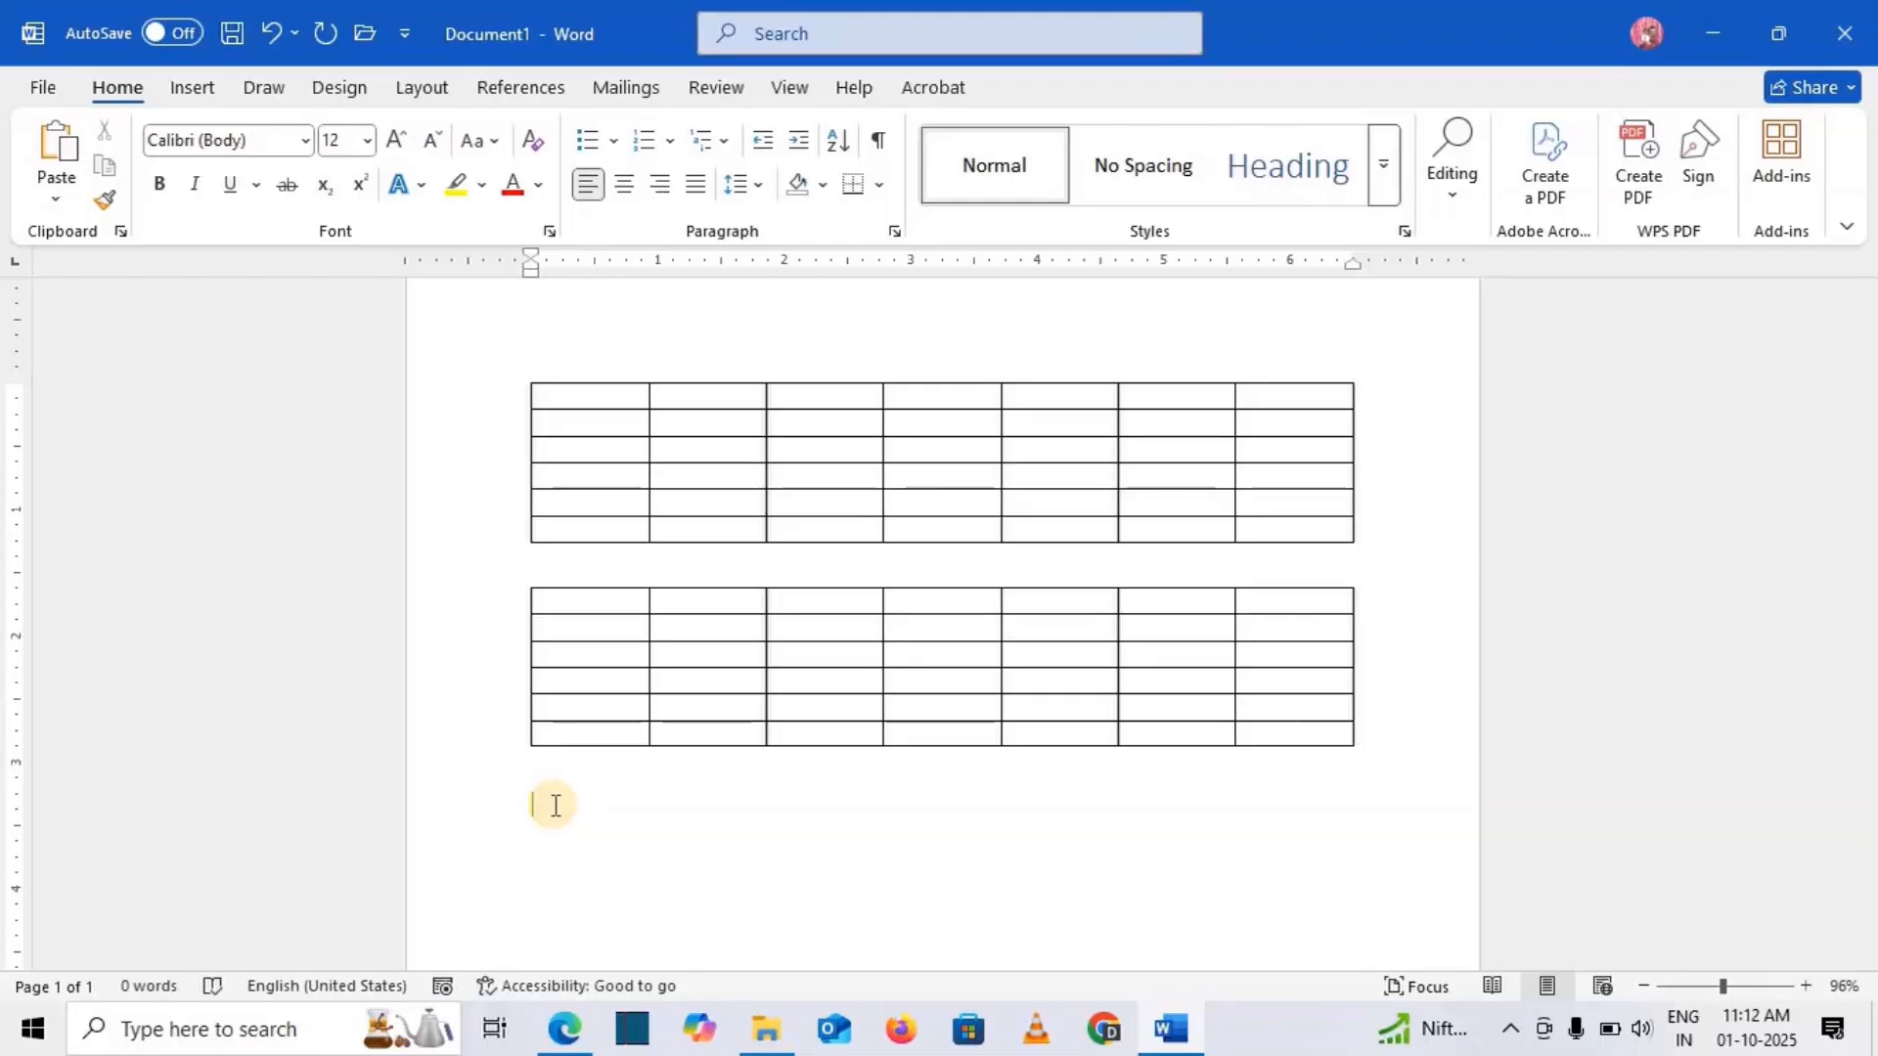
pyautogui.click(202, 97)
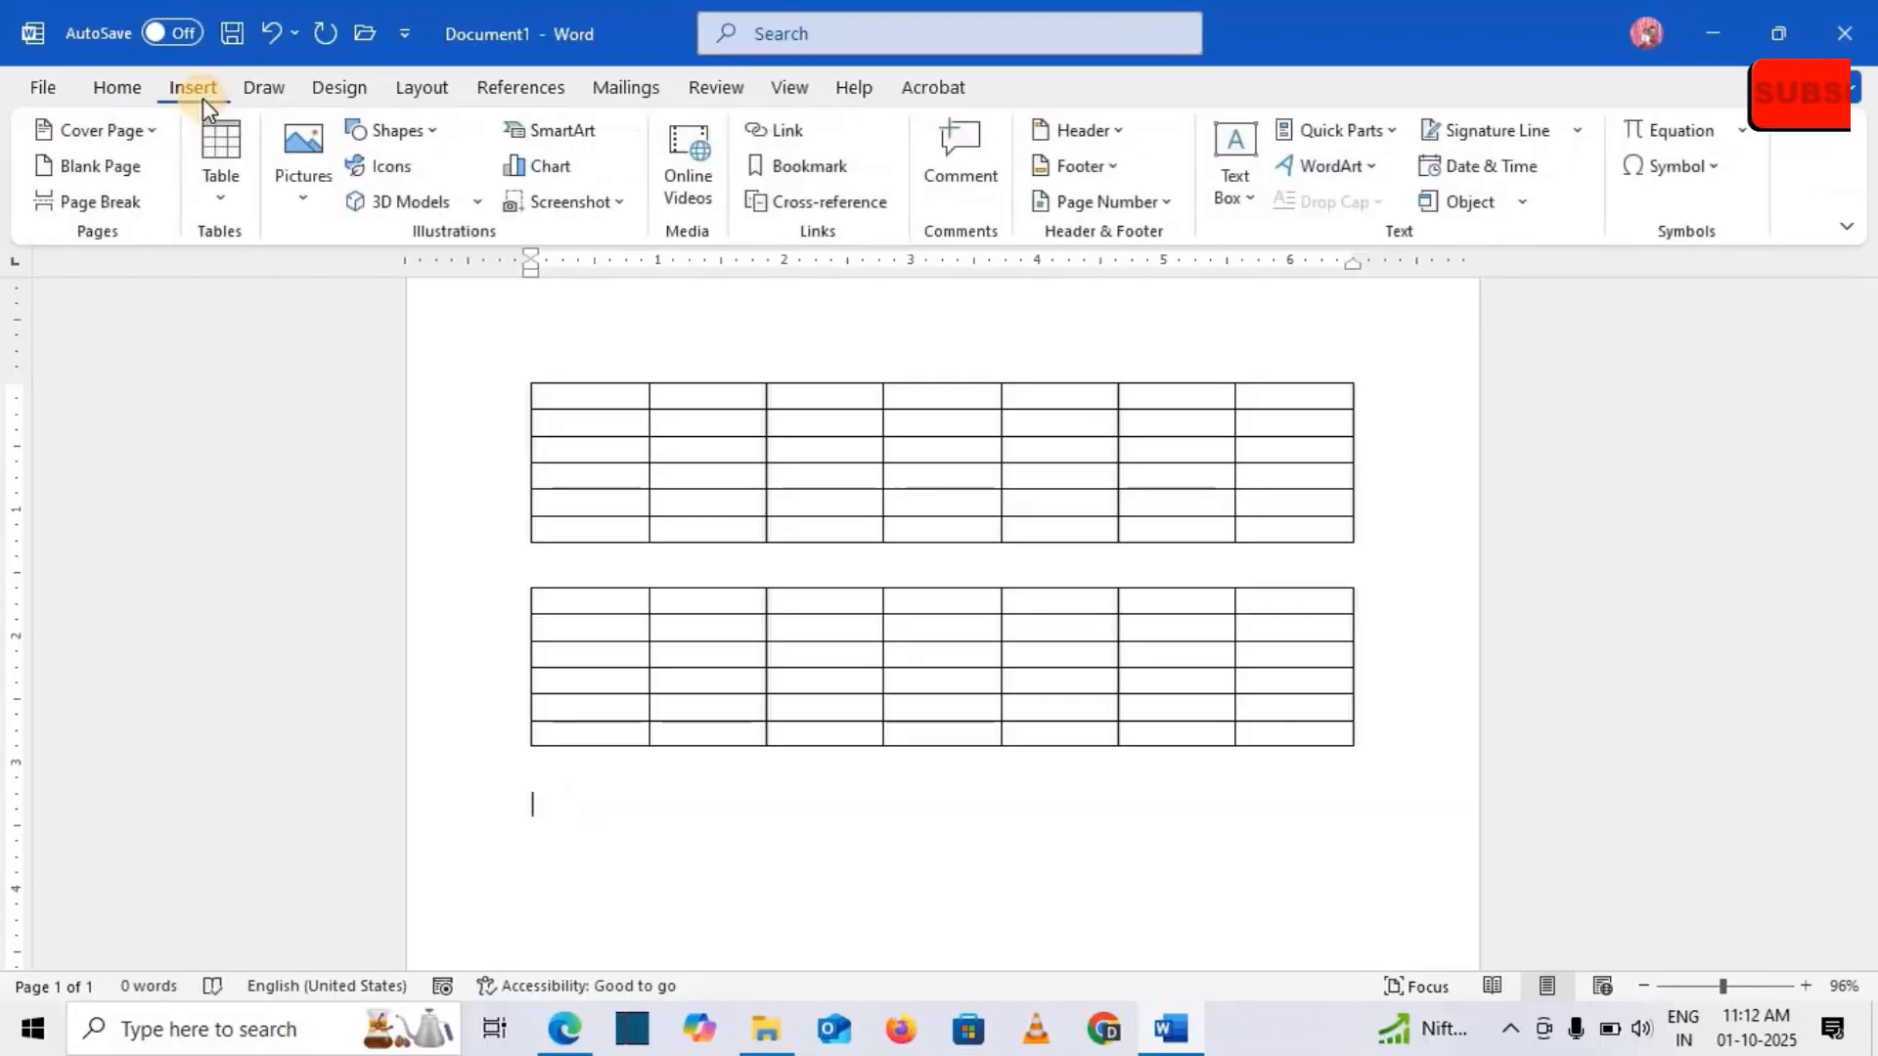
pyautogui.click(219, 190)
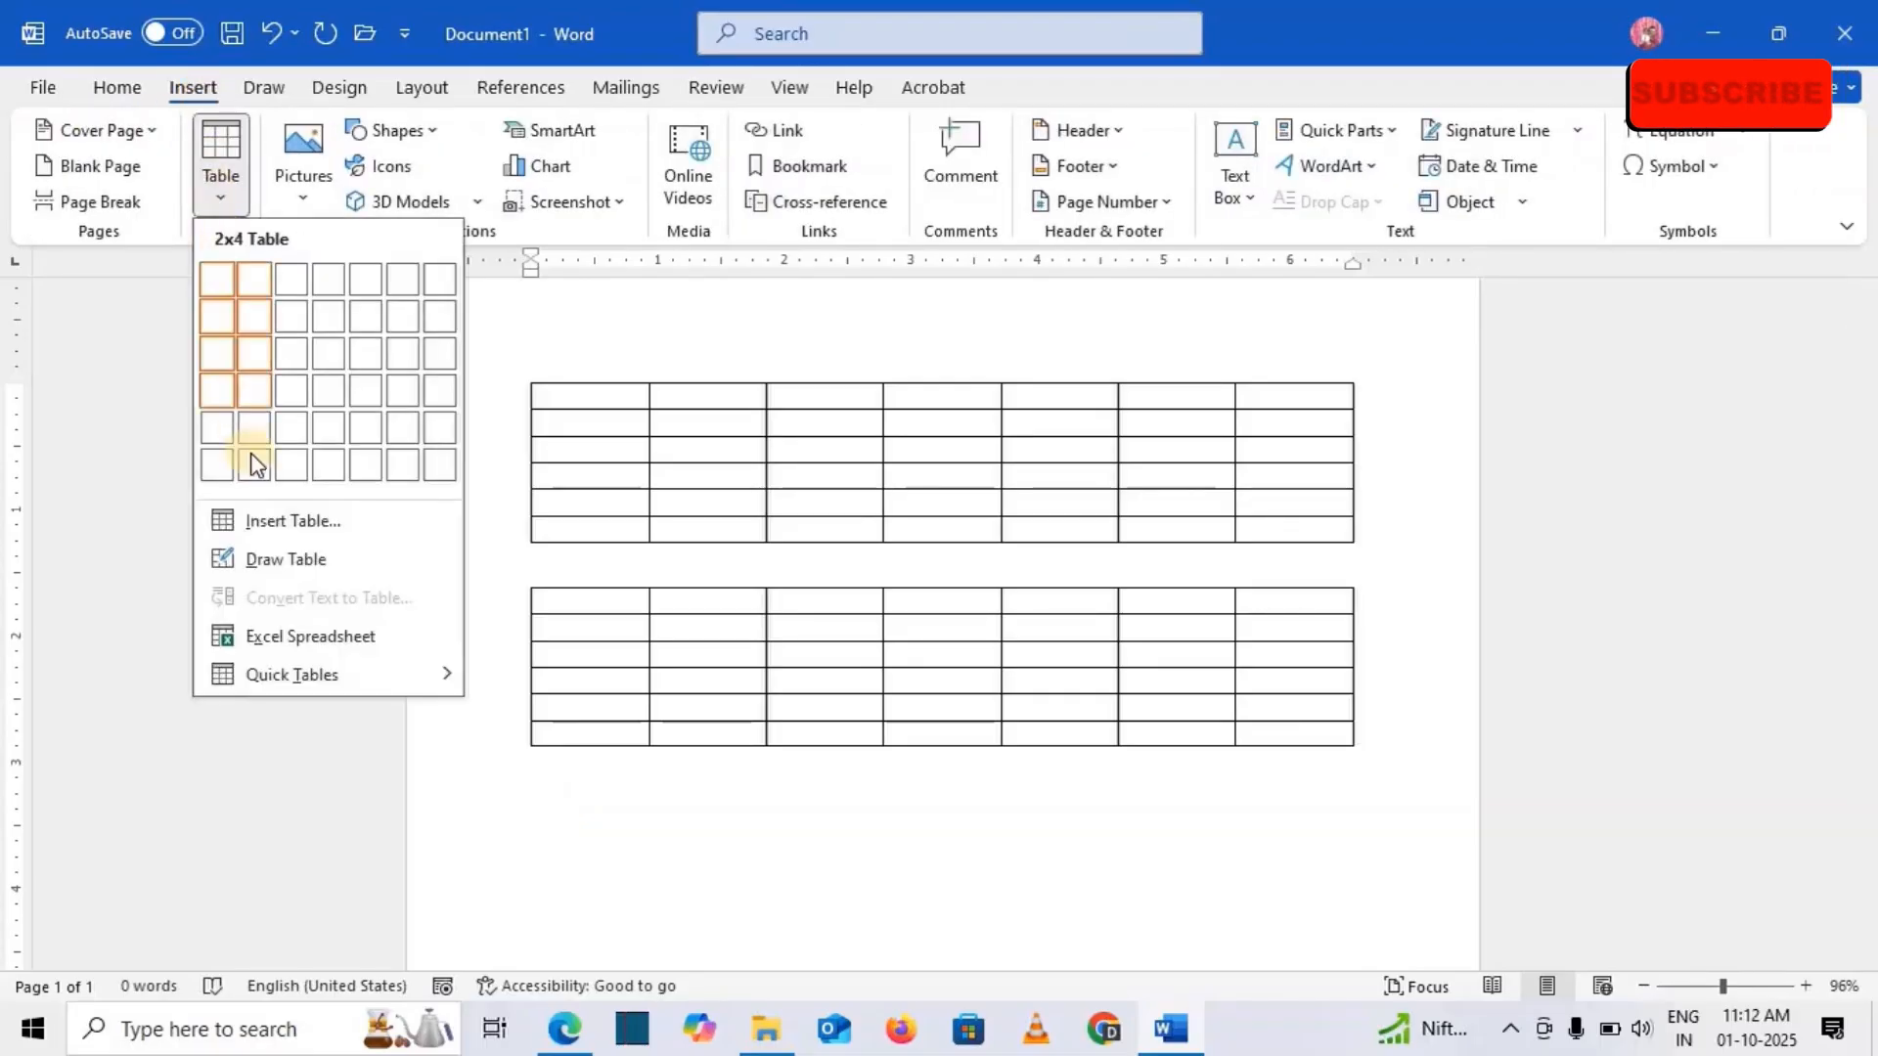
pyautogui.click(262, 509)
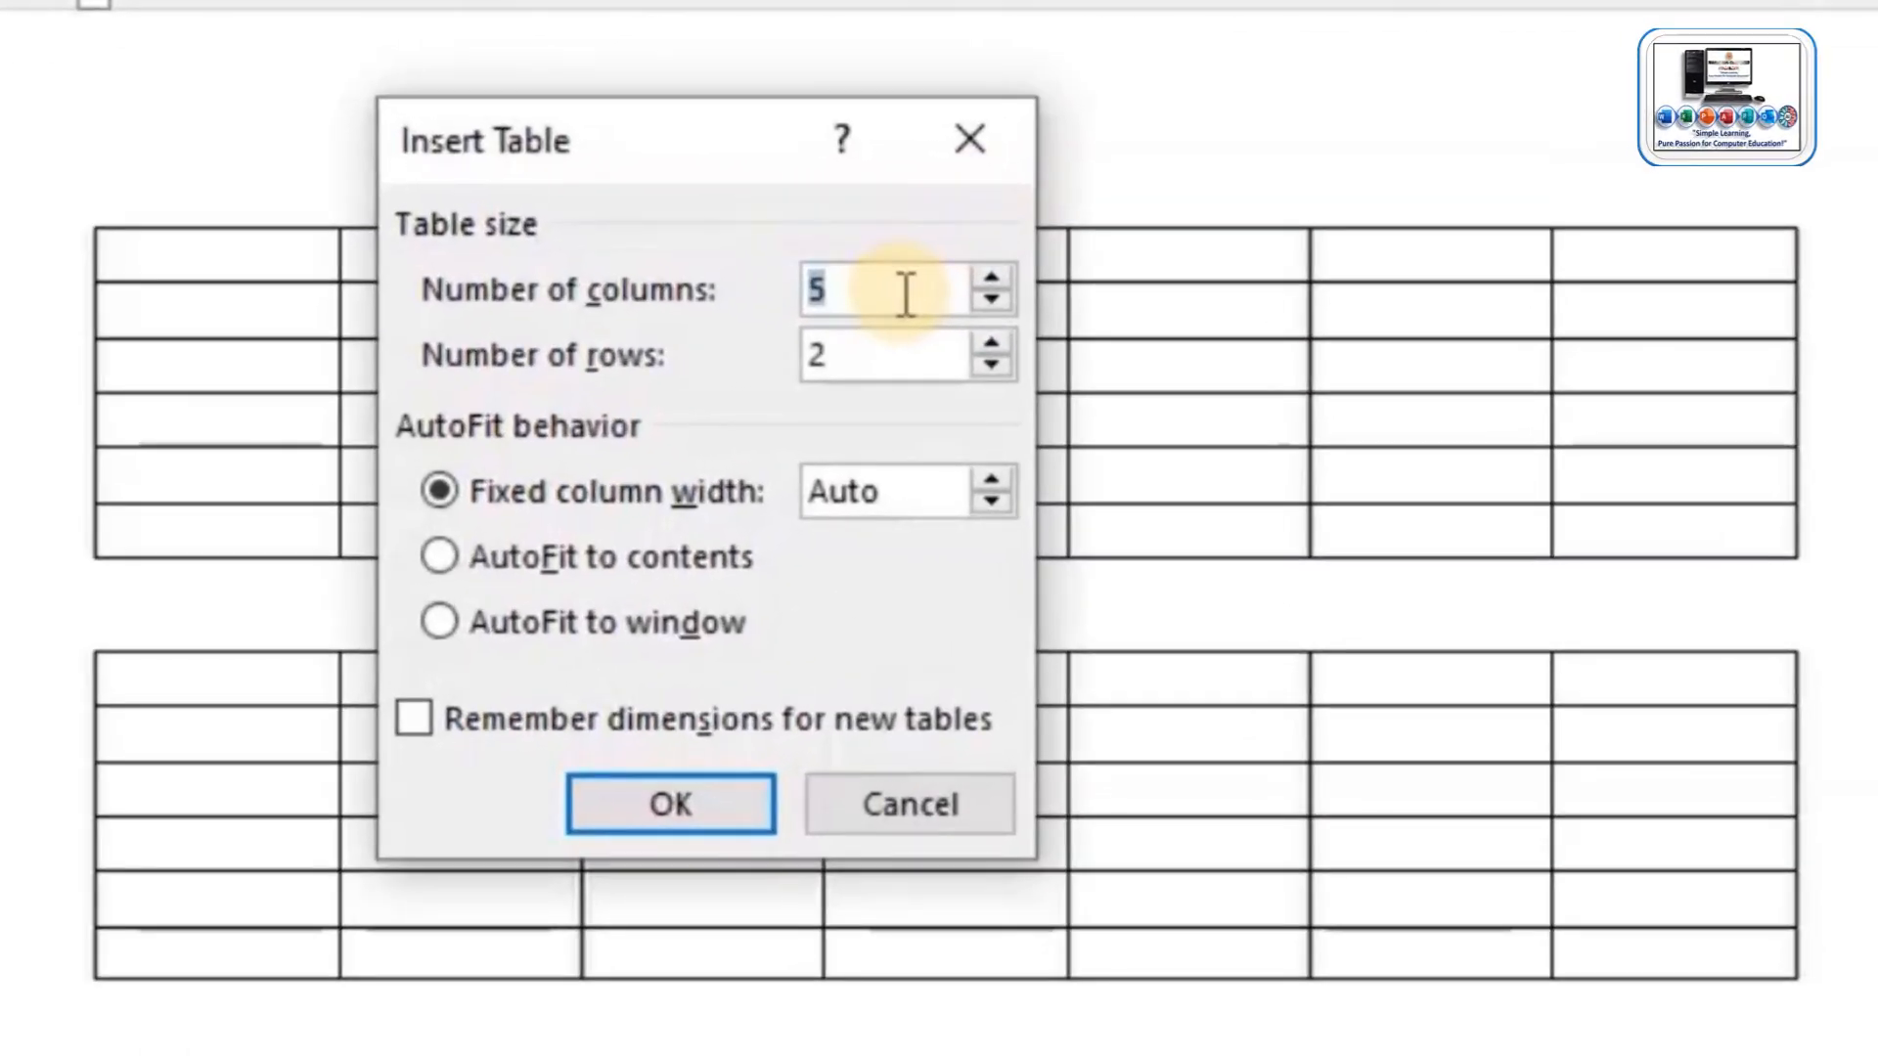
pyautogui.write('7')
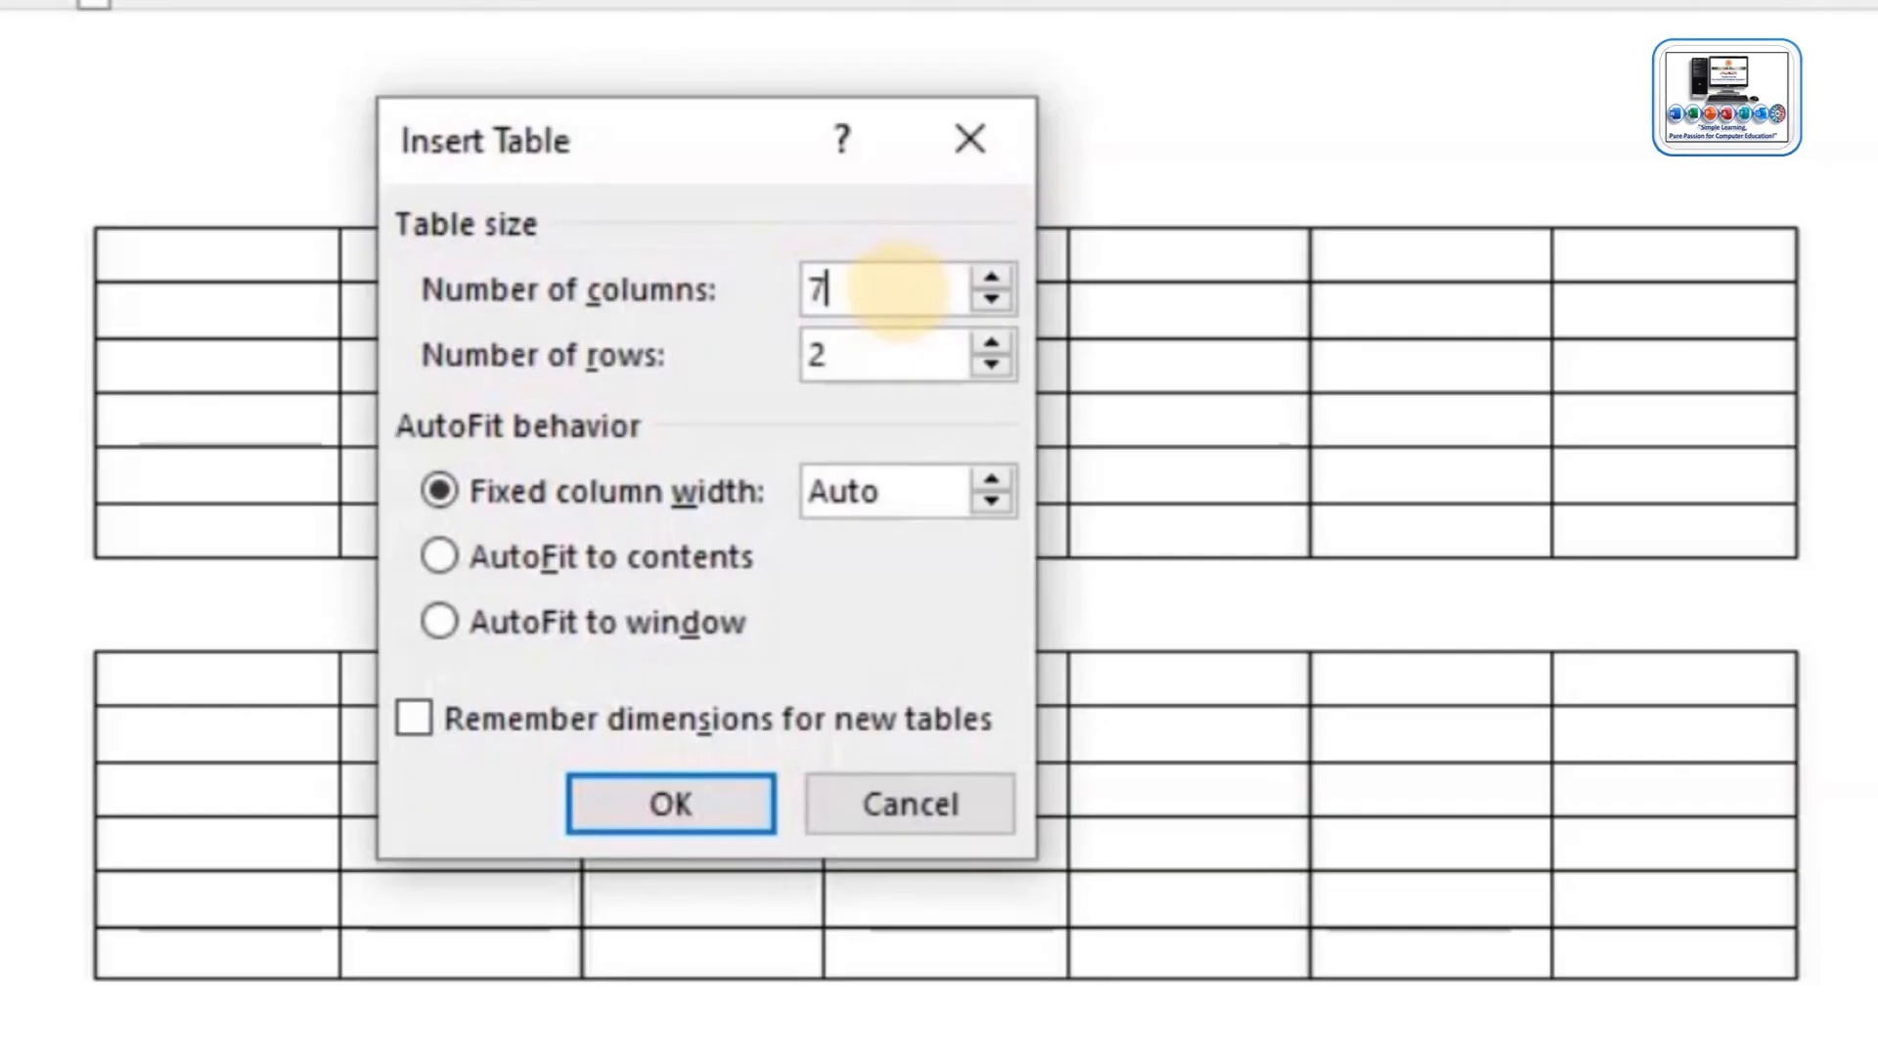
pyautogui.doubleClick(870, 358)
pyautogui.press('BackSpace')
pyautogui.write('6')
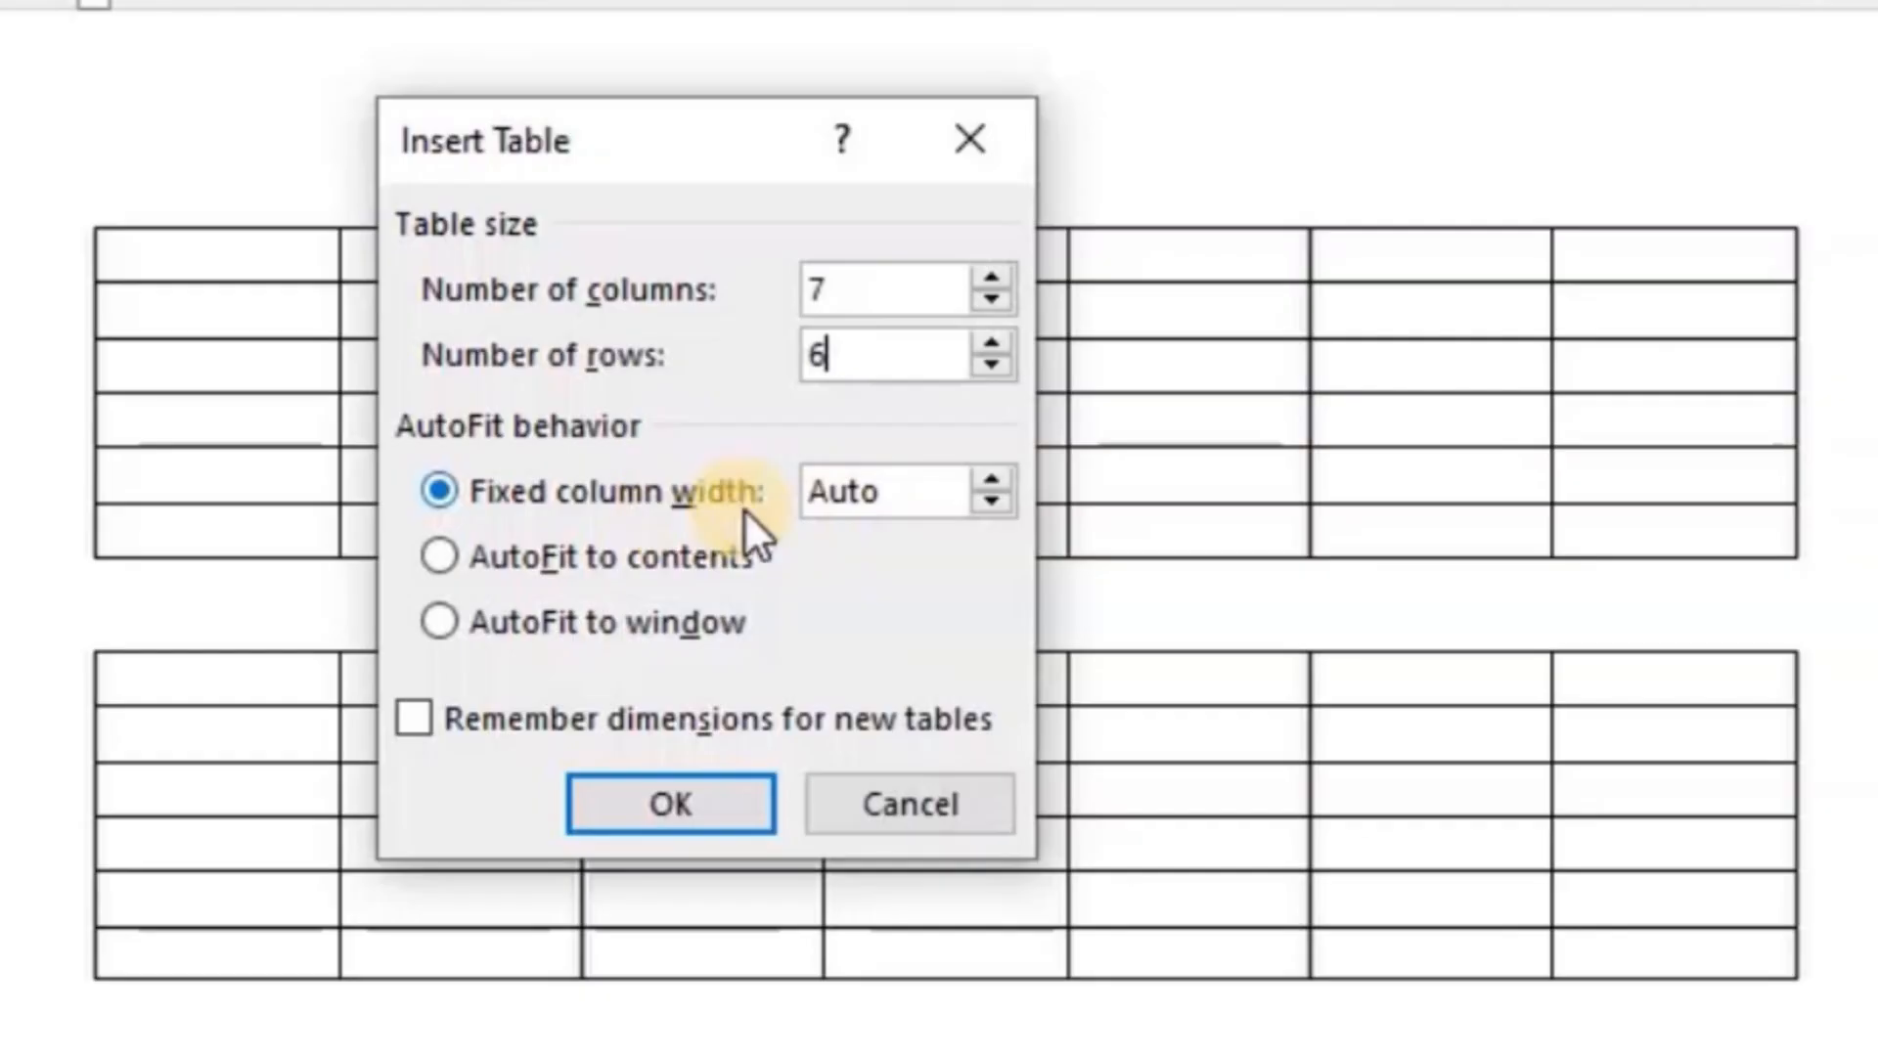
# Step: Set the new table's fixed column width to 0.5" and insert it
pyautogui.click(990, 477)
pyautogui.click(990, 477)
pyautogui.click(989, 478)
pyautogui.click(990, 477)
pyautogui.click(990, 477)
pyautogui.click(990, 477)
pyautogui.click(990, 477)
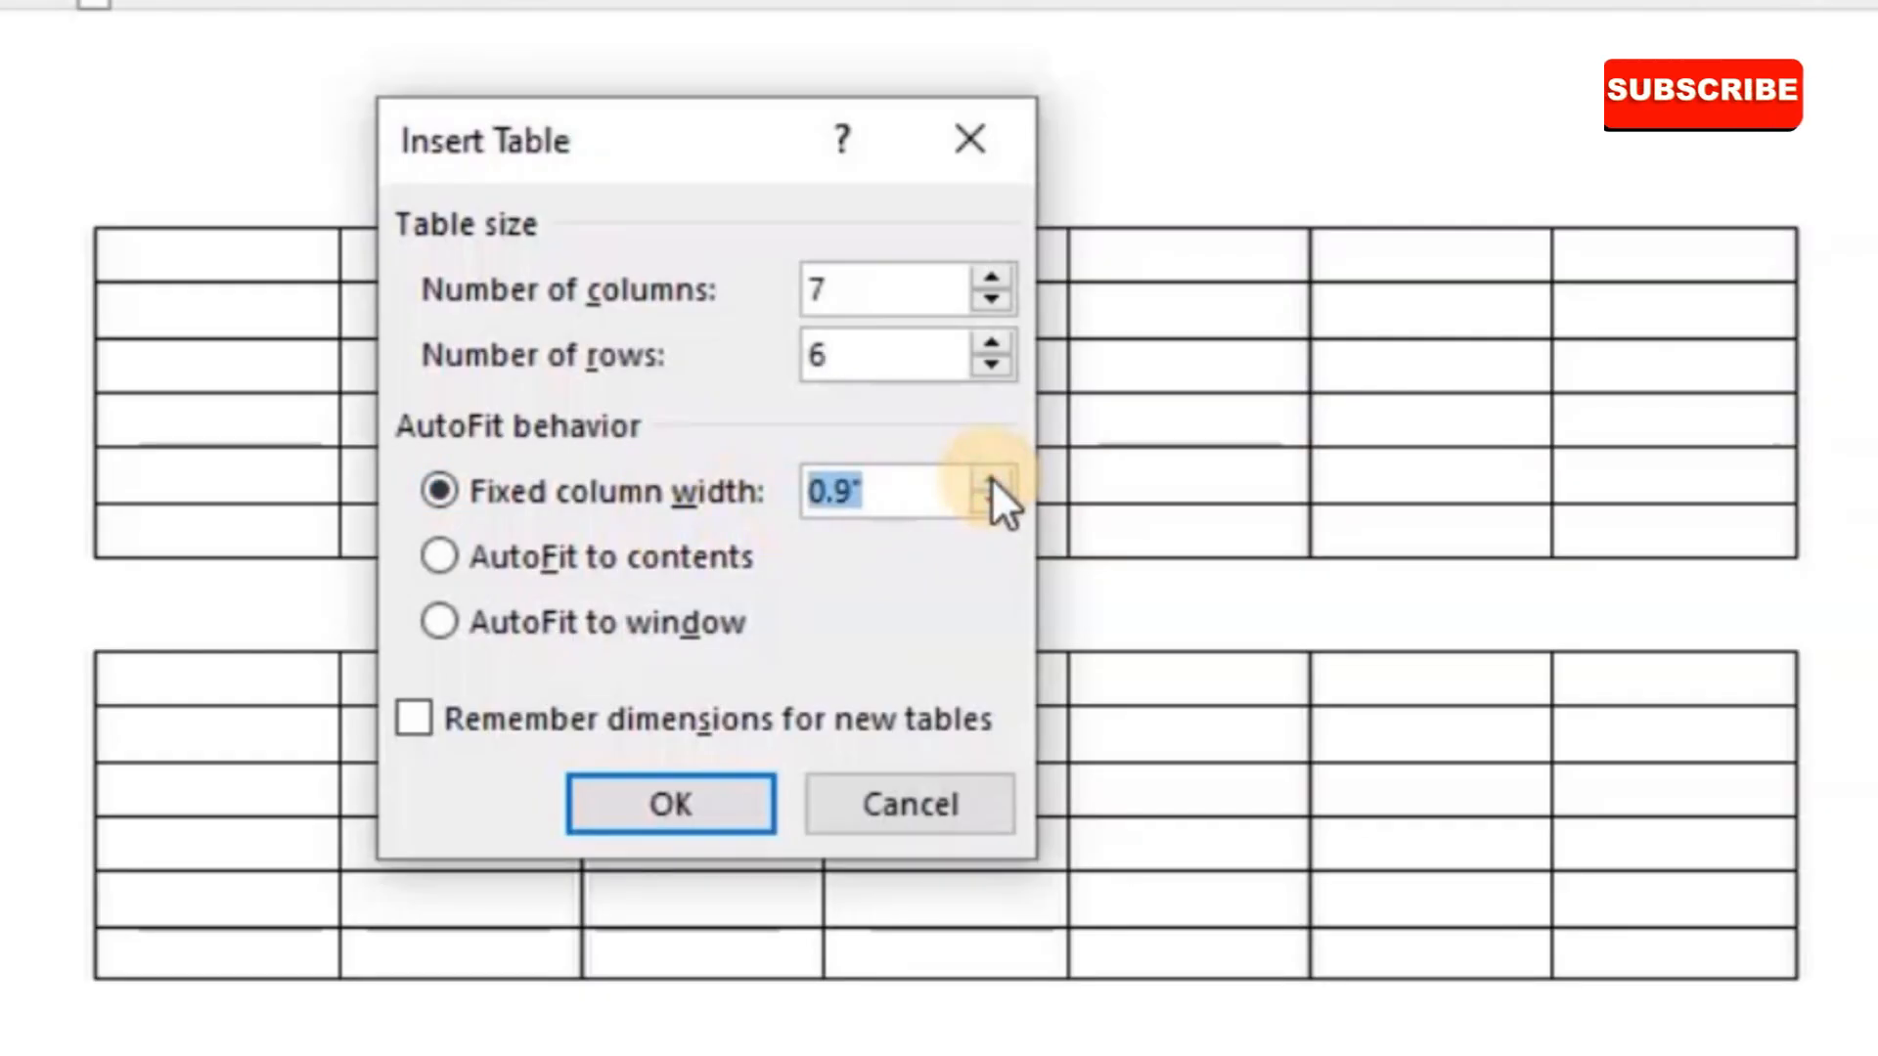
pyautogui.click(989, 501)
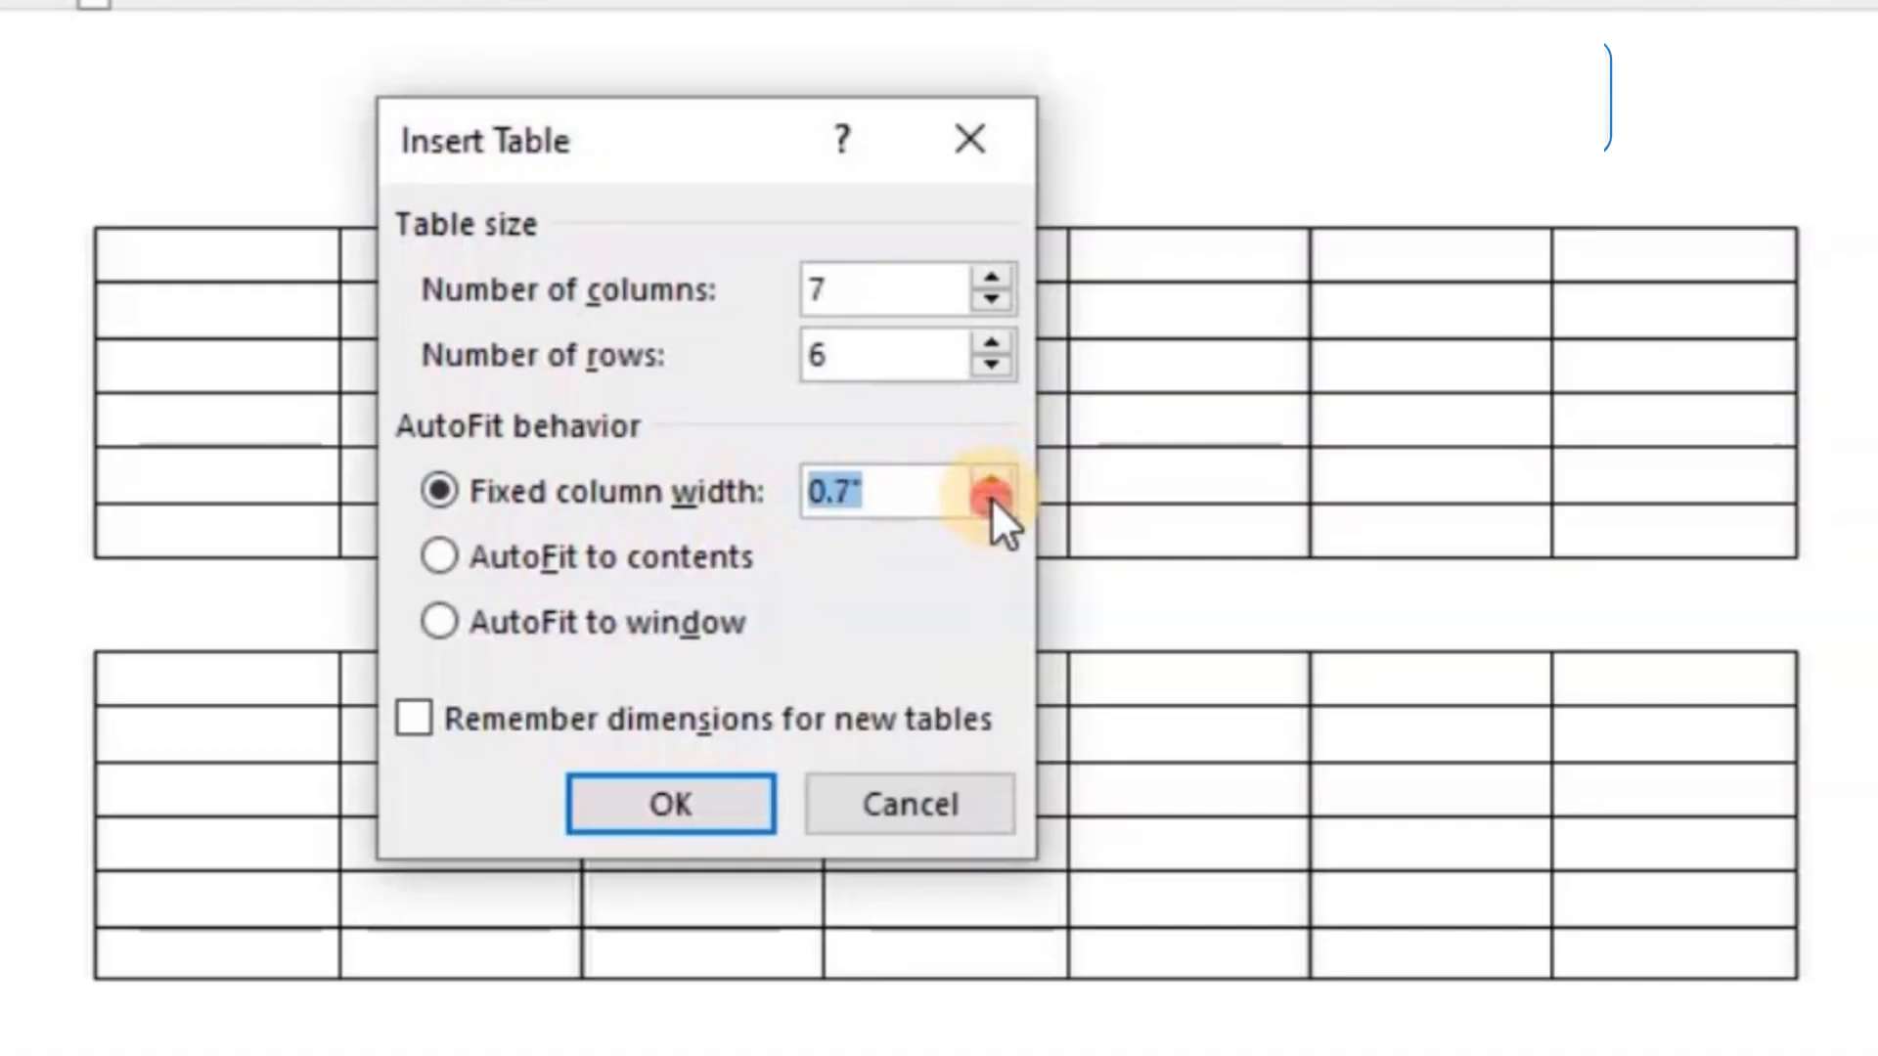
pyautogui.click(990, 501)
pyautogui.click(990, 501)
pyautogui.click(990, 501)
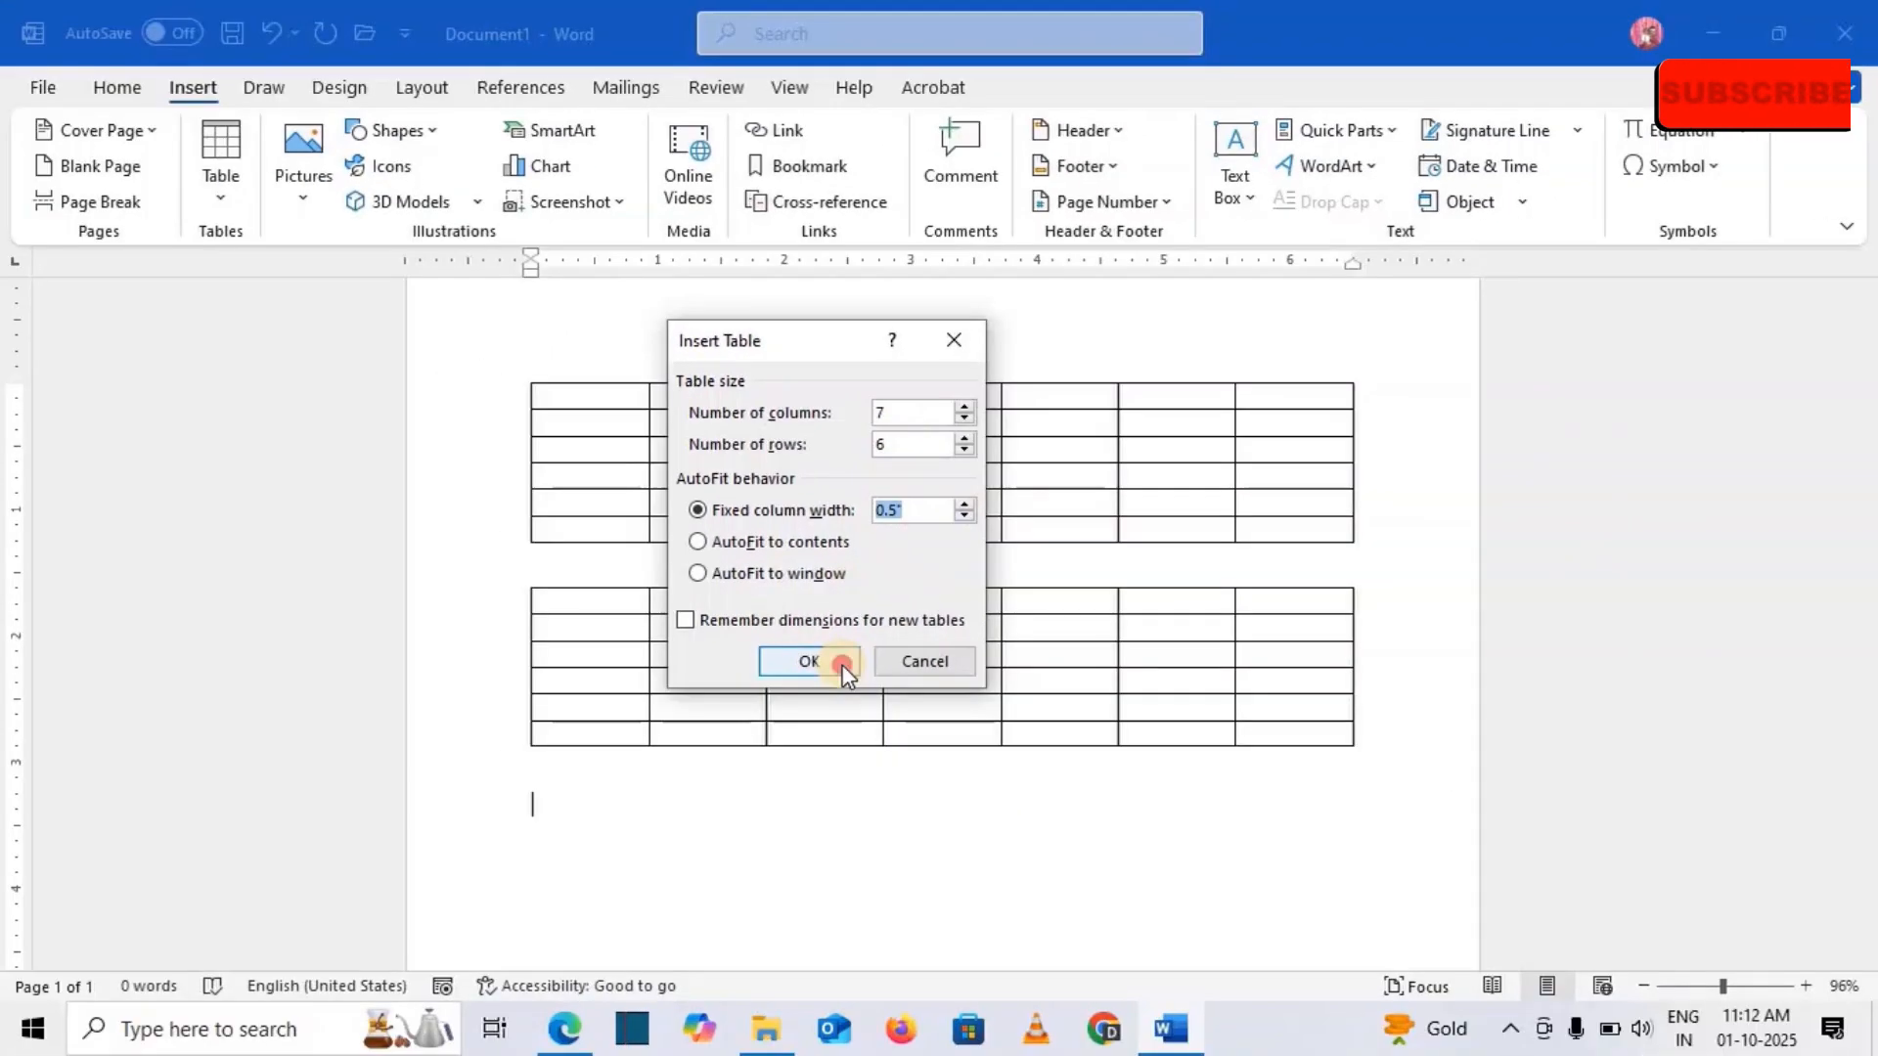
pyautogui.click(745, 819)
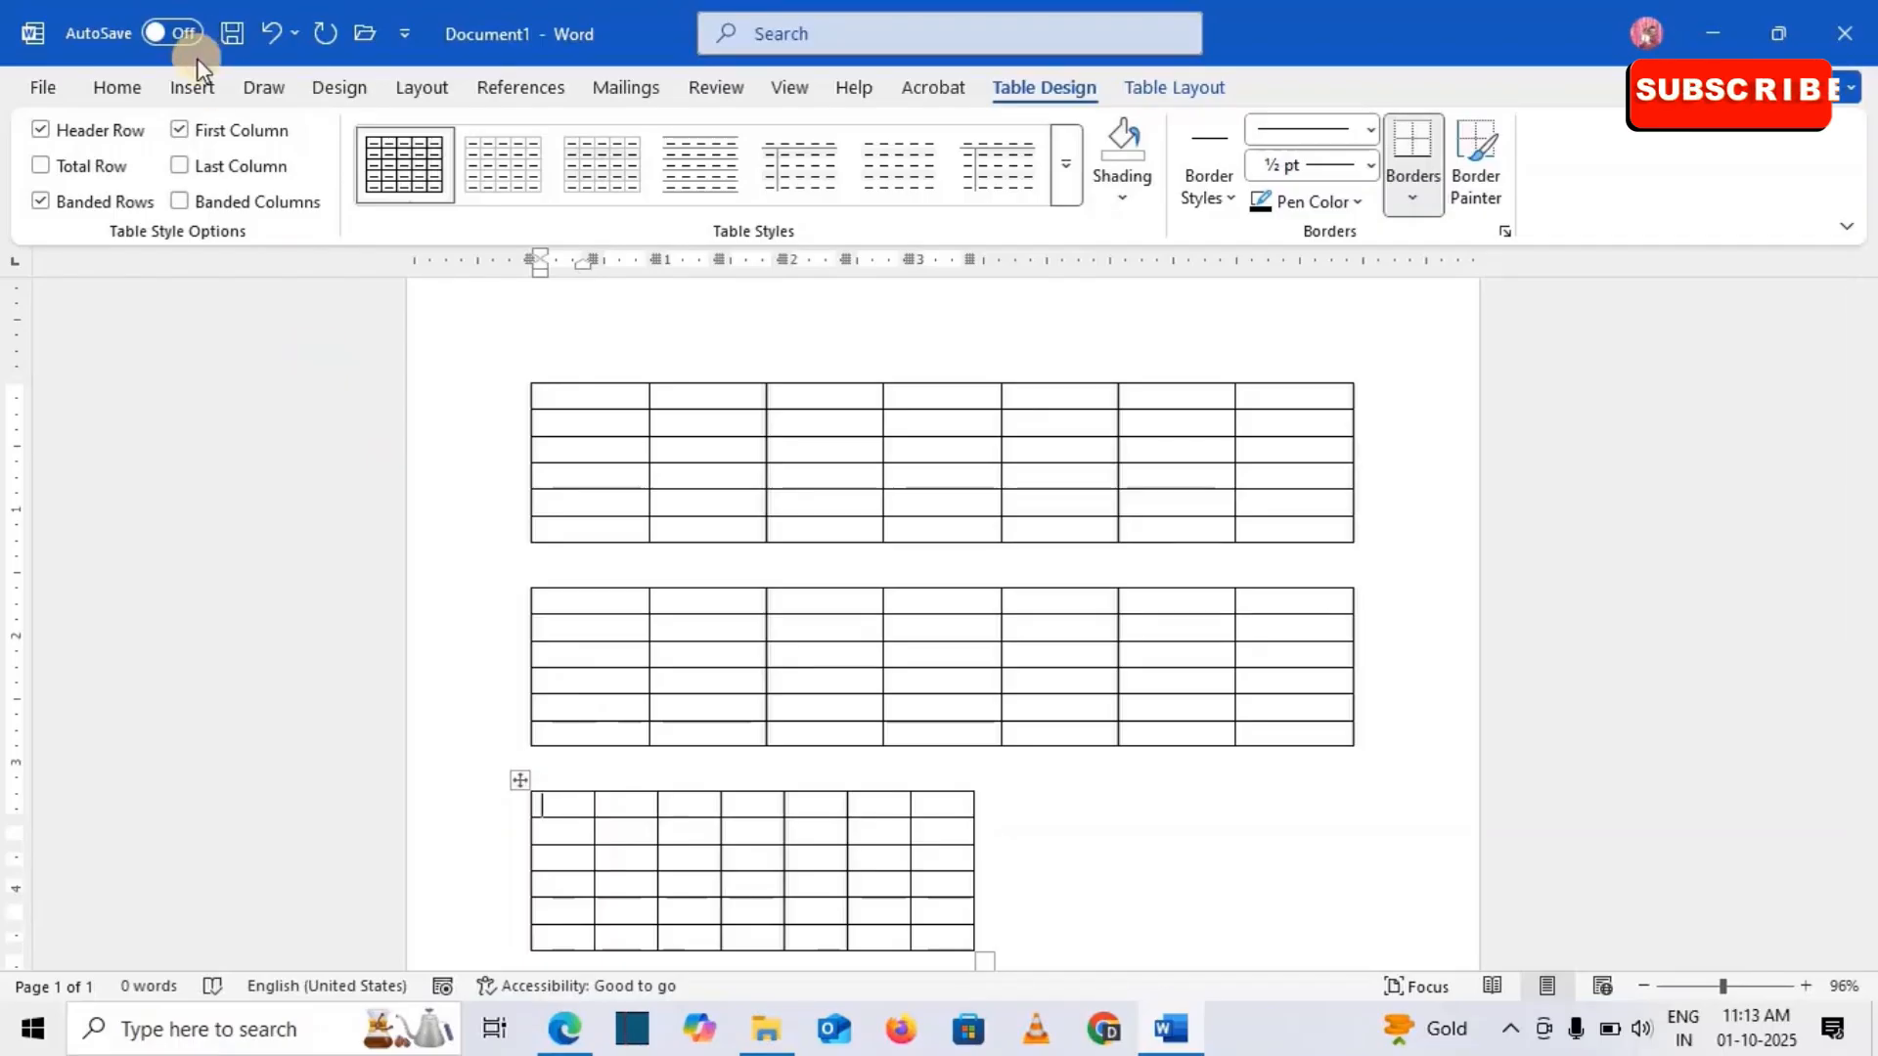
# Step: Insert a fourth table with 7 columns and 6 rows below the third, using AutoFit to contents
pyautogui.click(192, 87)
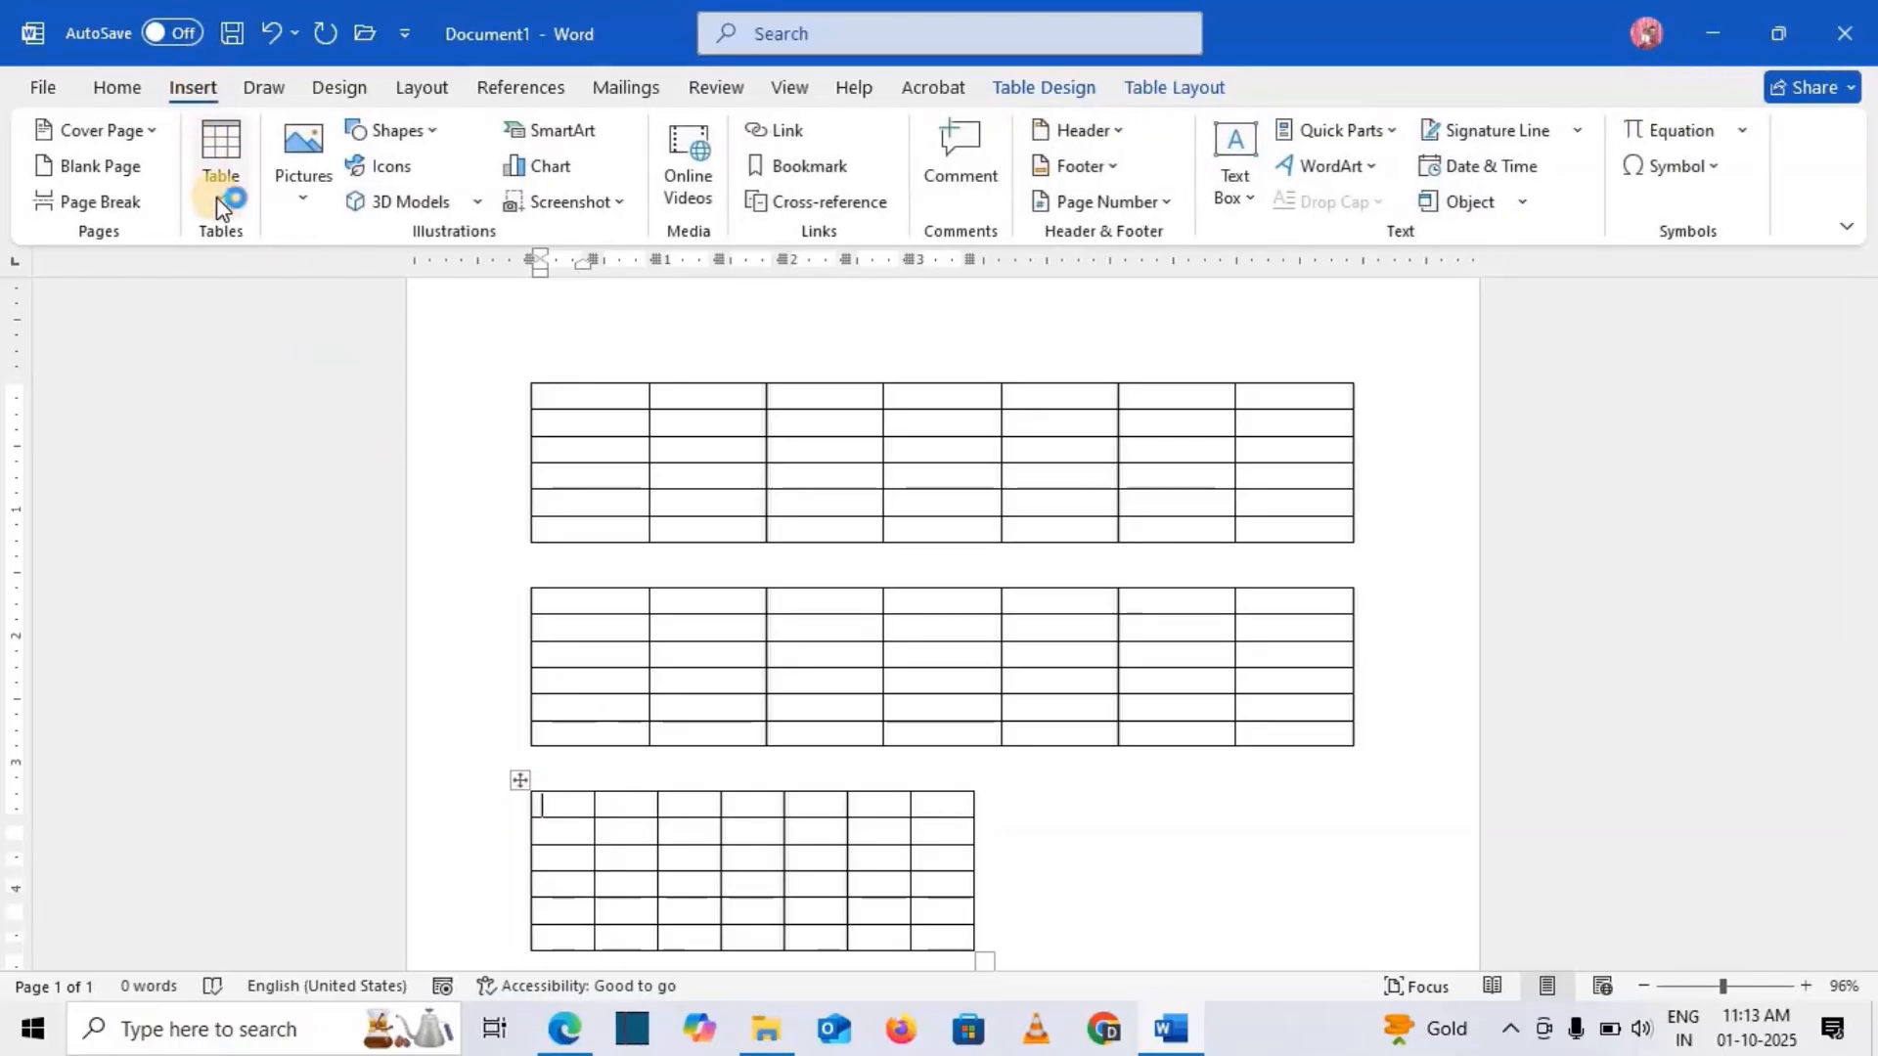
pyautogui.click(217, 195)
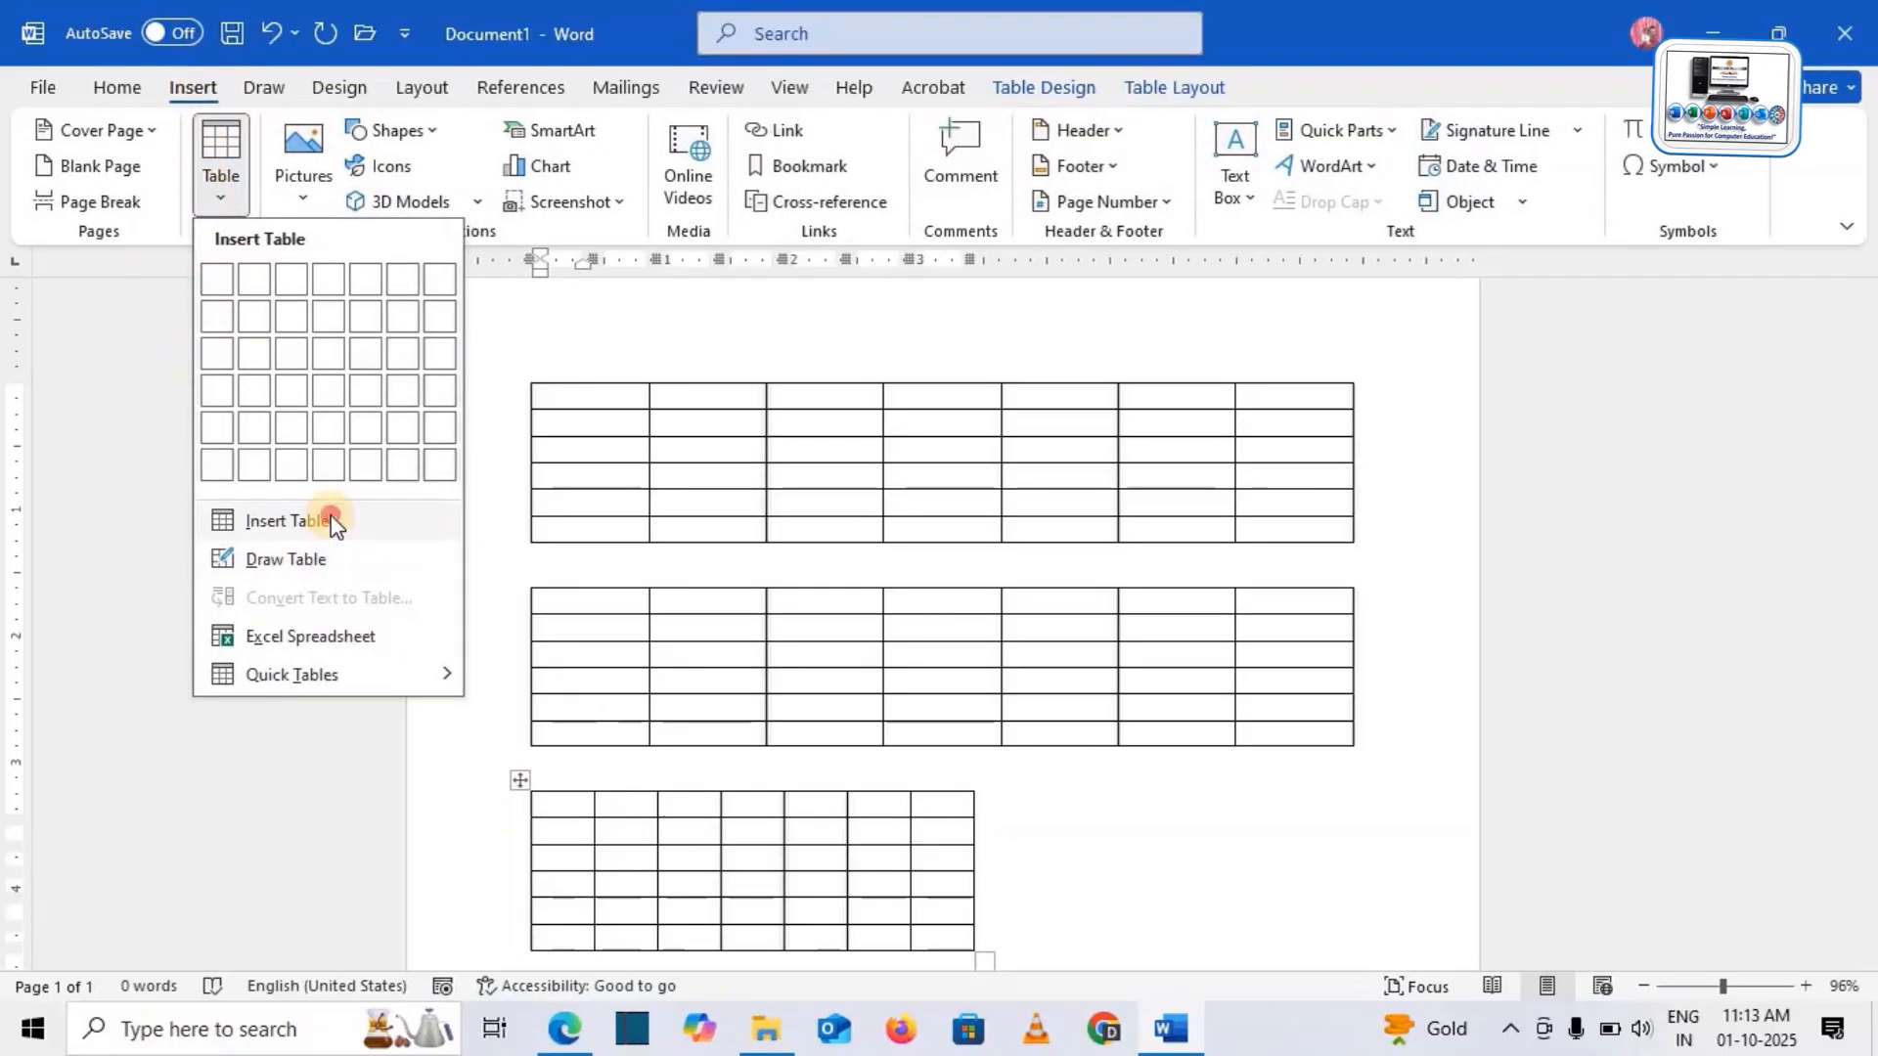
pyautogui.click(330, 515)
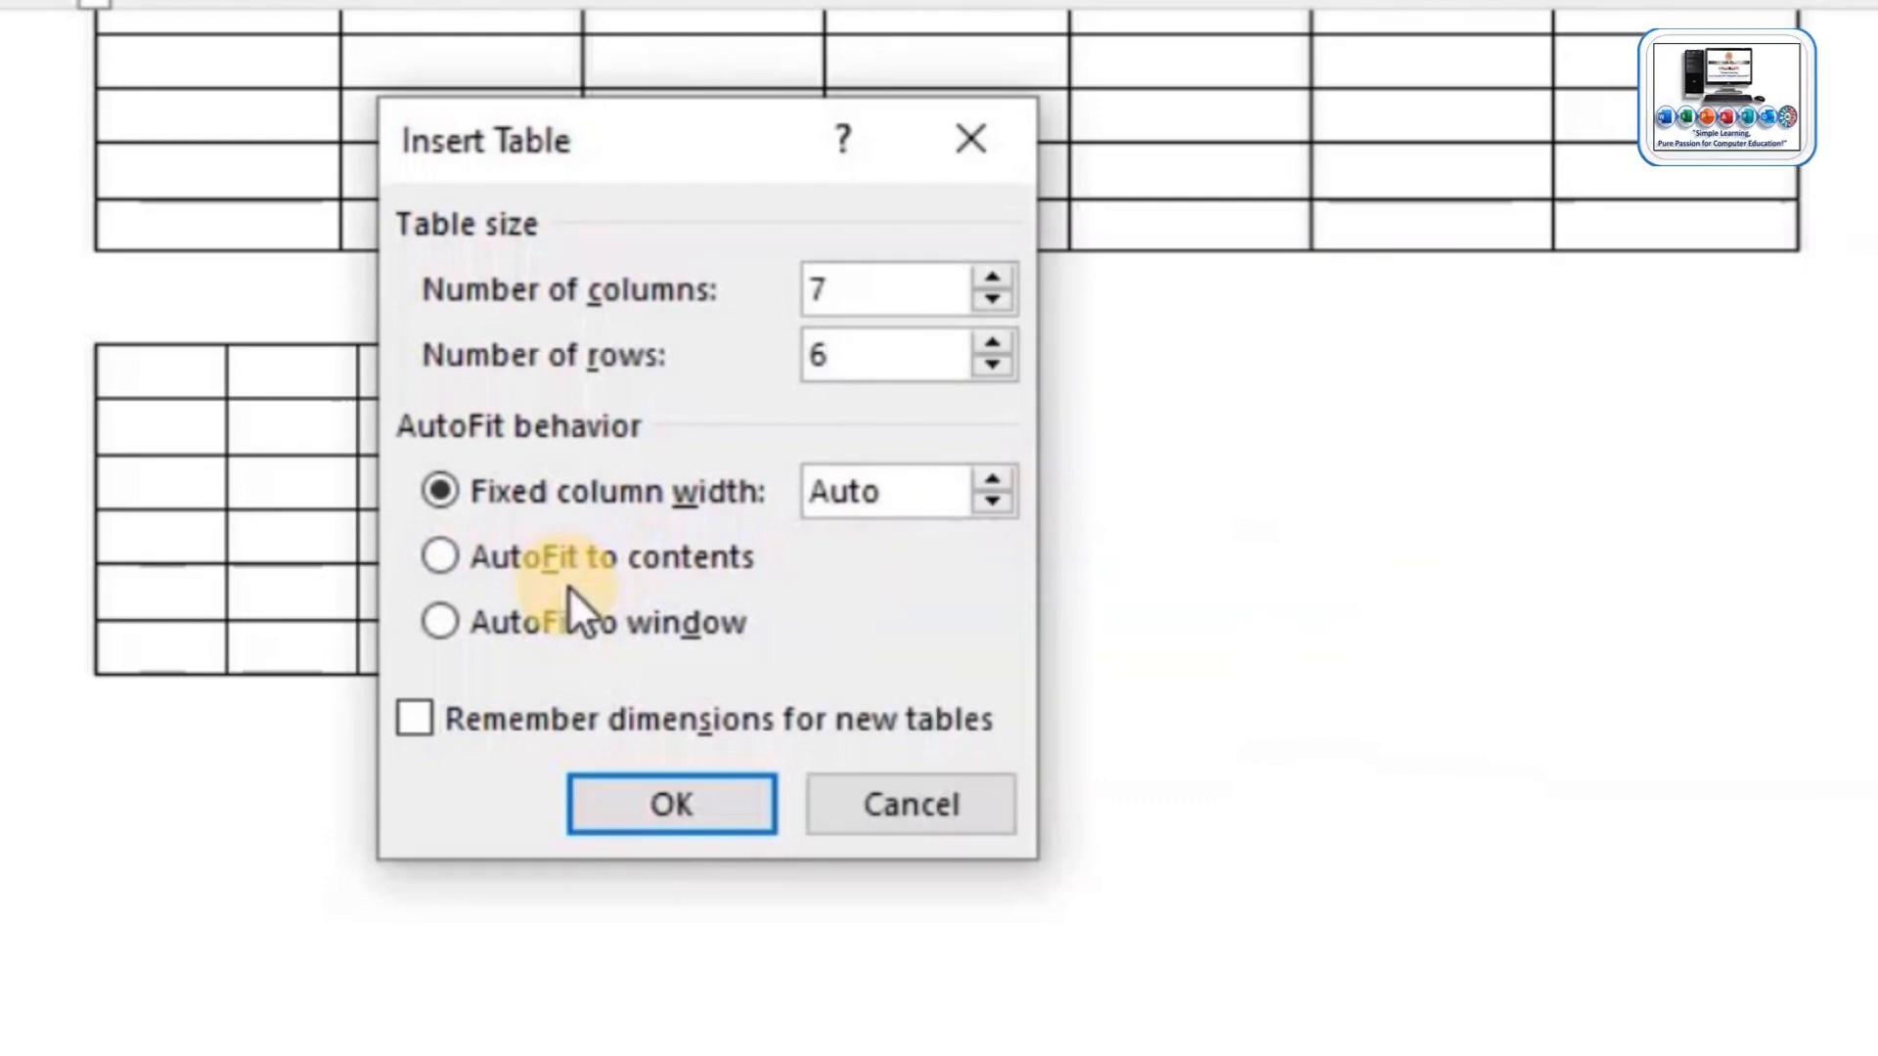
pyautogui.click(567, 572)
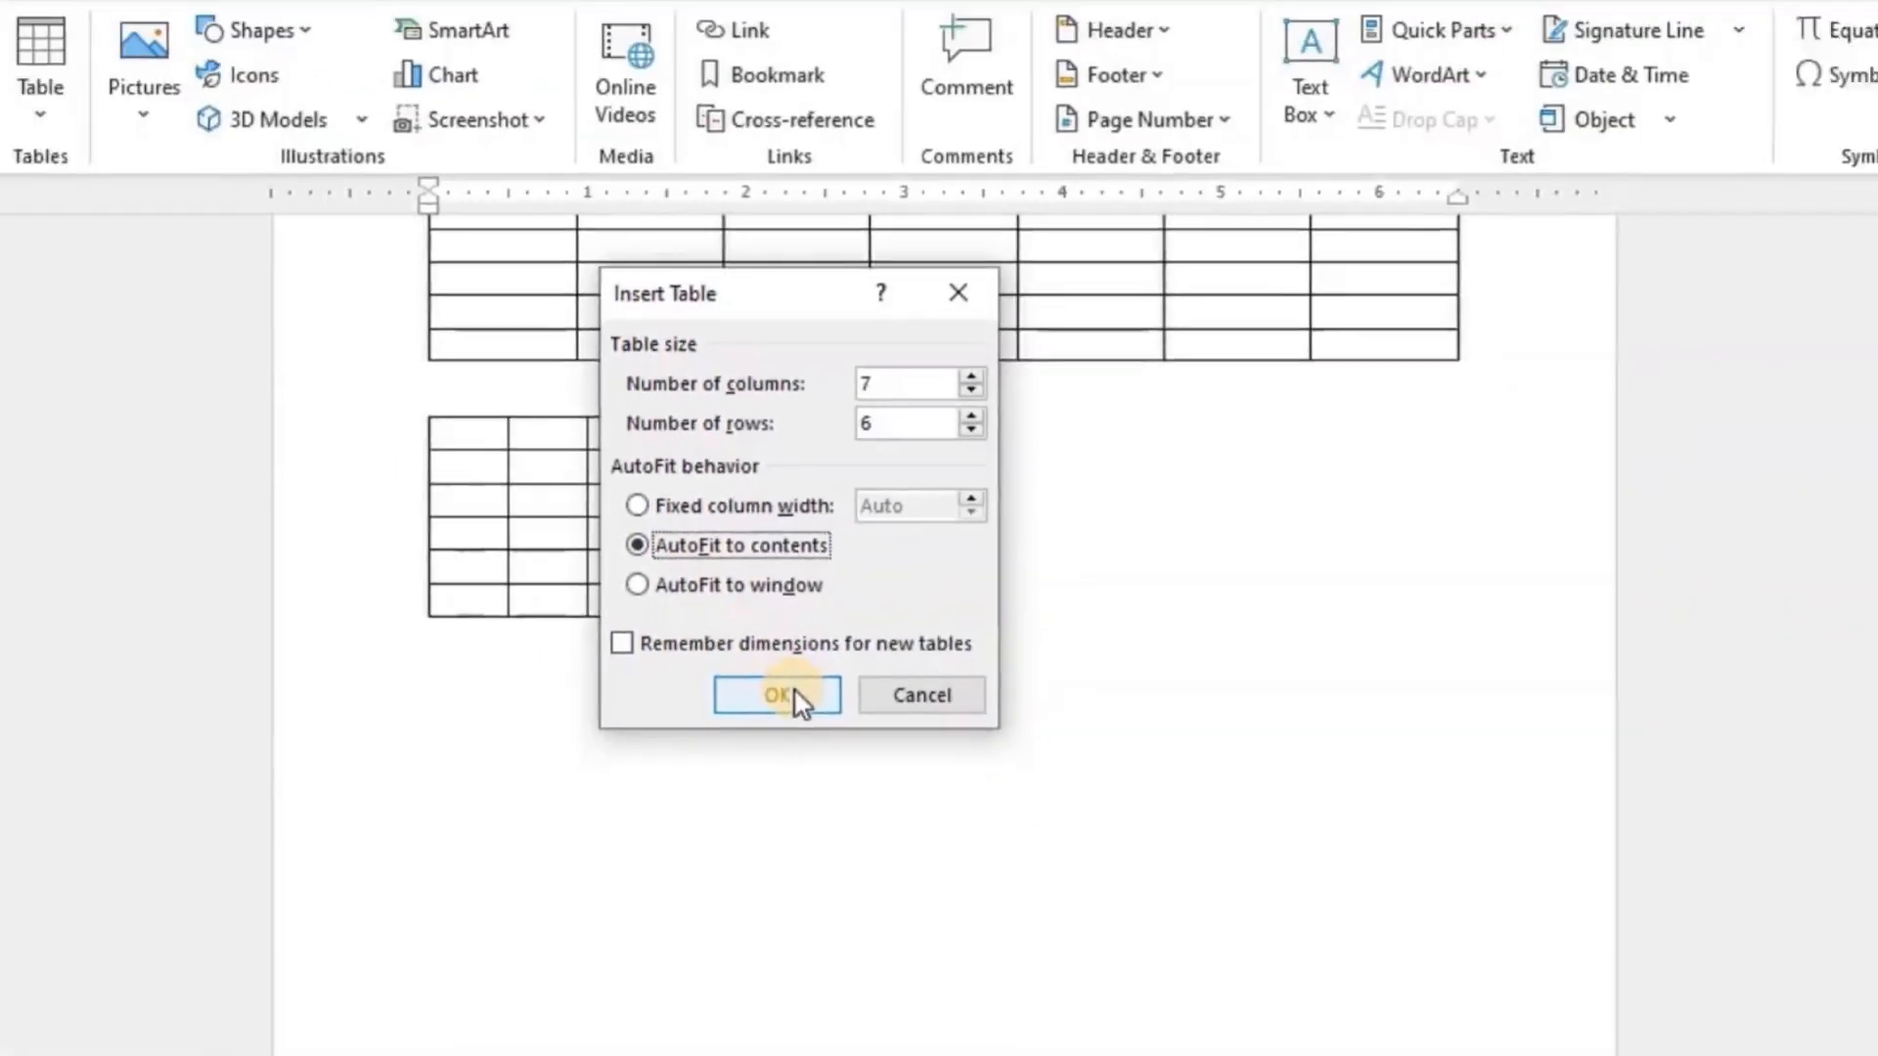
pyautogui.click(794, 698)
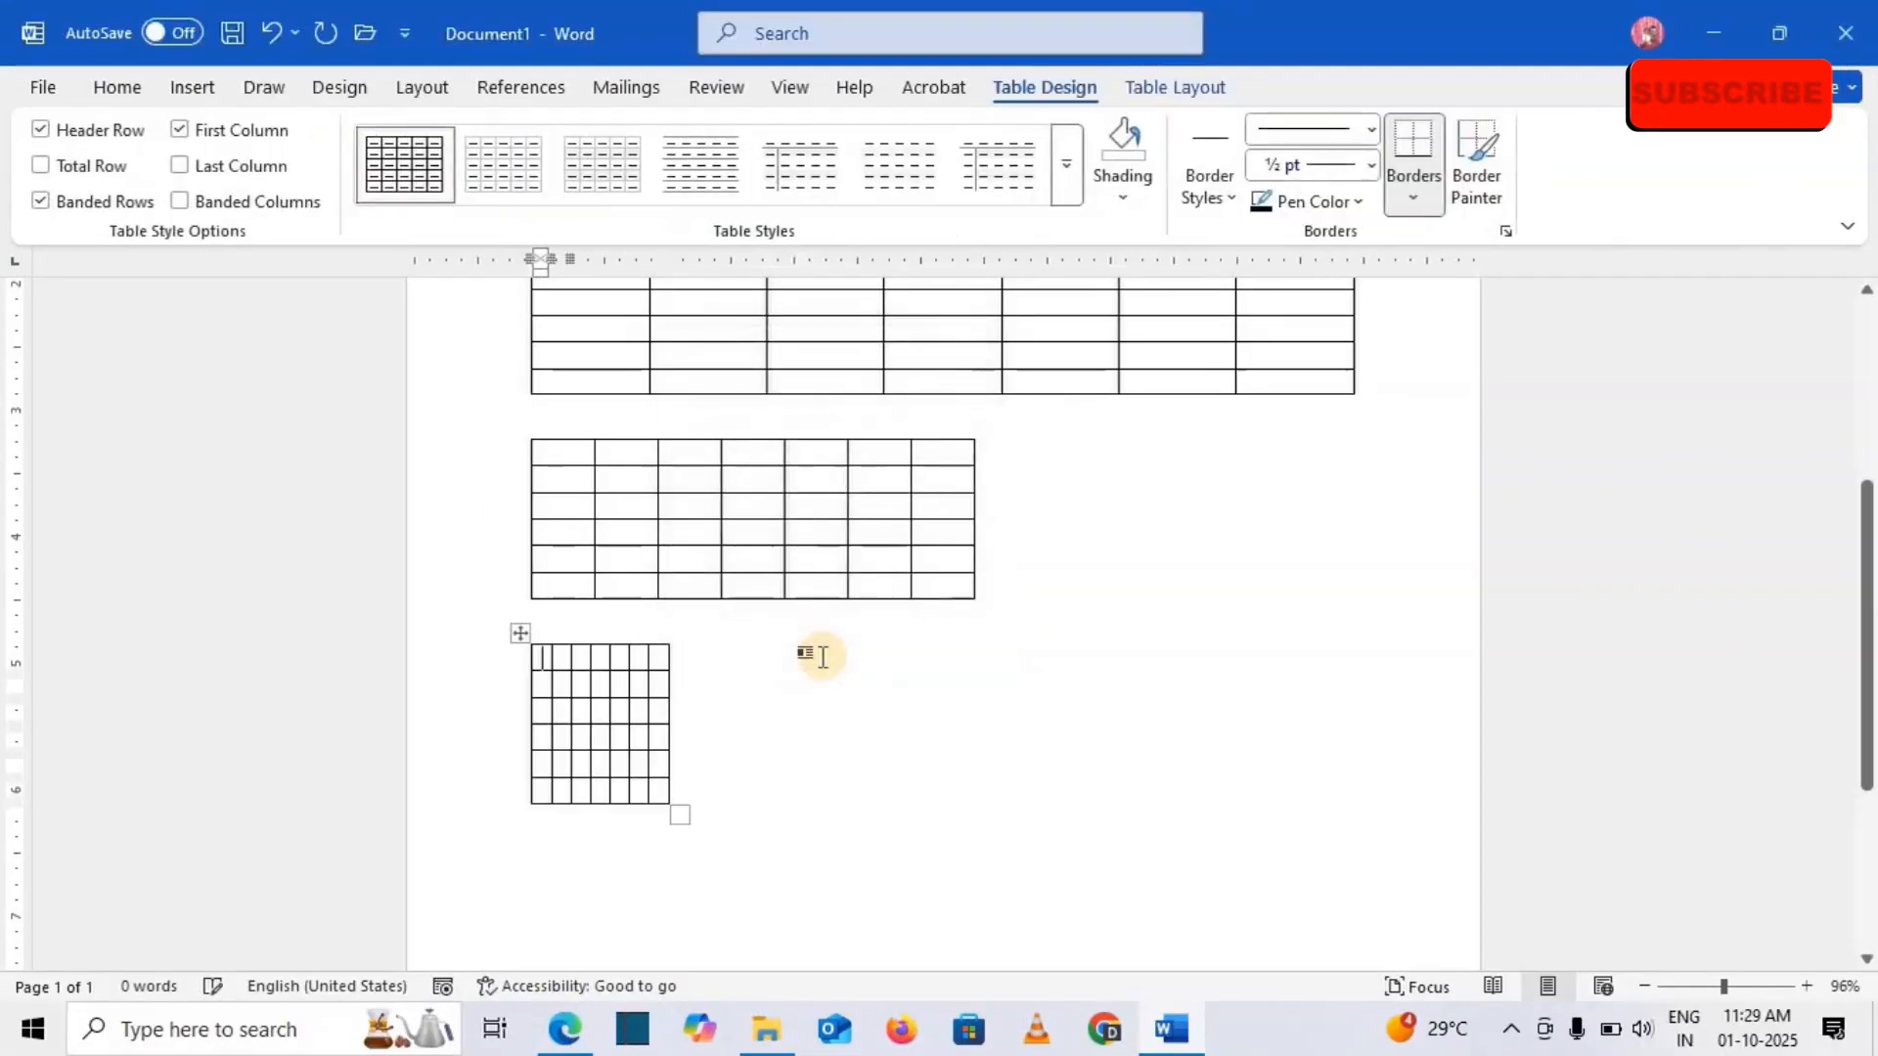
# Step: Enter the headings SLNO, NAME OF APPLICANT and AMOUNT in the first three top-row cells of the fourth table
pyautogui.click(1867, 293)
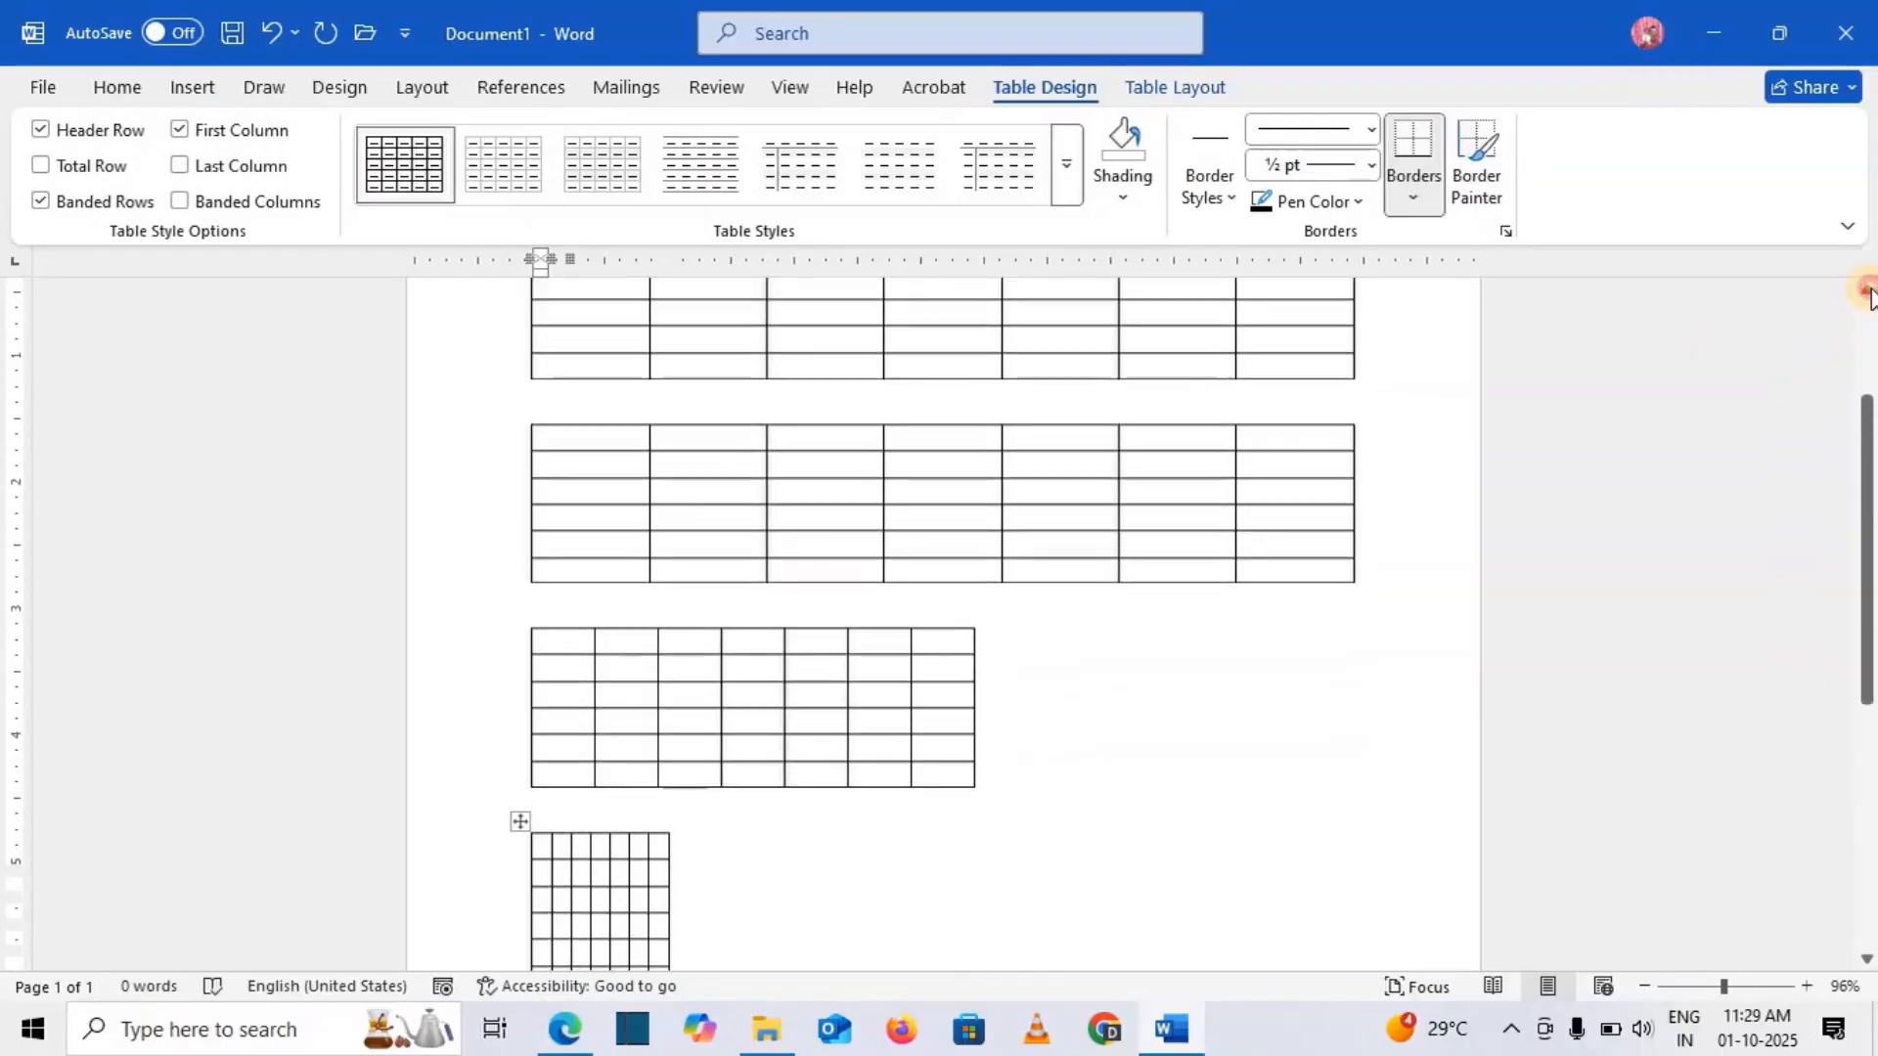
pyautogui.click(1866, 963)
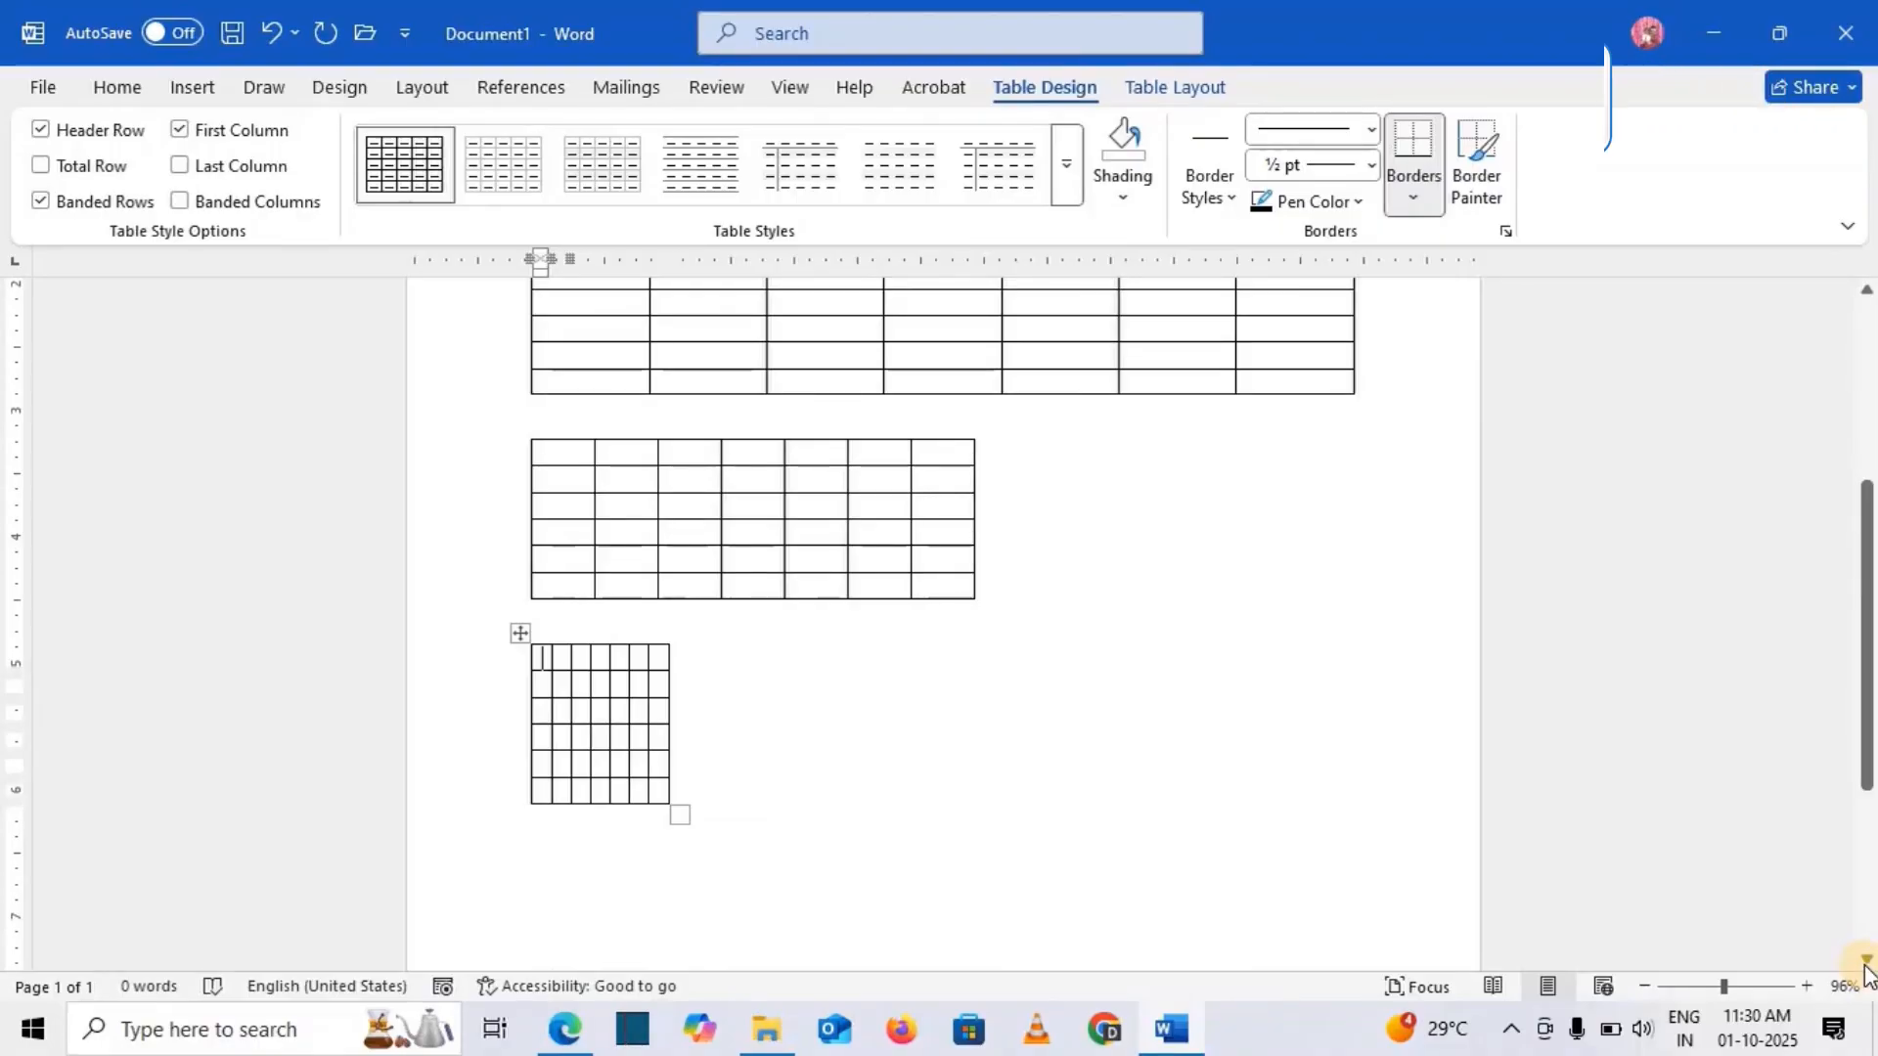
pyautogui.write('SLNO')
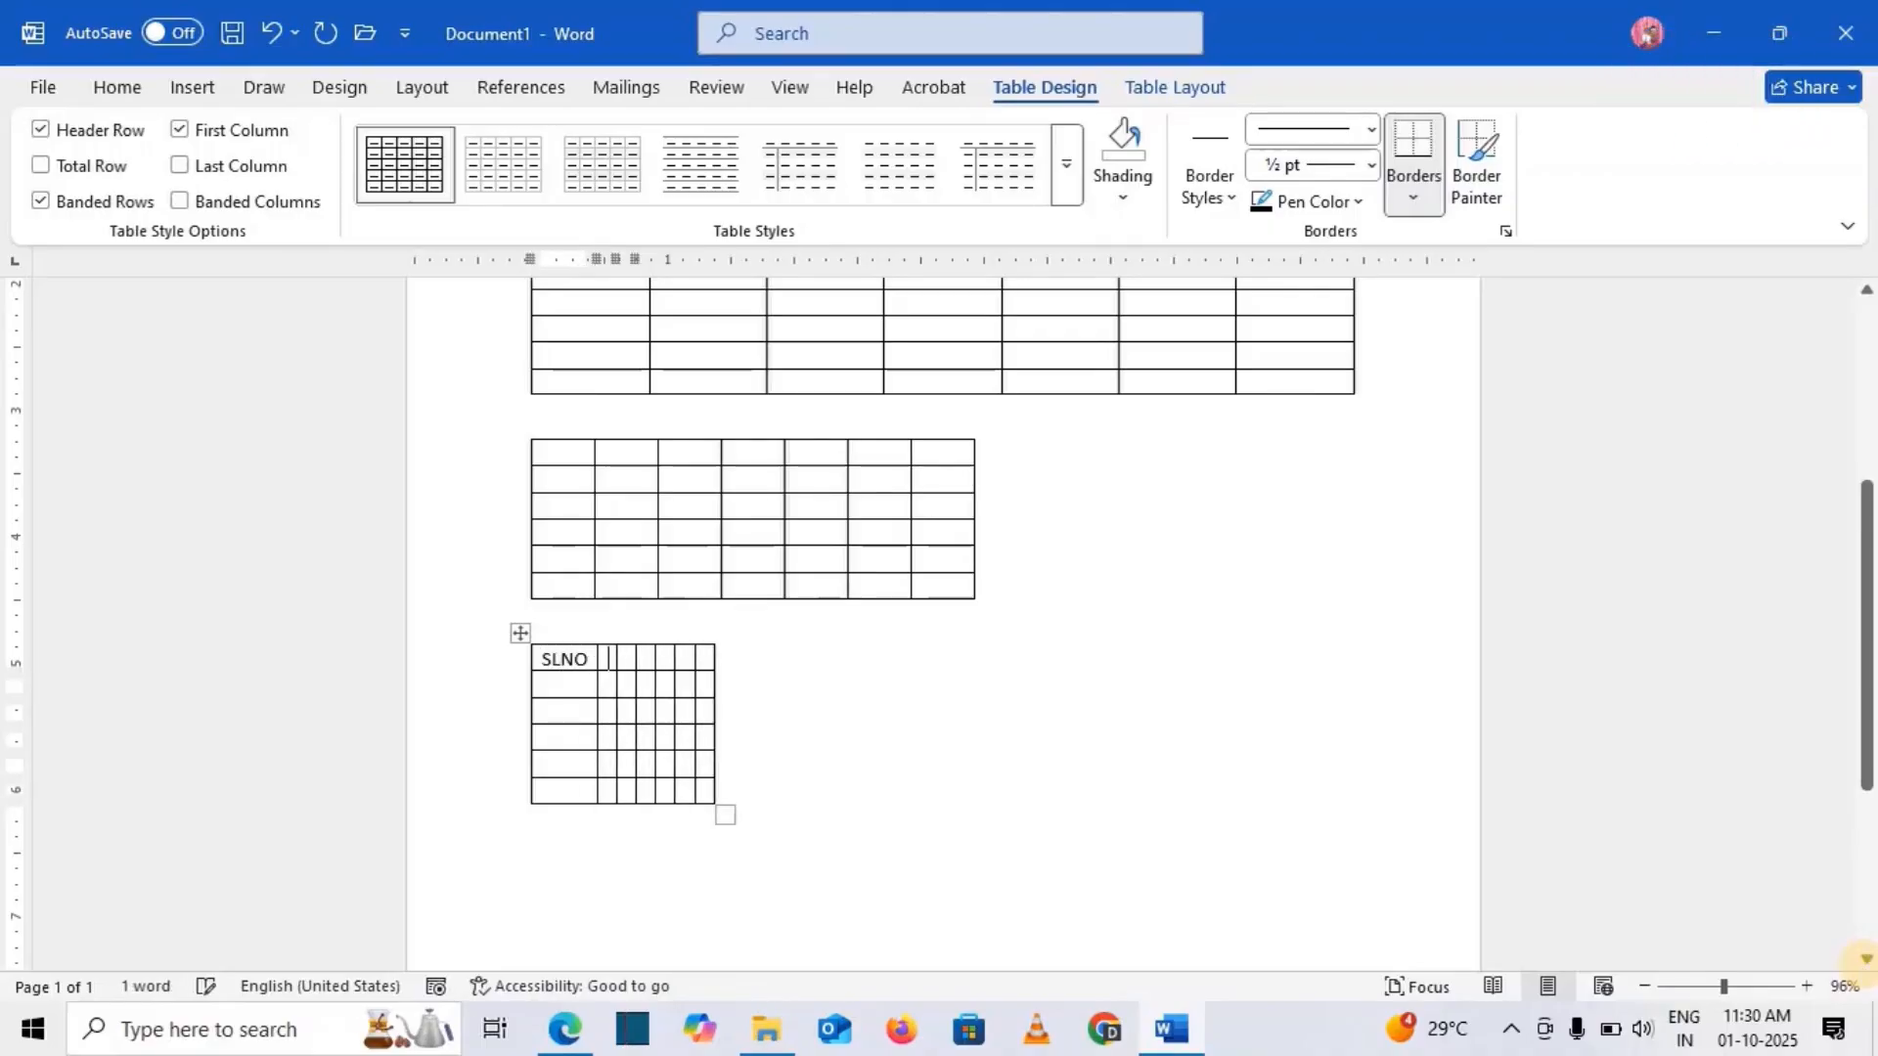
pyautogui.write('NAM')
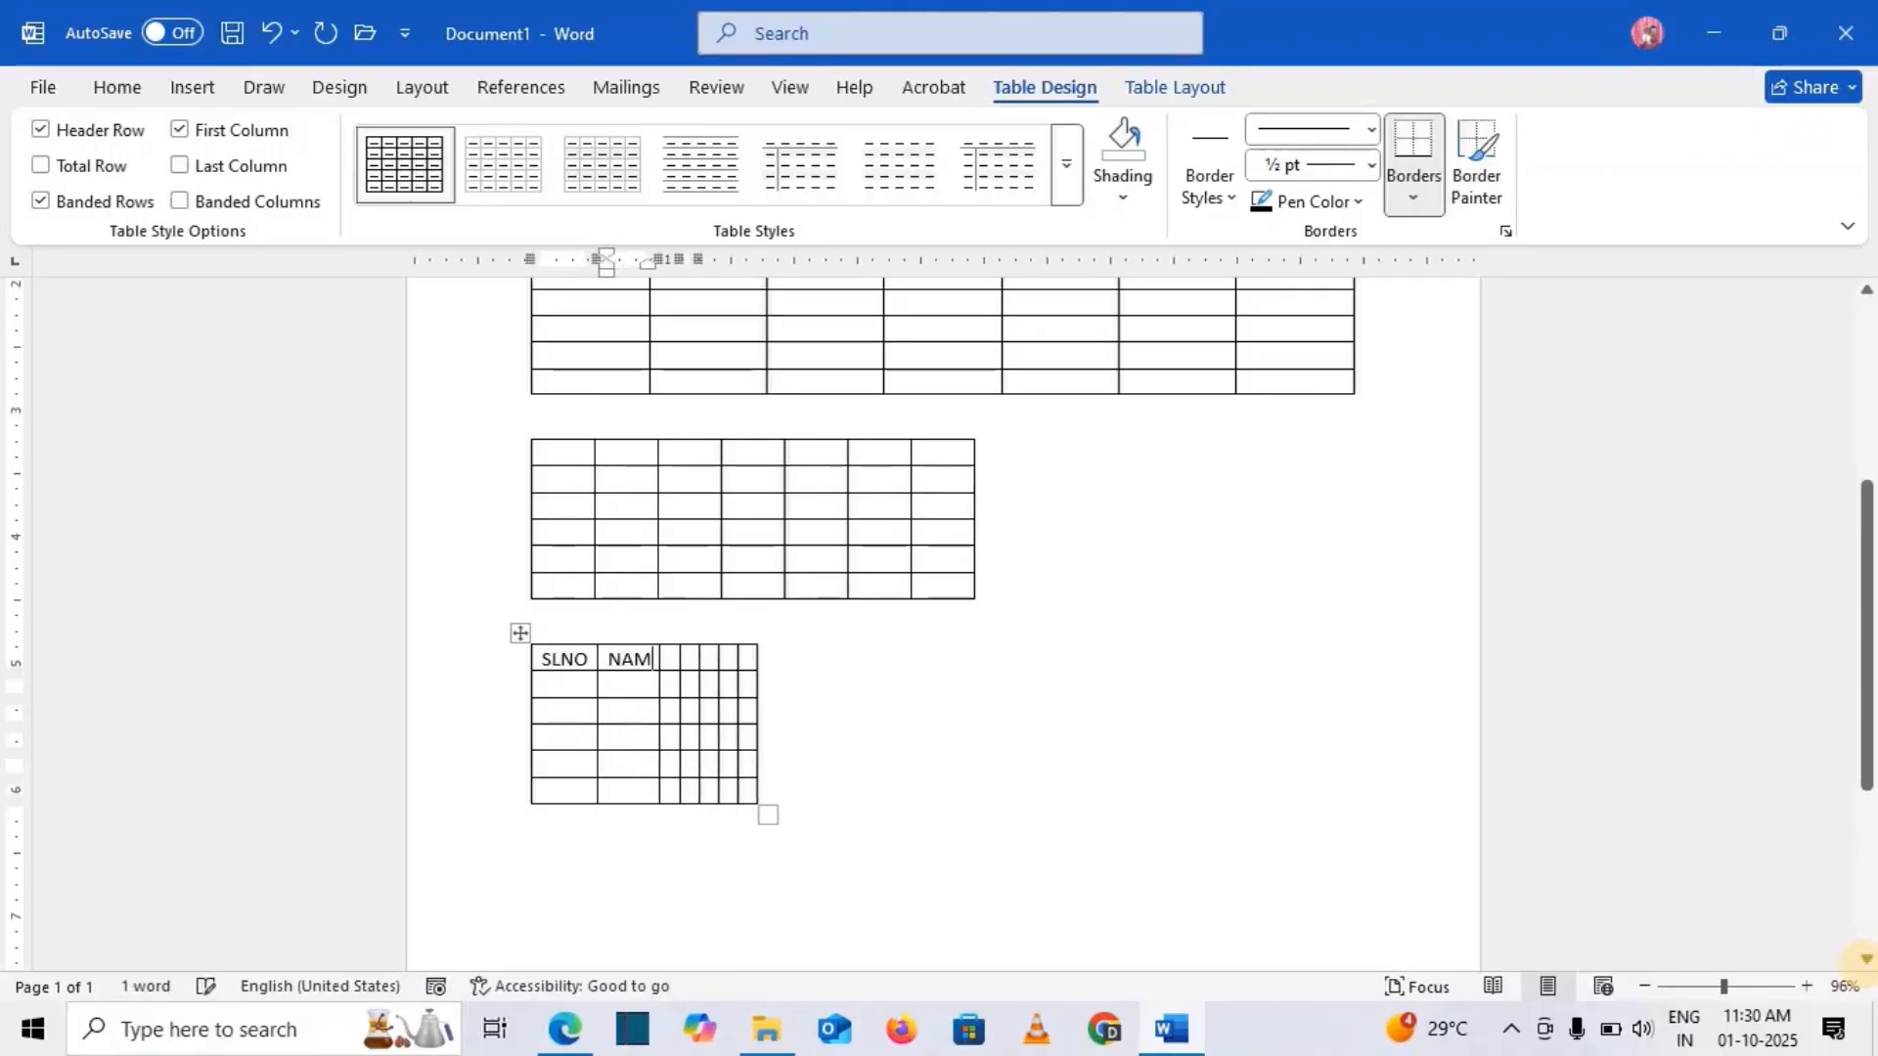
pyautogui.write('E OF APP')
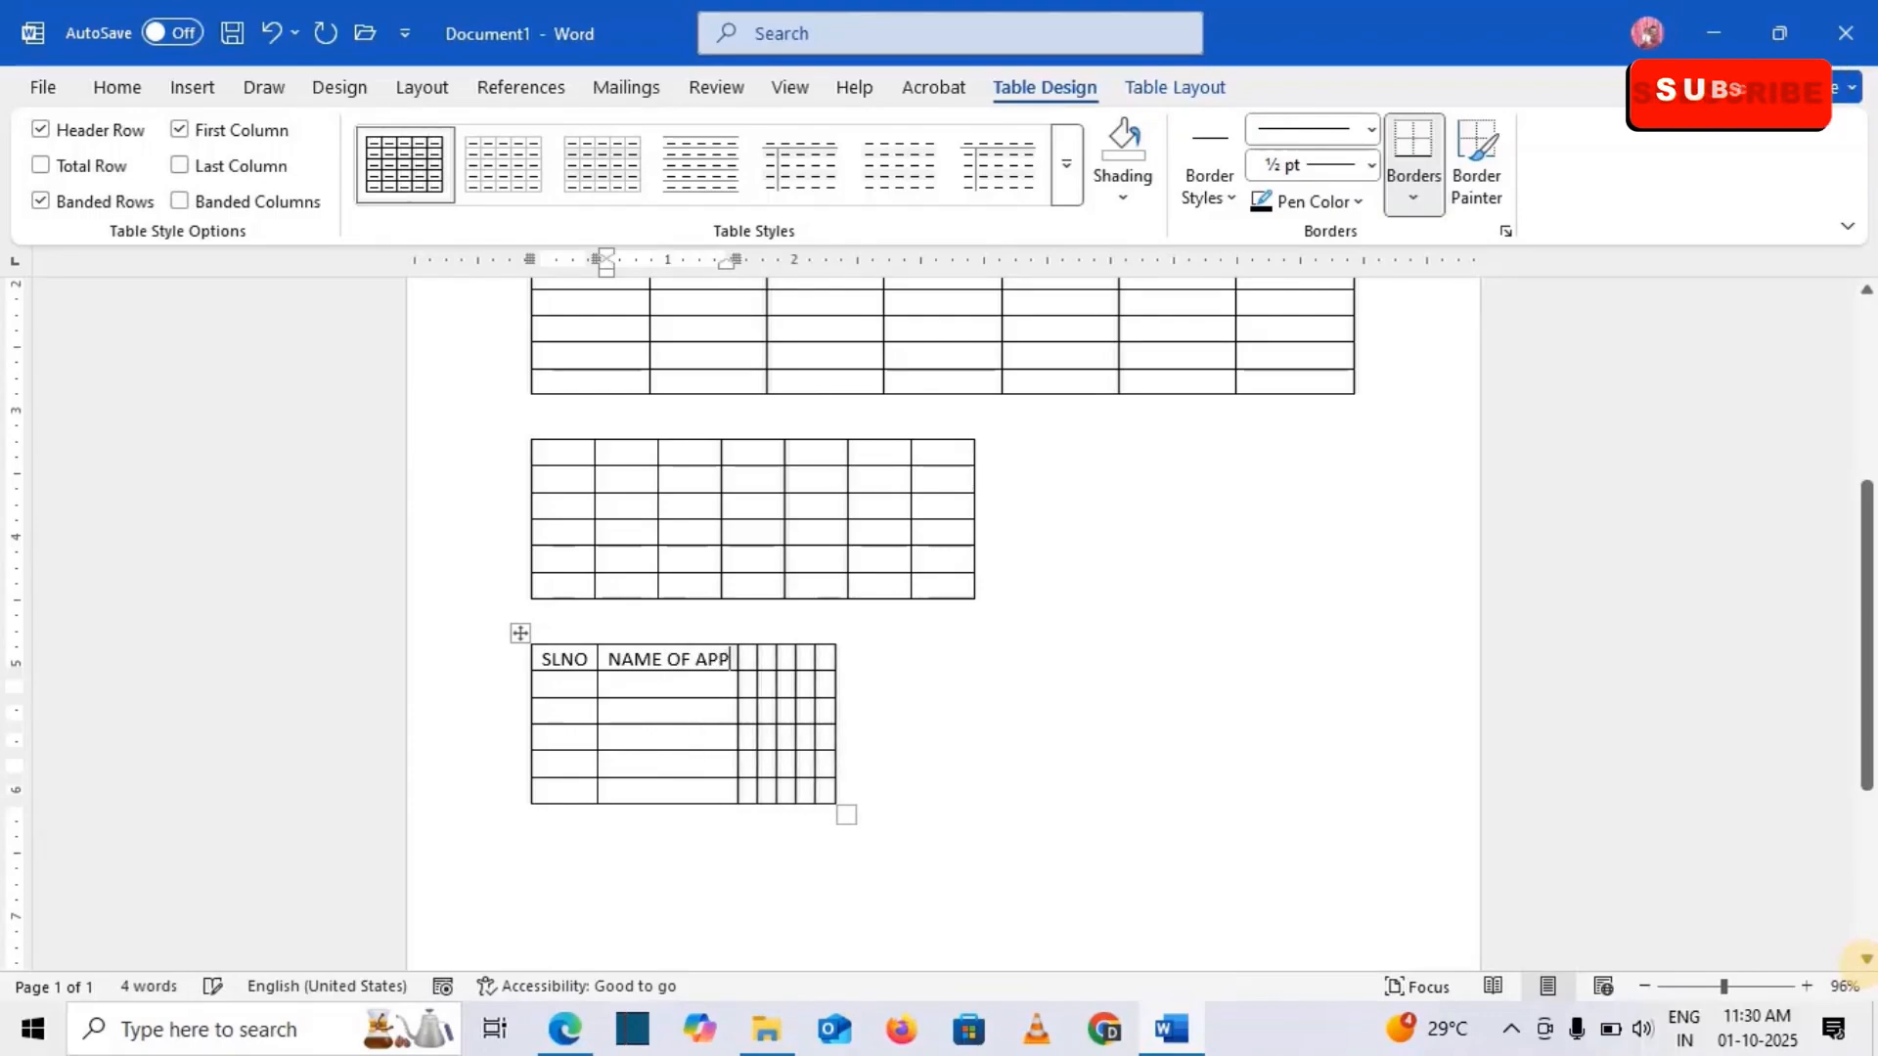
pyautogui.write('LICANT')
pyautogui.press('Tab')
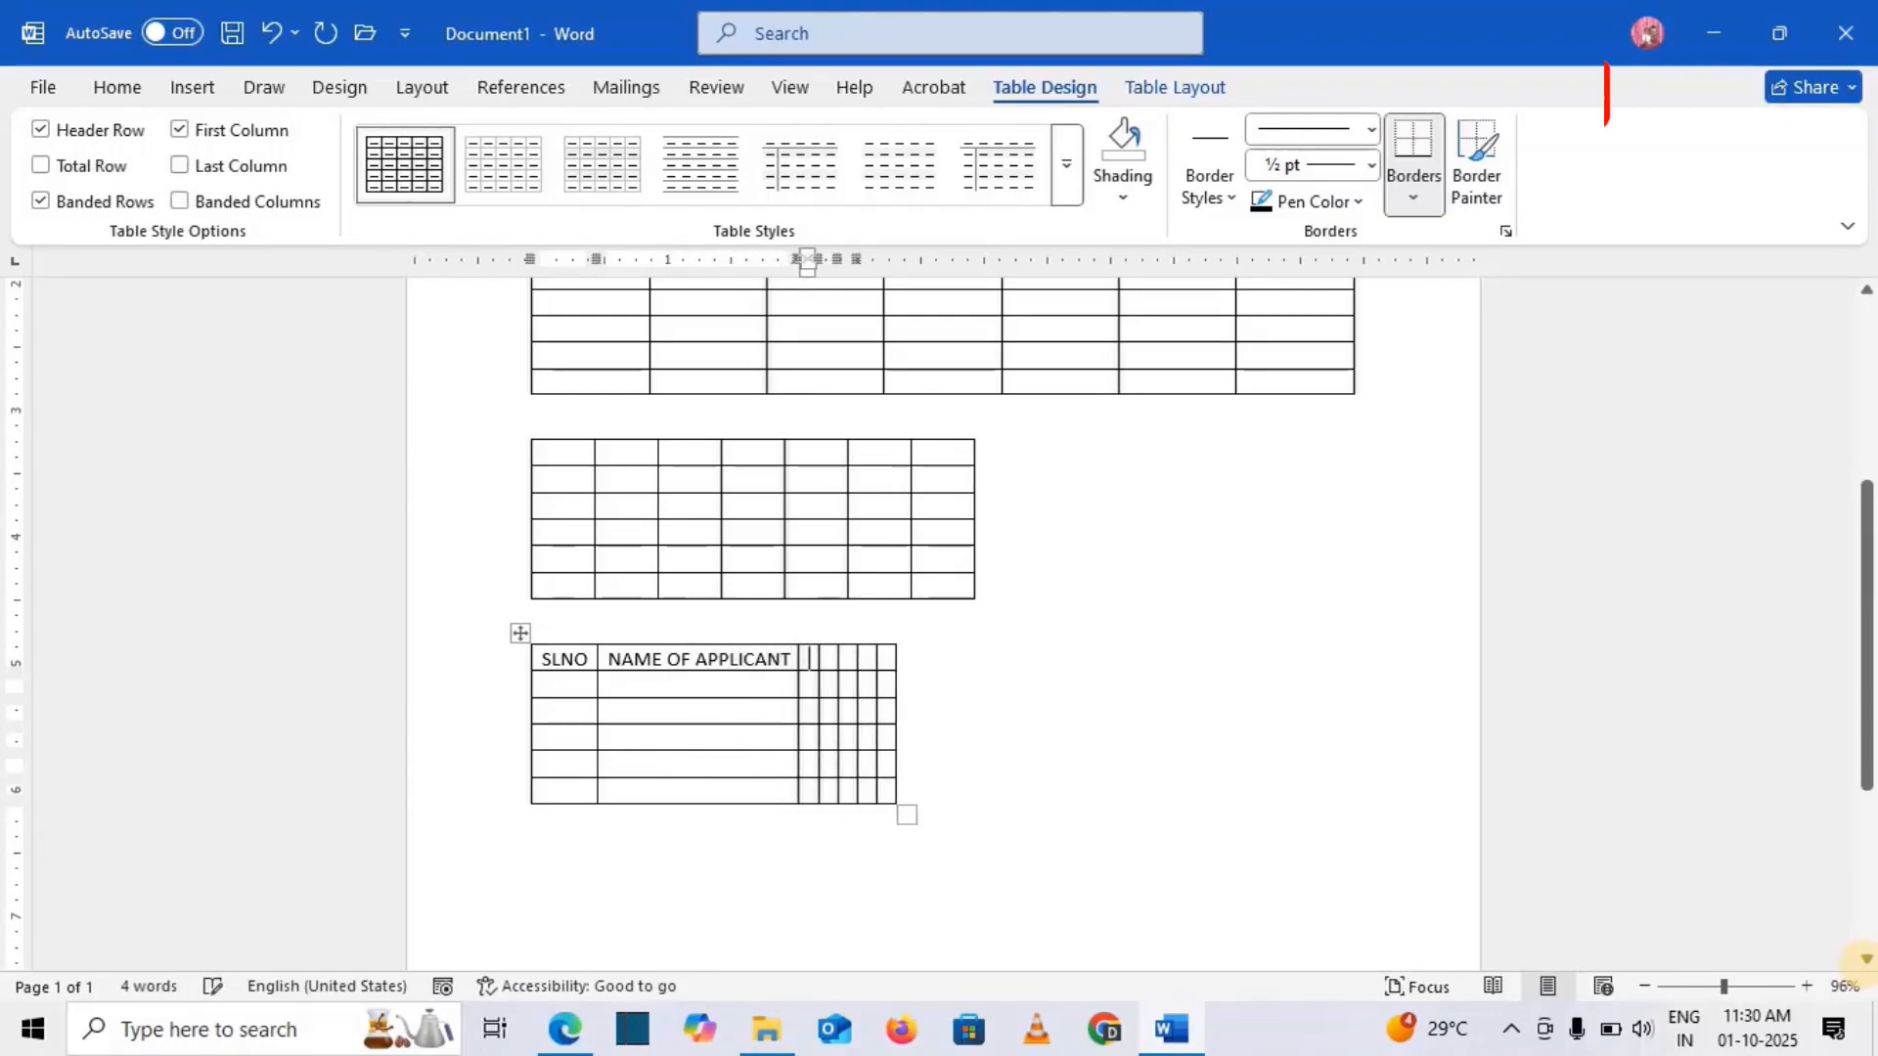
pyautogui.write('AMOUNT')
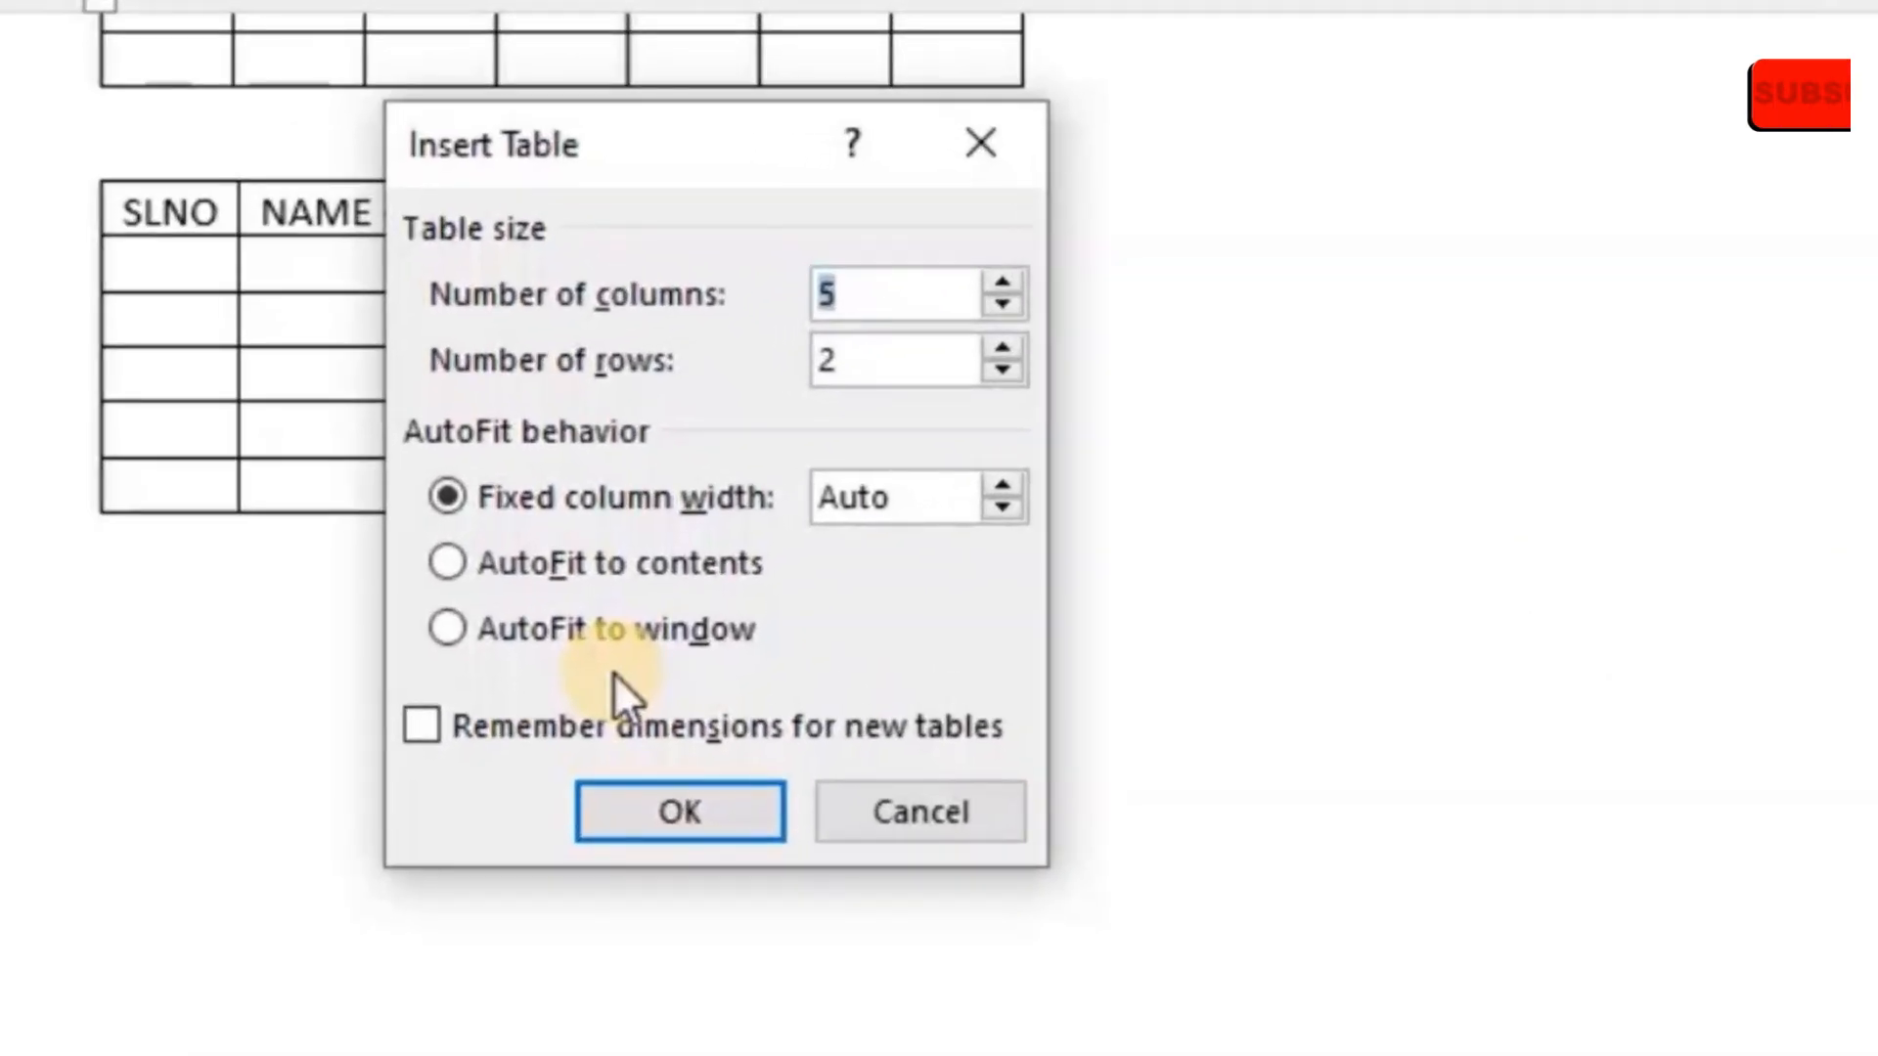
# Step: Insert a fifth table with 7 columns and 6 rows below the applicant table, using AutoFit to window
pyautogui.click(548, 635)
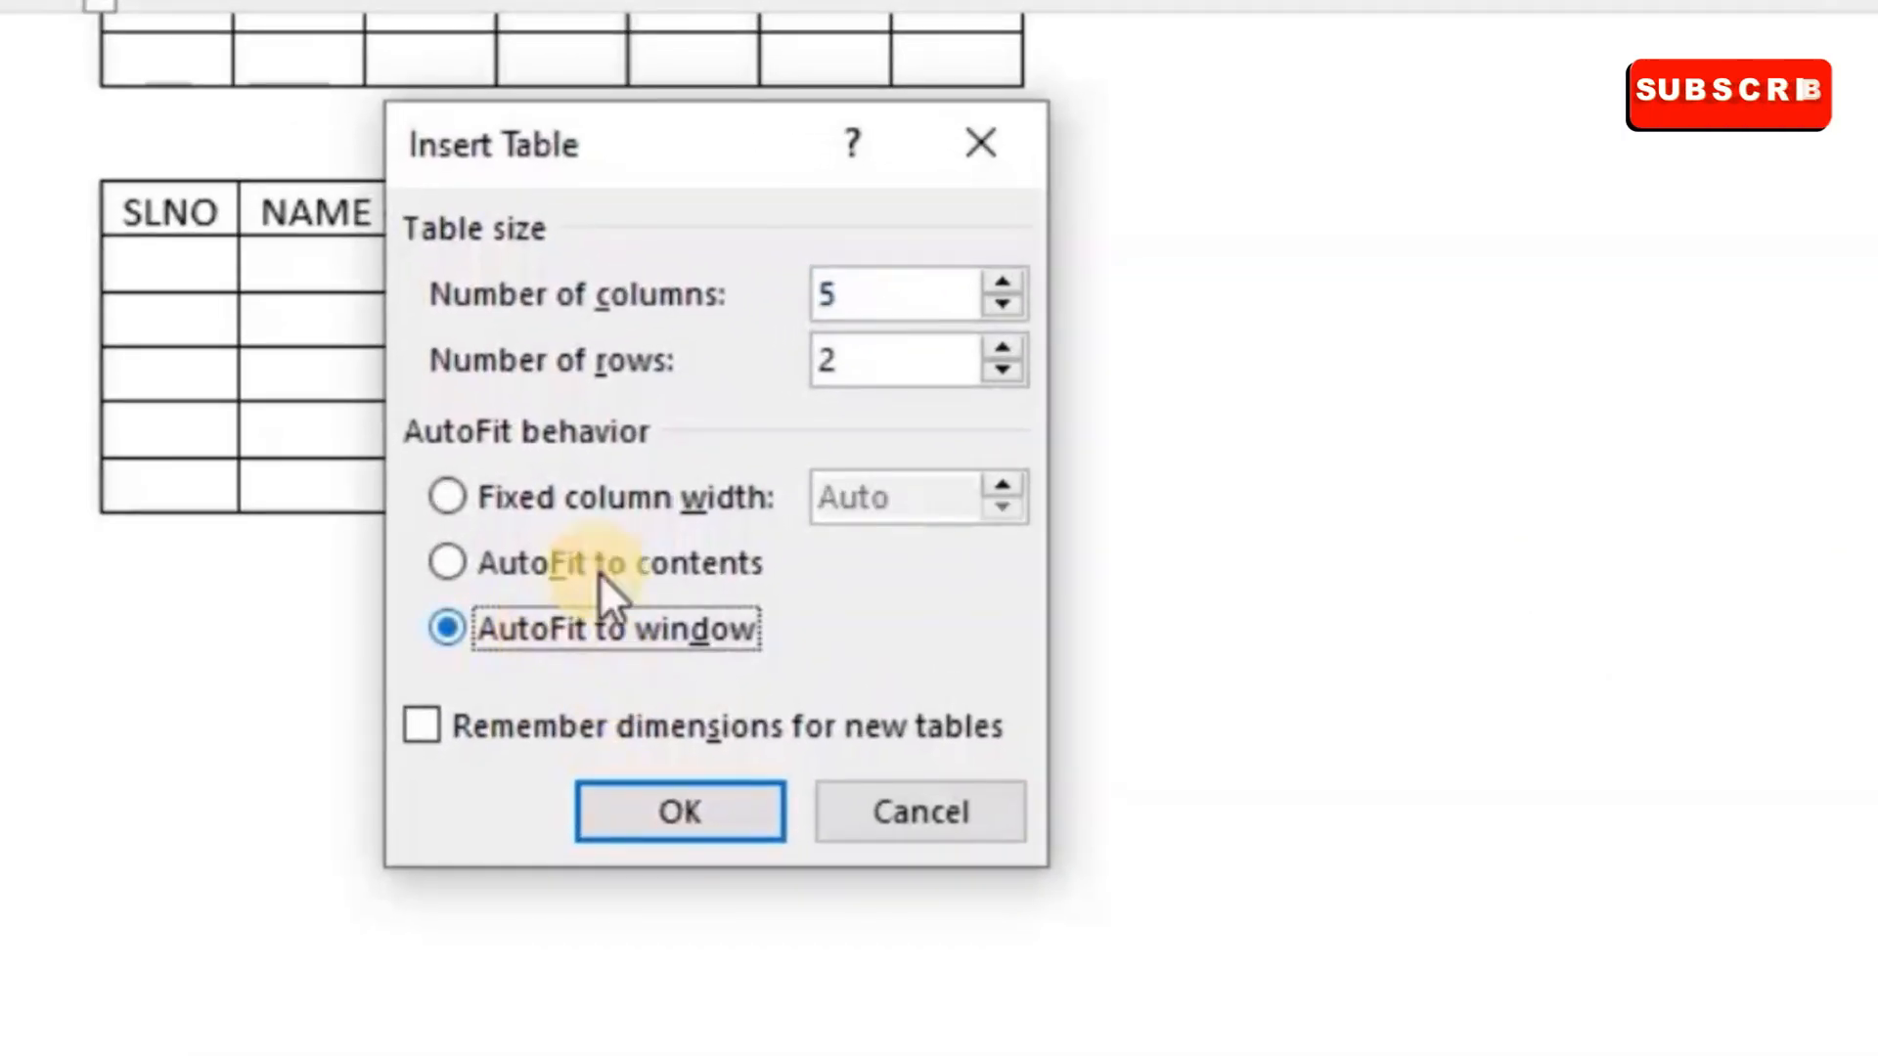
pyautogui.click(887, 311)
pyautogui.press('BackSpace')
pyautogui.write('7')
pyautogui.press('Tab')
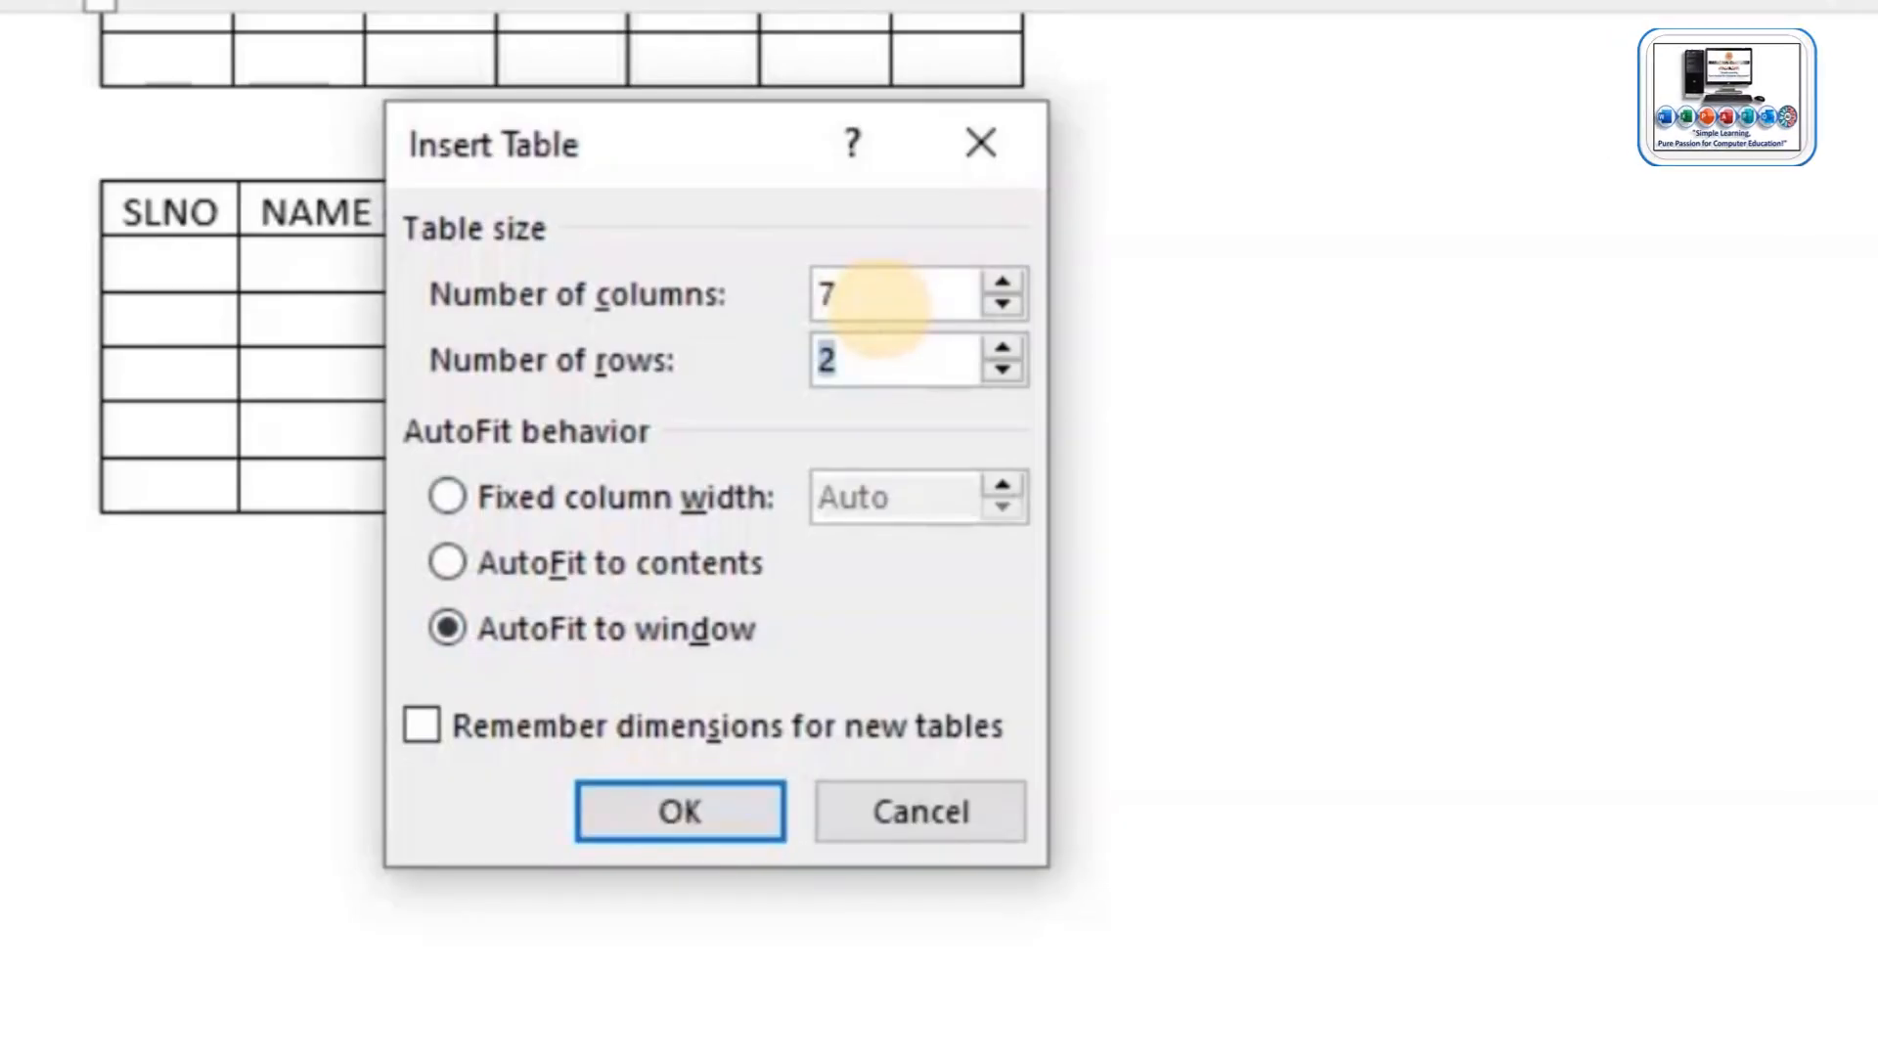
pyautogui.write('6')
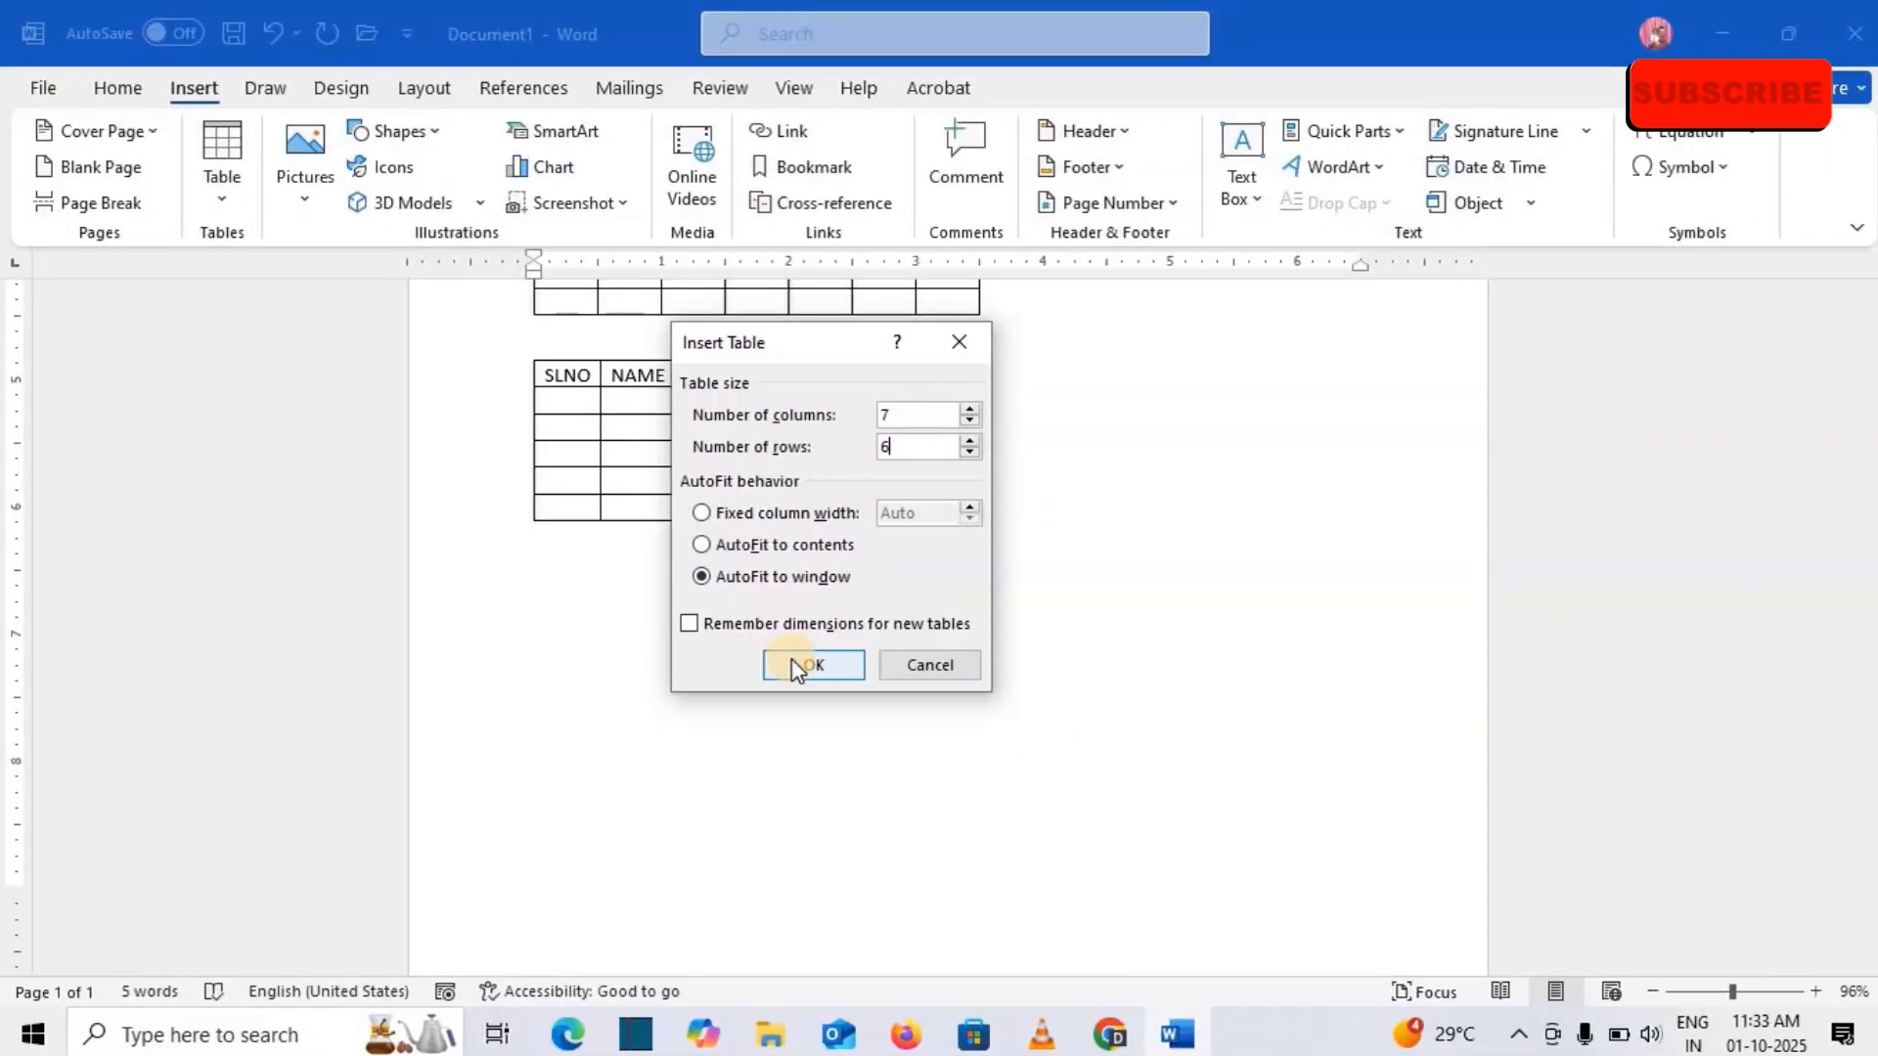
pyautogui.click(763, 701)
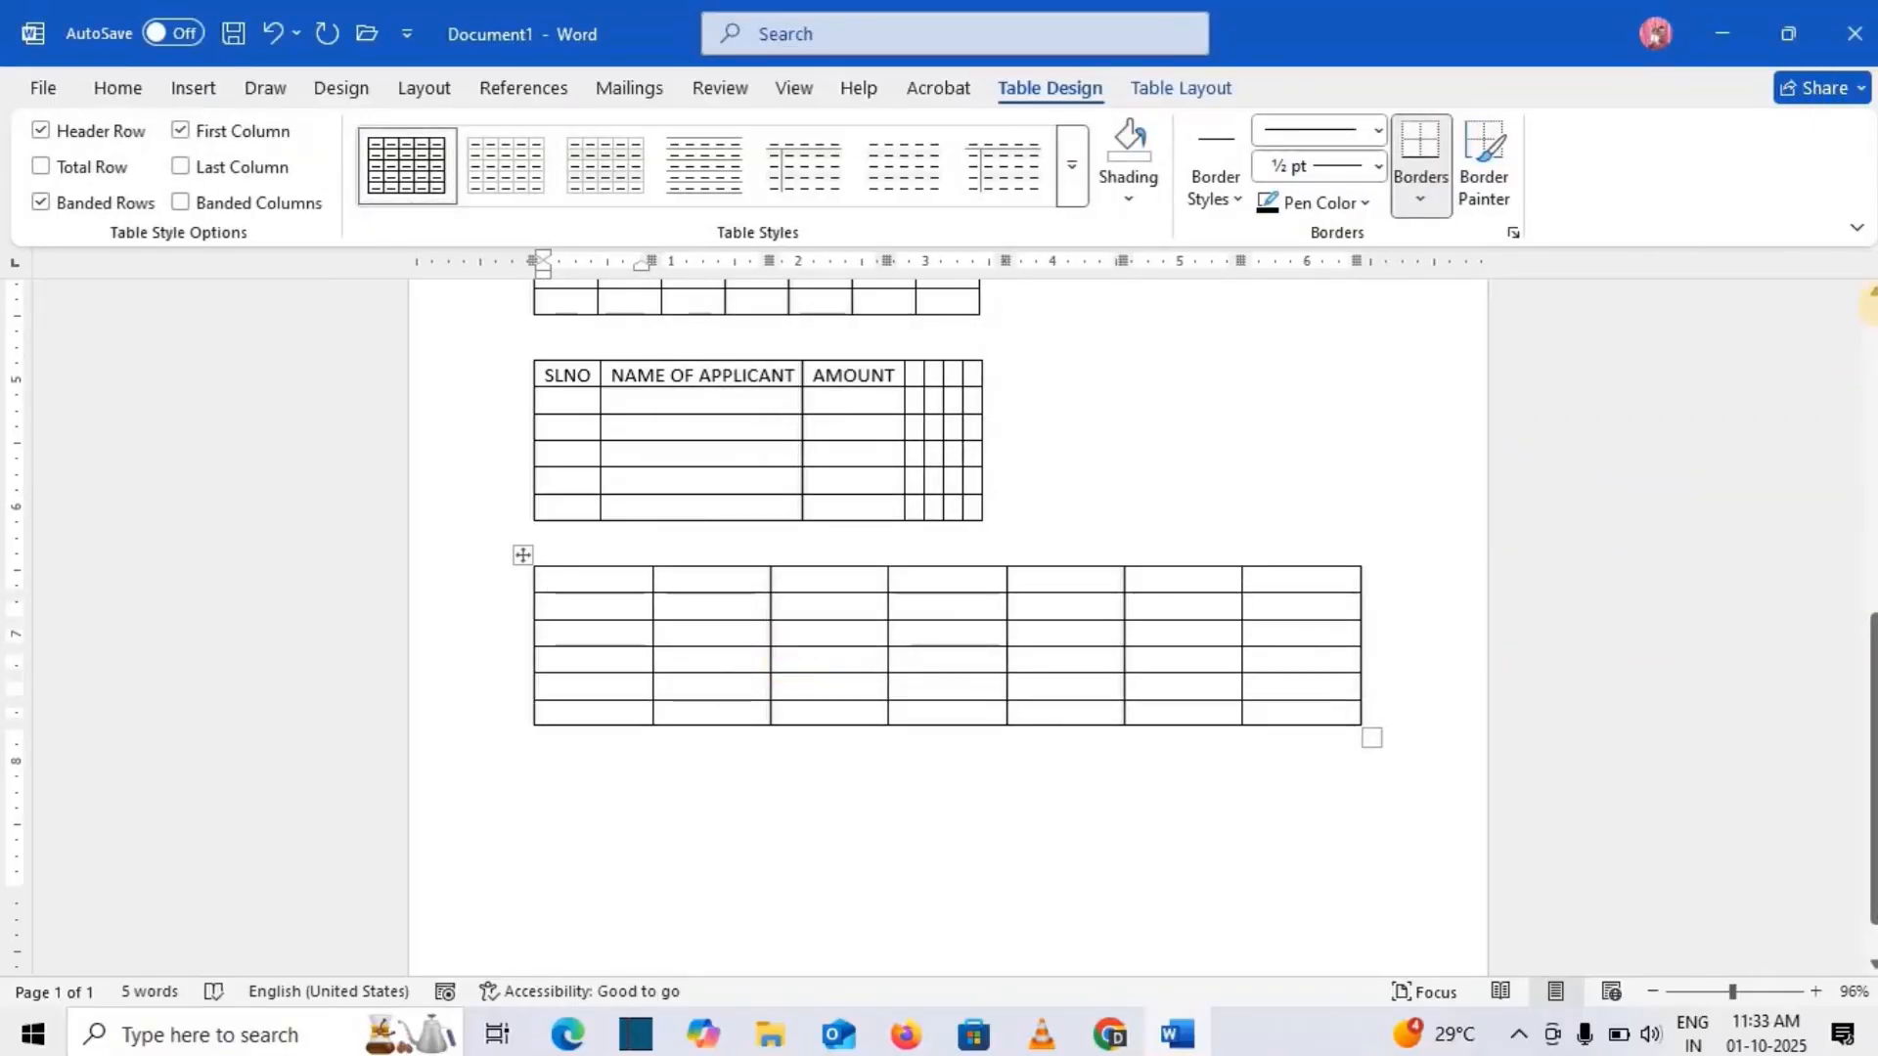
# Step: Insert a sixth table with 7 columns, 6 rows and 0.5" fixed column width, remembering these dimensions for new tables
pyautogui.scroll(7, 1873, 311)
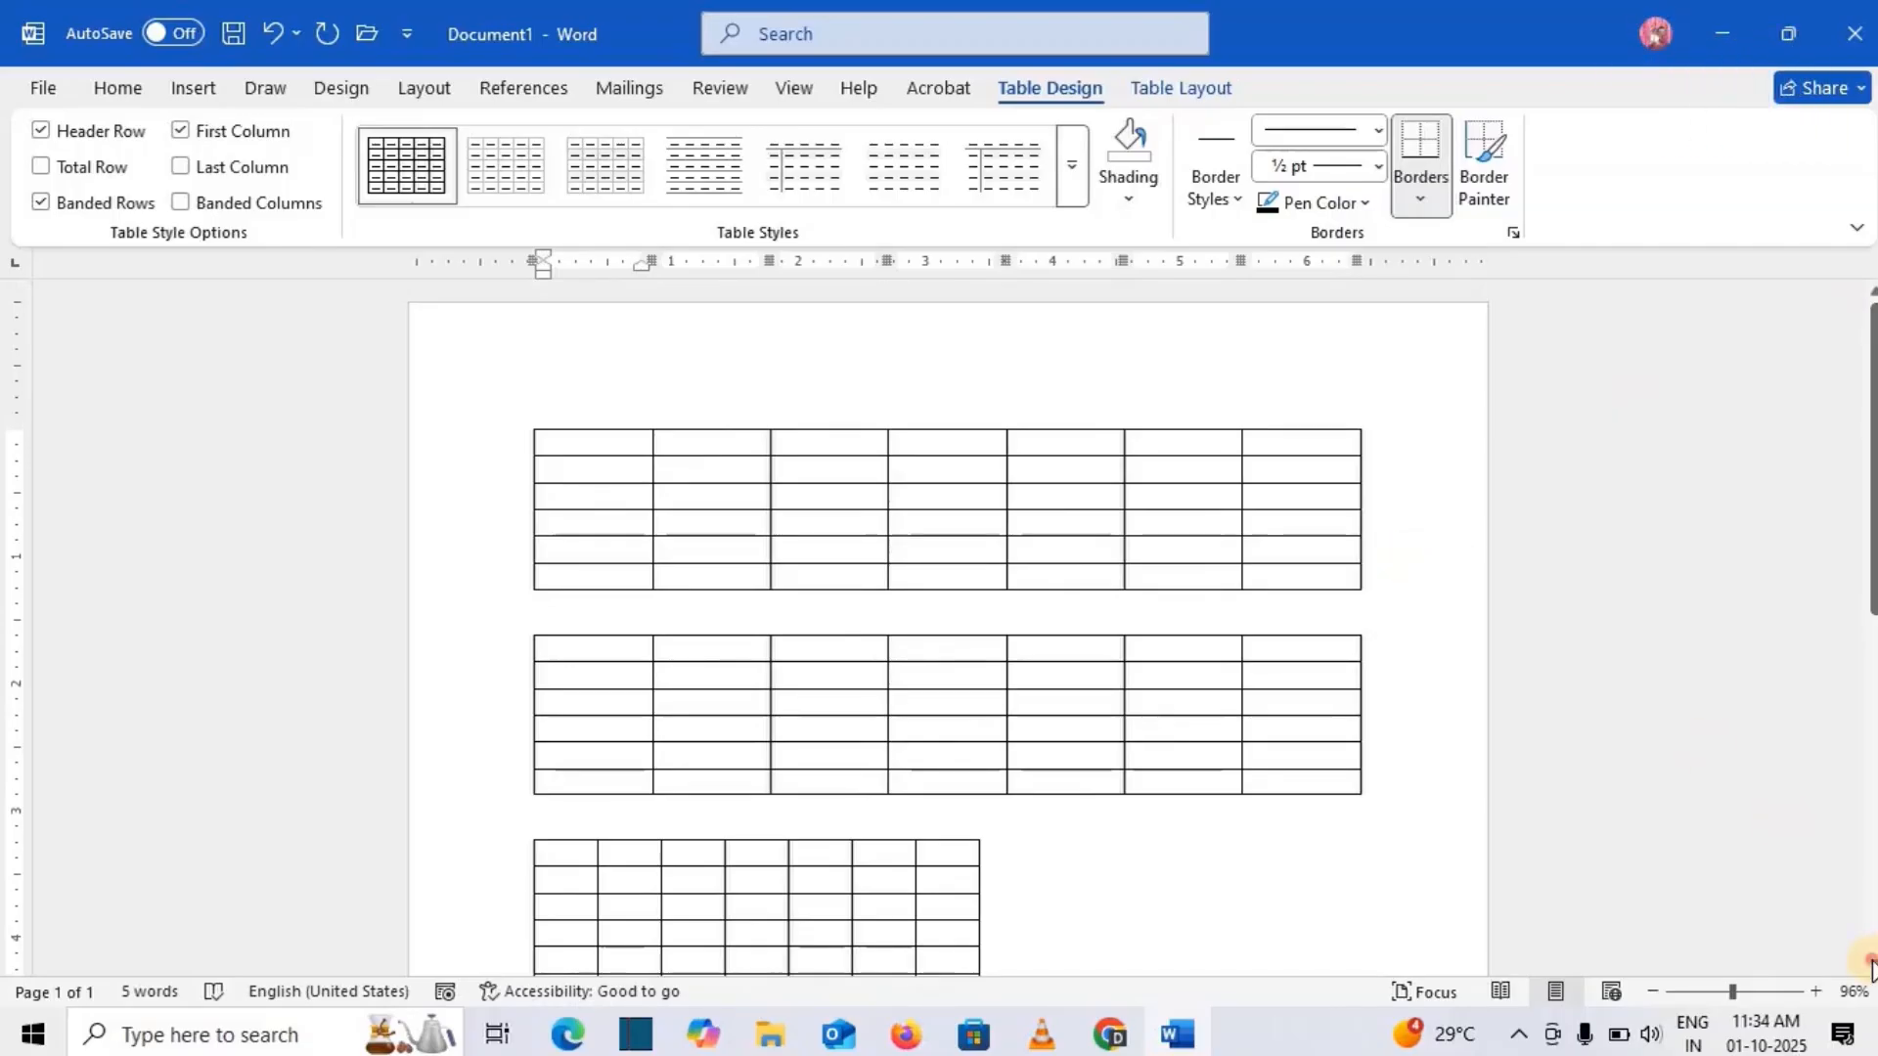
pyautogui.scroll(-2, 1870, 969)
pyautogui.scroll(-5, 1870, 968)
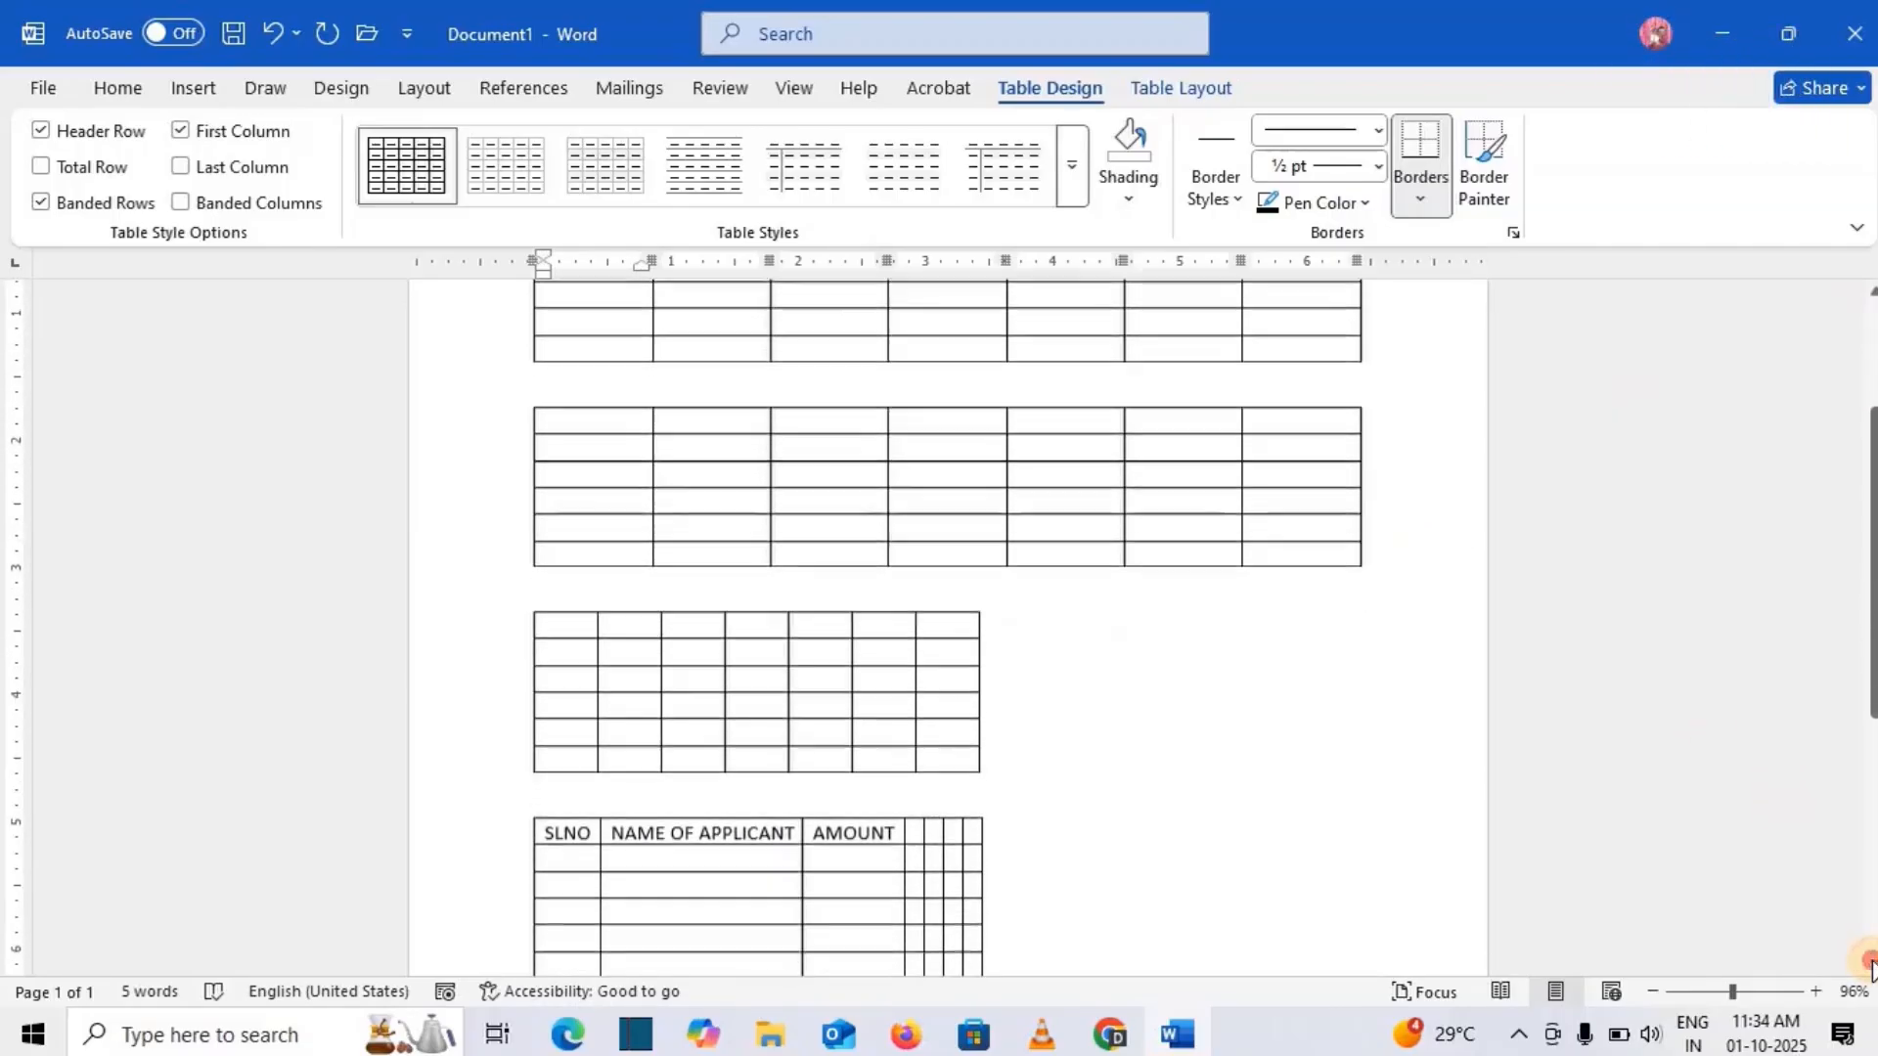
pyautogui.scroll(-3, 1870, 968)
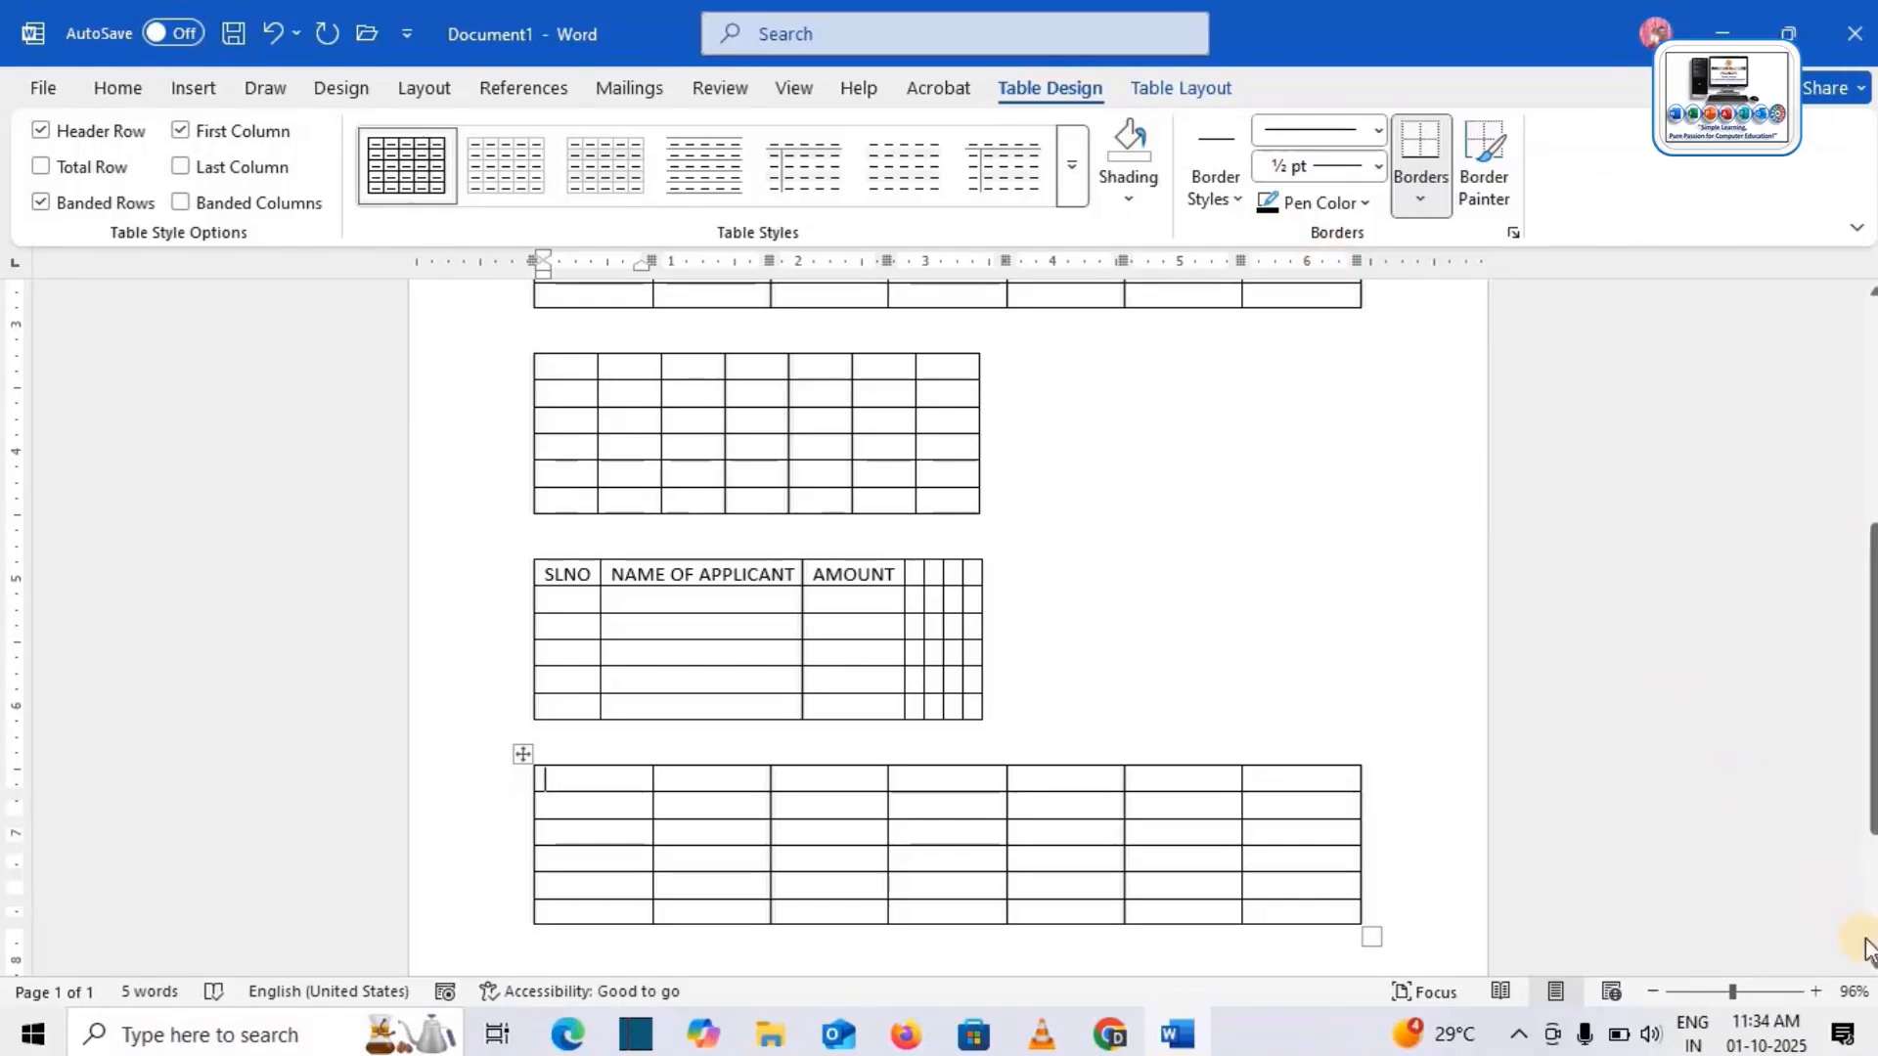
pyautogui.scroll(-2, 1870, 967)
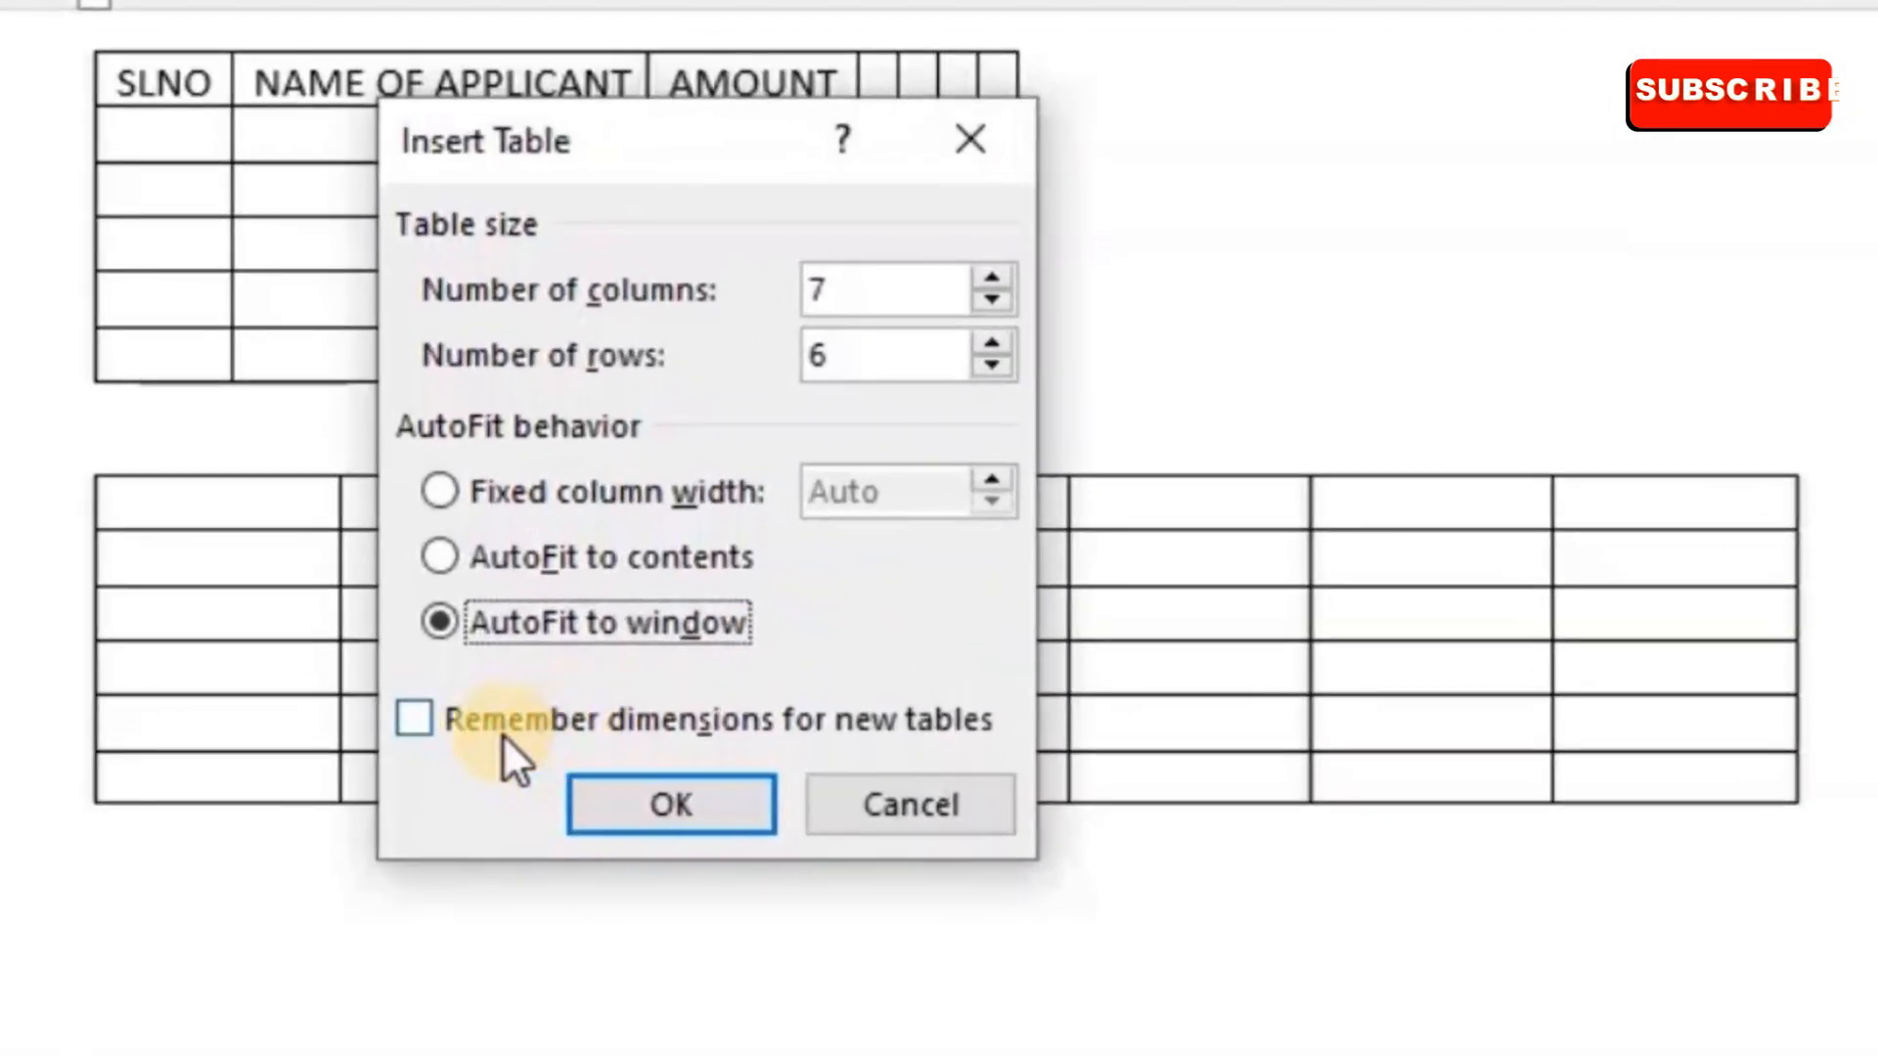
pyautogui.click(501, 735)
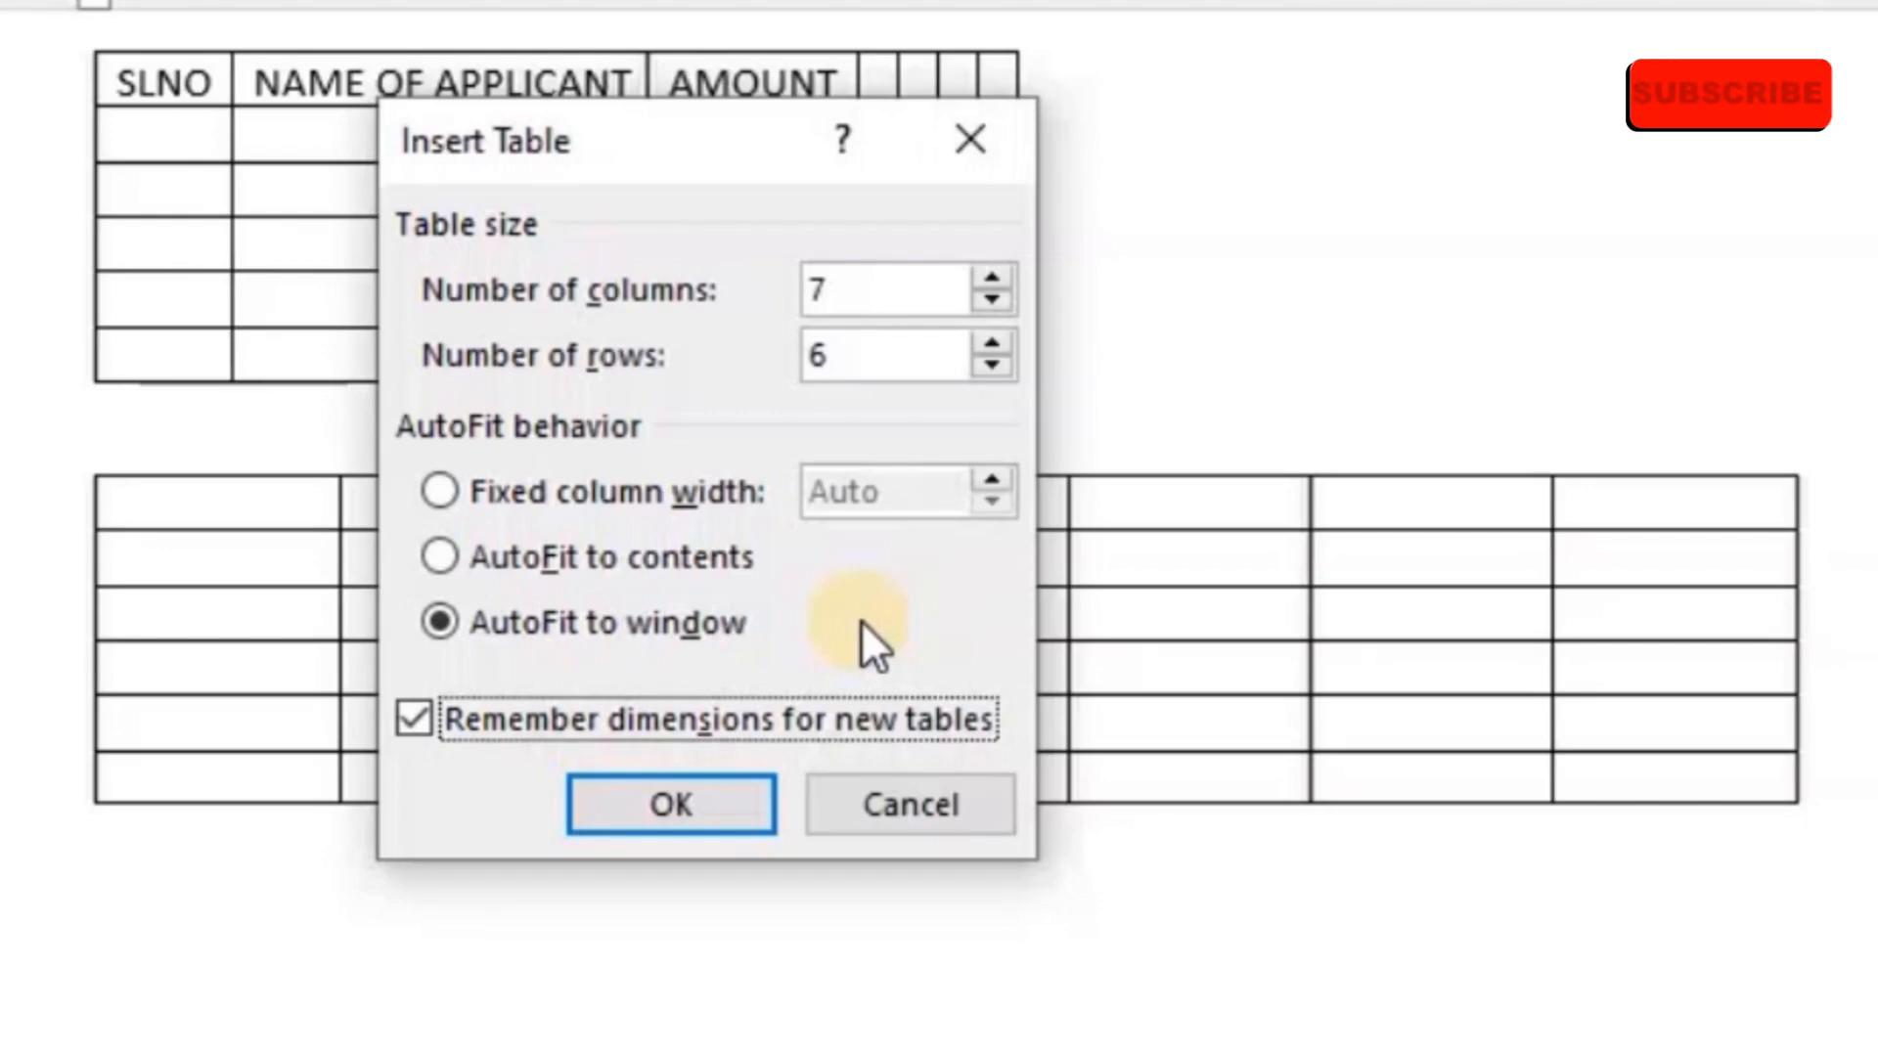
pyautogui.click(604, 487)
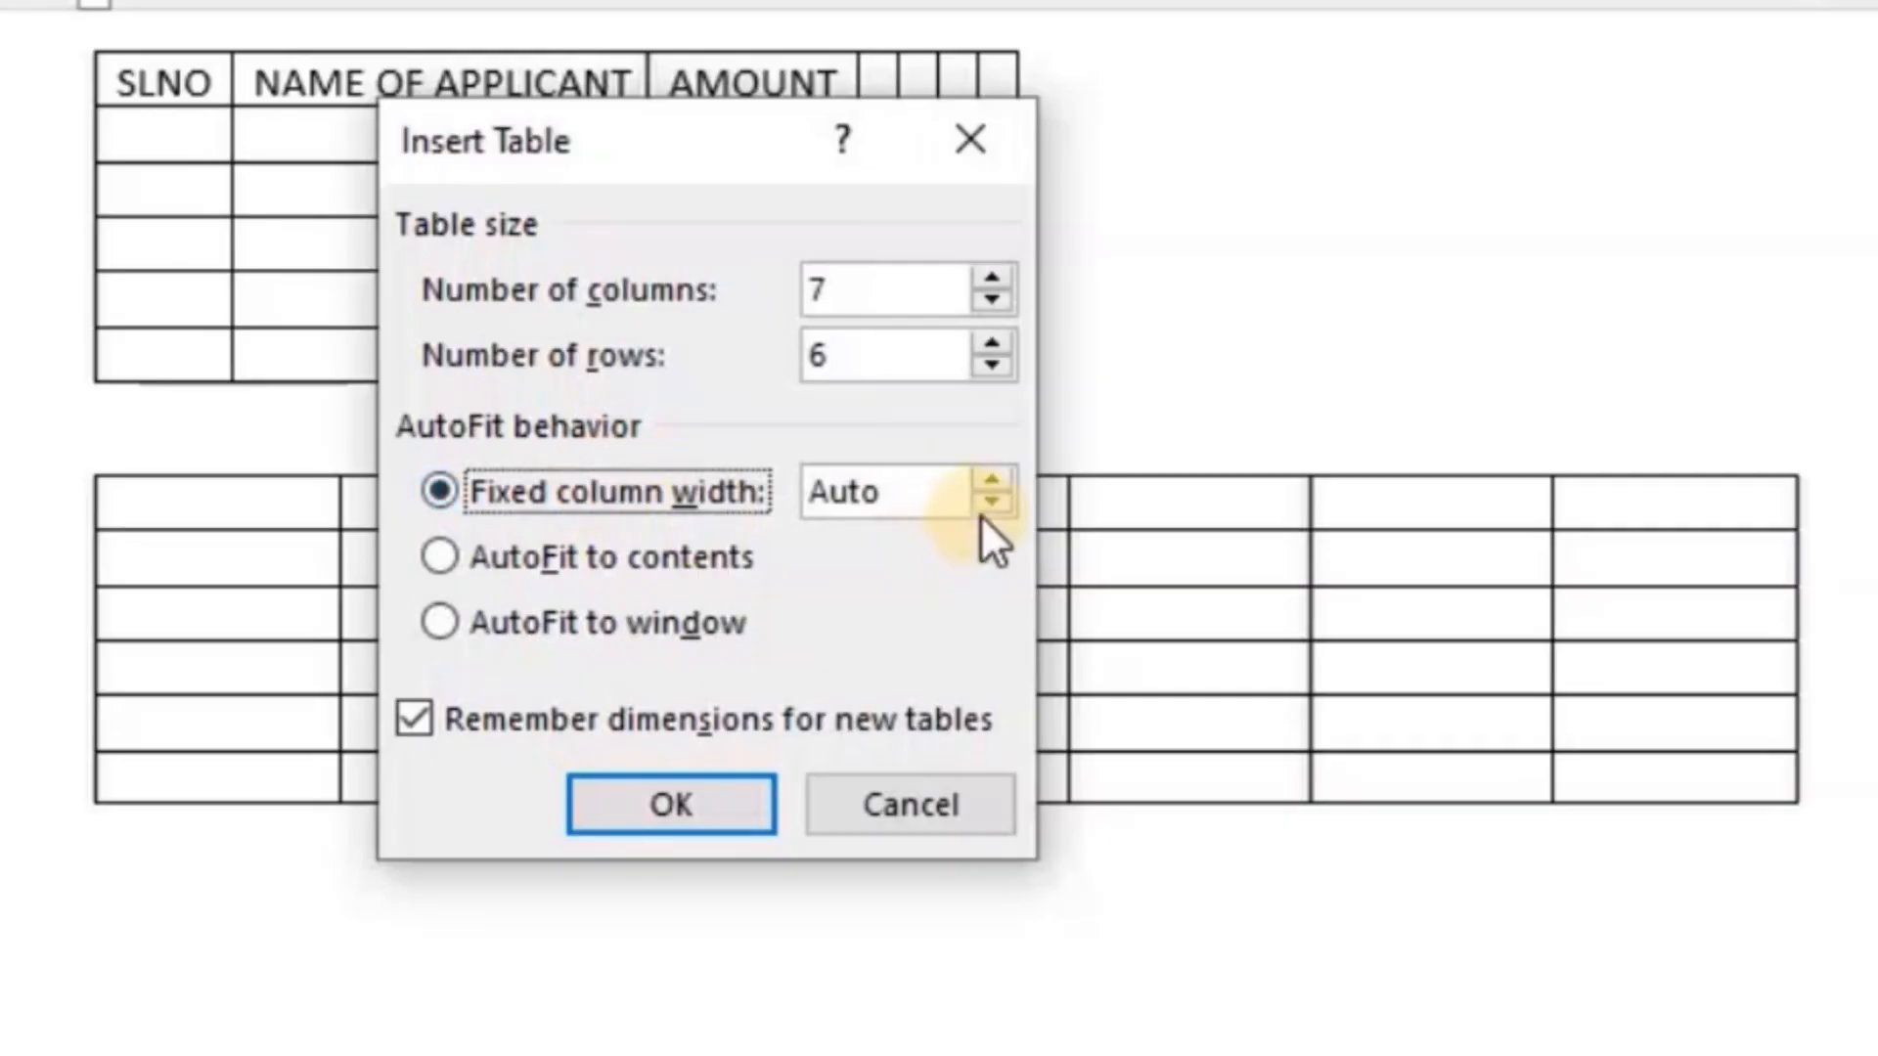
pyautogui.click(985, 479)
pyautogui.click(985, 479)
pyautogui.click(985, 479)
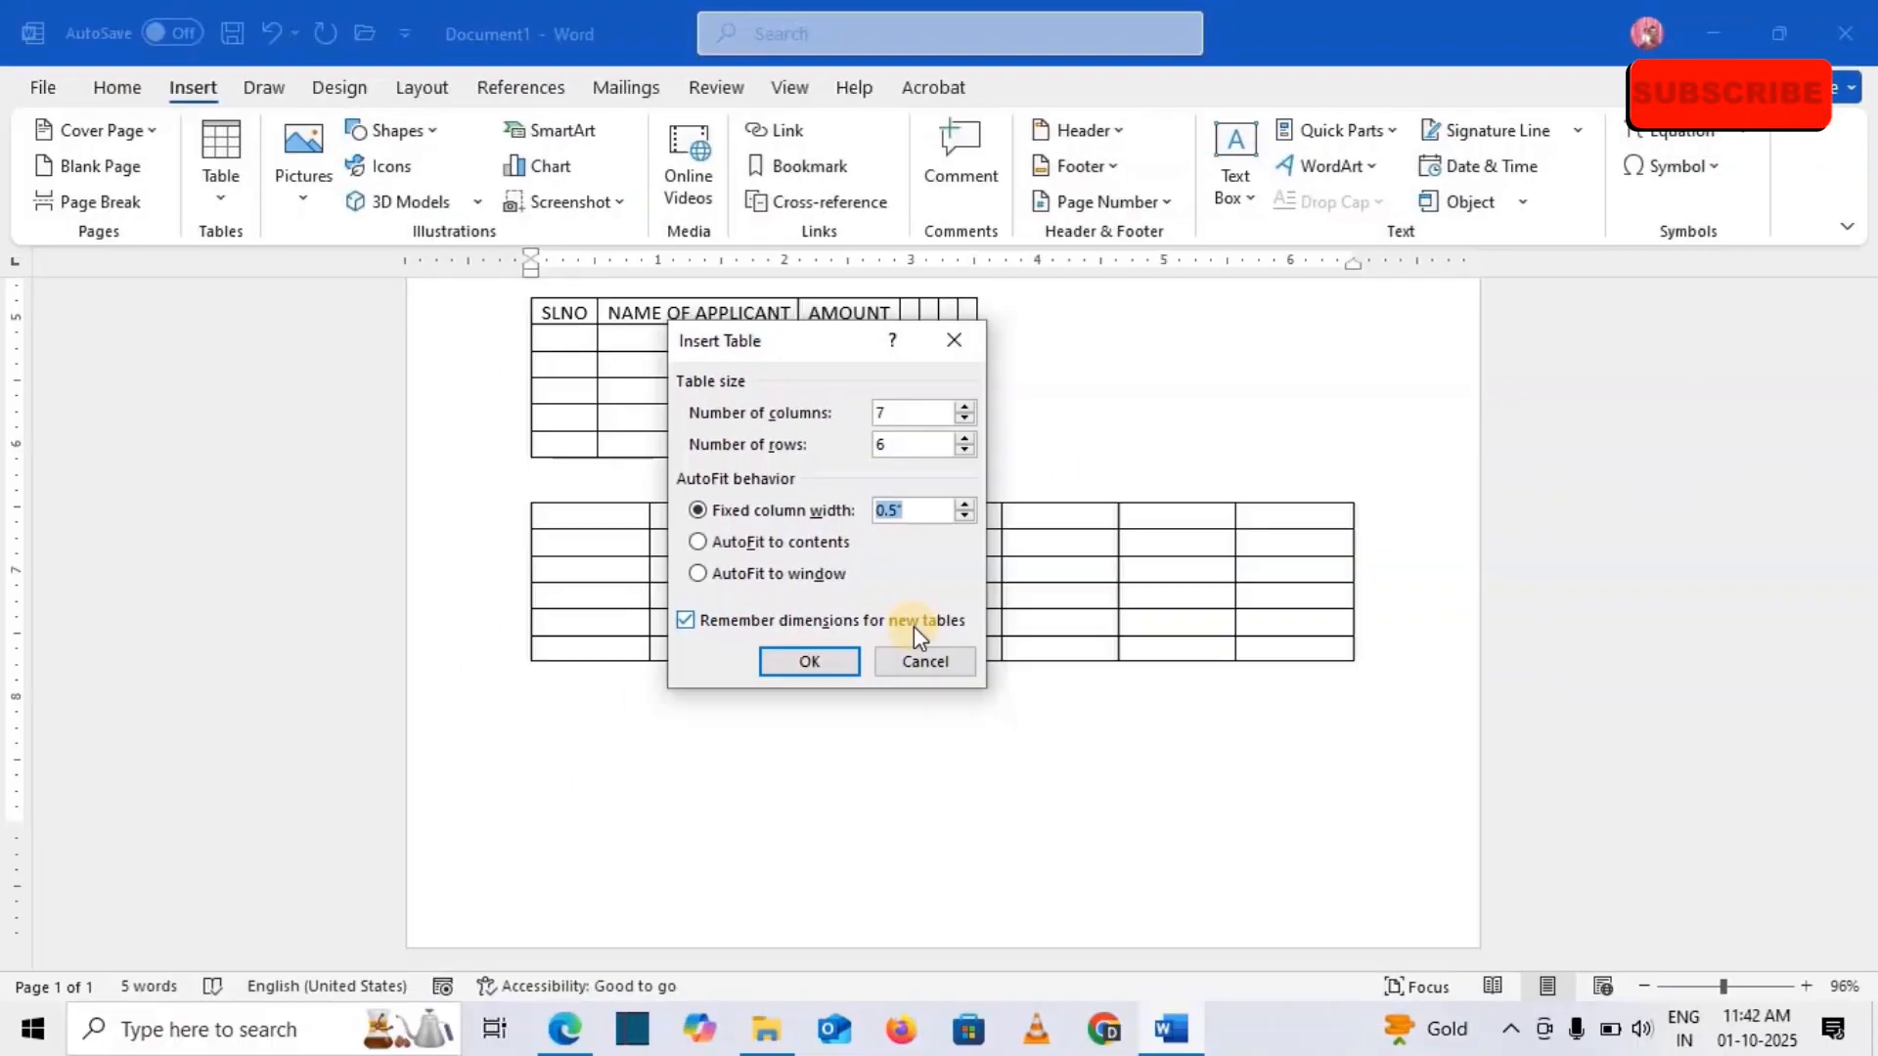
pyautogui.click(842, 661)
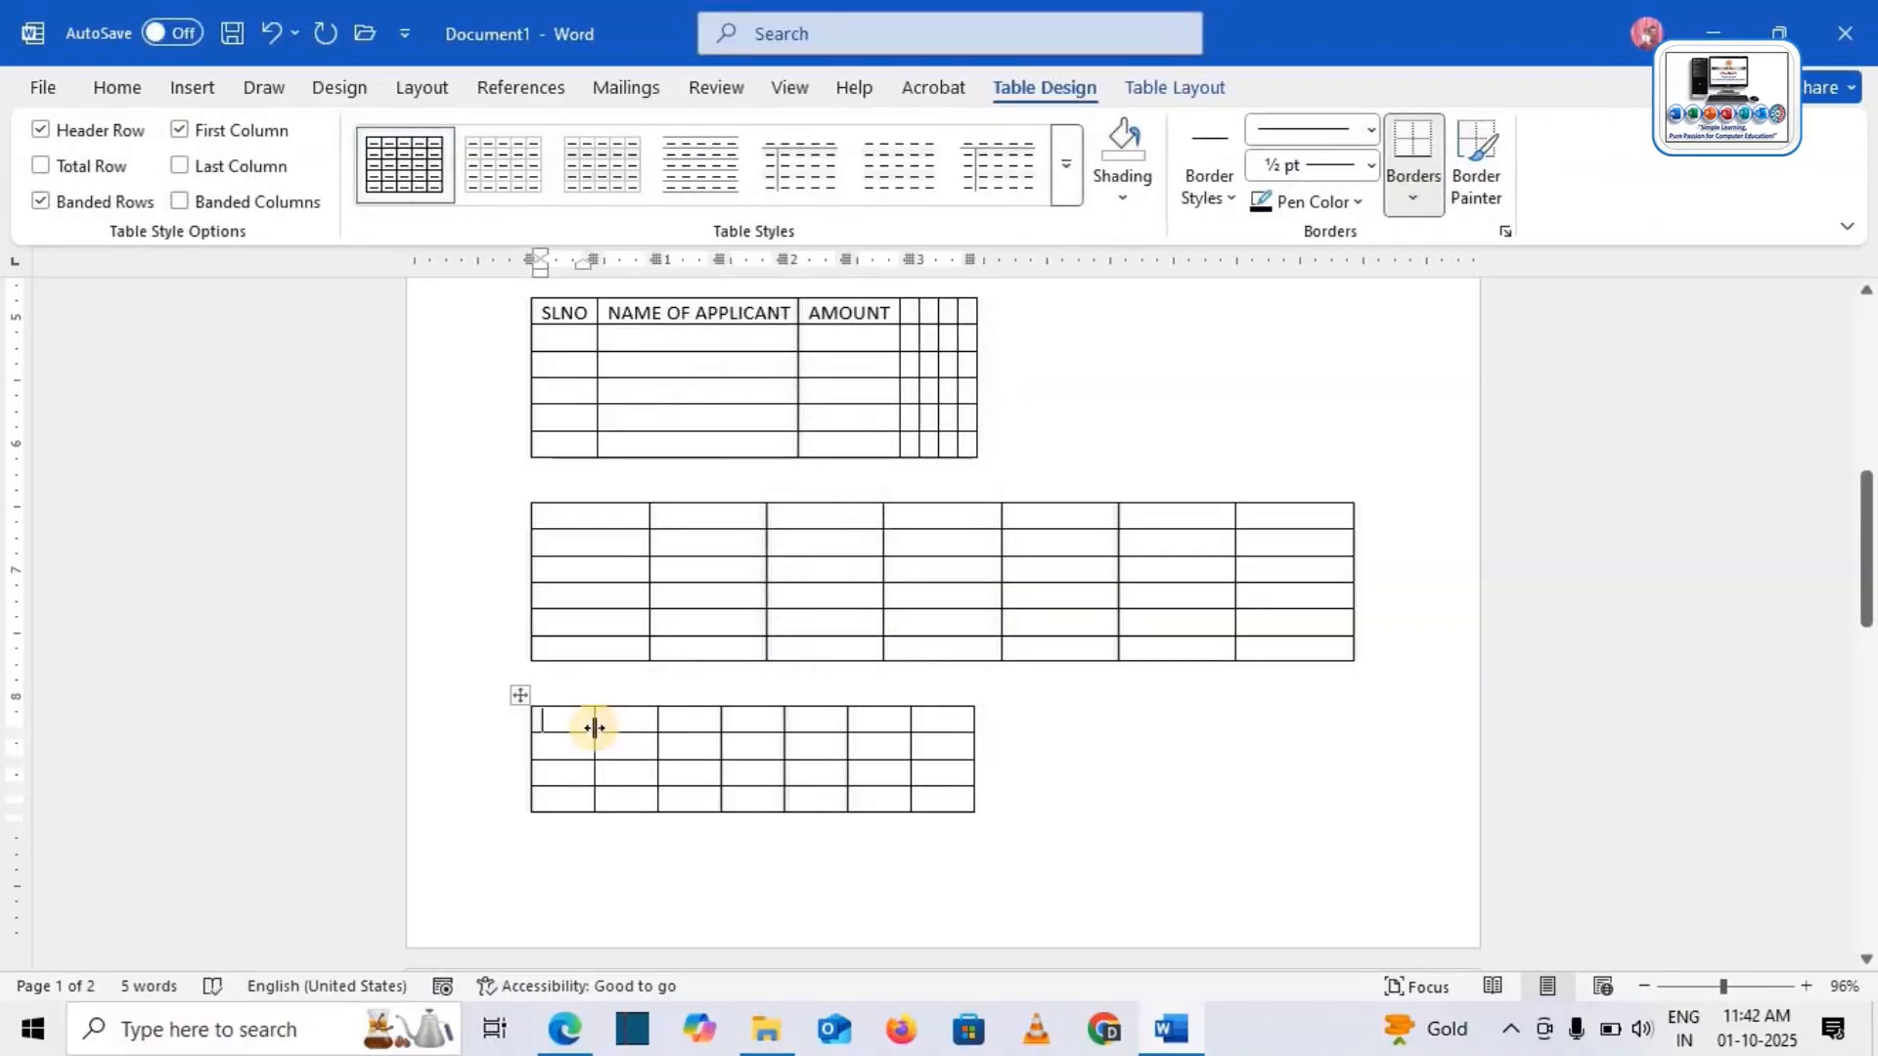
# Step: Delete the last table, below the AutoFit to window table
pyautogui.click(192, 90)
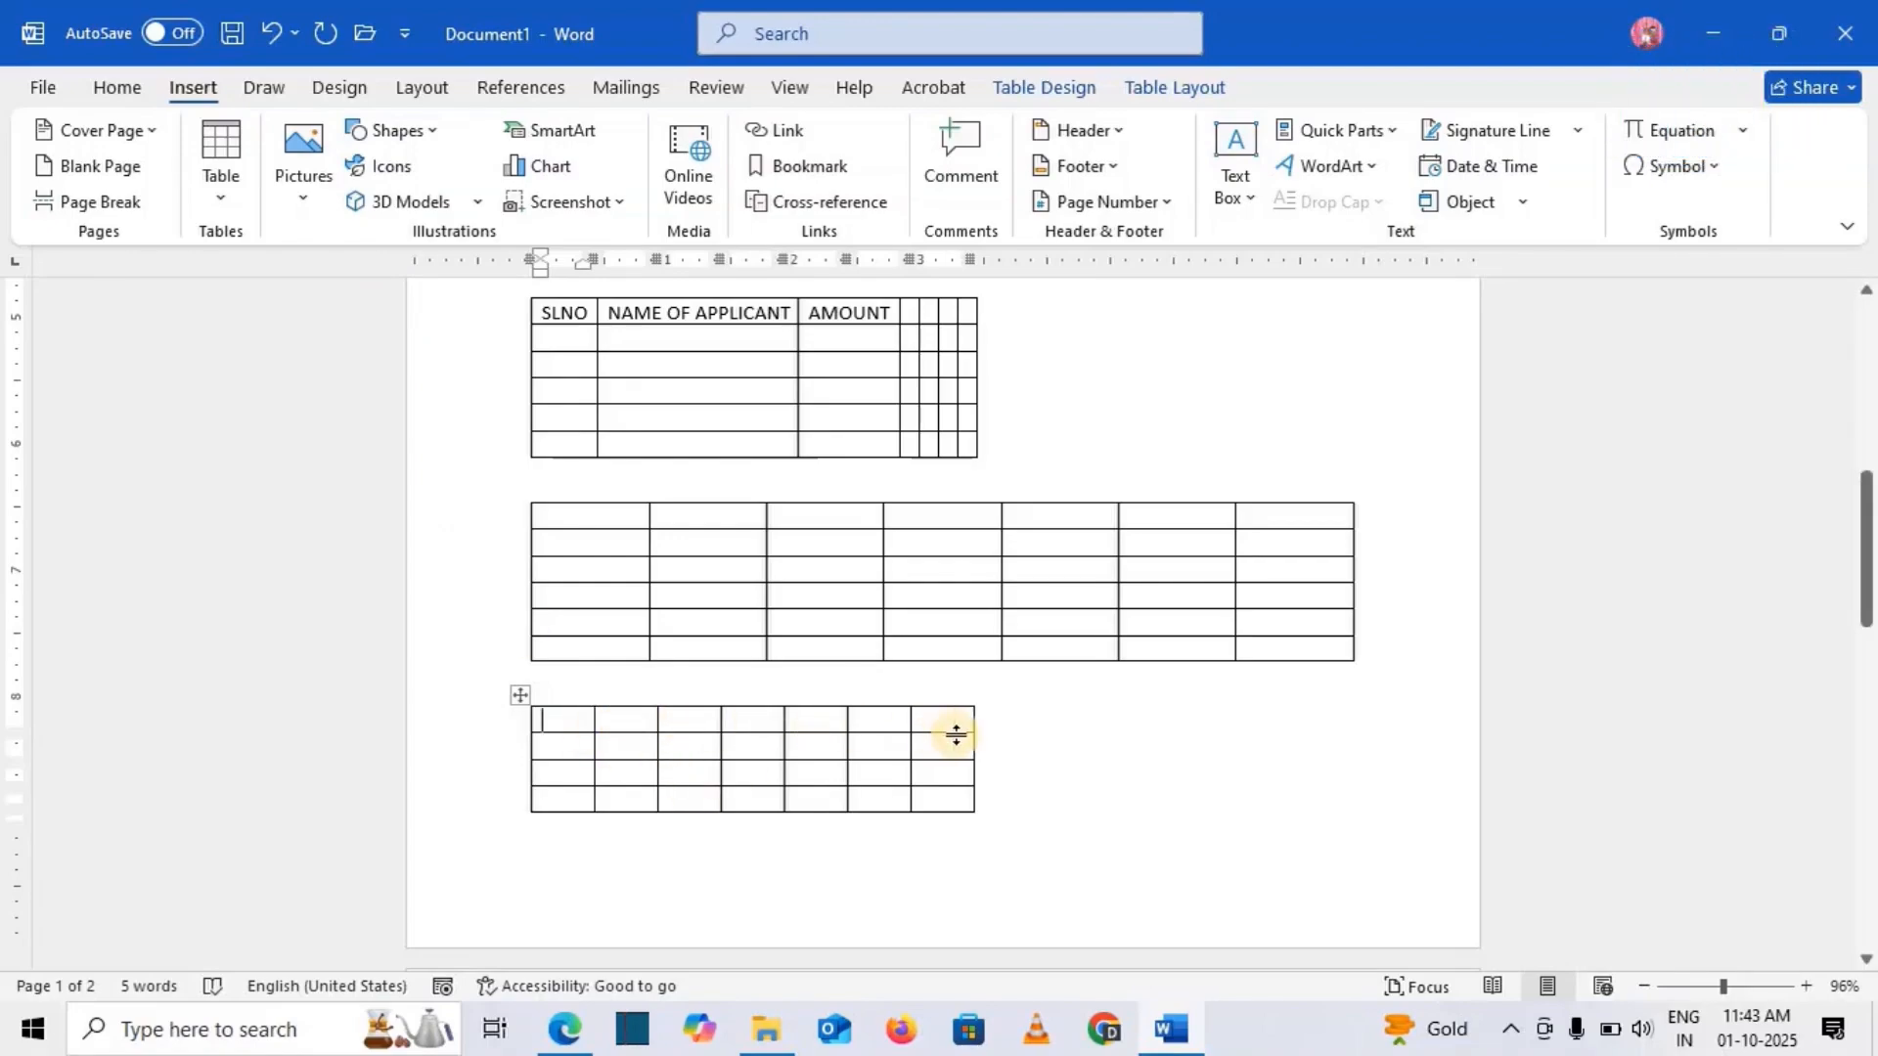
pyautogui.click(509, 697)
pyautogui.press('BackSpace')
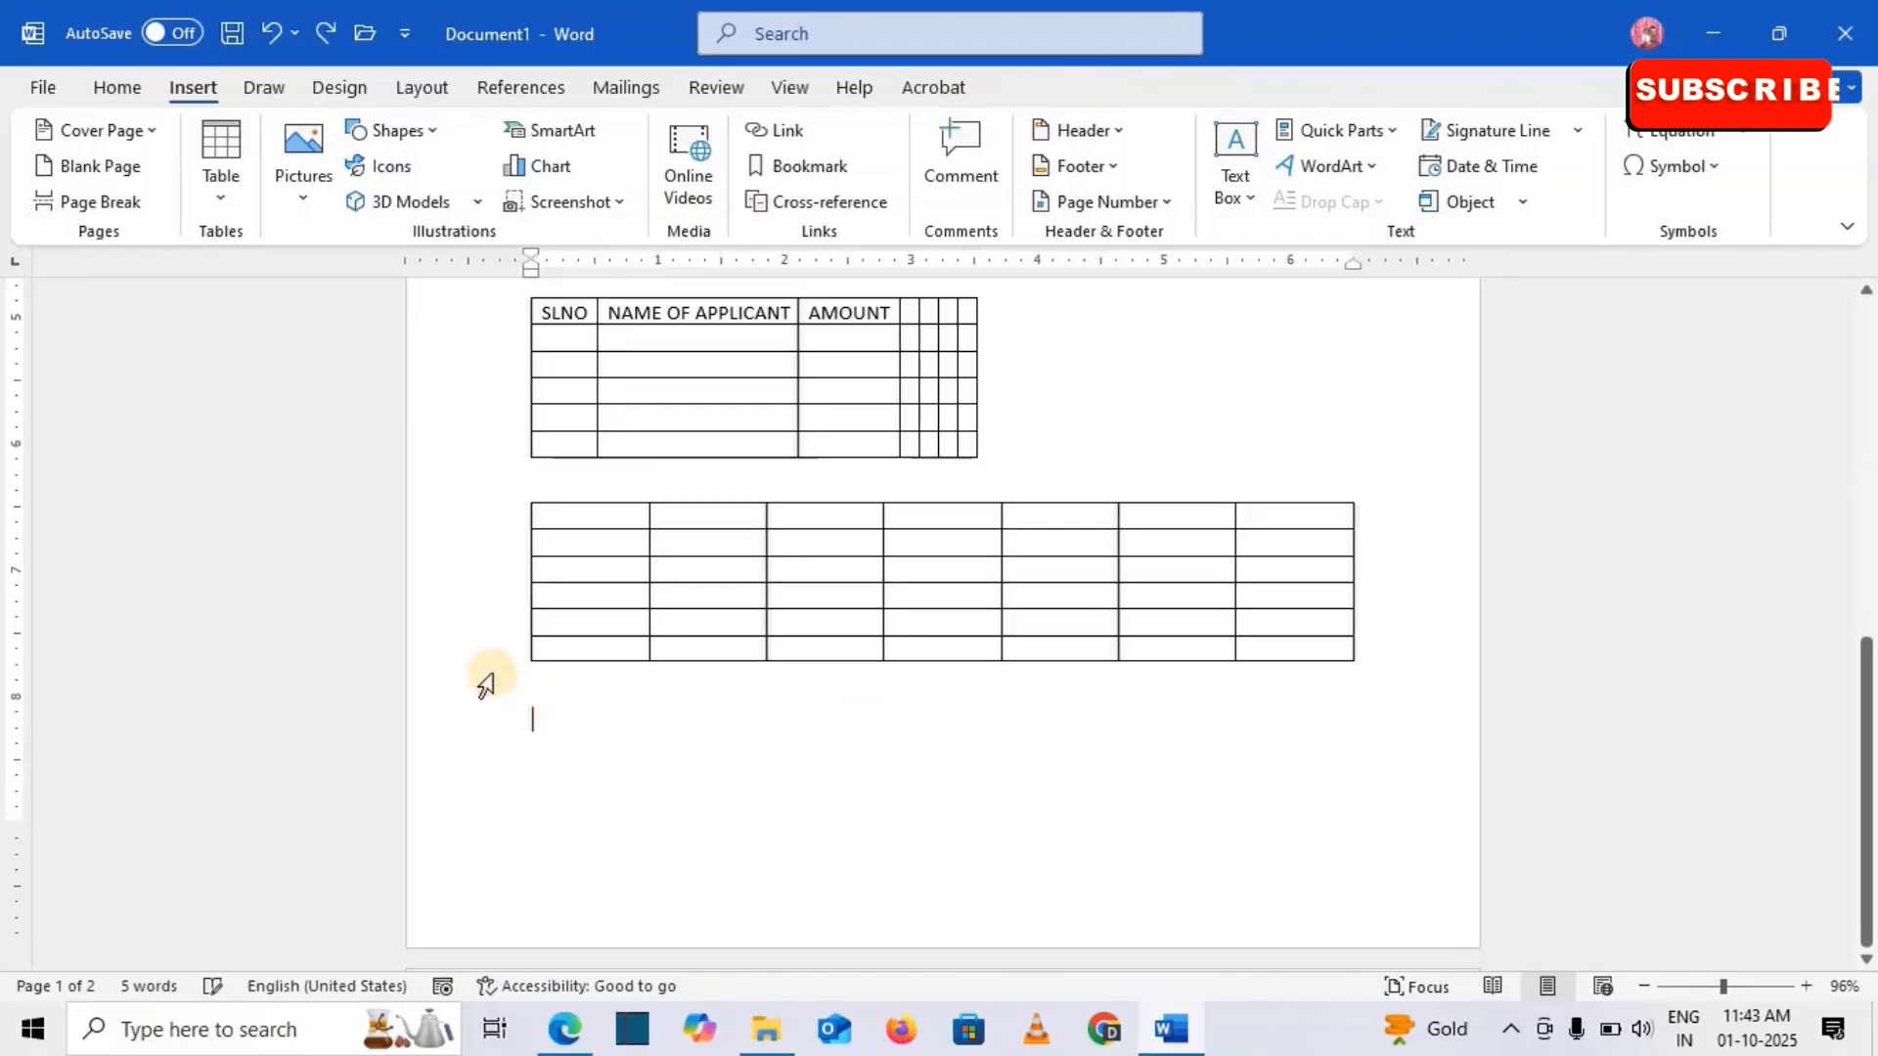
pyautogui.click(219, 195)
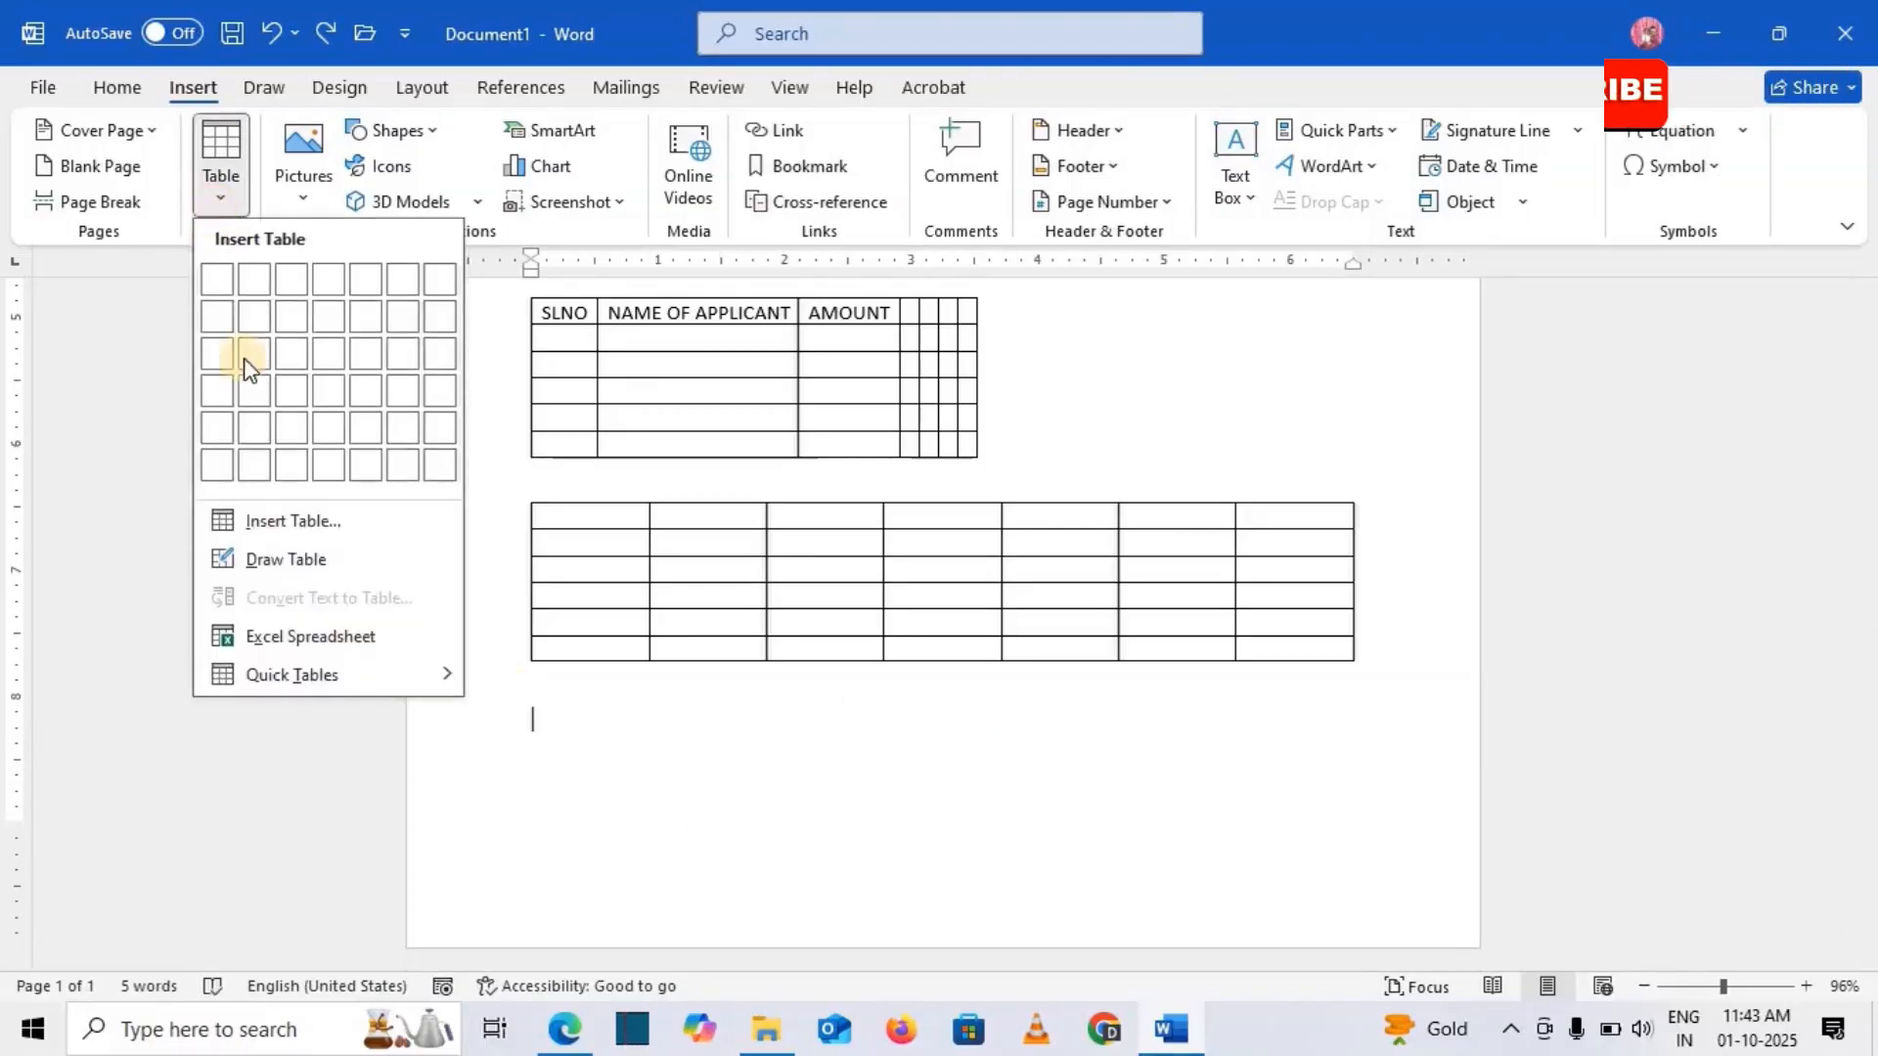
pyautogui.click(289, 522)
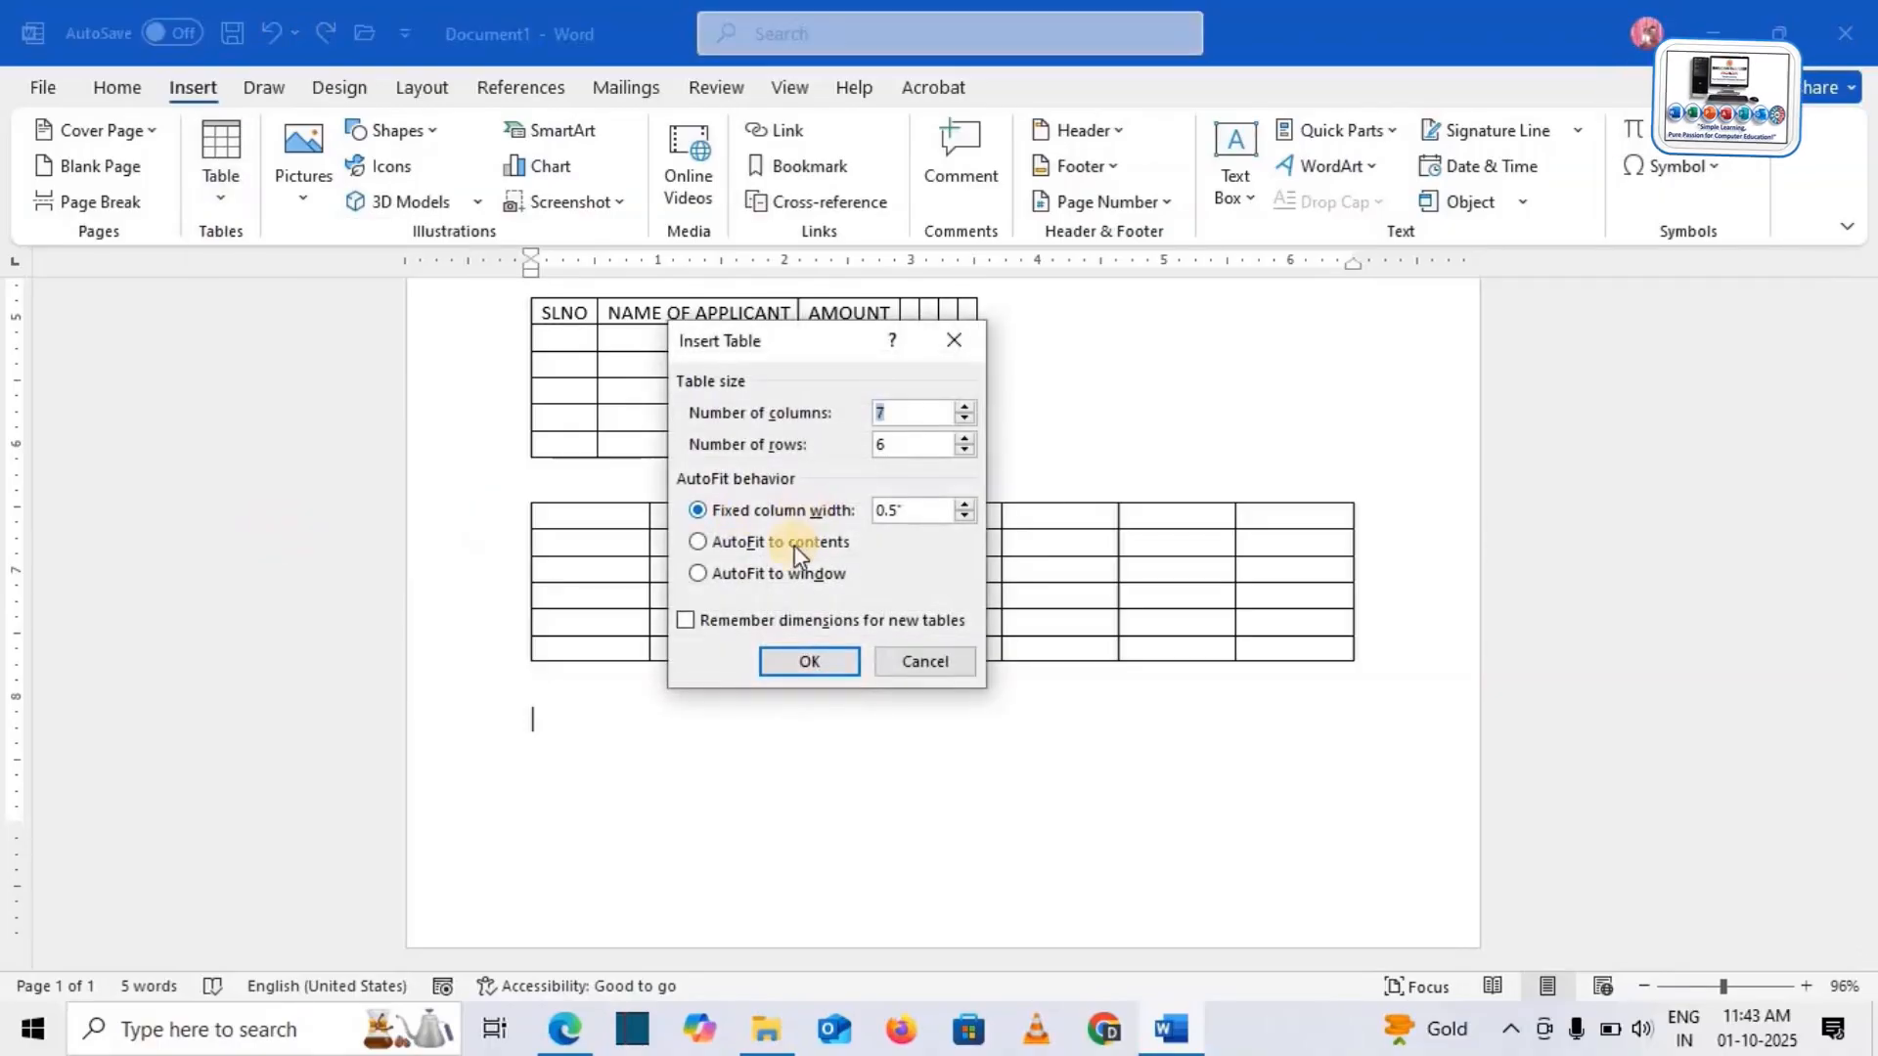
pyautogui.click(747, 625)
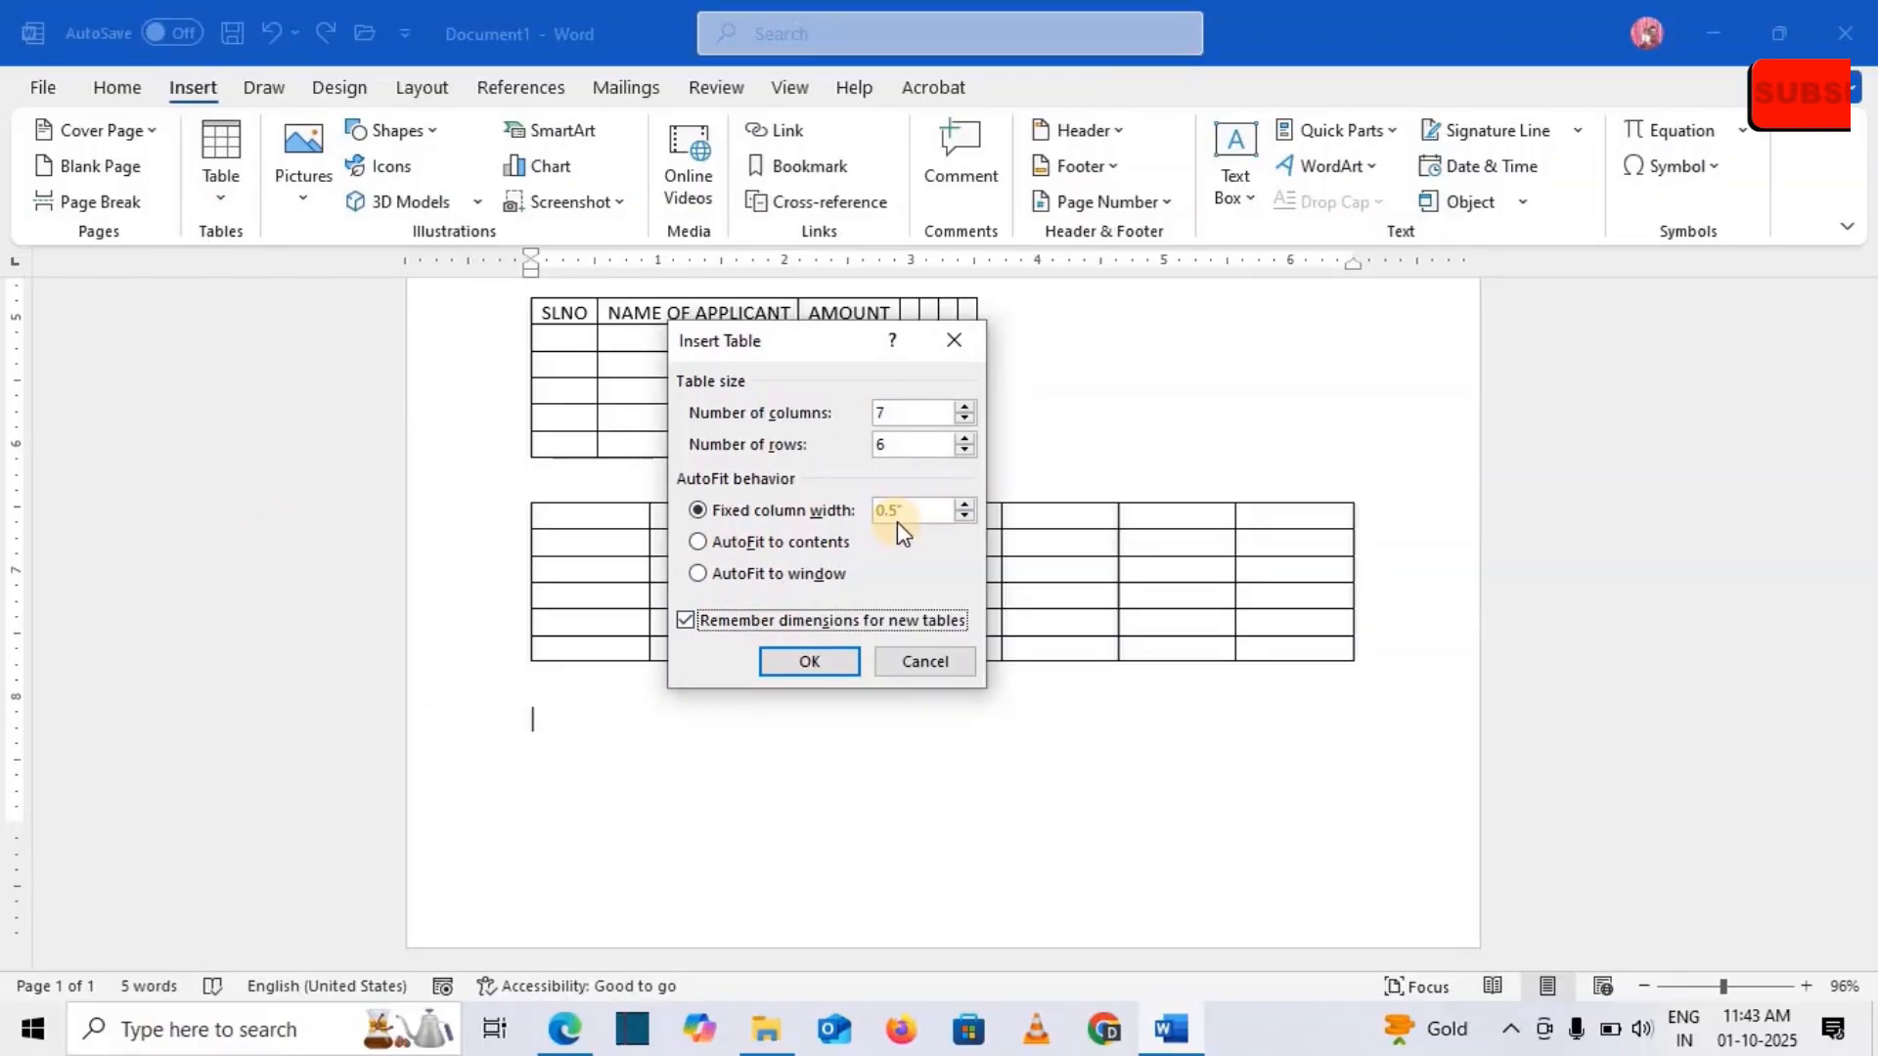
pyautogui.click(685, 623)
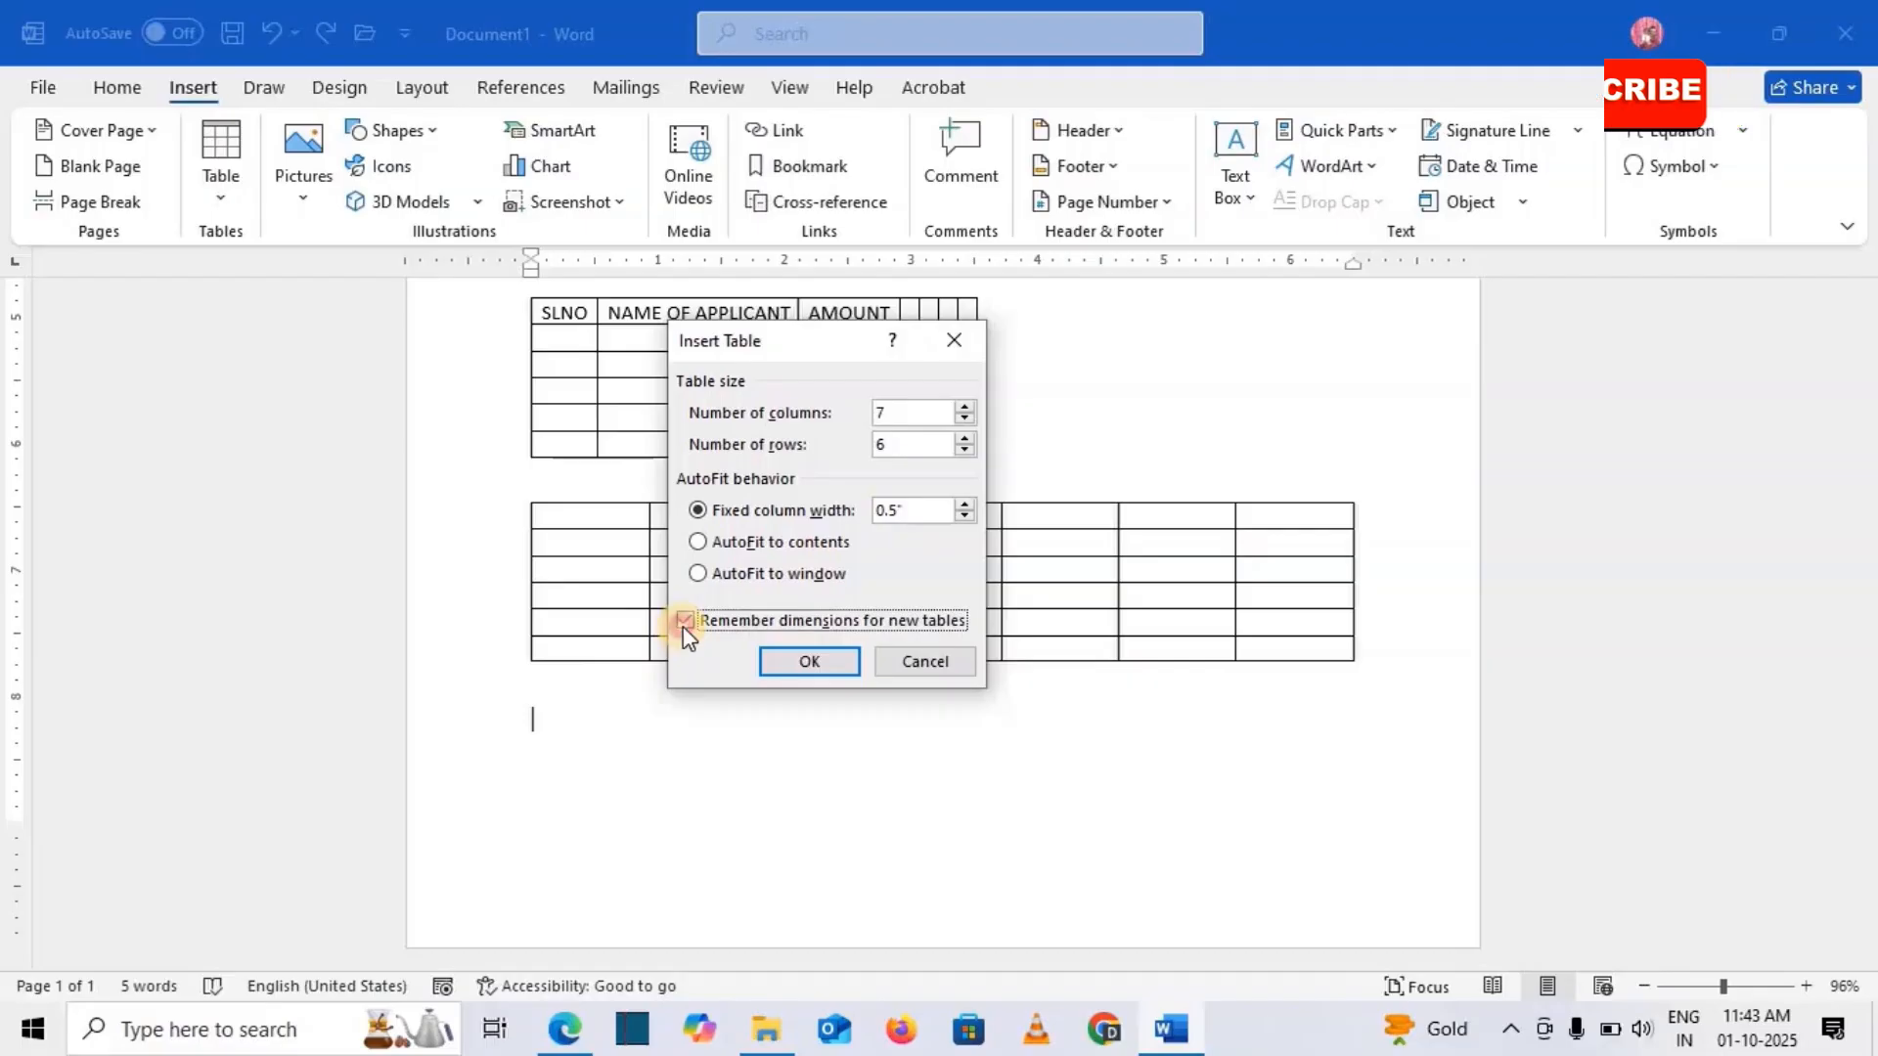
pyautogui.click(971, 345)
# Step: Insert a table using the remembered dimensions of 7 columns, 6 rows and 0.5" fixed column width
pyautogui.click(223, 198)
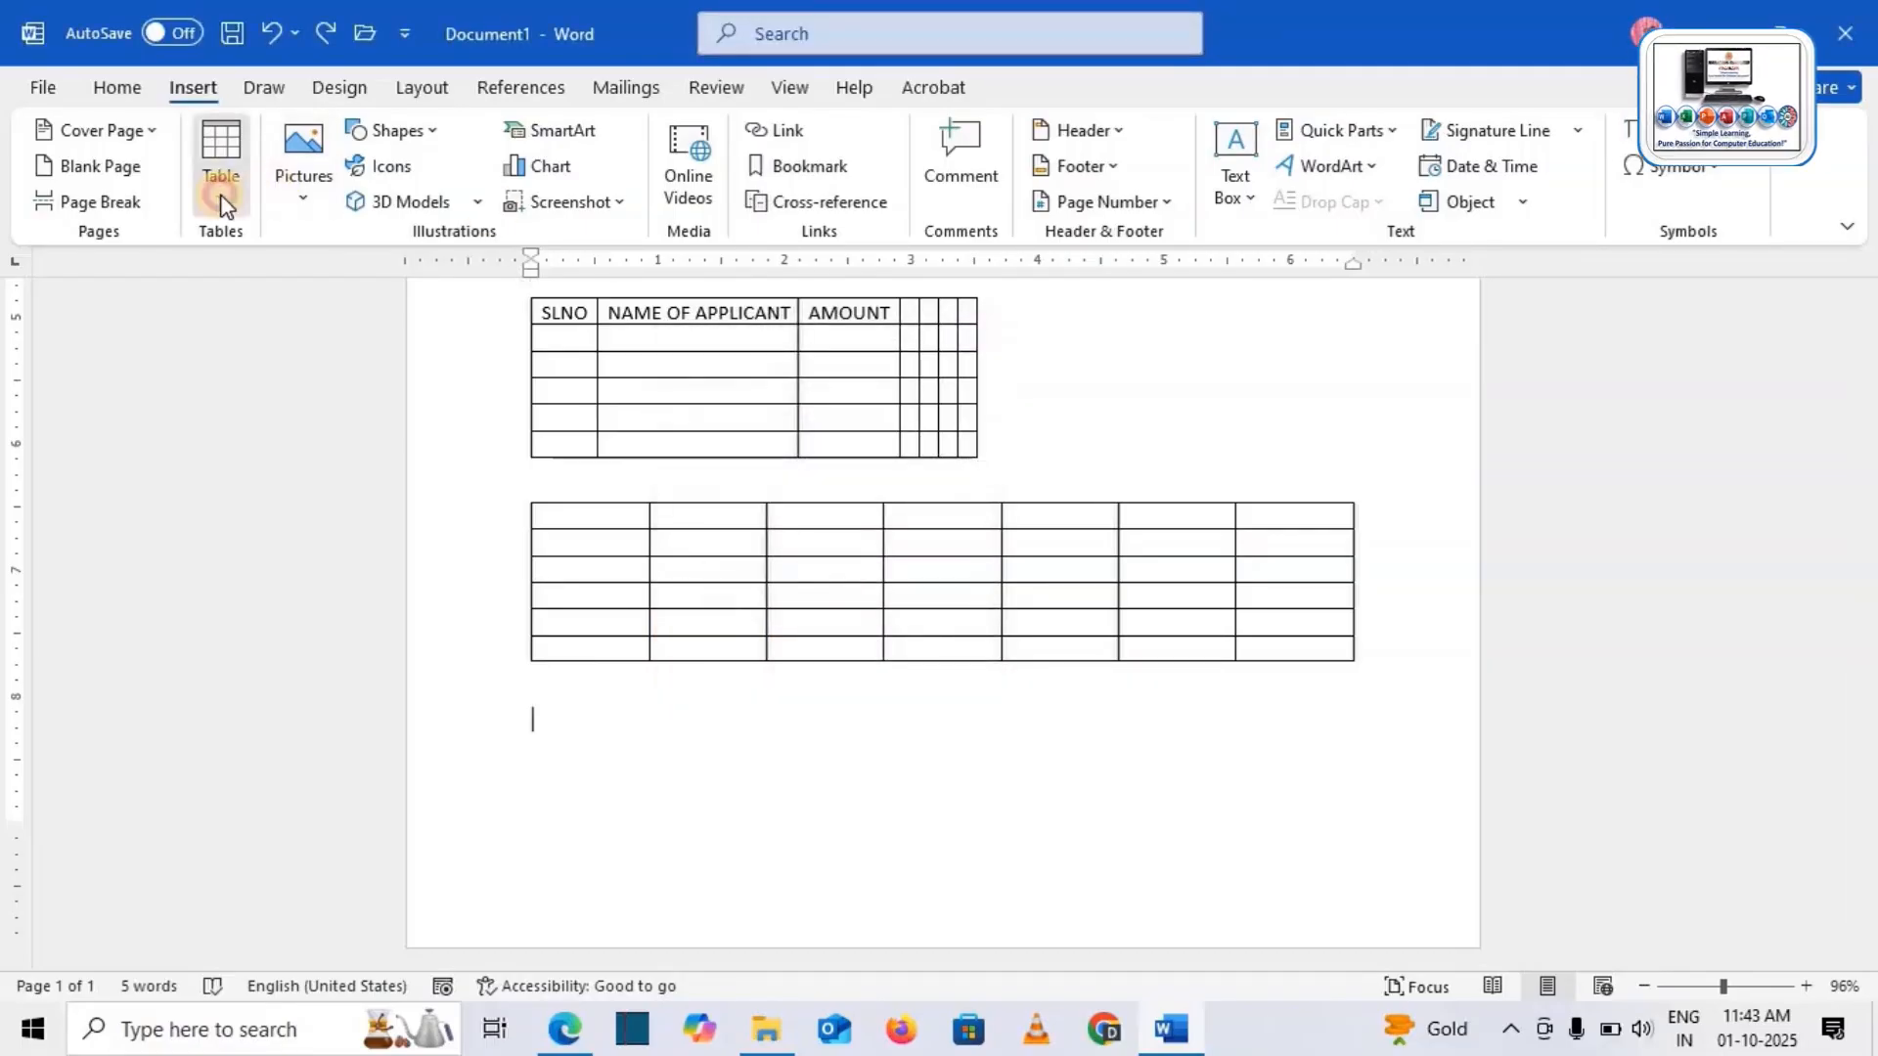
pyautogui.click(309, 521)
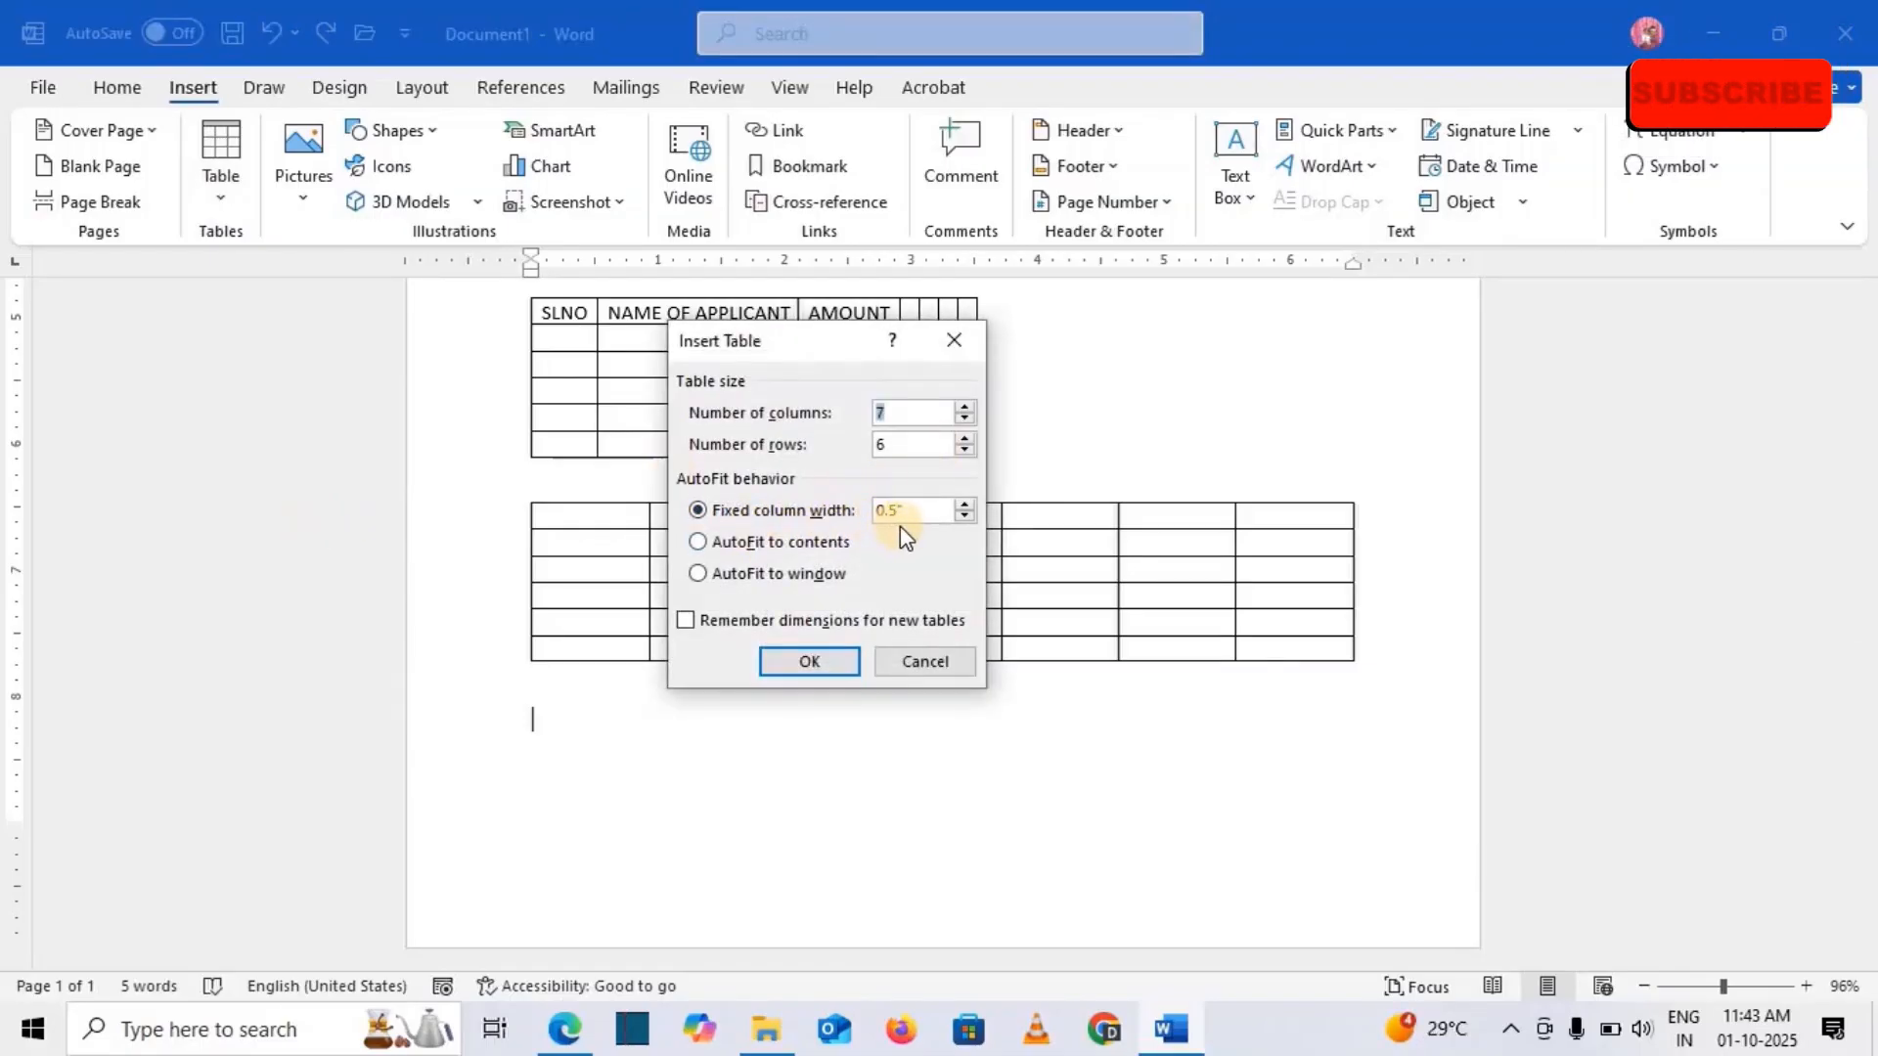
pyautogui.click(788, 673)
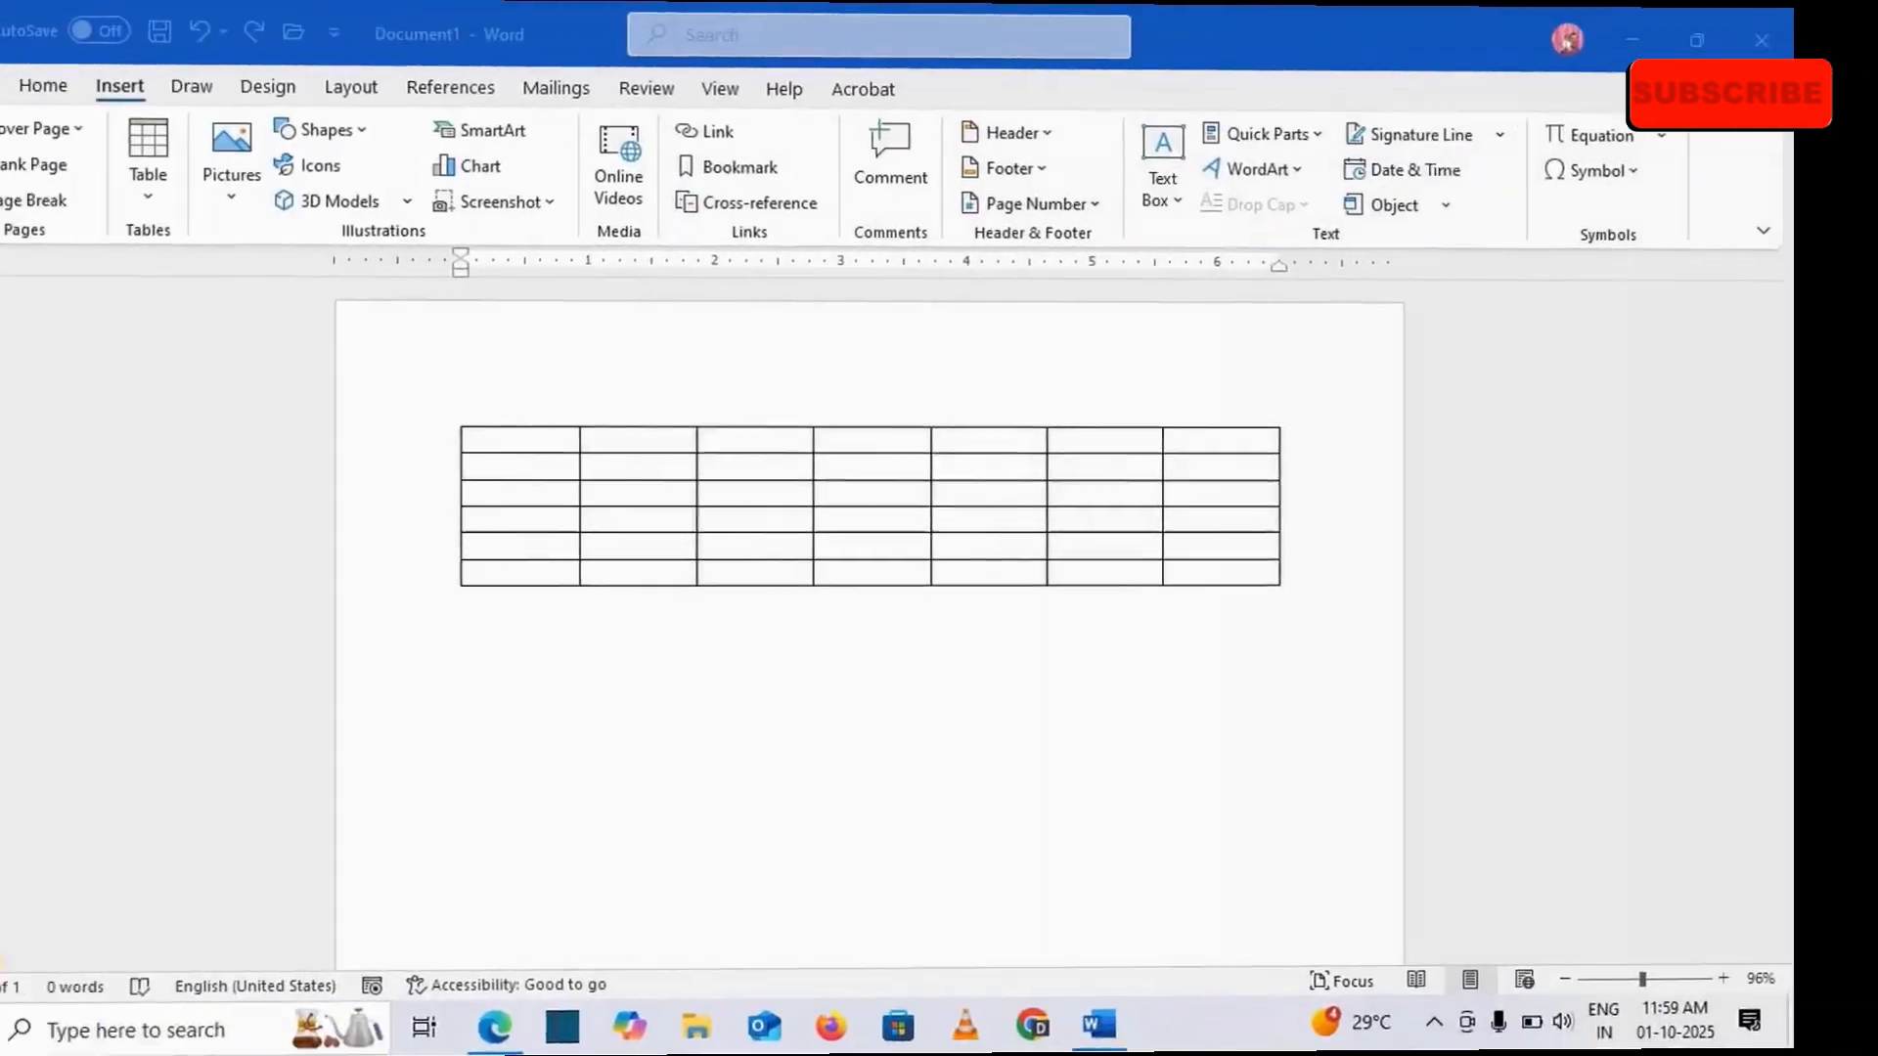
# Step: Draw a table outline about 6.37" wide and 1.33" high below the existing table using Draw Table
pyautogui.click(221, 191)
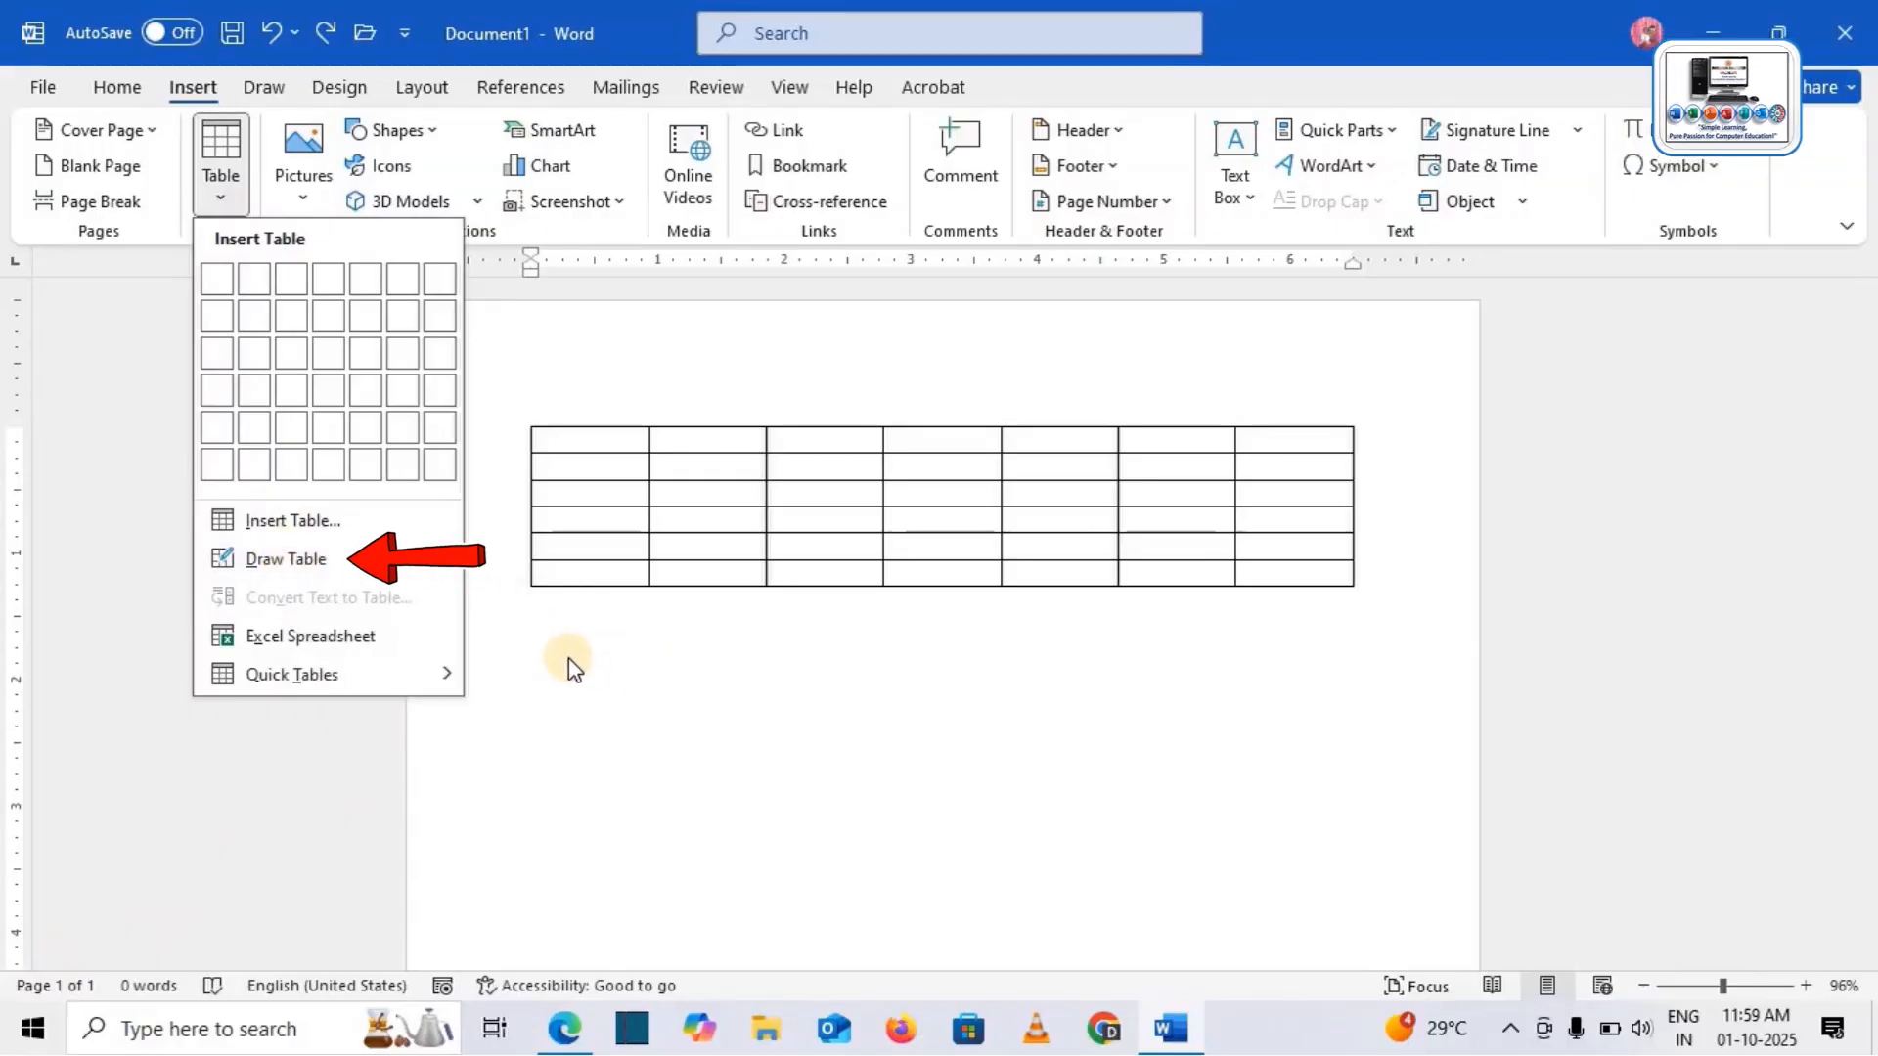
pyautogui.click(570, 659)
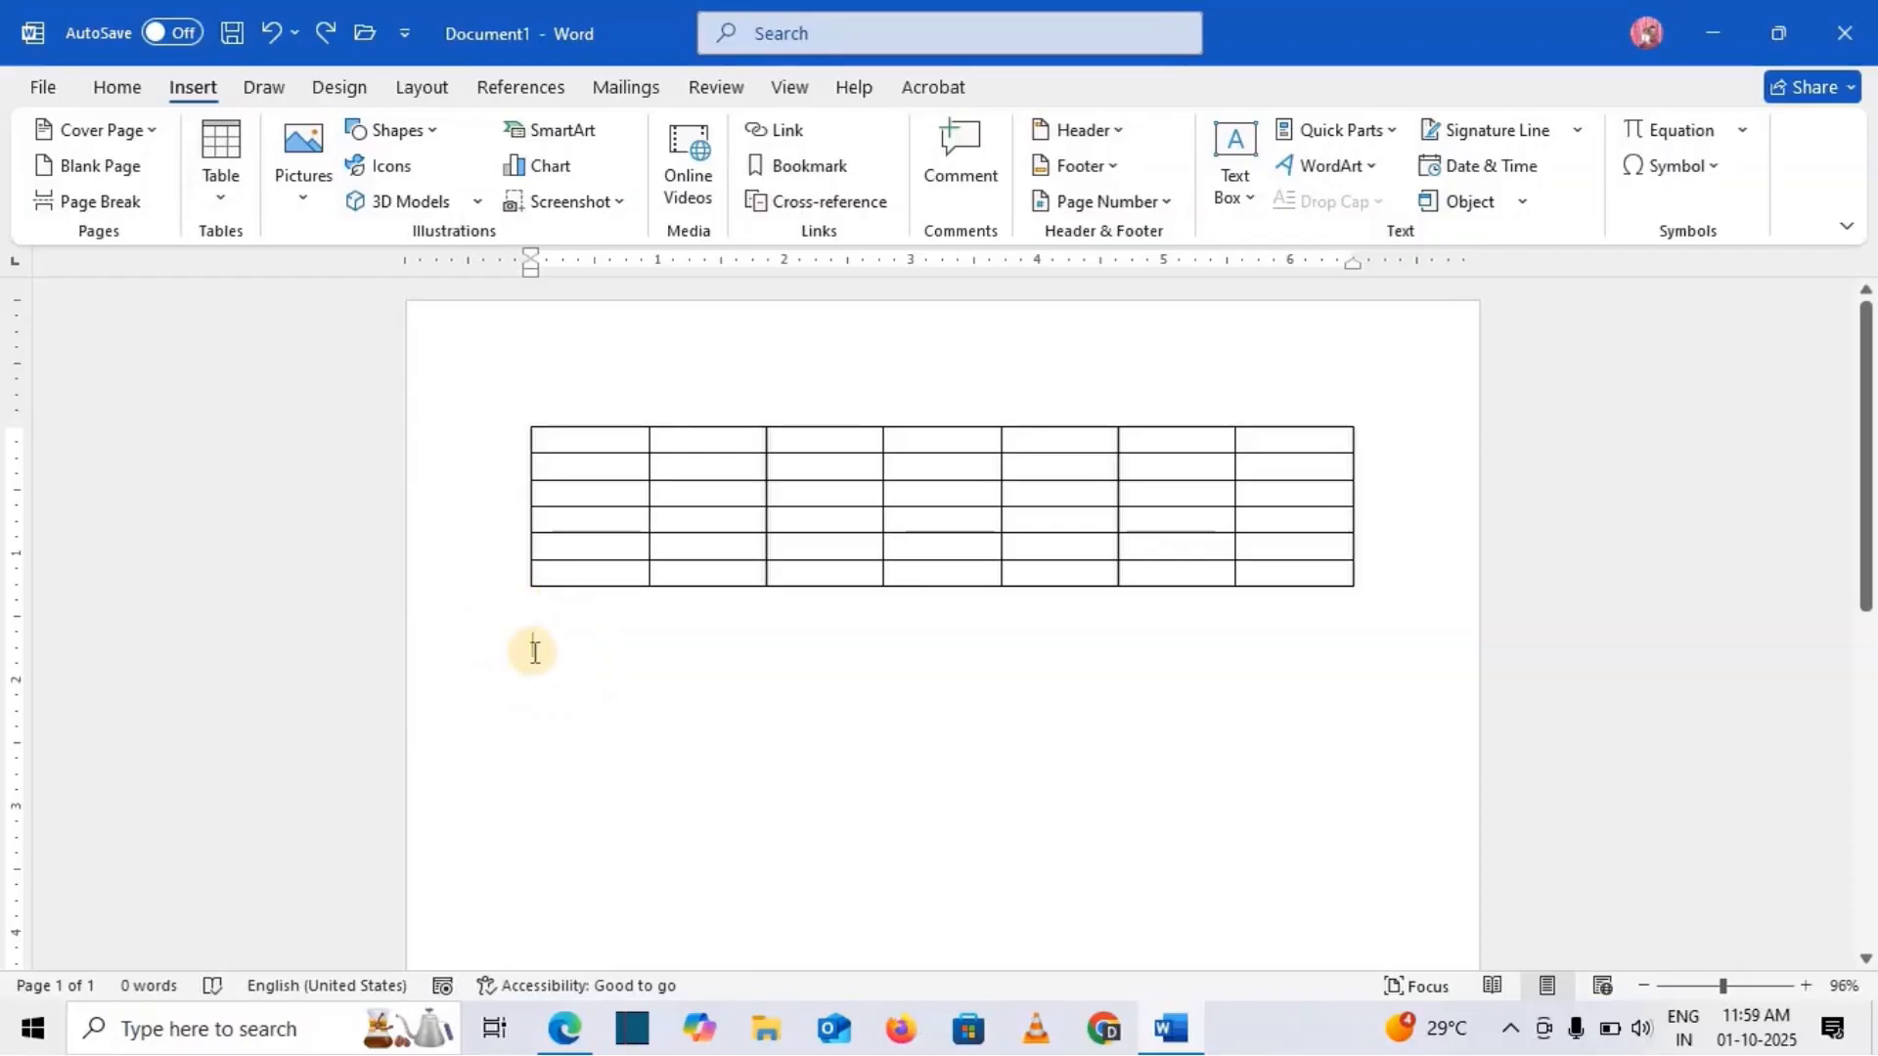
pyautogui.click(222, 197)
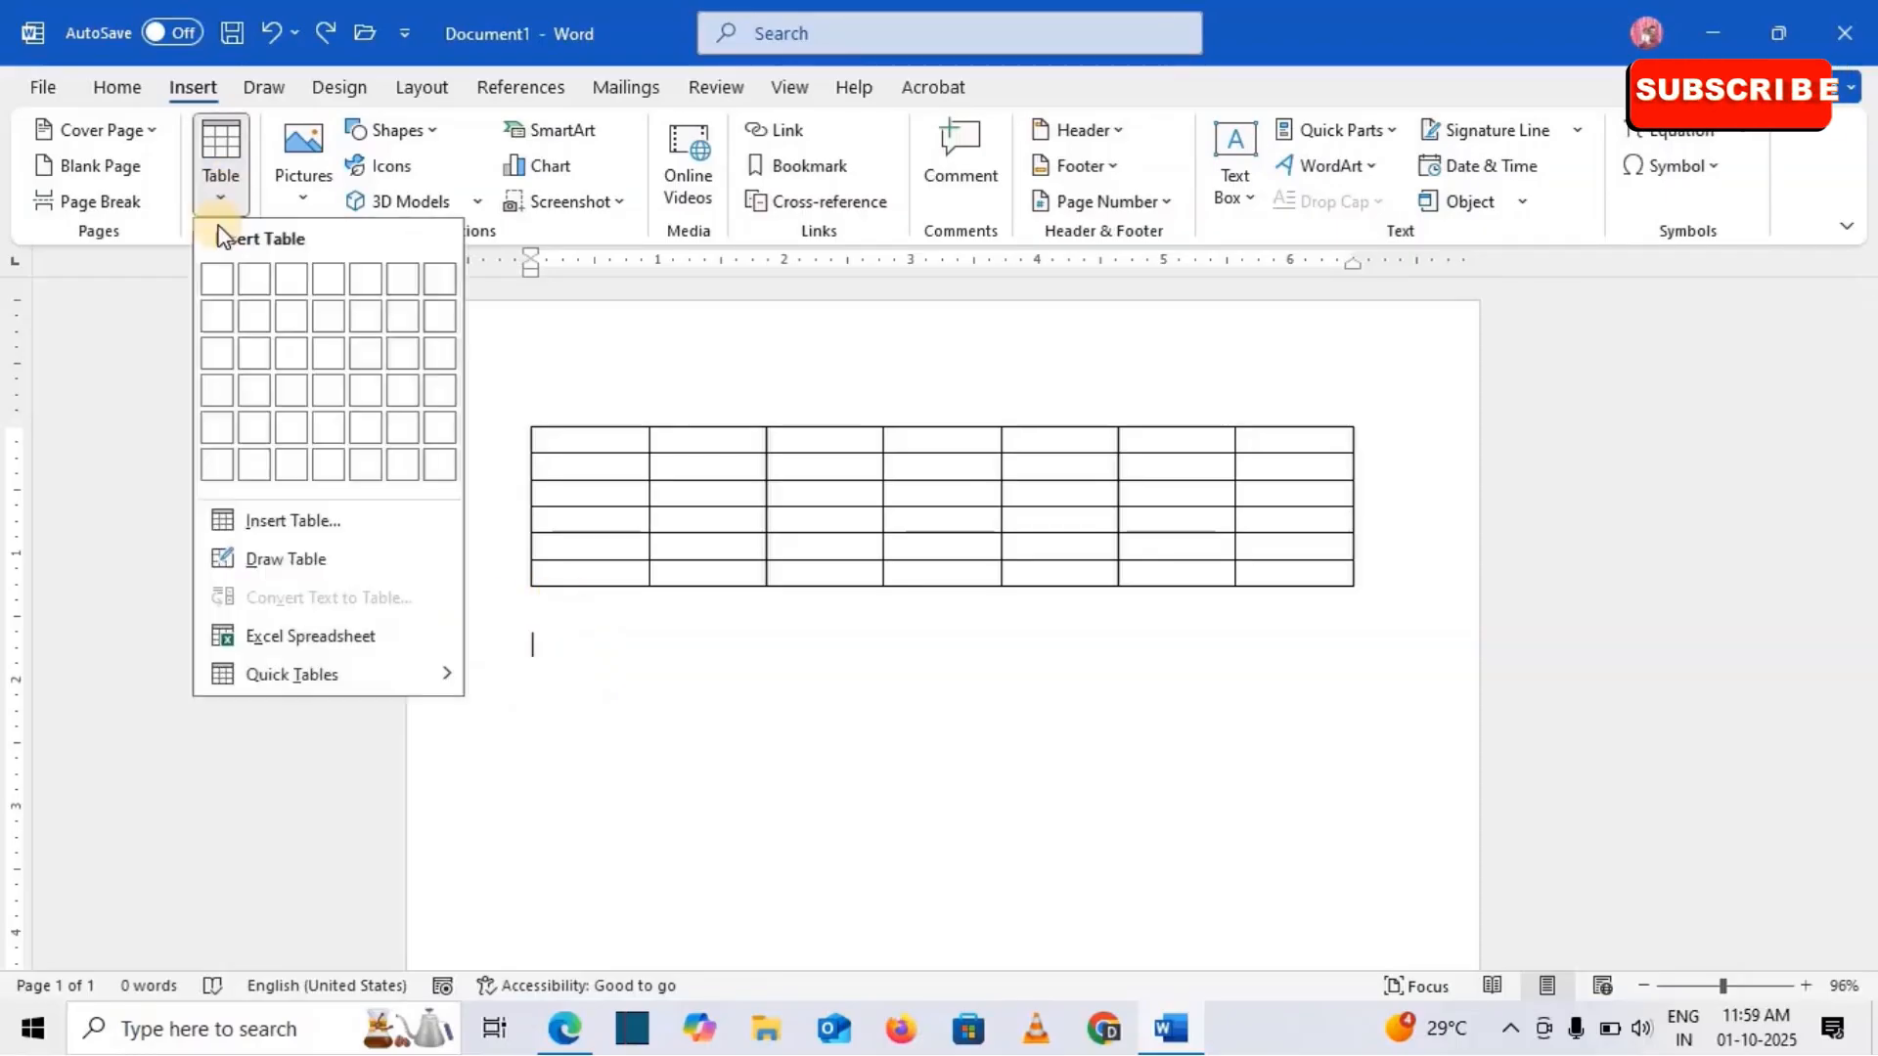
pyautogui.click(264, 559)
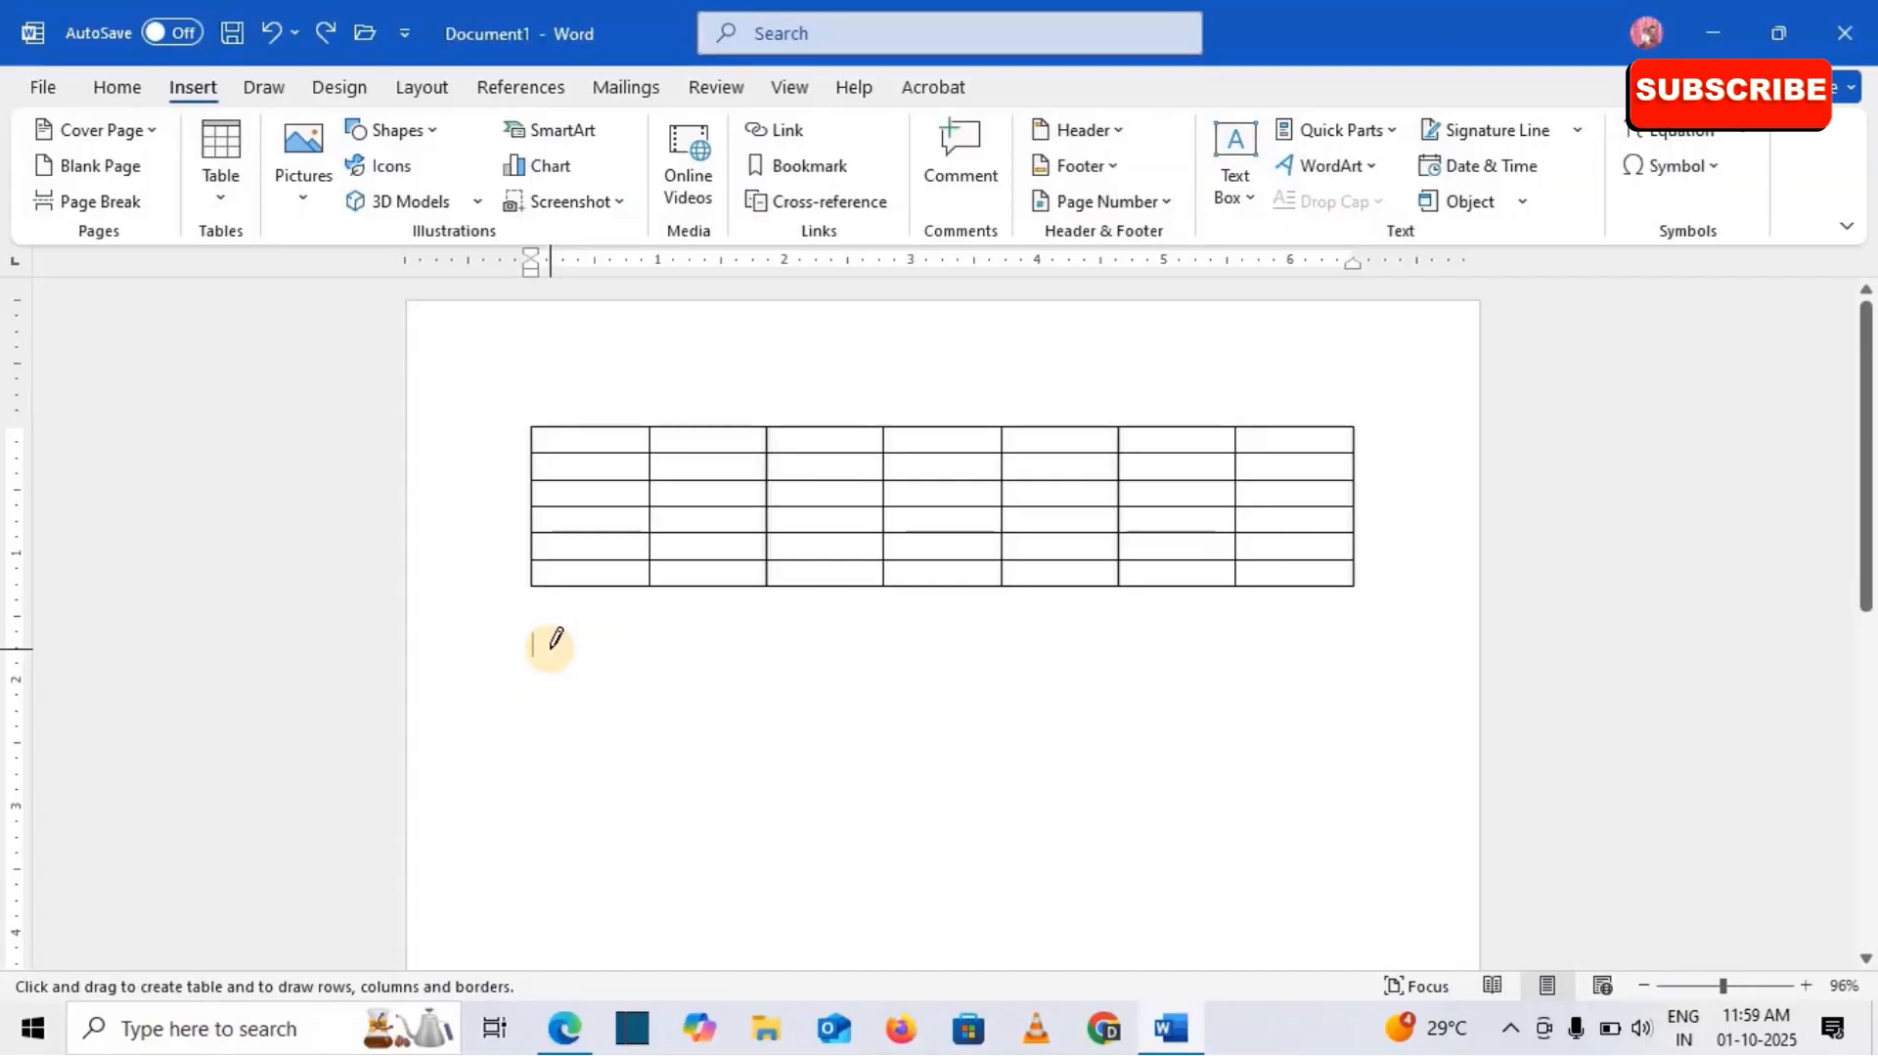
pyautogui.moveTo(541, 650)
pyautogui.mouseDown()
pyautogui.moveTo(713, 742)
pyautogui.moveTo(1010, 834)
pyautogui.moveTo(1291, 839)
pyautogui.moveTo(1355, 818)
pyautogui.mouseUp()
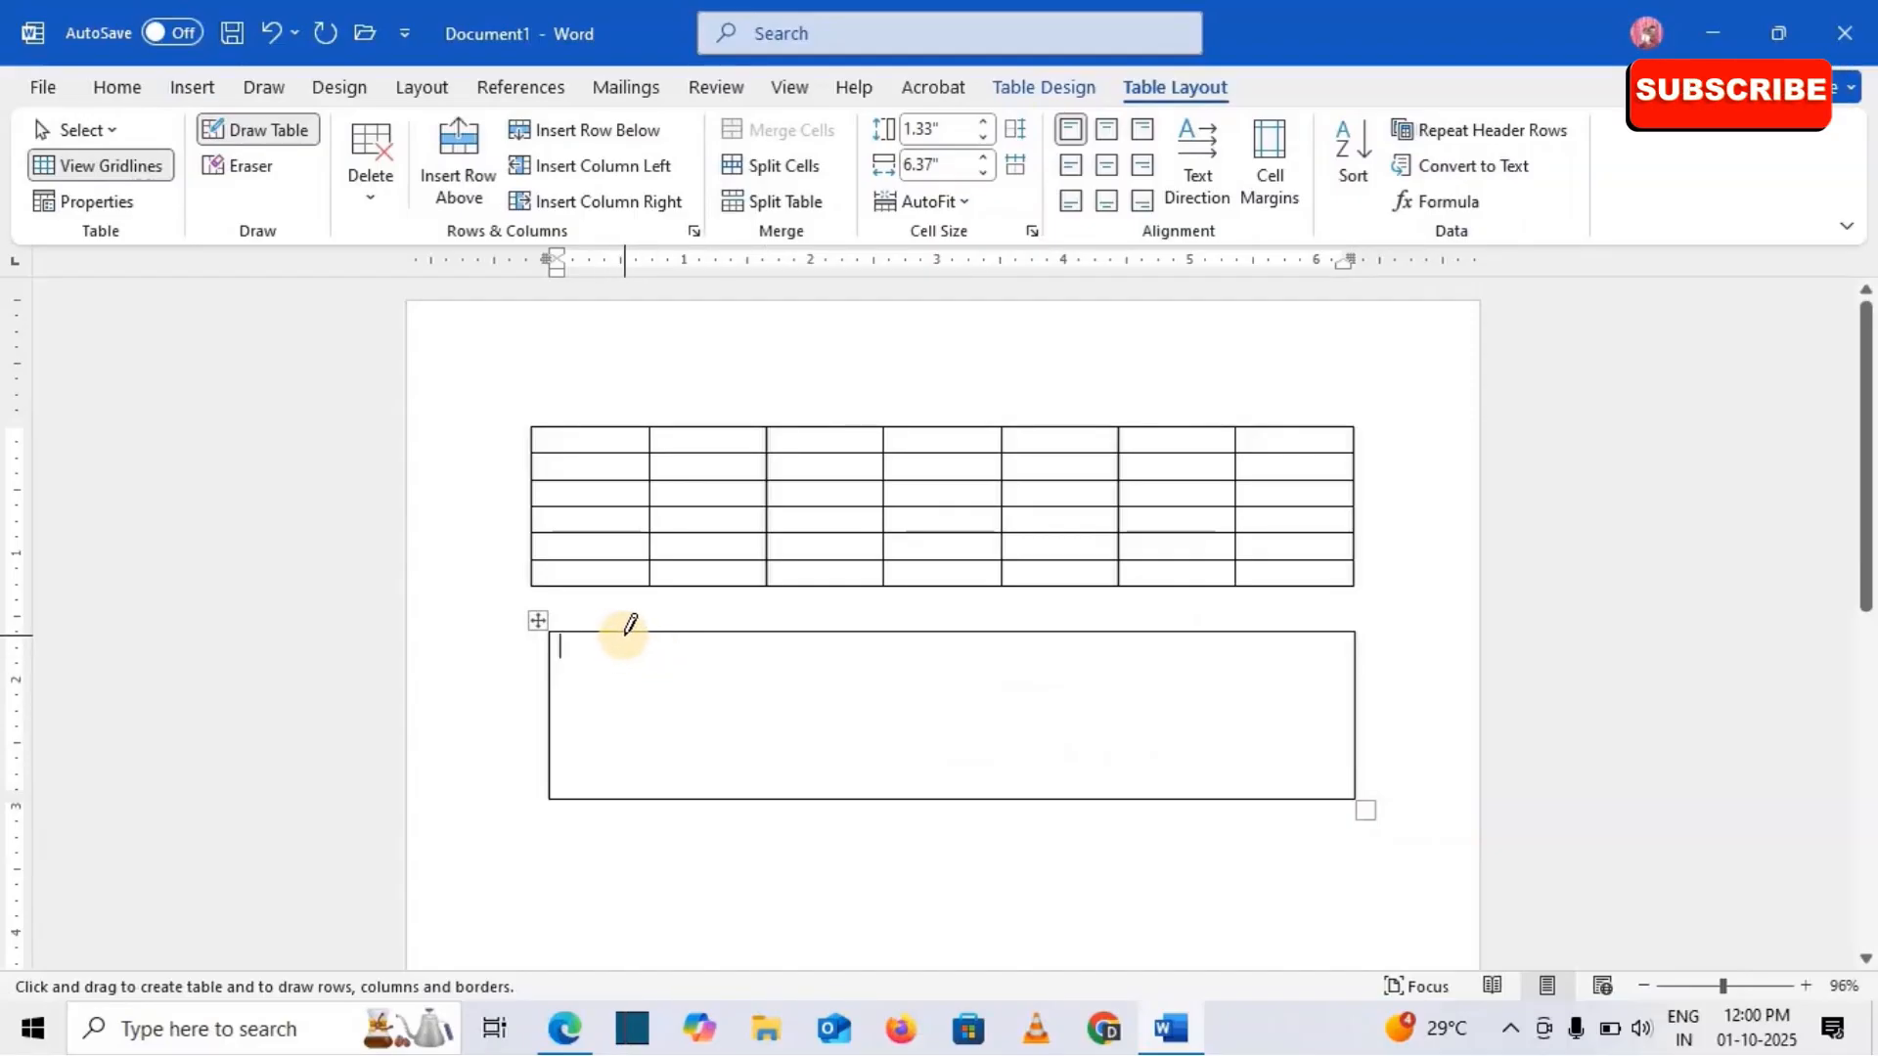
# Step: Draw seven vertical lines inside the hand-drawn table to divide it into eight columns
pyautogui.moveTo(627, 633); pyautogui.dragTo(629, 750)
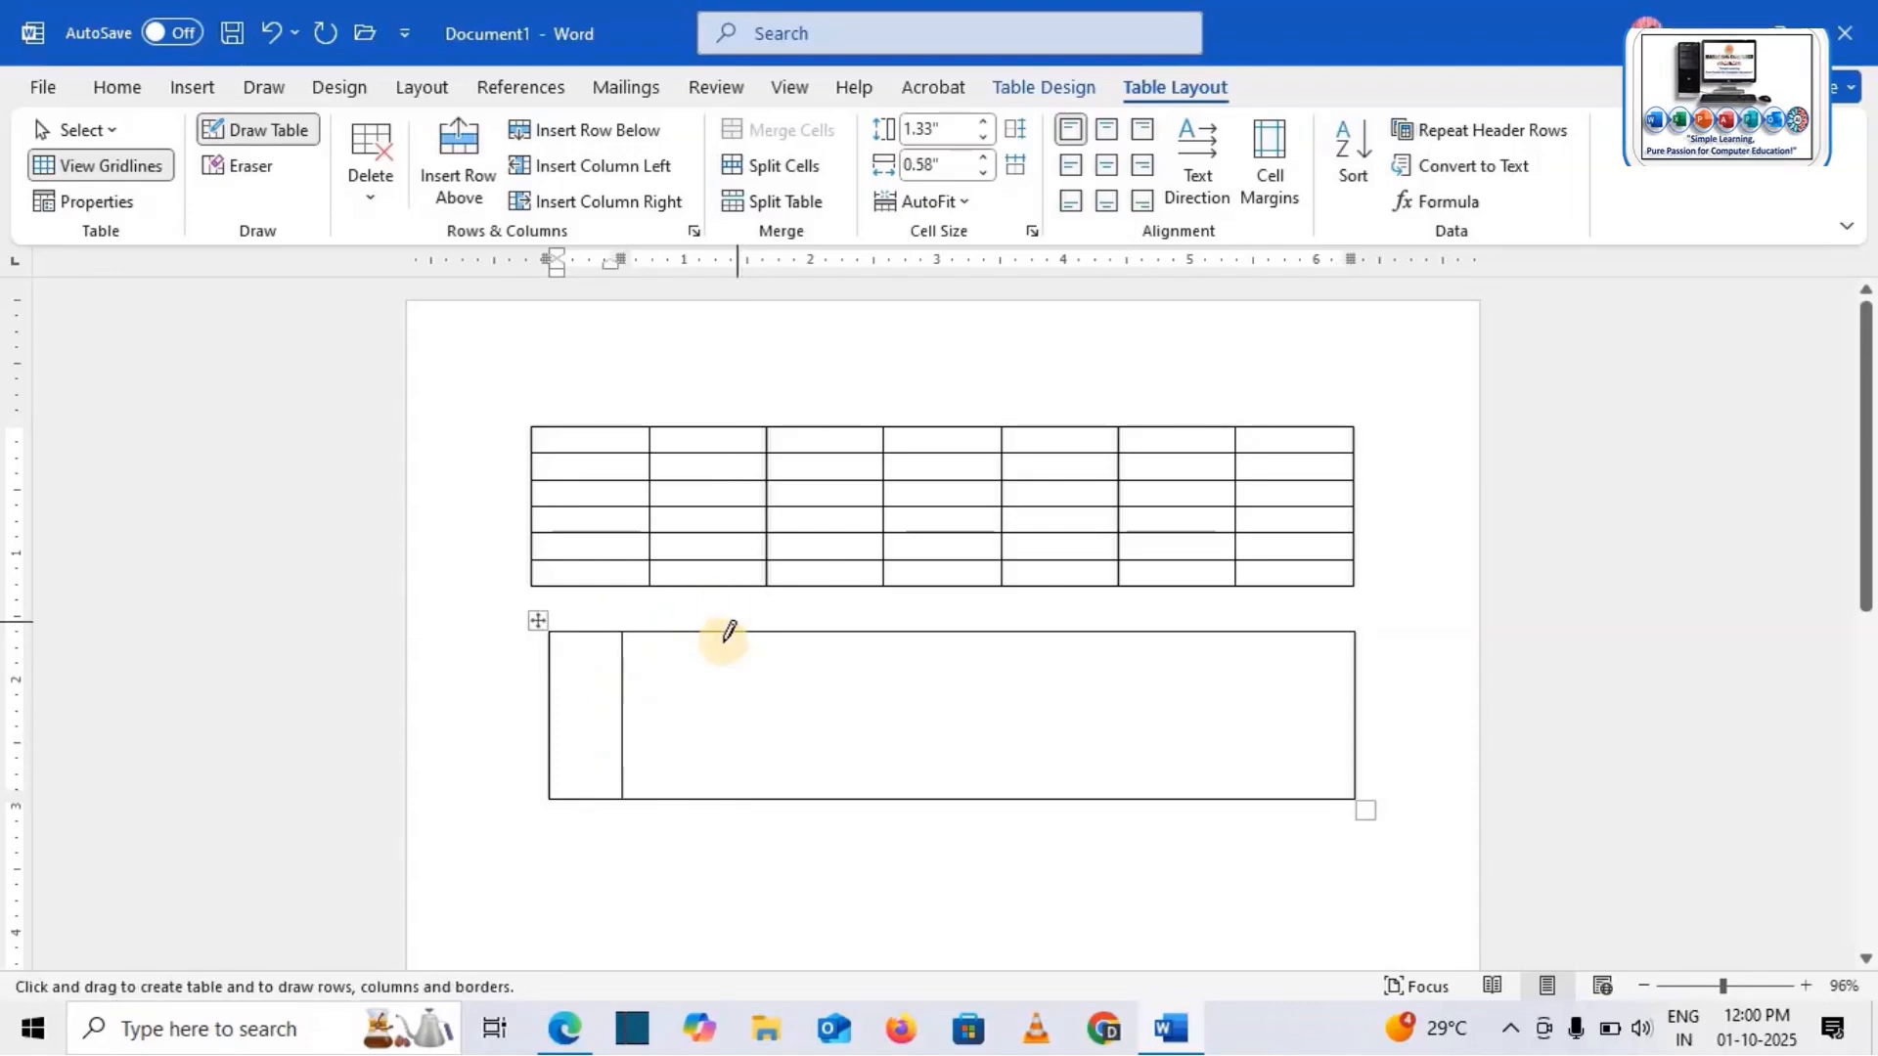
pyautogui.moveTo(724, 634); pyautogui.dragTo(726, 760)
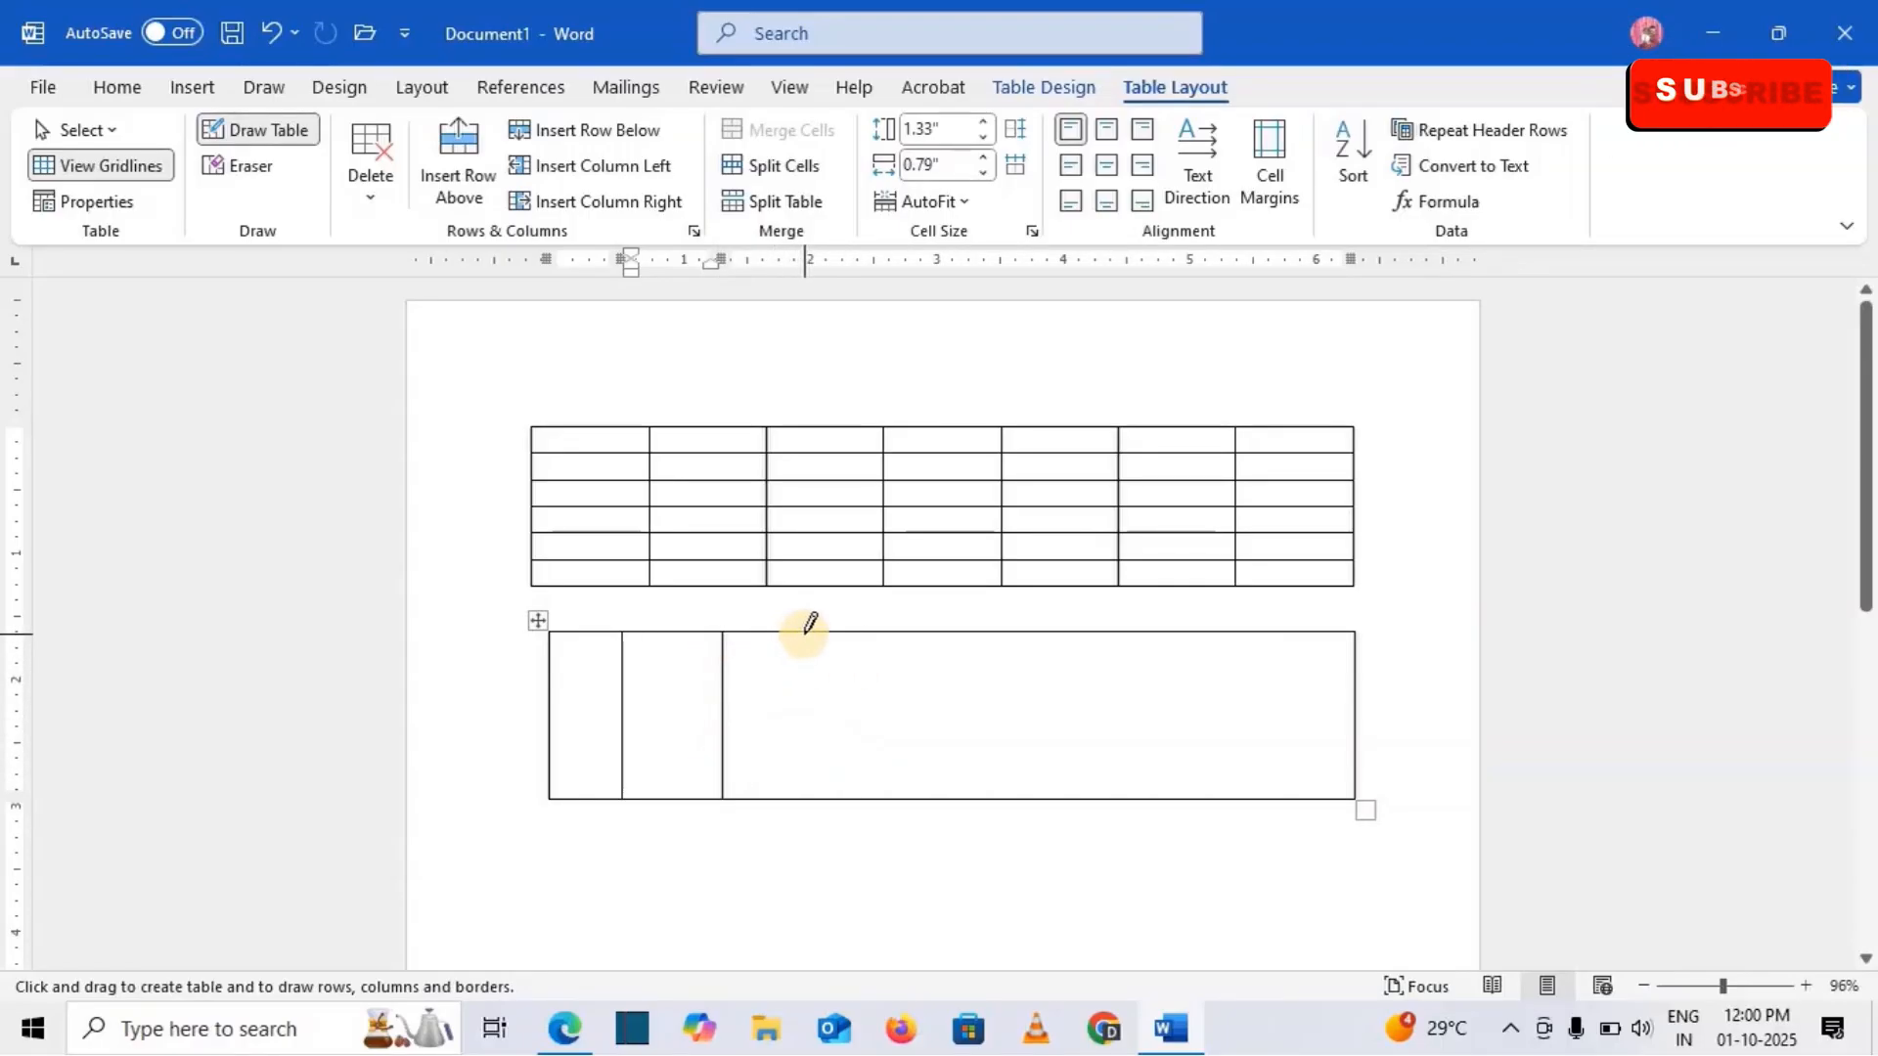
pyautogui.moveTo(804, 631); pyautogui.dragTo(808, 782)
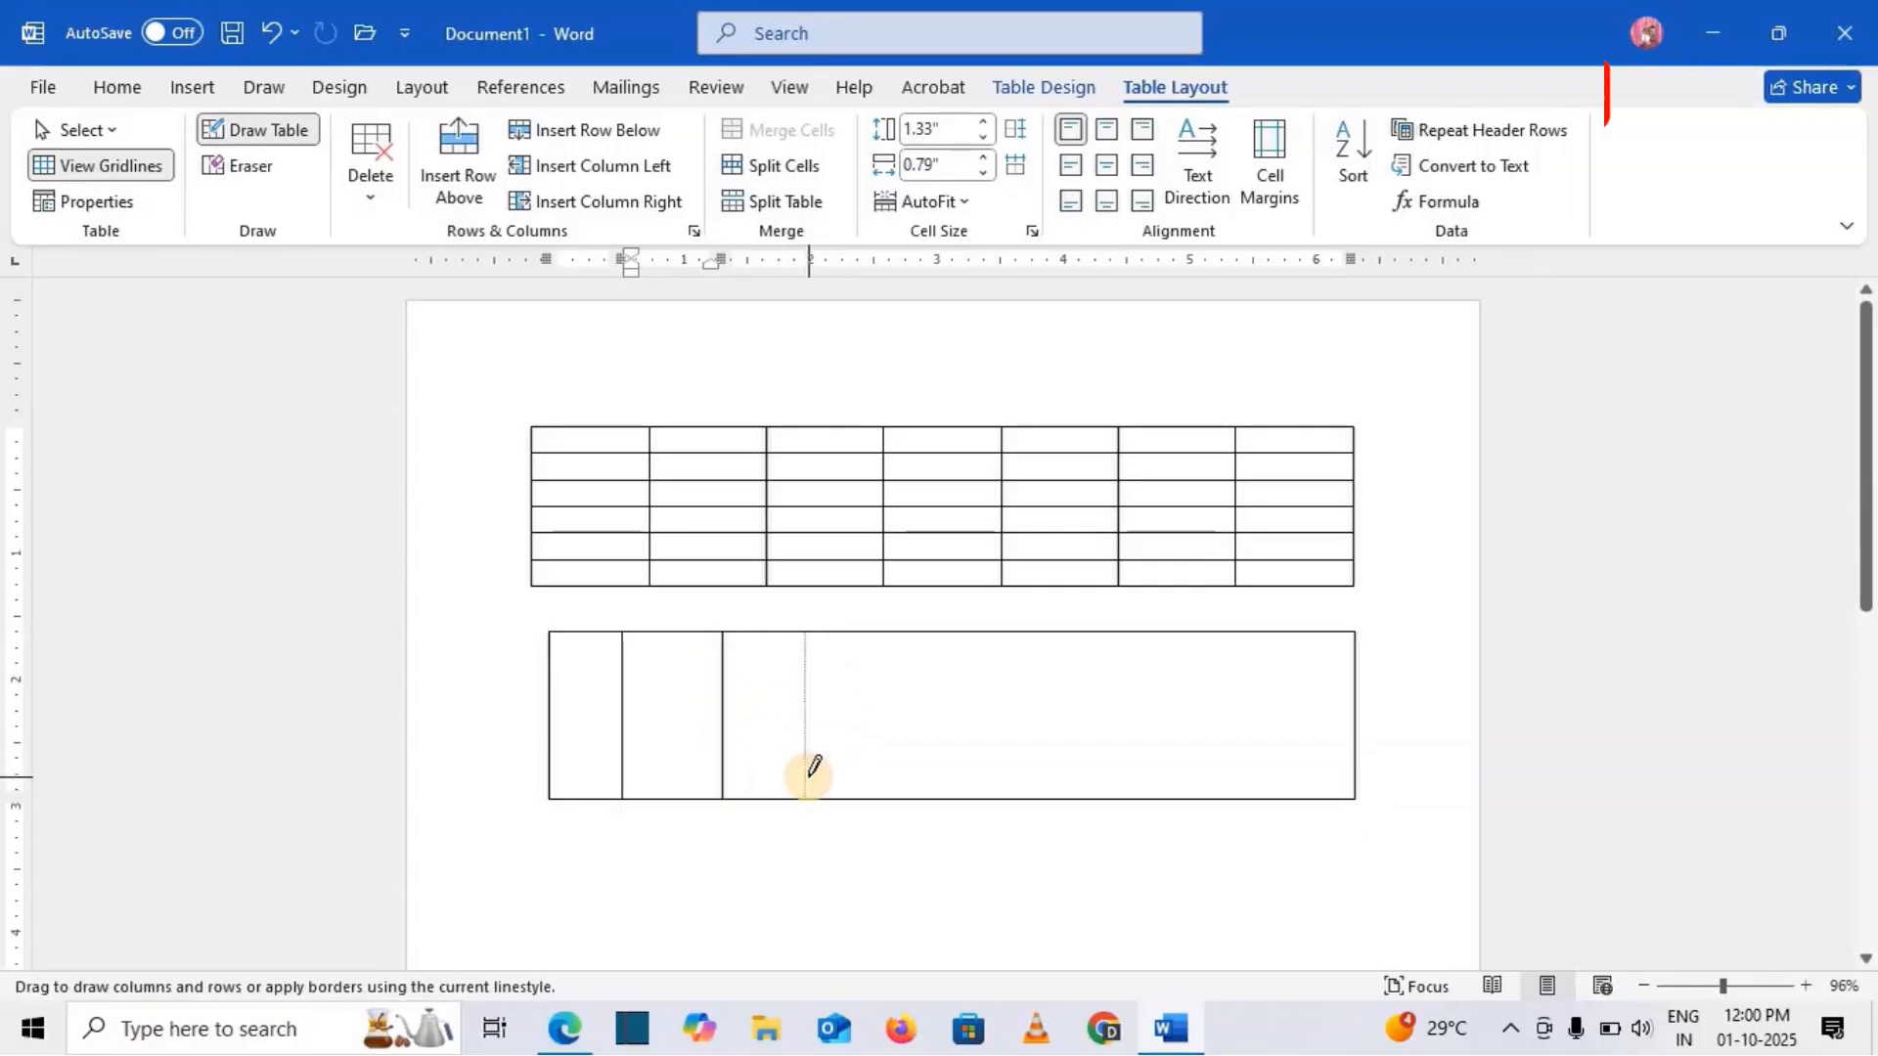
pyautogui.moveTo(910, 628)
pyautogui.mouseDown()
pyautogui.moveTo(910, 766)
pyautogui.moveTo(944, 728)
pyautogui.mouseUp()
pyautogui.moveTo(1014, 633)
pyautogui.mouseDown()
pyautogui.moveTo(1018, 772)
pyautogui.moveTo(1035, 775)
pyautogui.mouseUp()
pyautogui.moveTo(1125, 631); pyautogui.dragTo(1125, 774)
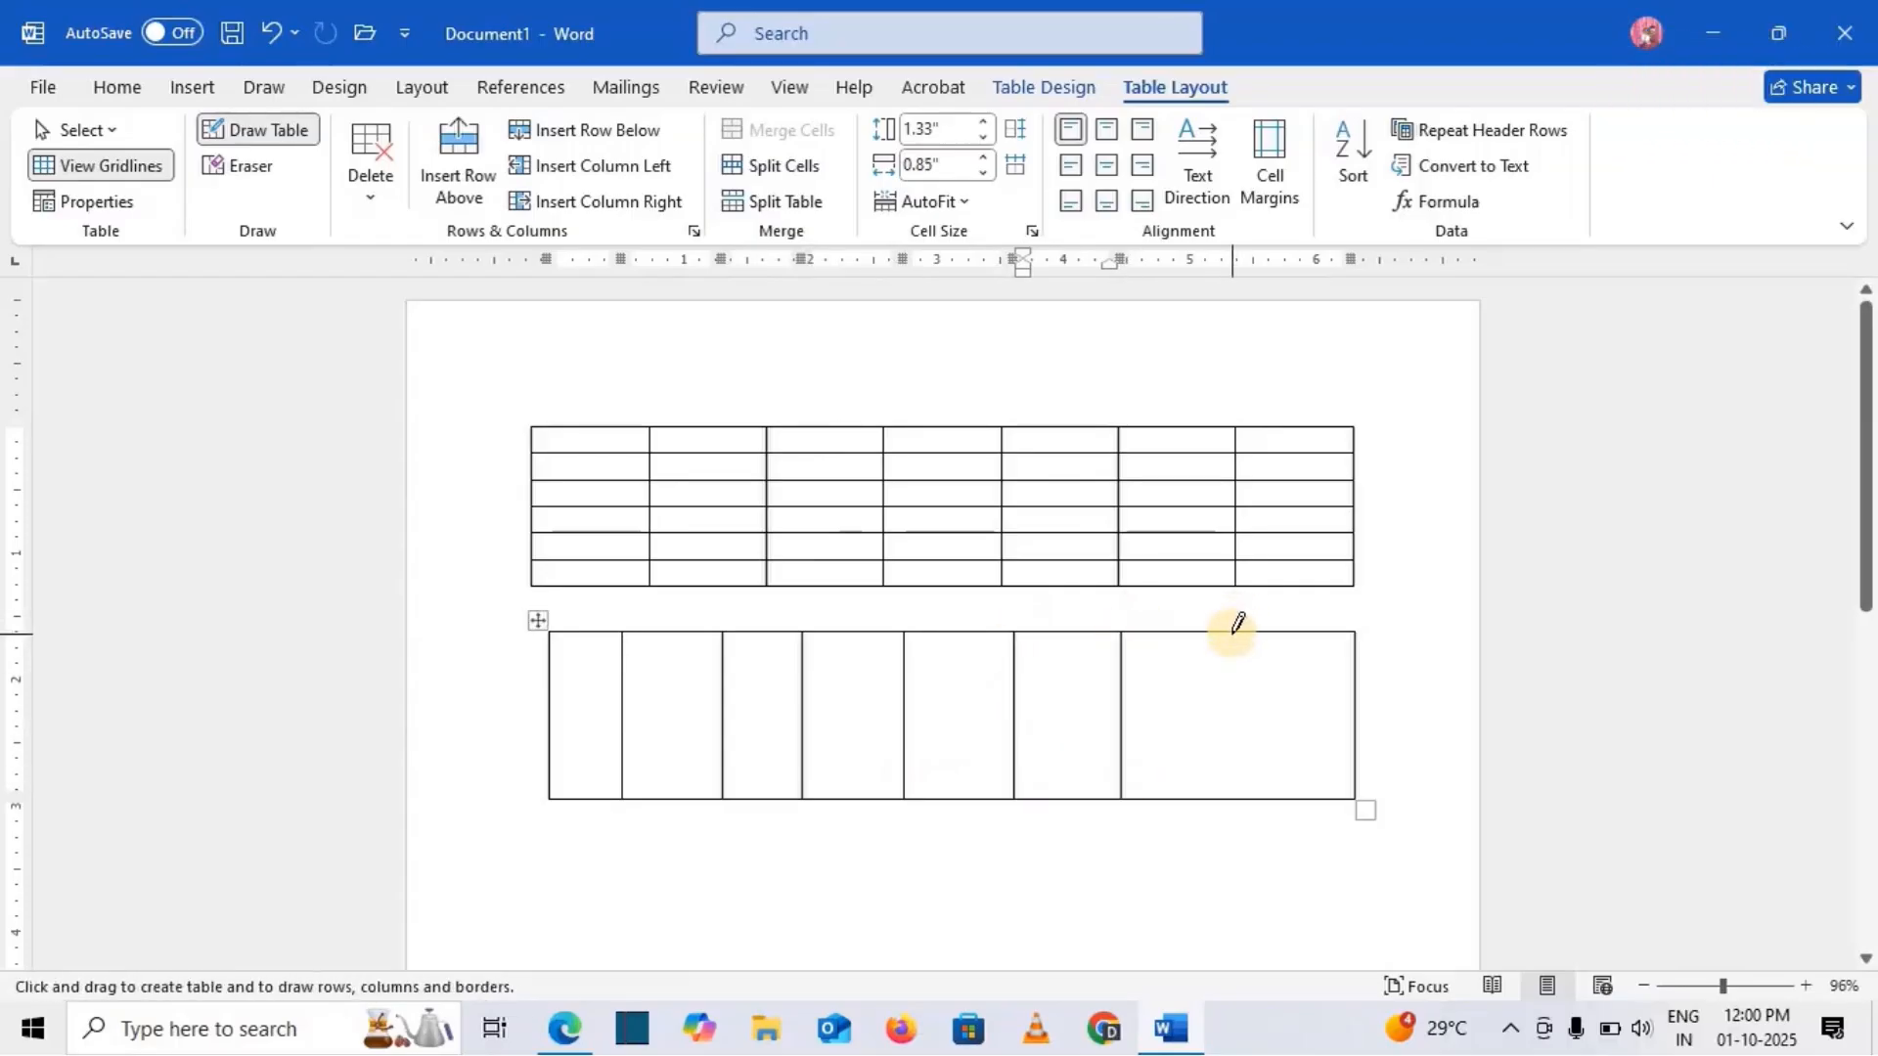
pyautogui.moveTo(1231, 631); pyautogui.dragTo(1236, 778)
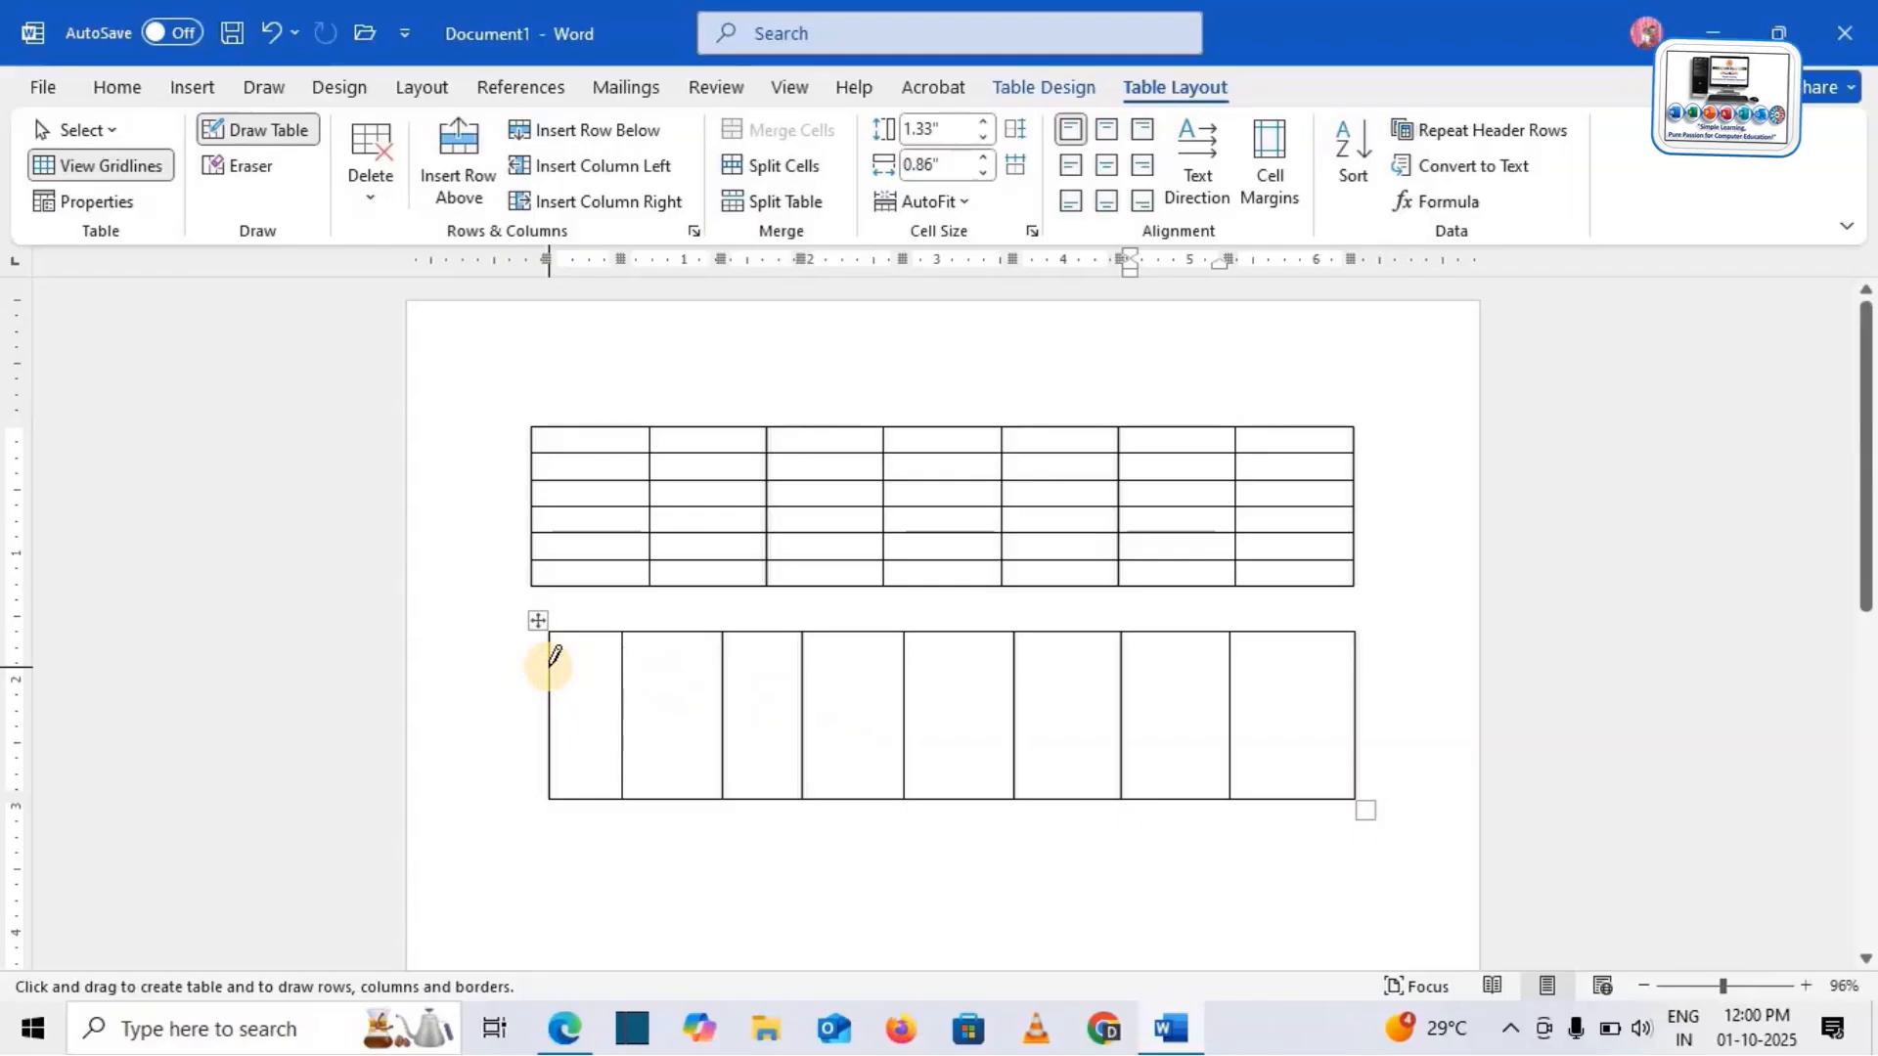
# Step: Draw six horizontal lines across the hand-drawn table to divide it into seven rows, and stop drawing
pyautogui.moveTo(791, 660)
pyautogui.mouseDown()
pyautogui.moveTo(1278, 651)
pyautogui.moveTo(1242, 648)
pyautogui.mouseUp()
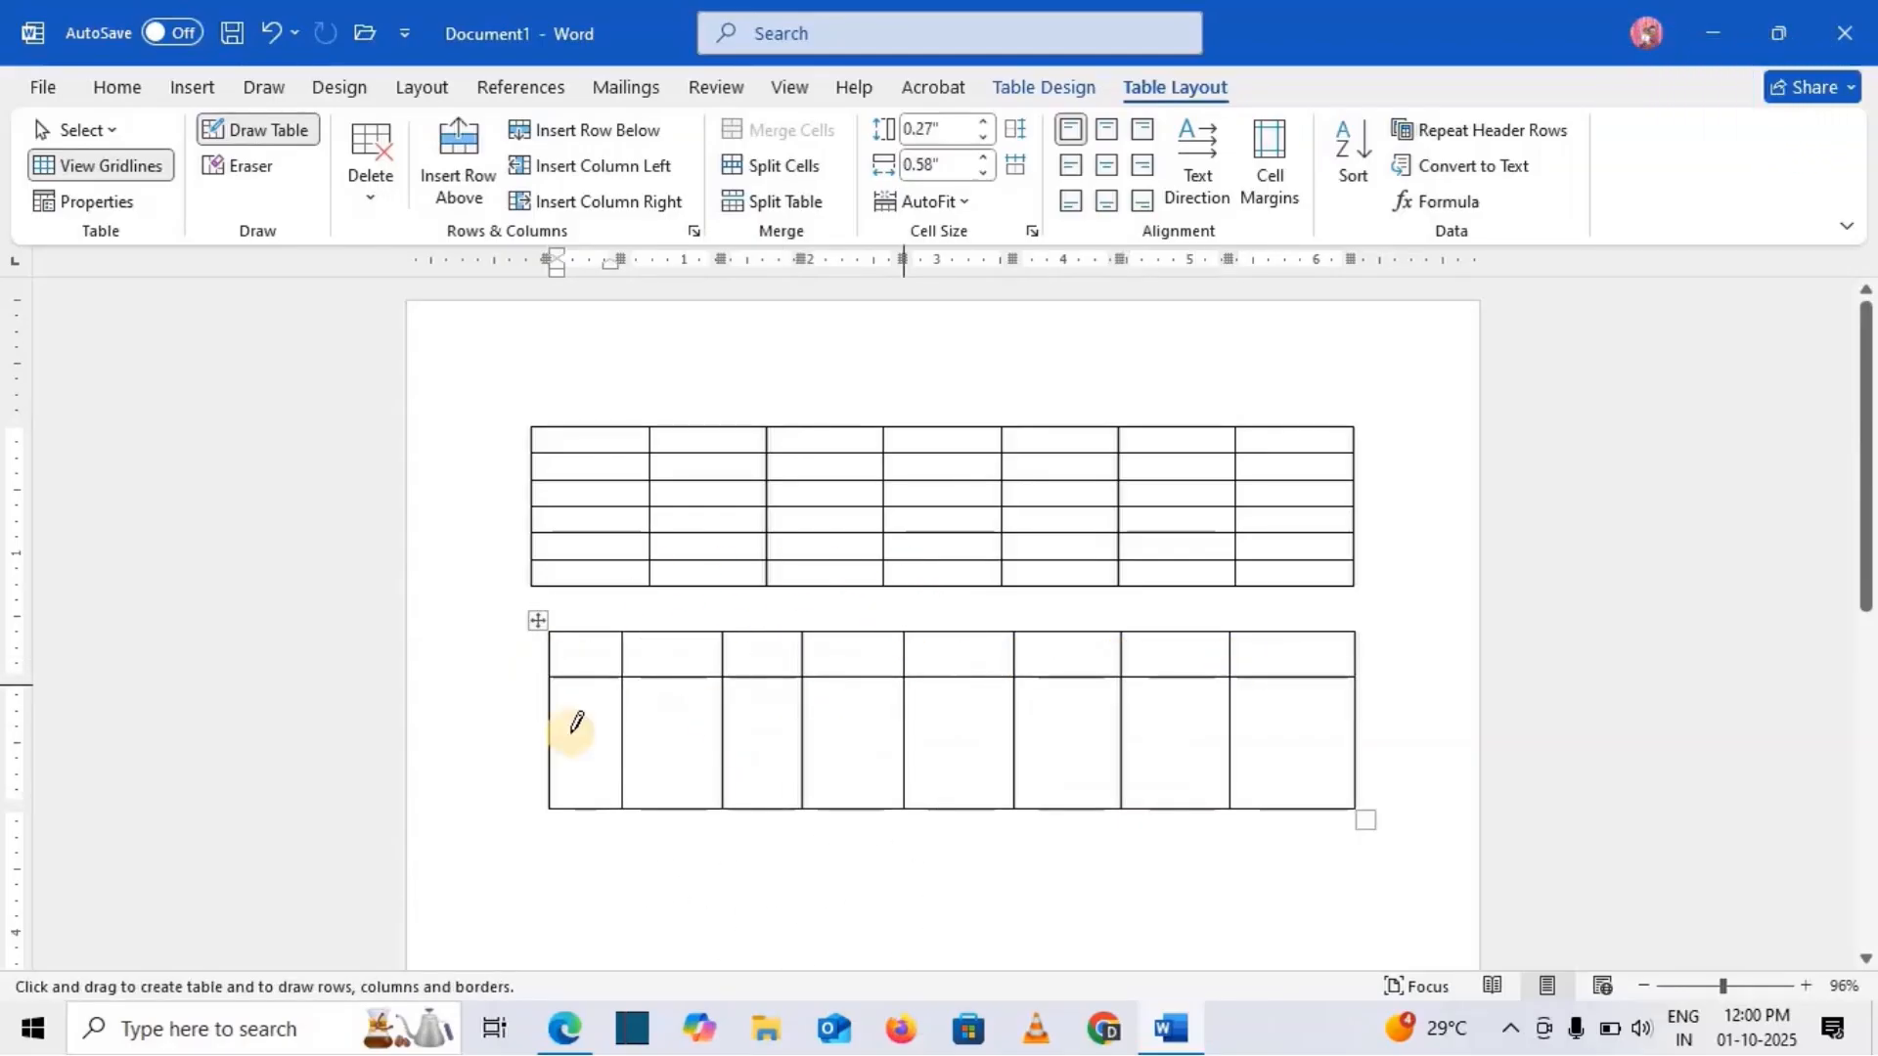
pyautogui.moveTo(553, 714)
pyautogui.mouseDown()
pyautogui.moveTo(1036, 690)
pyautogui.moveTo(1261, 701)
pyautogui.mouseUp()
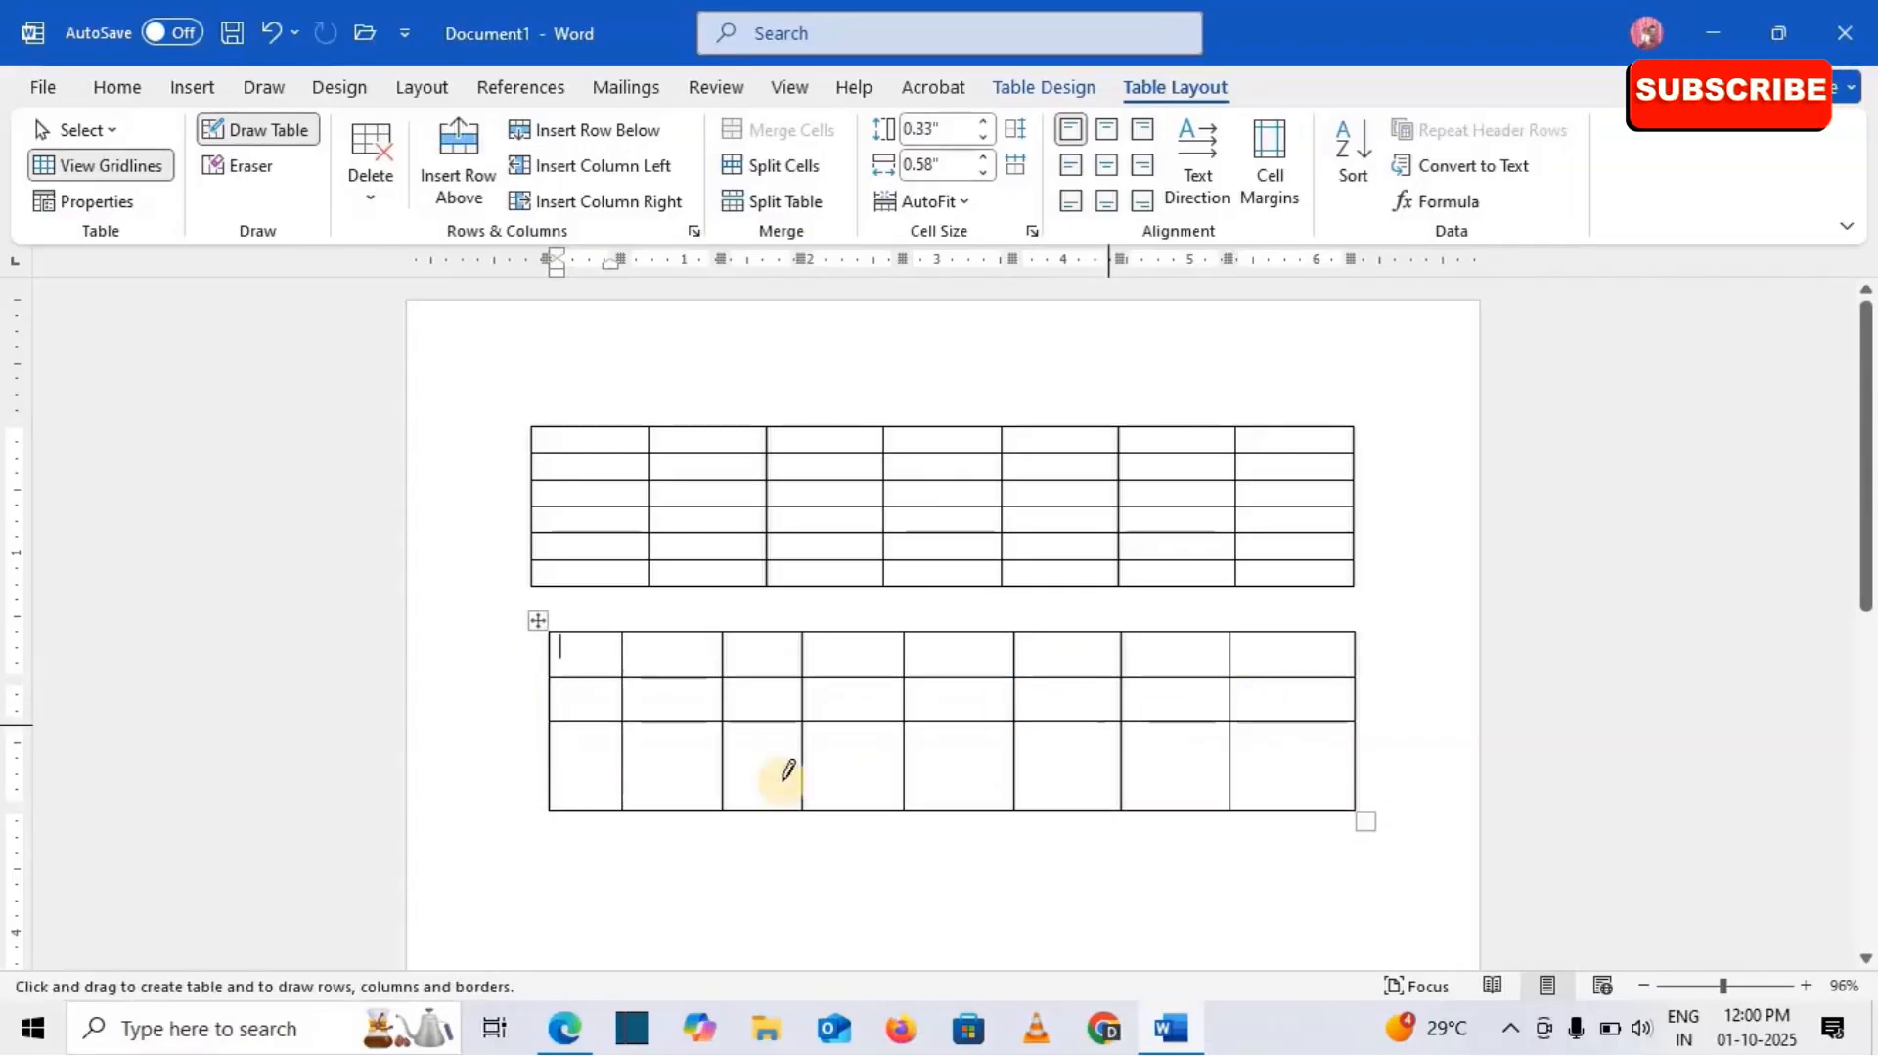
pyautogui.moveTo(573, 741)
pyautogui.mouseDown()
pyautogui.moveTo(1111, 718)
pyautogui.moveTo(1320, 744)
pyautogui.mouseUp()
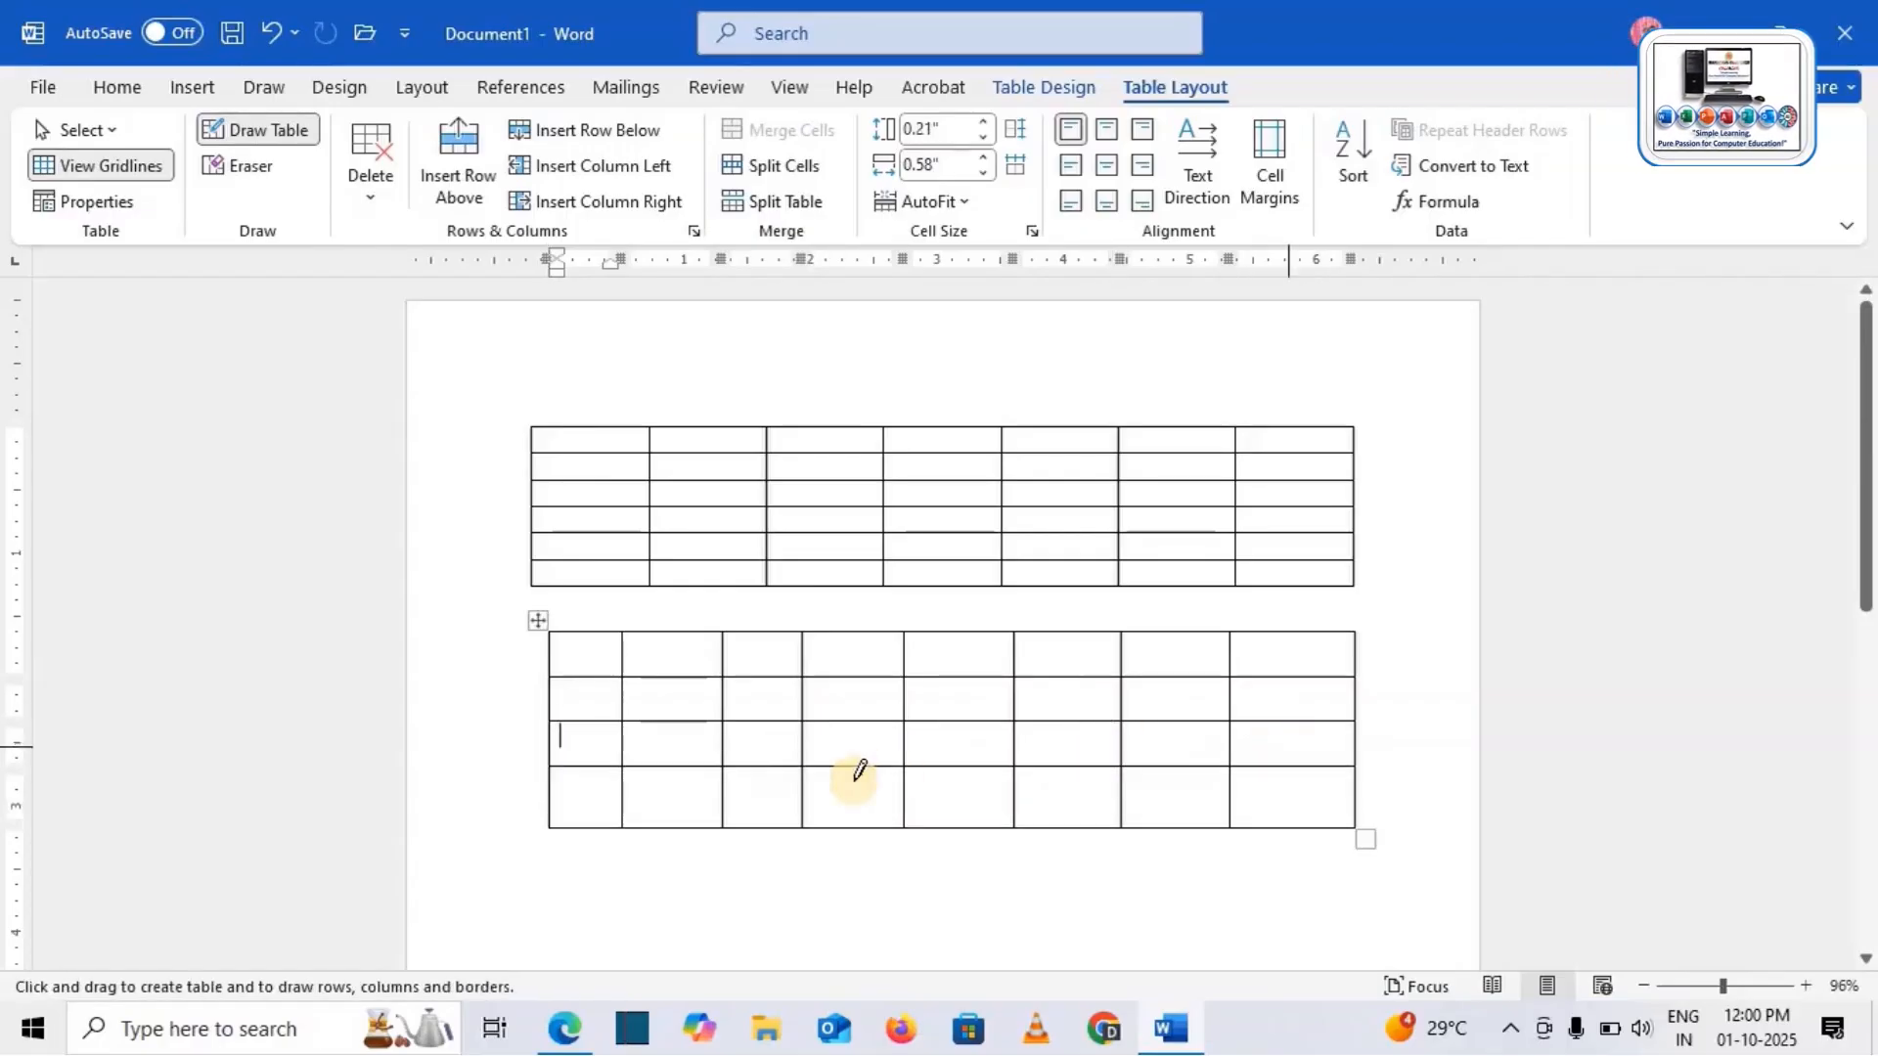
pyautogui.moveTo(549, 788)
pyautogui.mouseDown()
pyautogui.moveTo(1043, 805)
pyautogui.moveTo(1334, 772)
pyautogui.mouseUp()
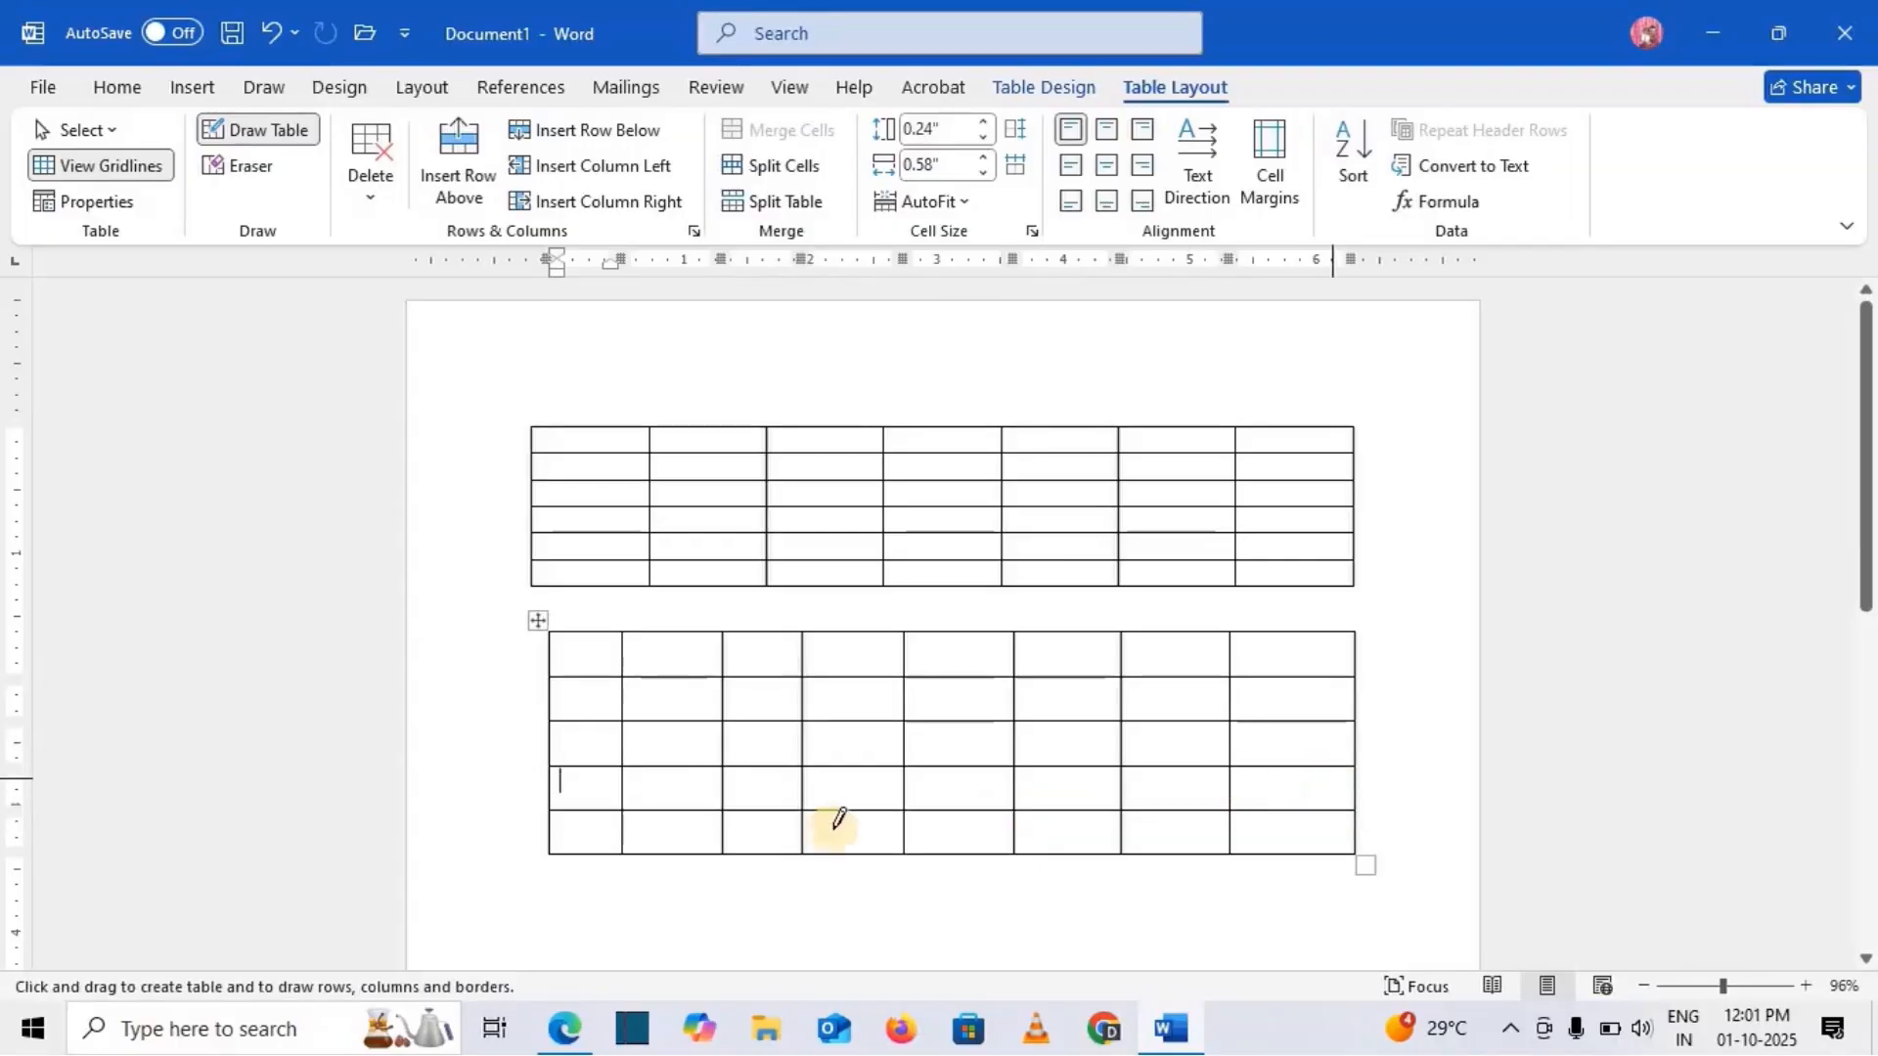
pyautogui.moveTo(550, 830); pyautogui.dragTo(1337, 822)
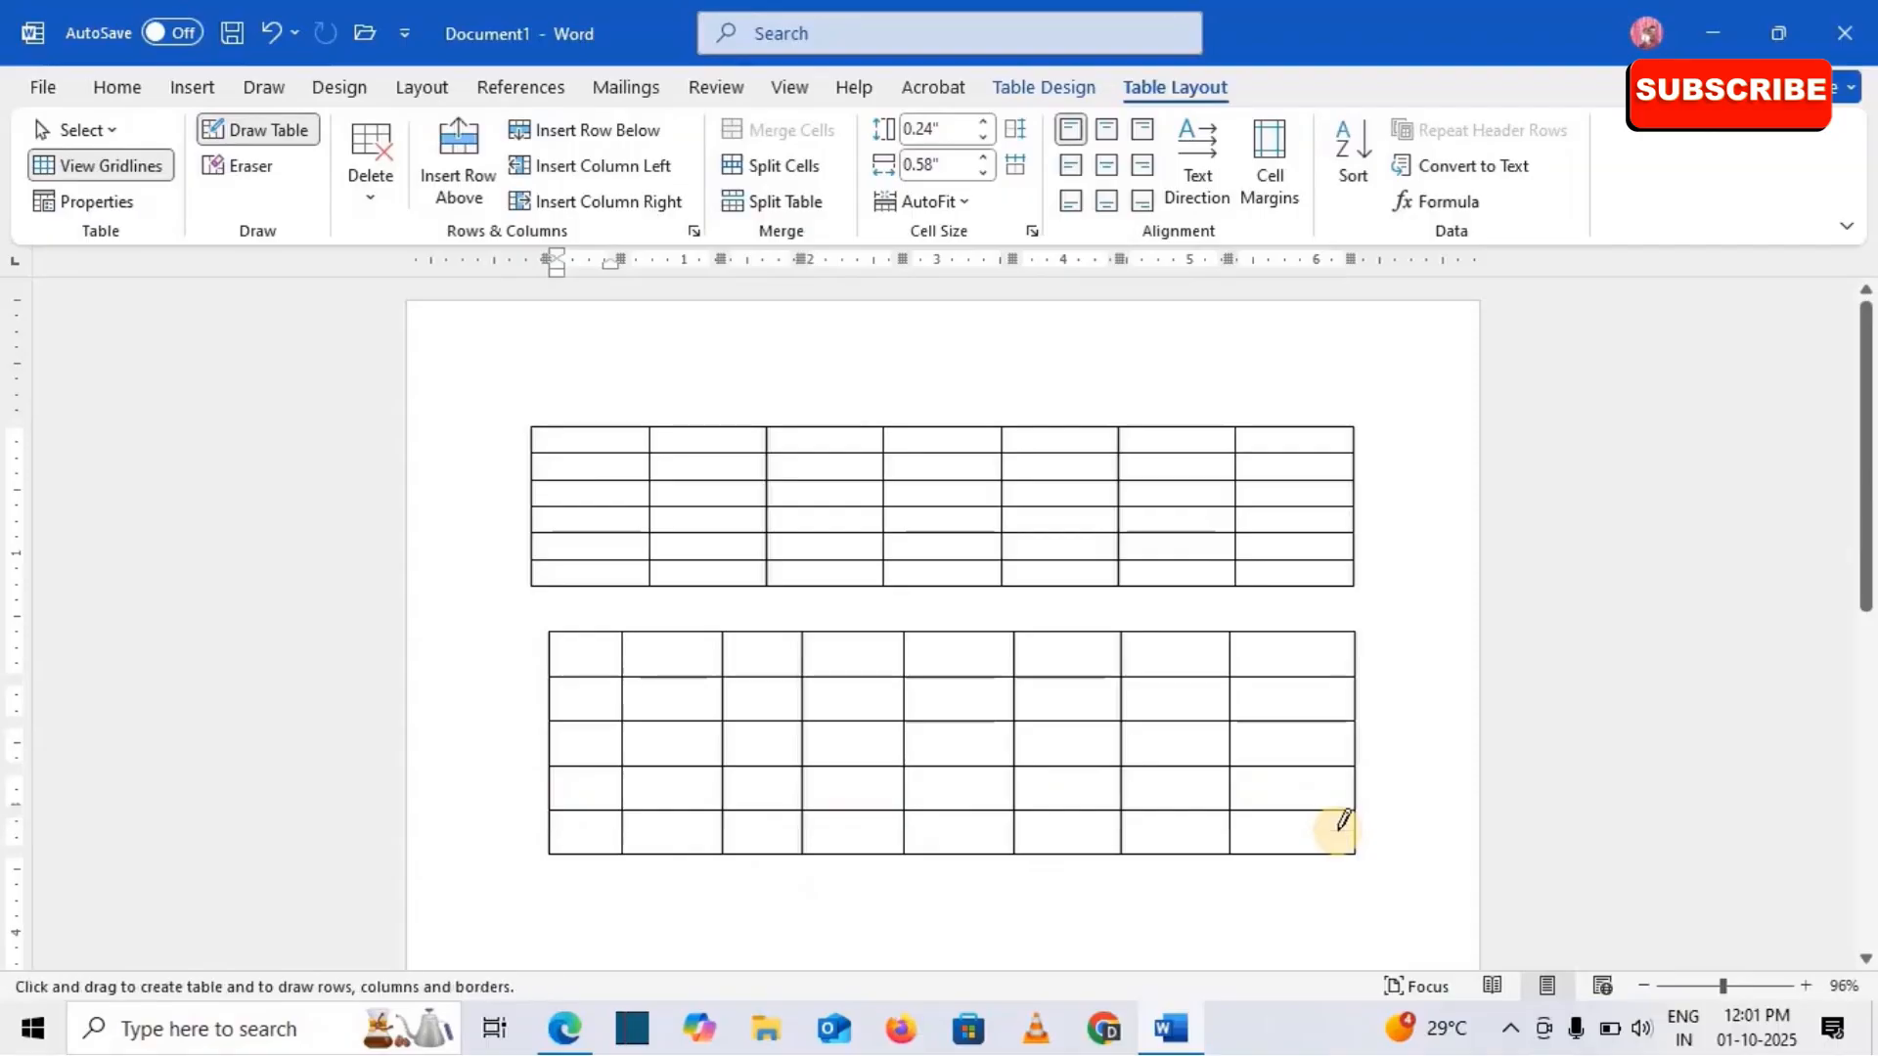
pyautogui.moveTo(554, 862)
pyautogui.mouseDown()
pyautogui.moveTo(780, 880)
pyautogui.moveTo(1318, 870)
pyautogui.mouseUp()
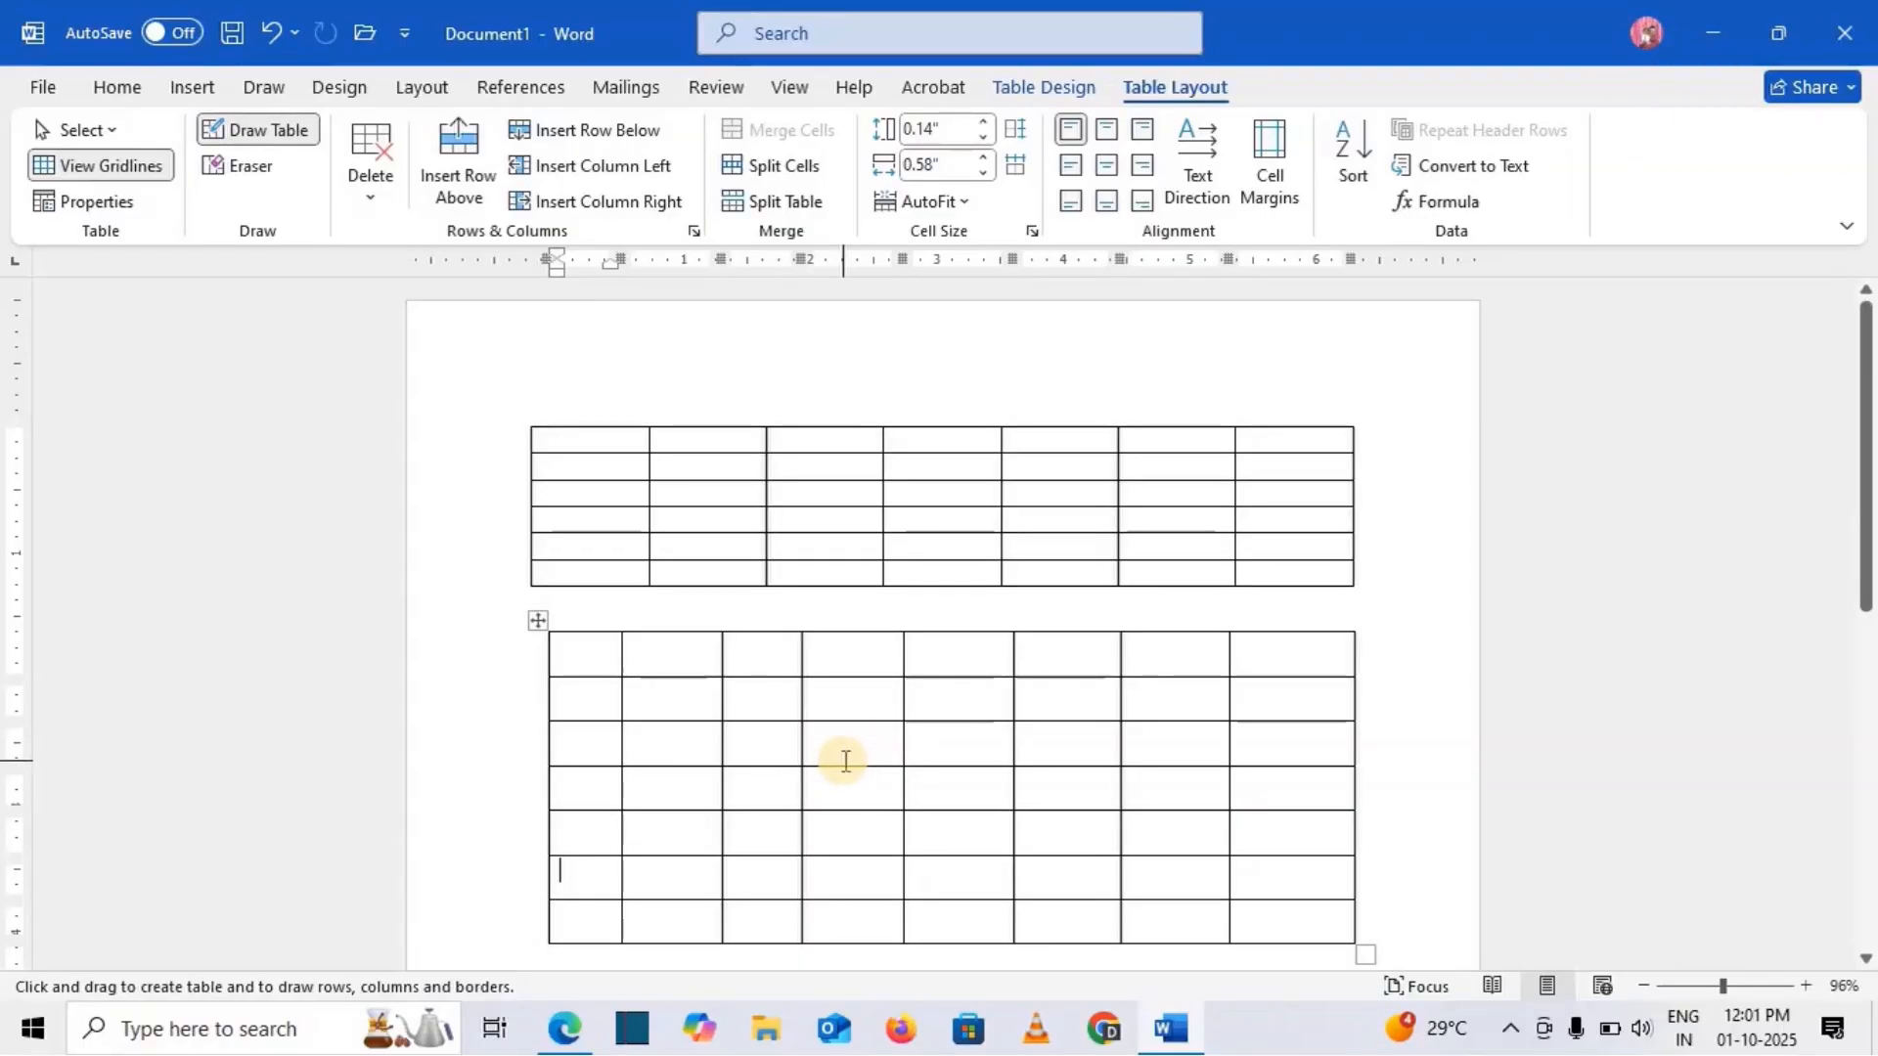
pyautogui.press('Escape')
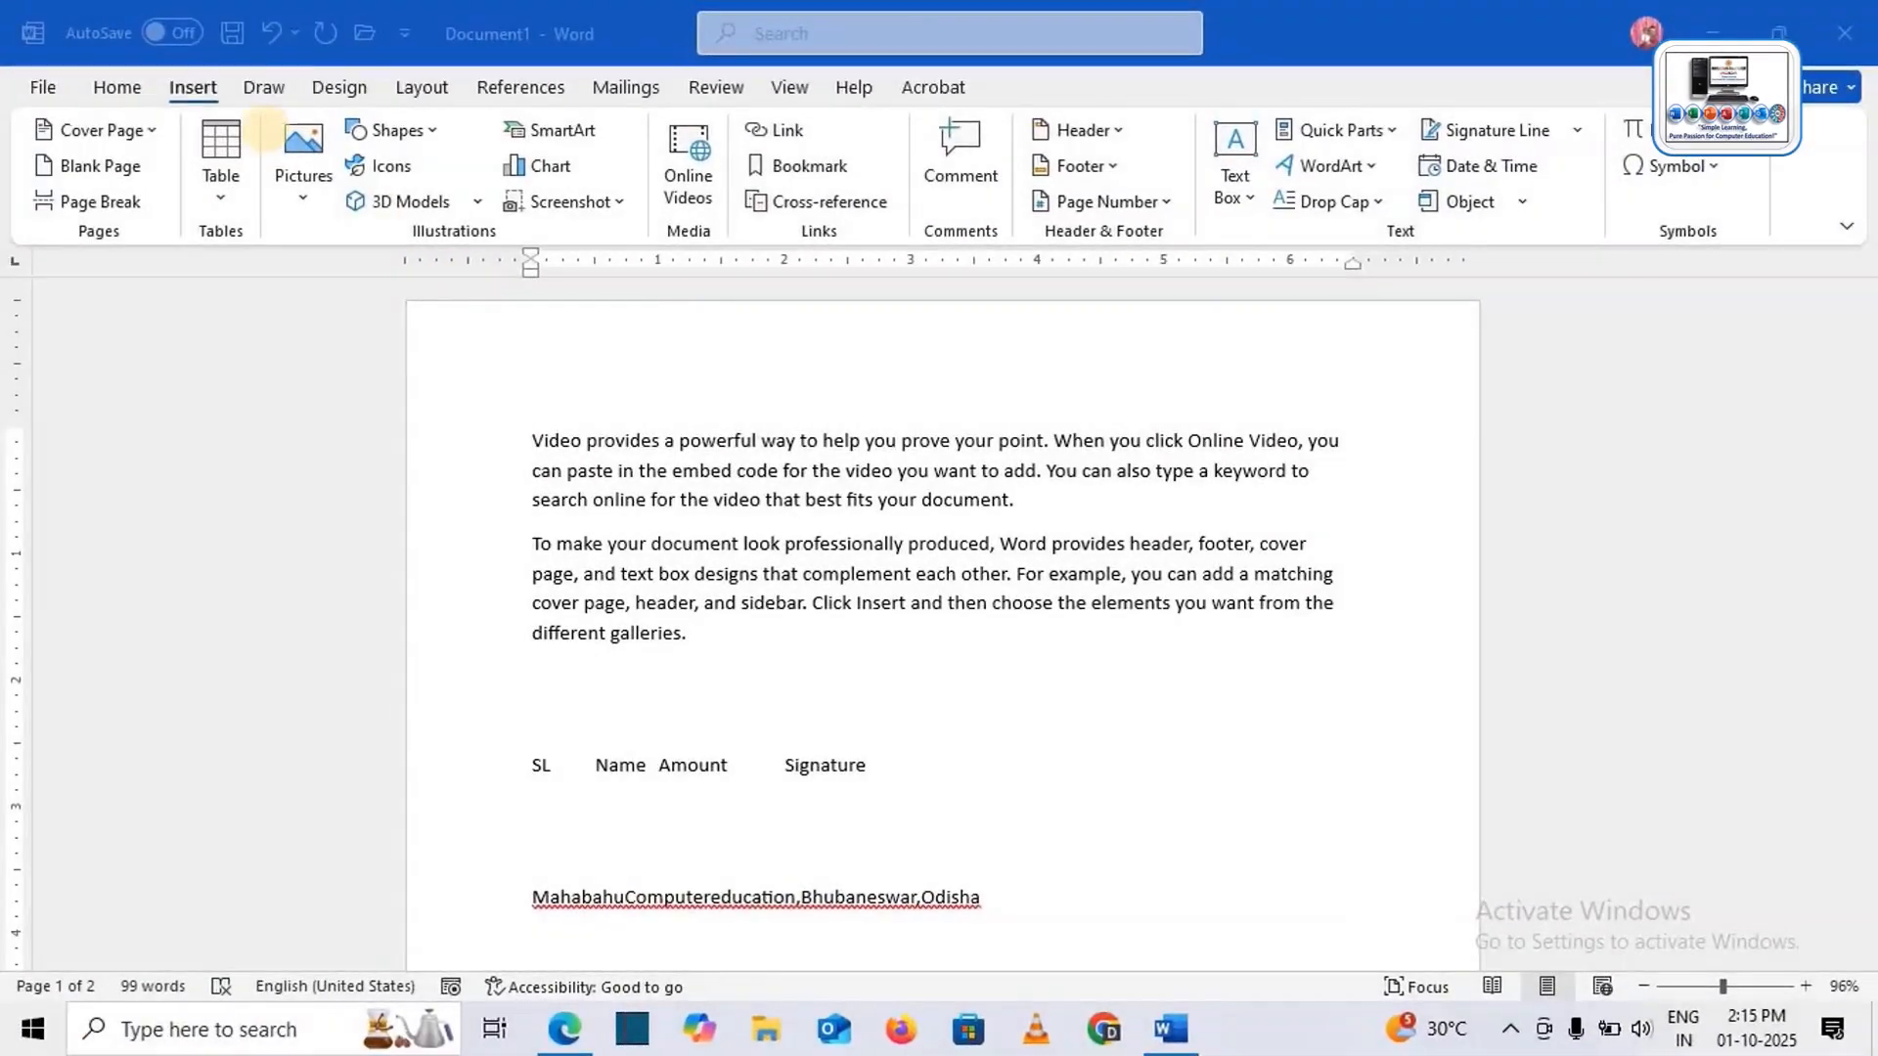
# Step: Start converting the two opening paragraphs to a table and set the fixed column width to Auto
pyautogui.click(220, 175)
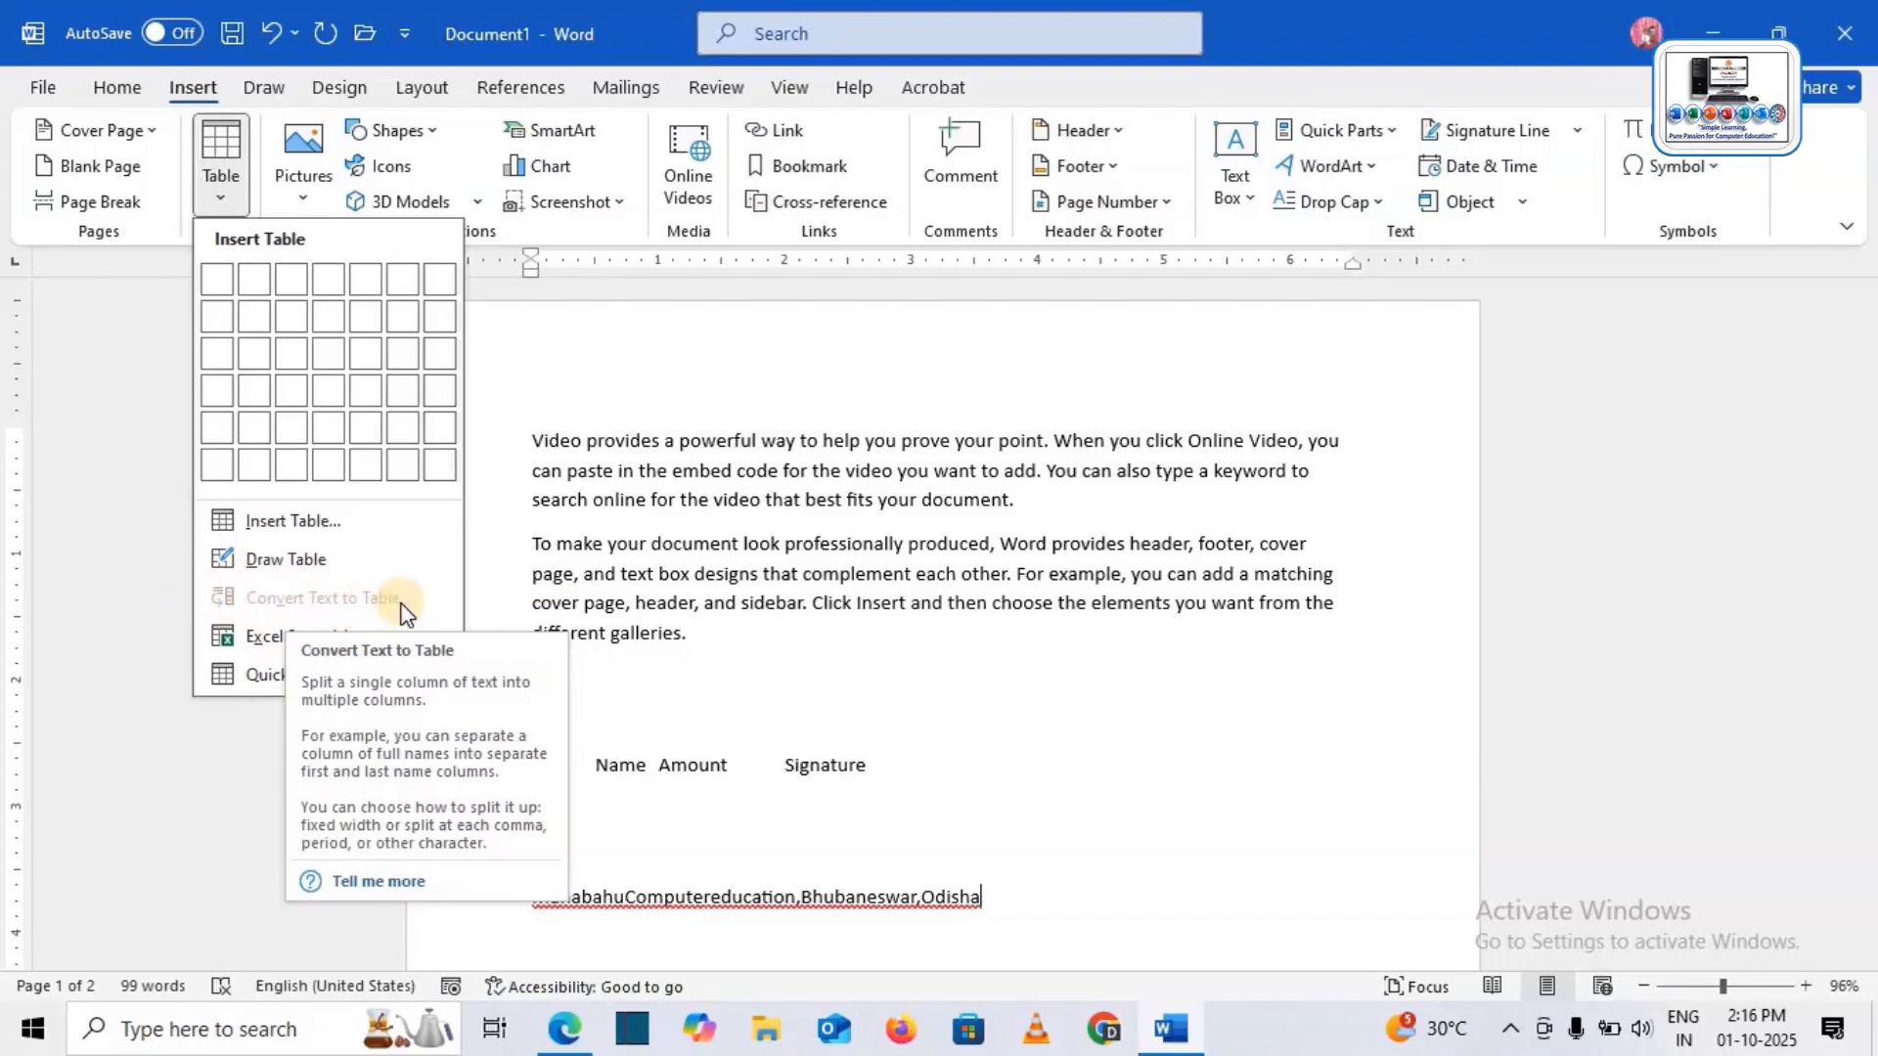
pyautogui.click(767, 689)
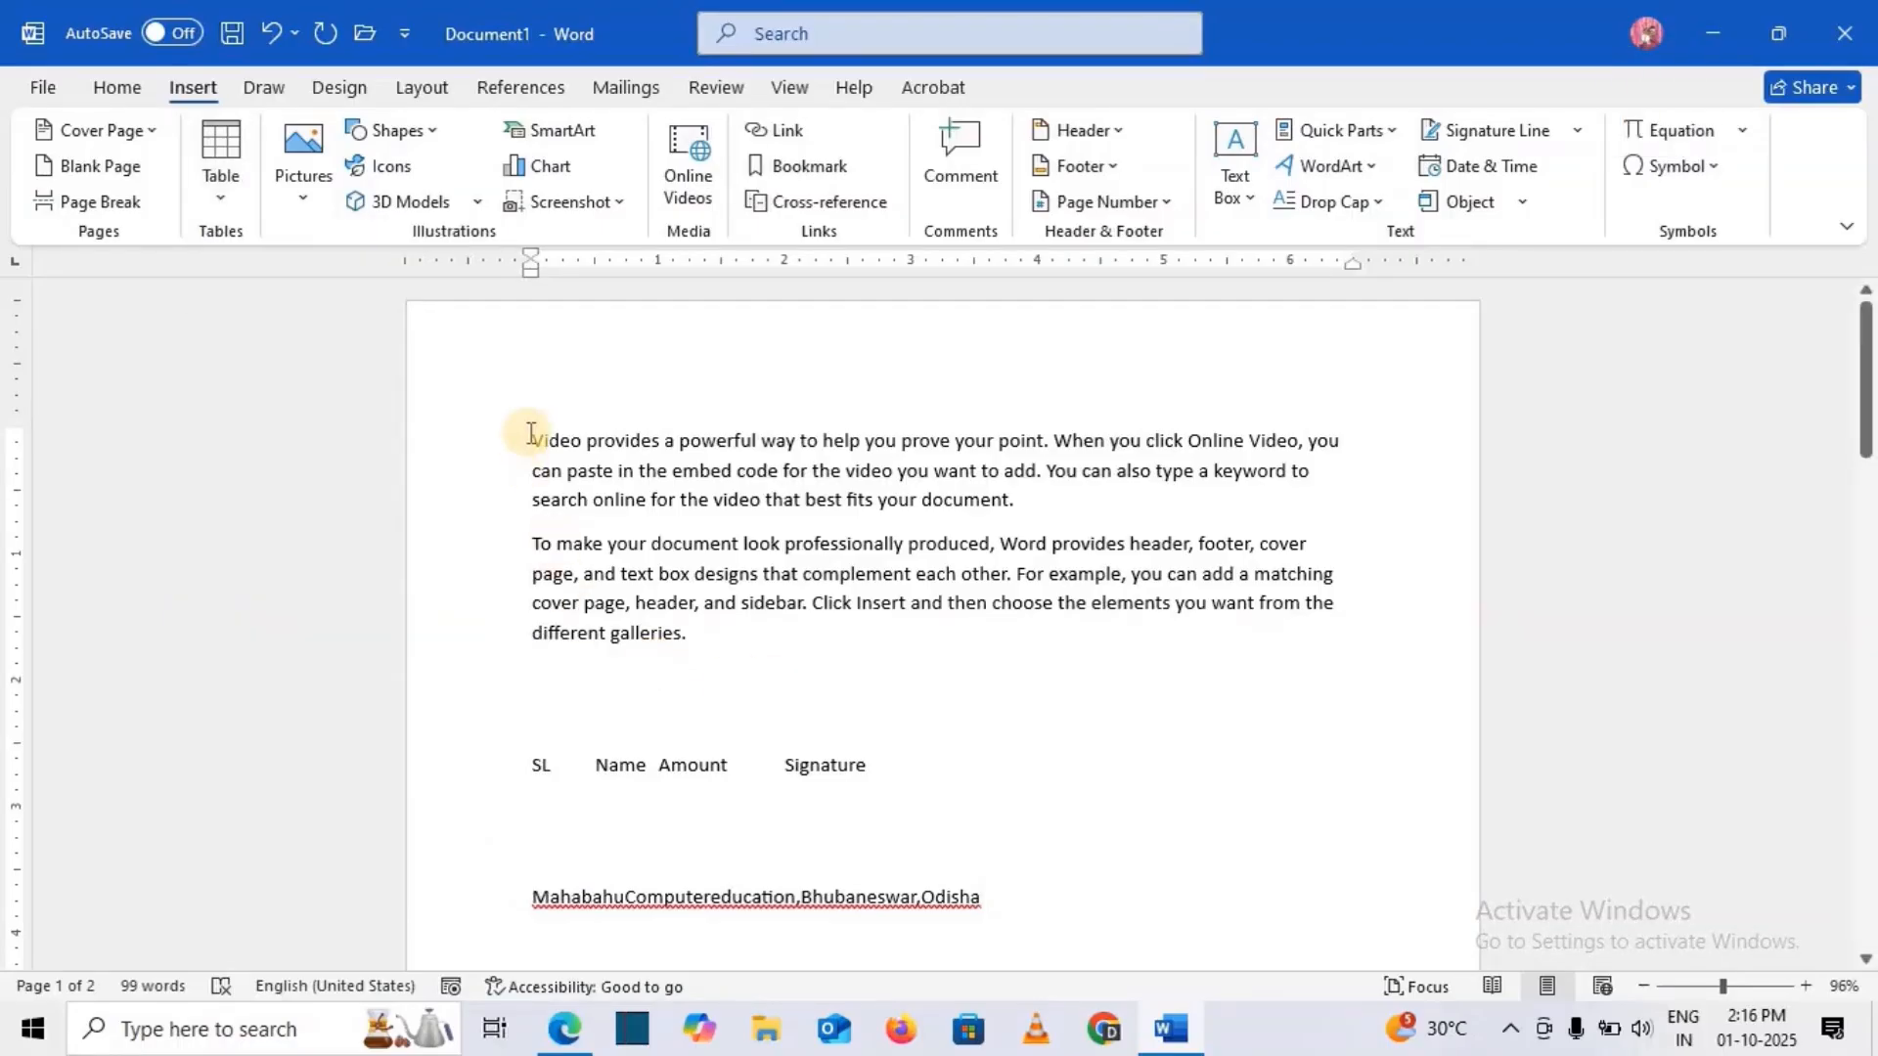
pyautogui.moveTo(532, 437); pyautogui.dragTo(837, 640)
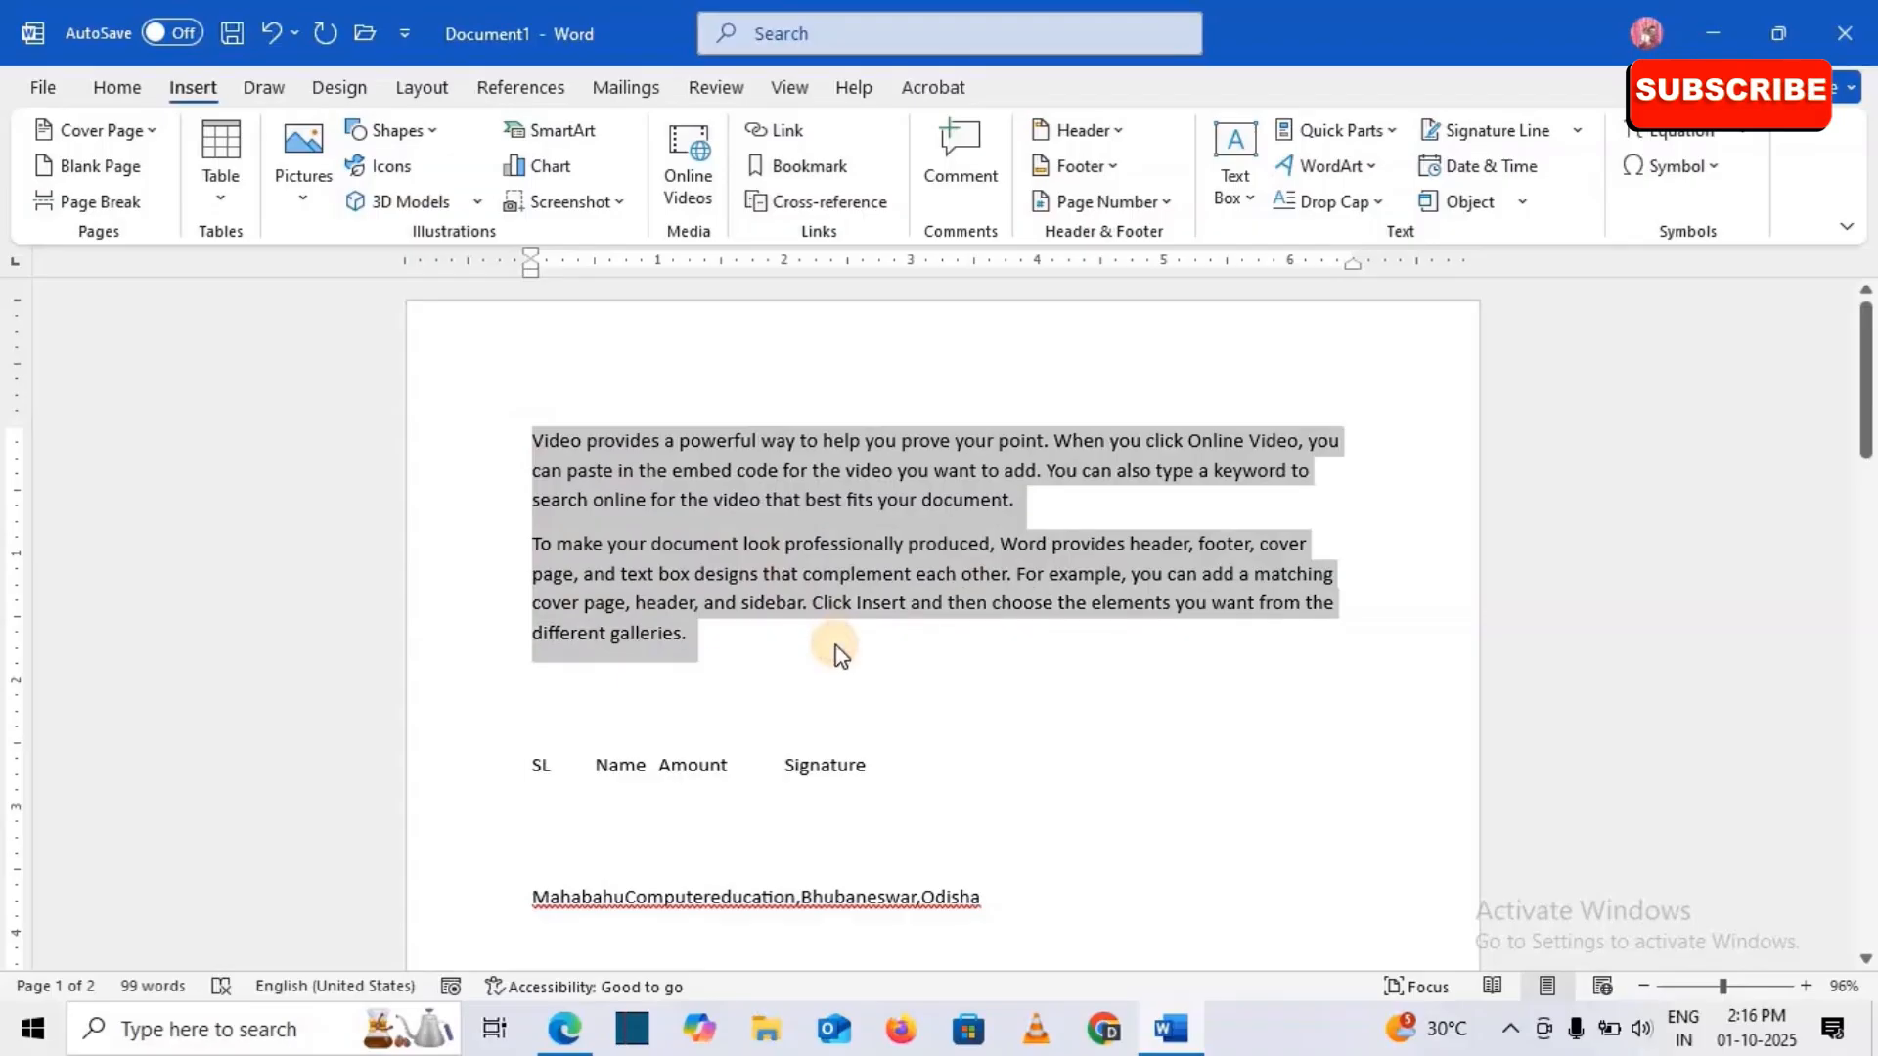
pyautogui.click(231, 202)
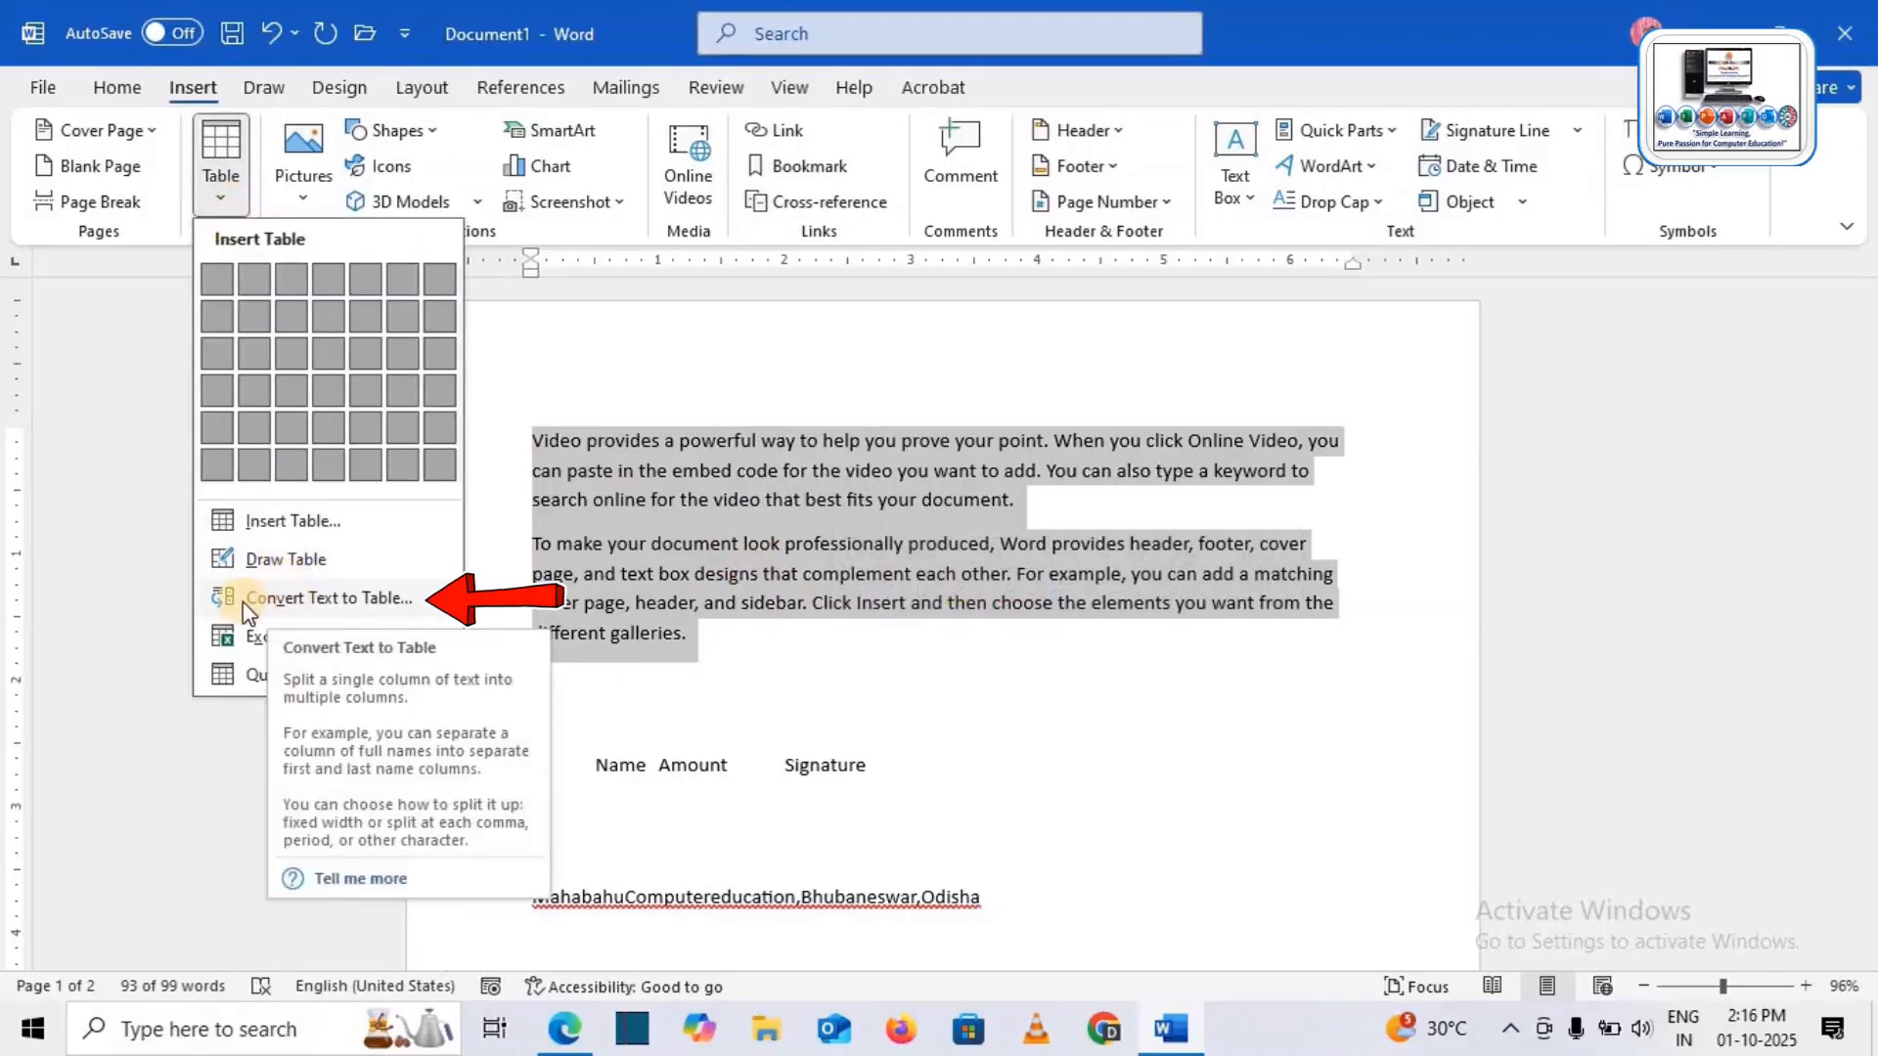
pyautogui.click(406, 600)
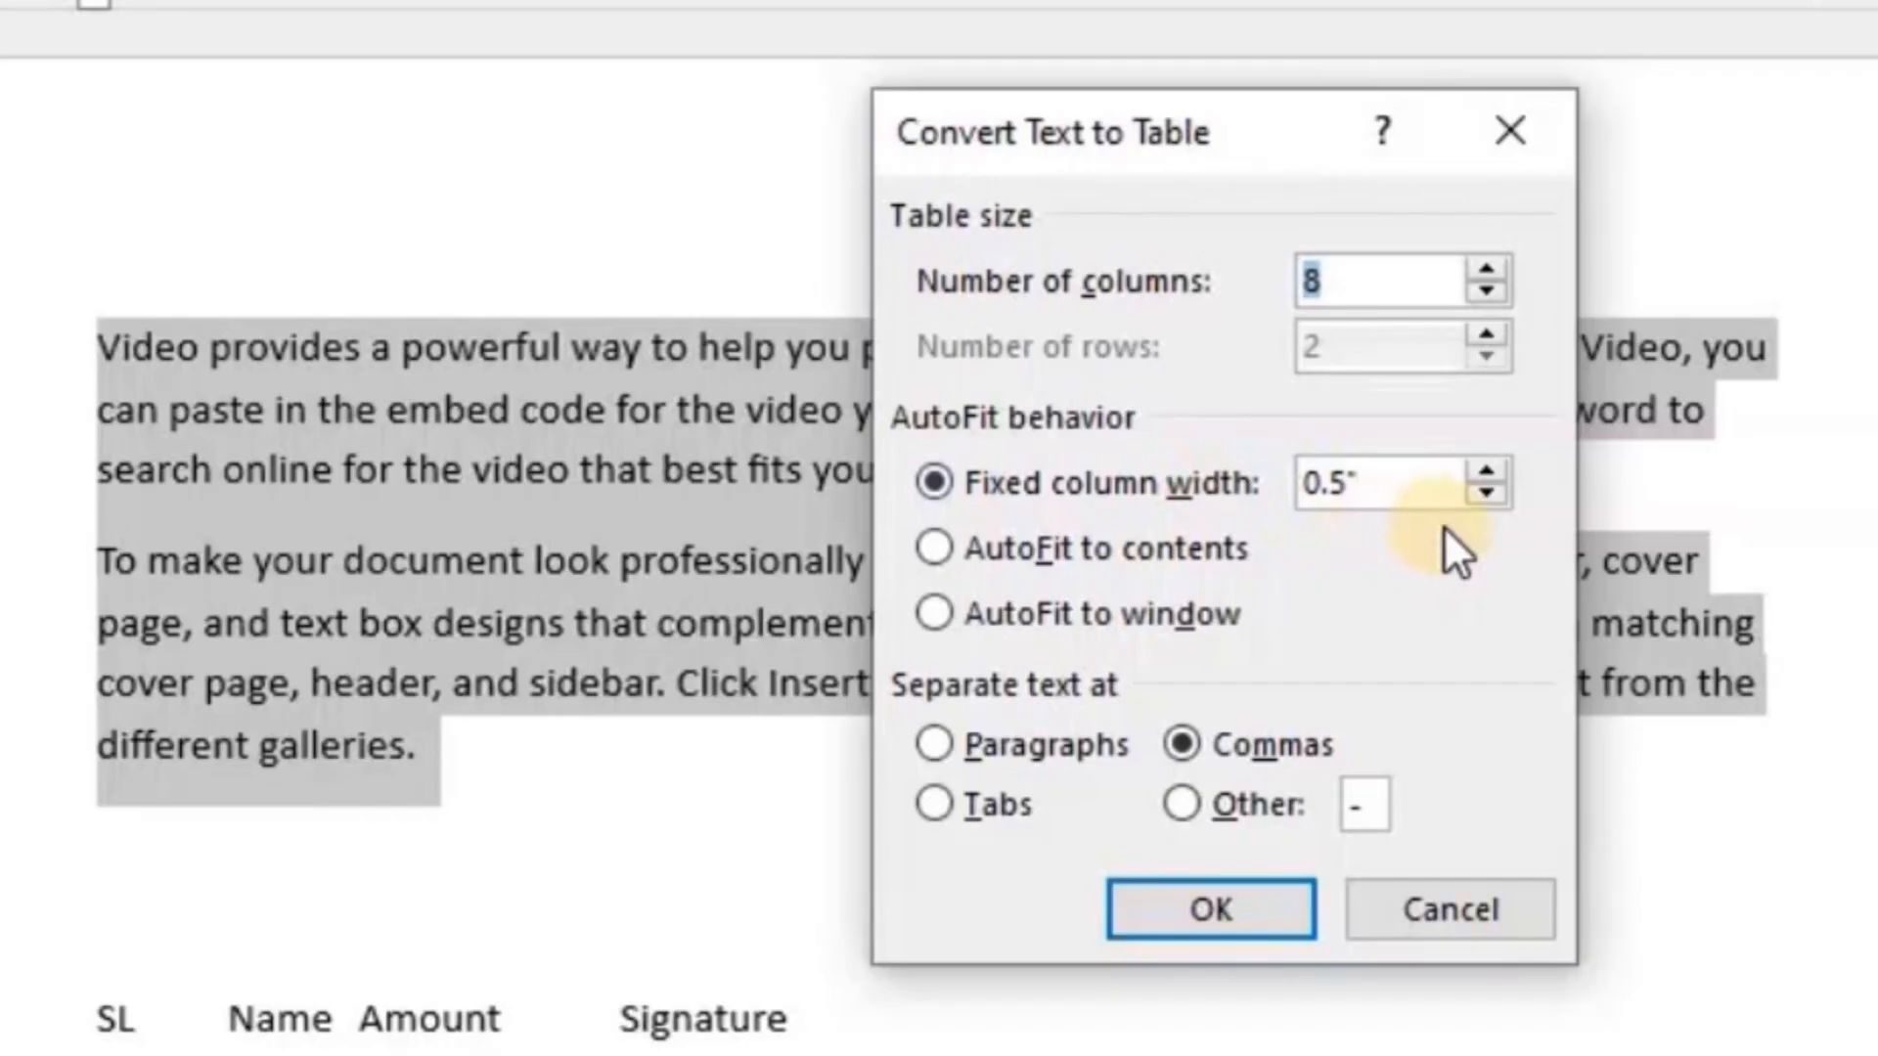
pyautogui.click(1486, 495)
pyautogui.click(1485, 494)
pyautogui.click(1486, 495)
pyautogui.click(1486, 495)
pyautogui.click(1486, 495)
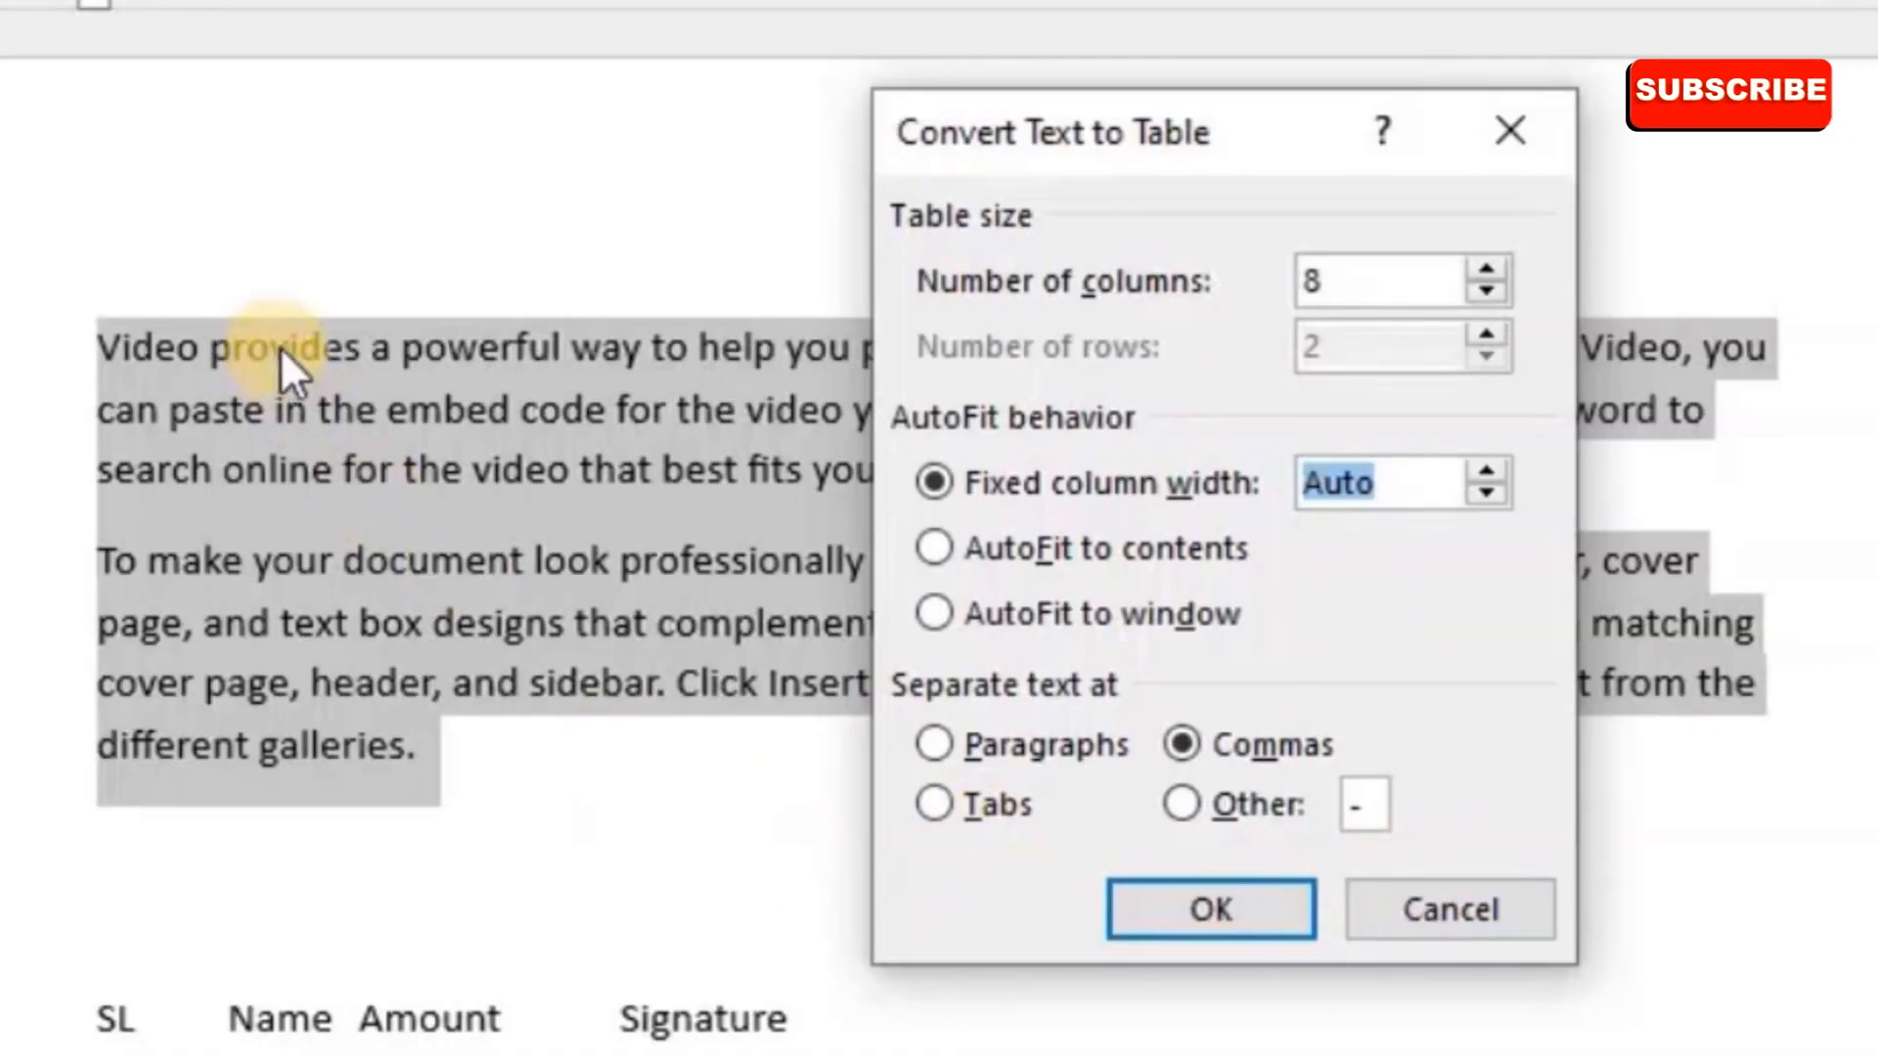
# Step: Separate the text at paragraphs with 1 column and complete the conversion to a table
pyautogui.click(937, 747)
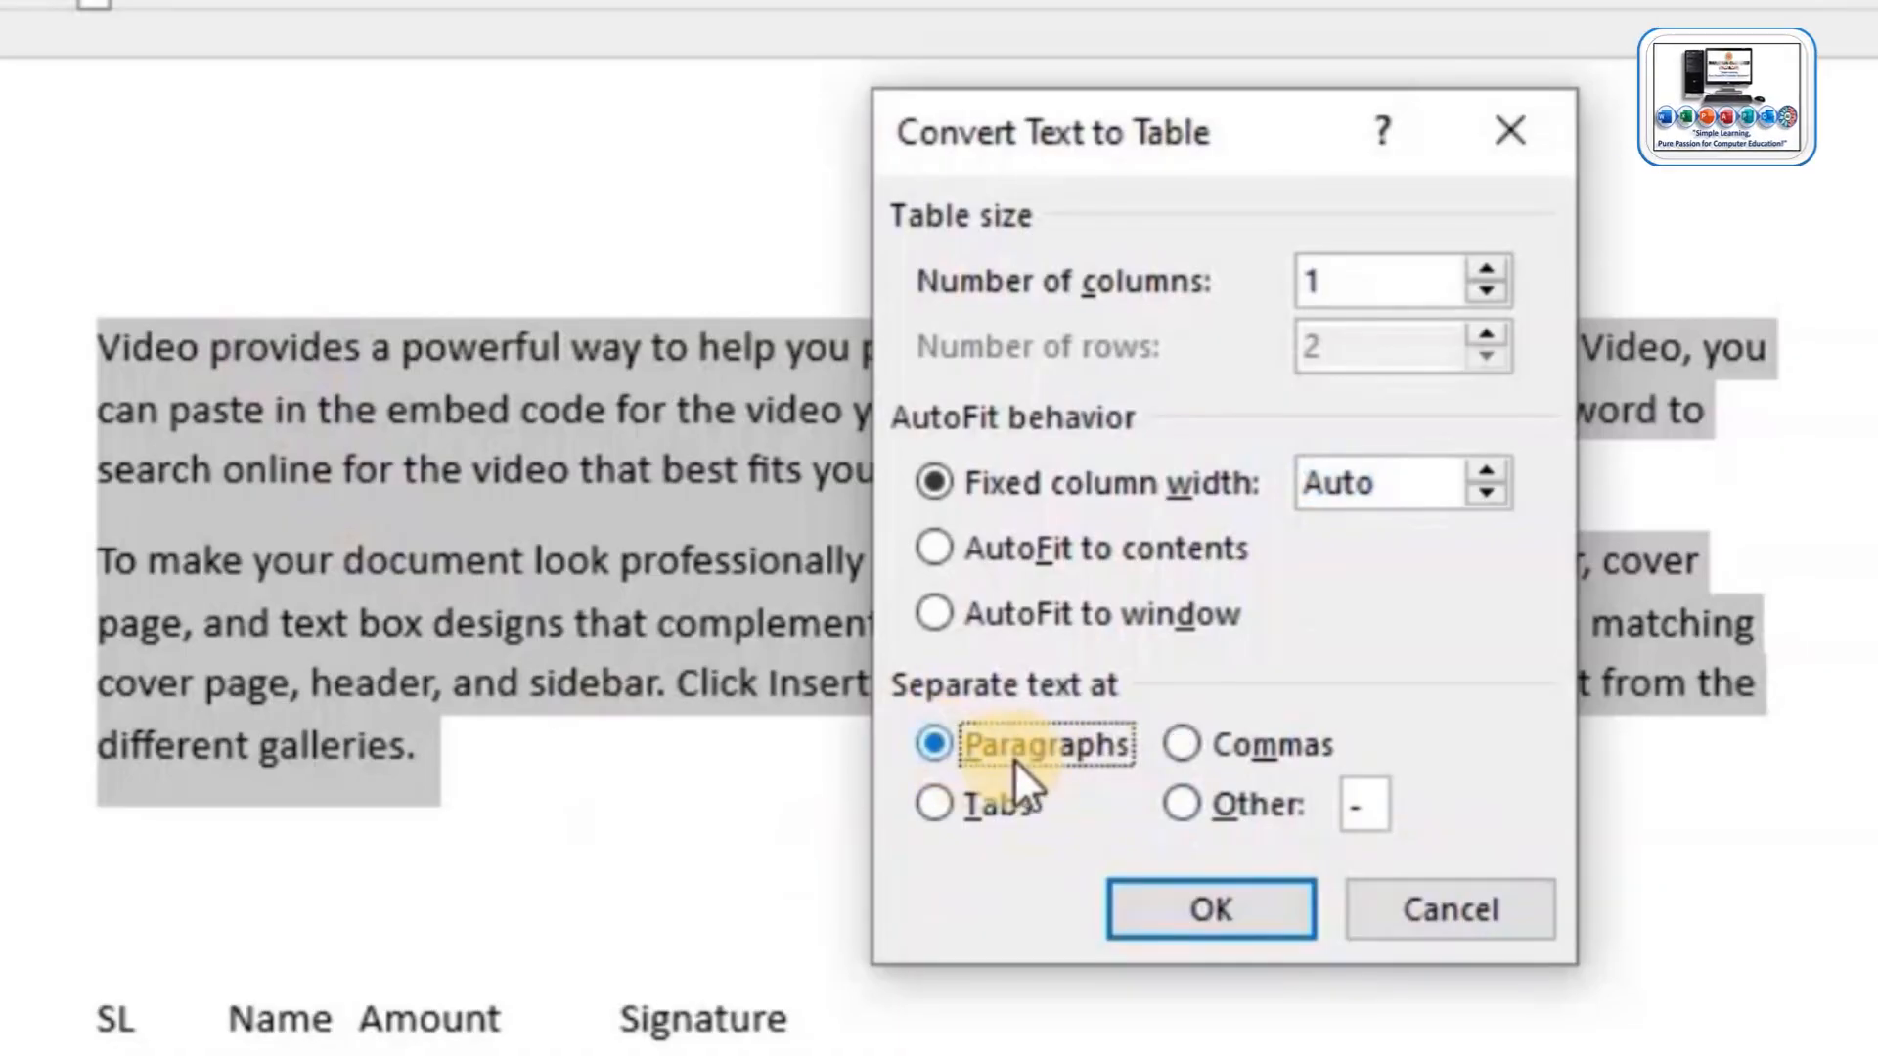
pyautogui.click(1197, 927)
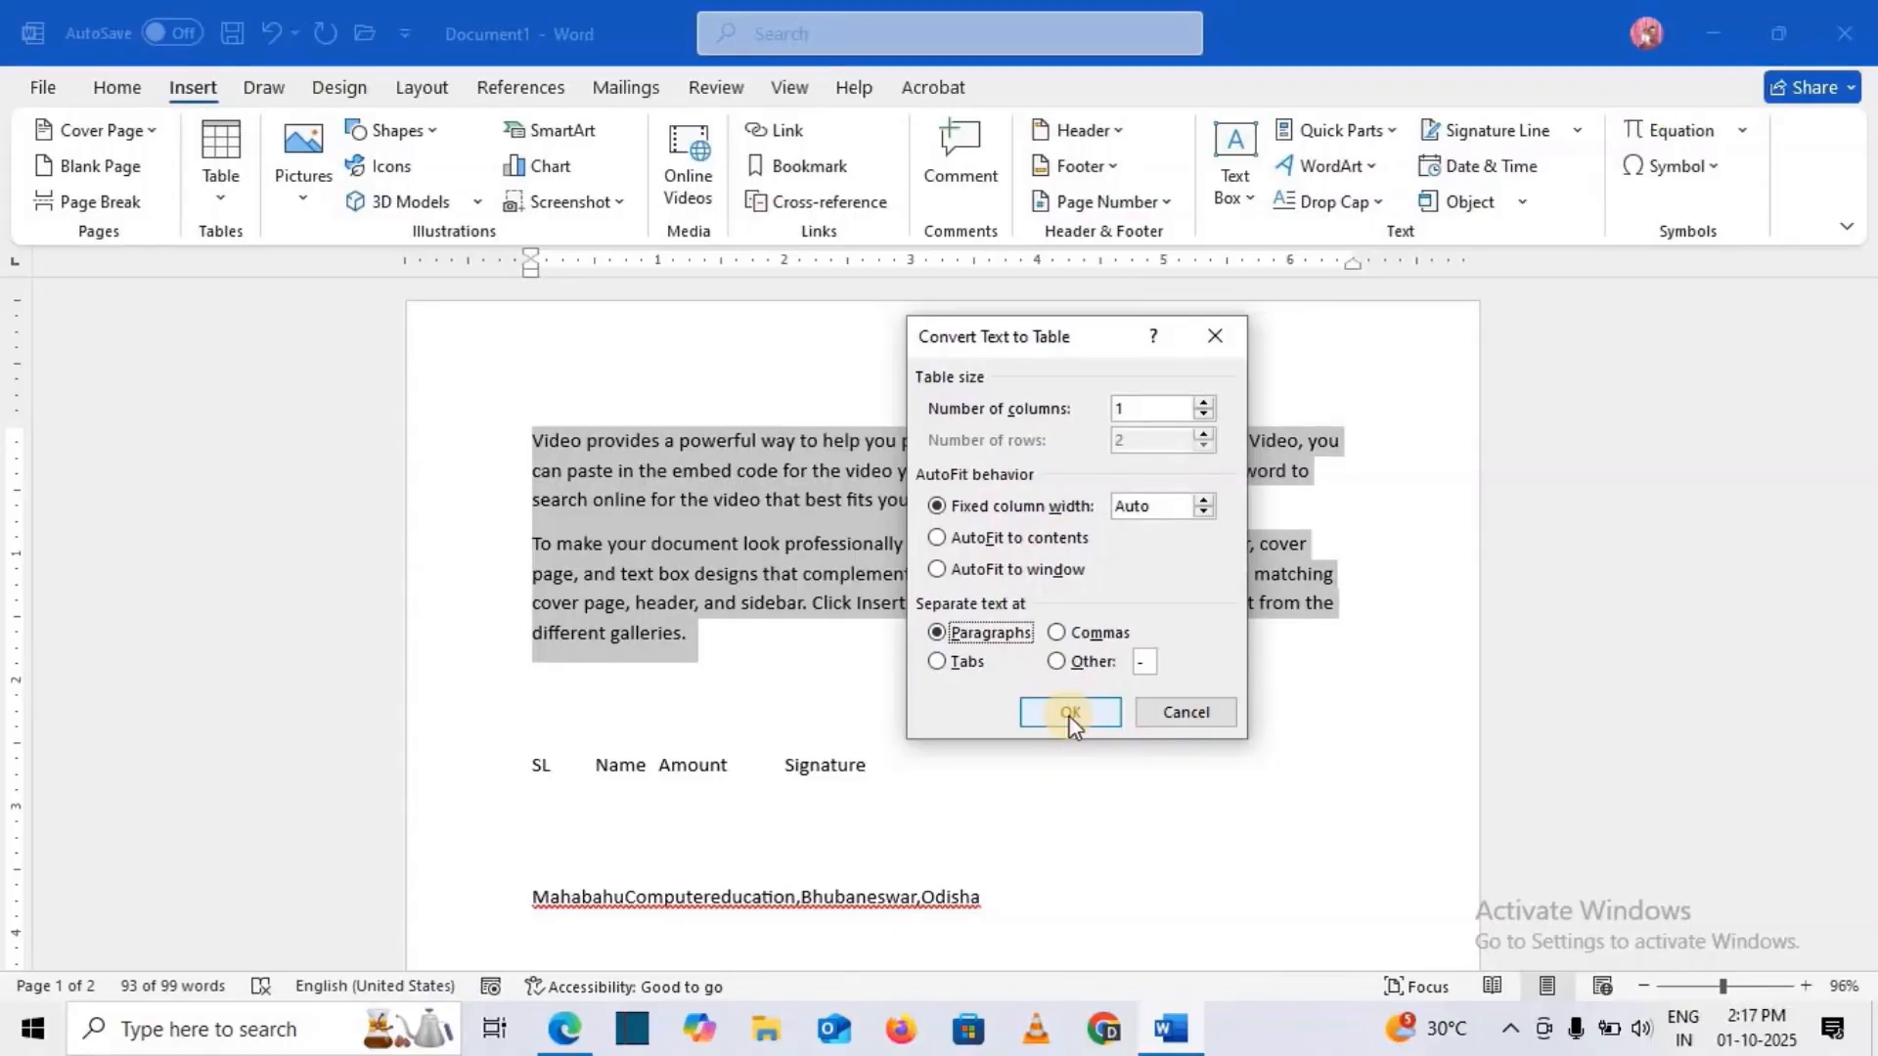
pyautogui.click(1070, 712)
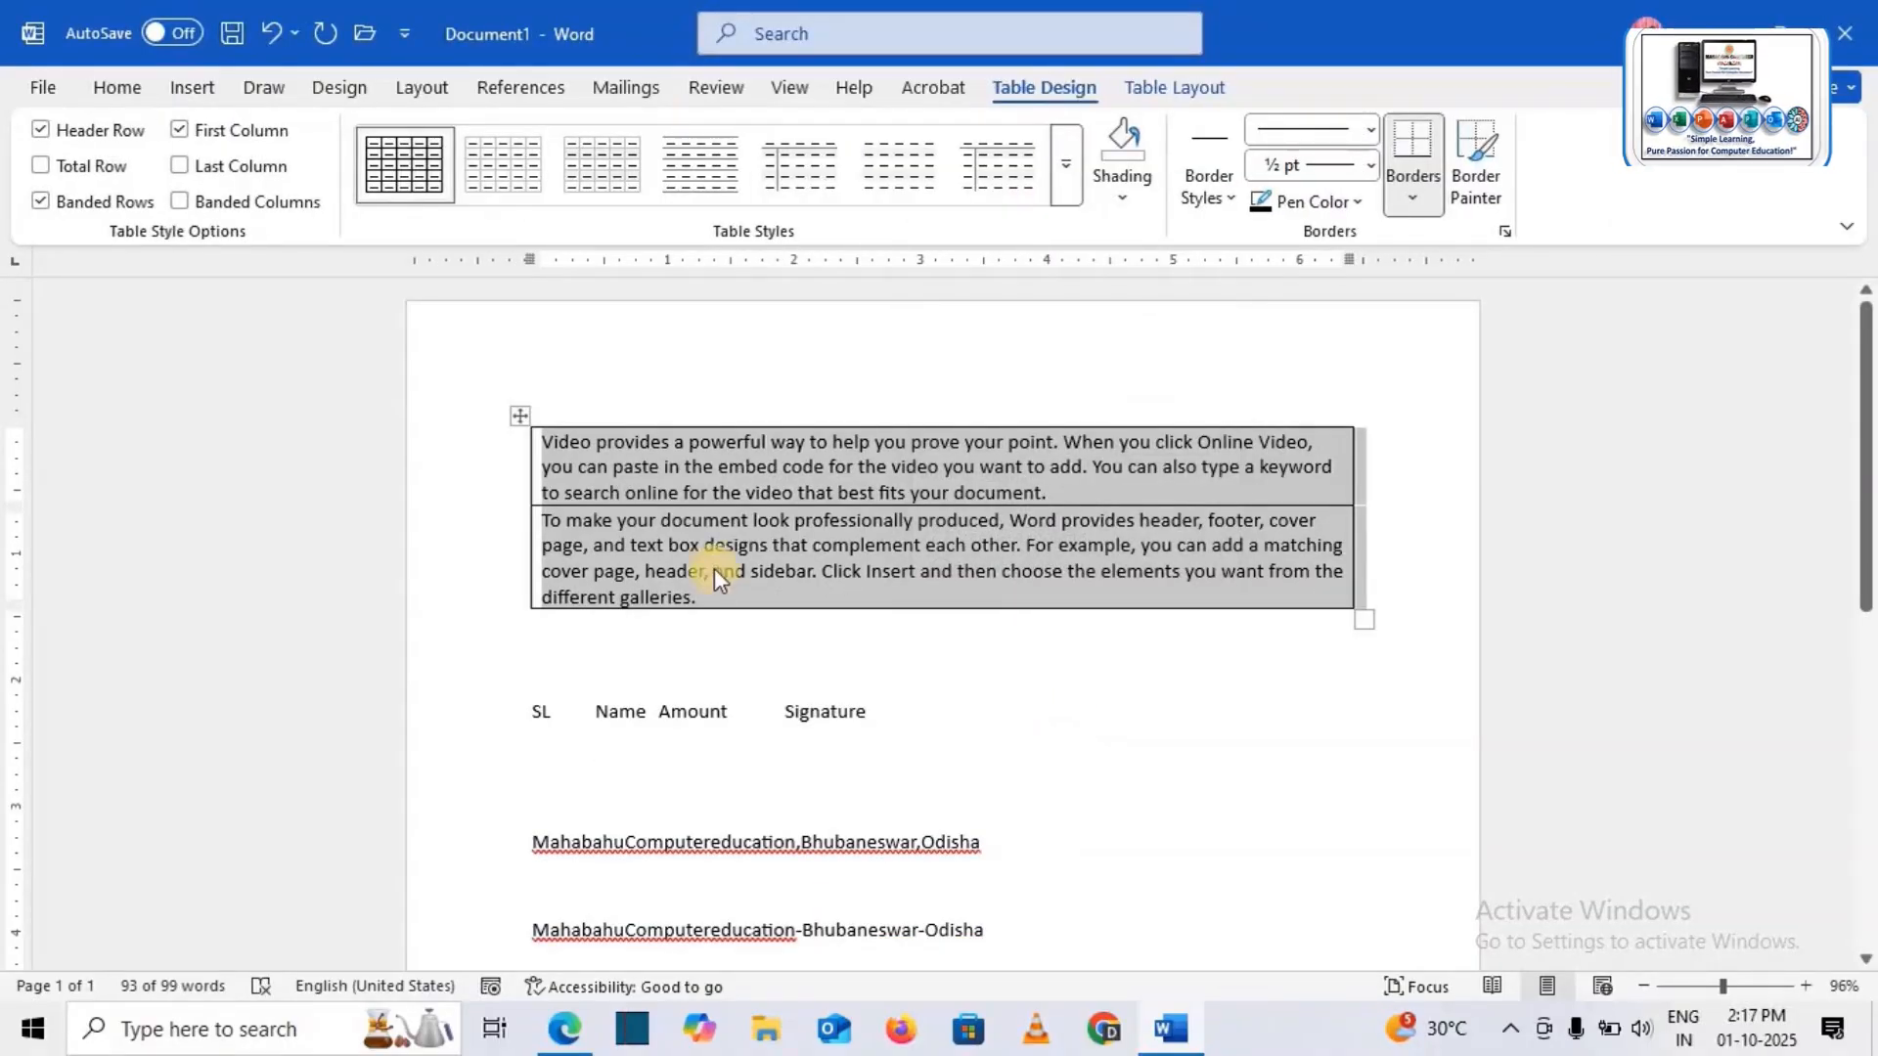
pyautogui.click(1369, 585)
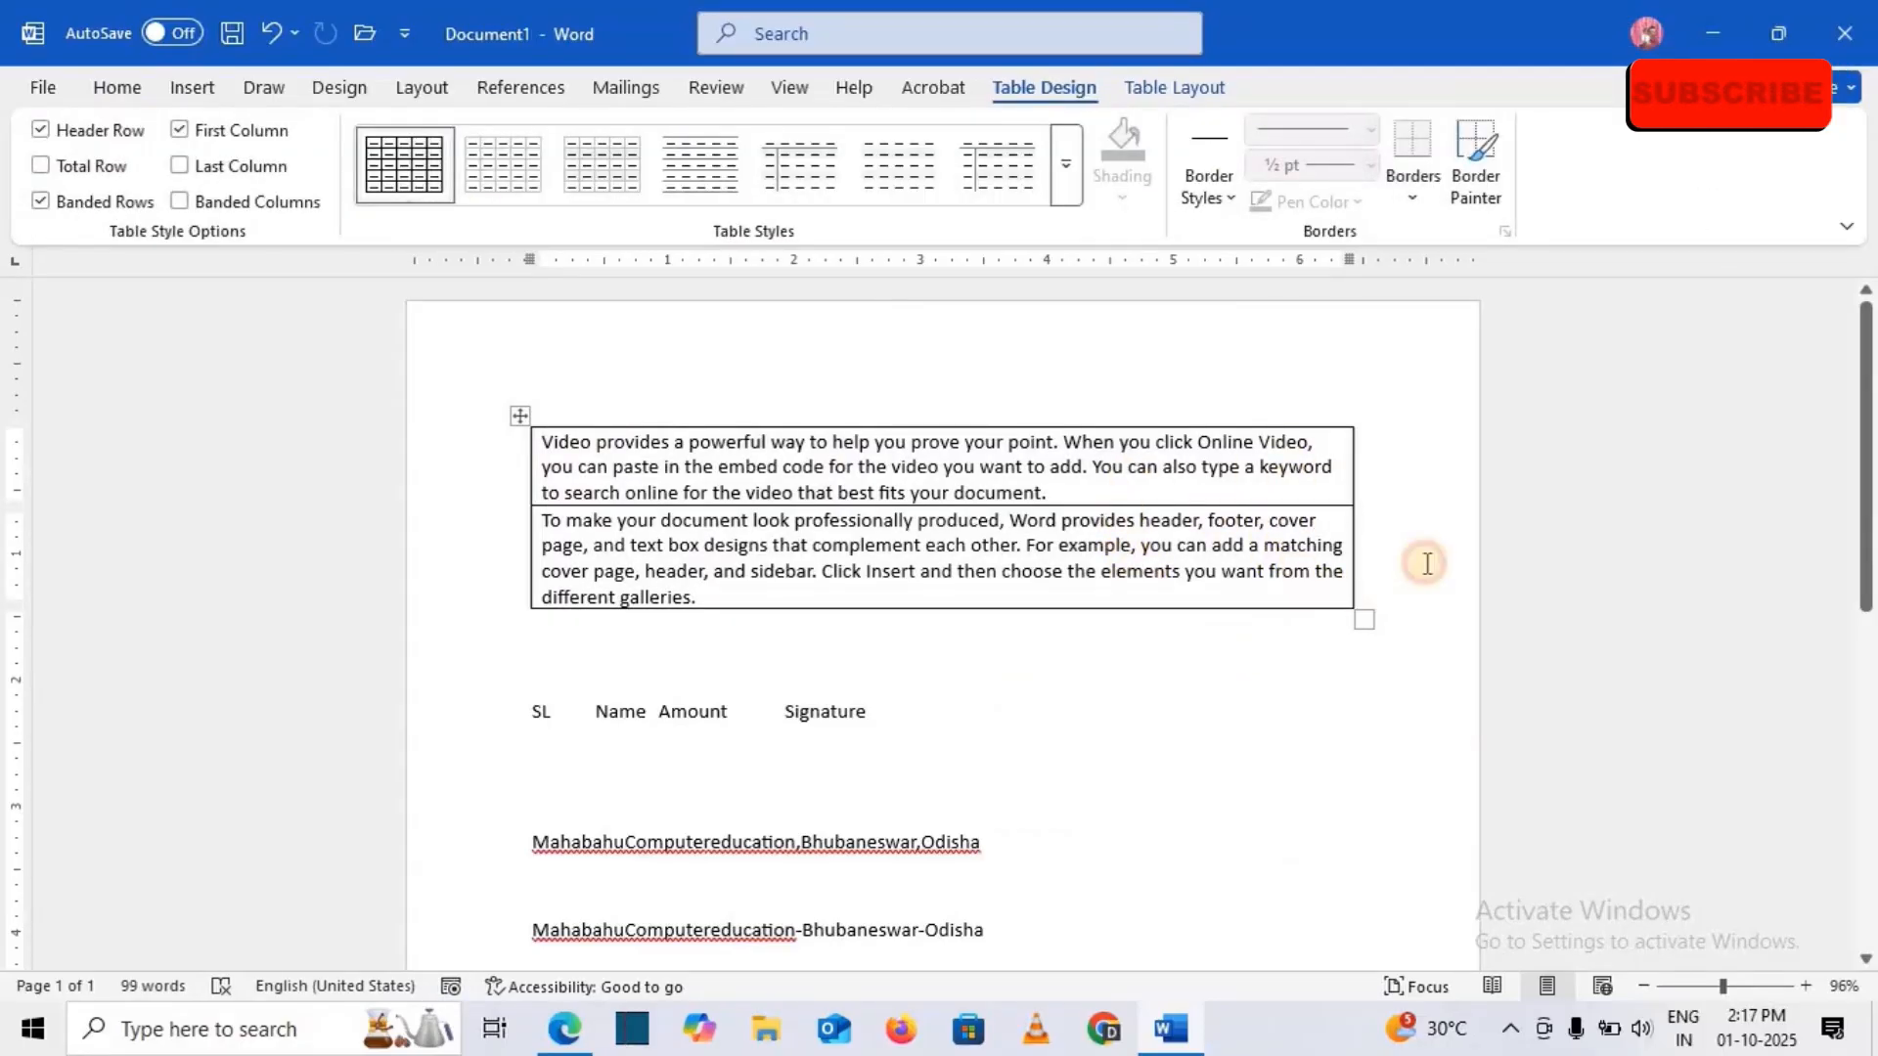
# Step: Remove the spacing between SL, Name, Amount and Signature so the words run together
pyautogui.click(538, 753)
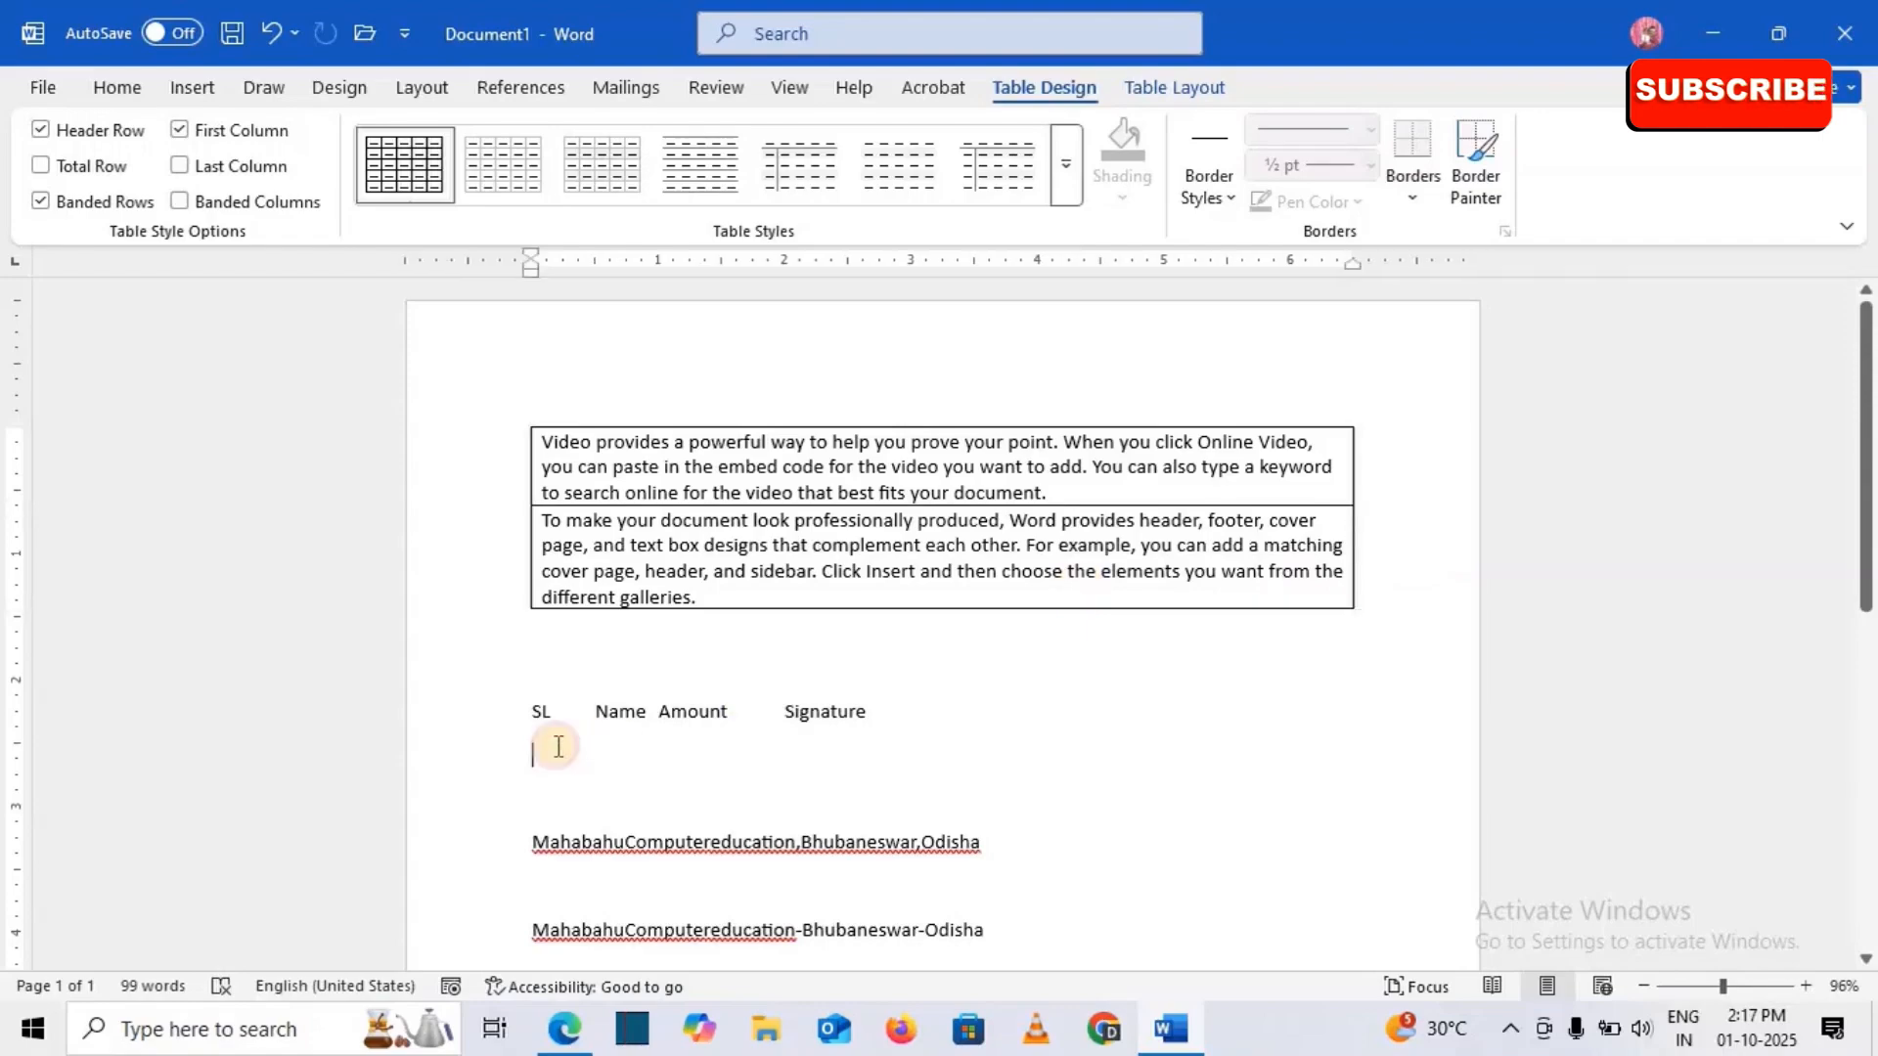
pyautogui.click(596, 713)
pyautogui.press('BackSpace')
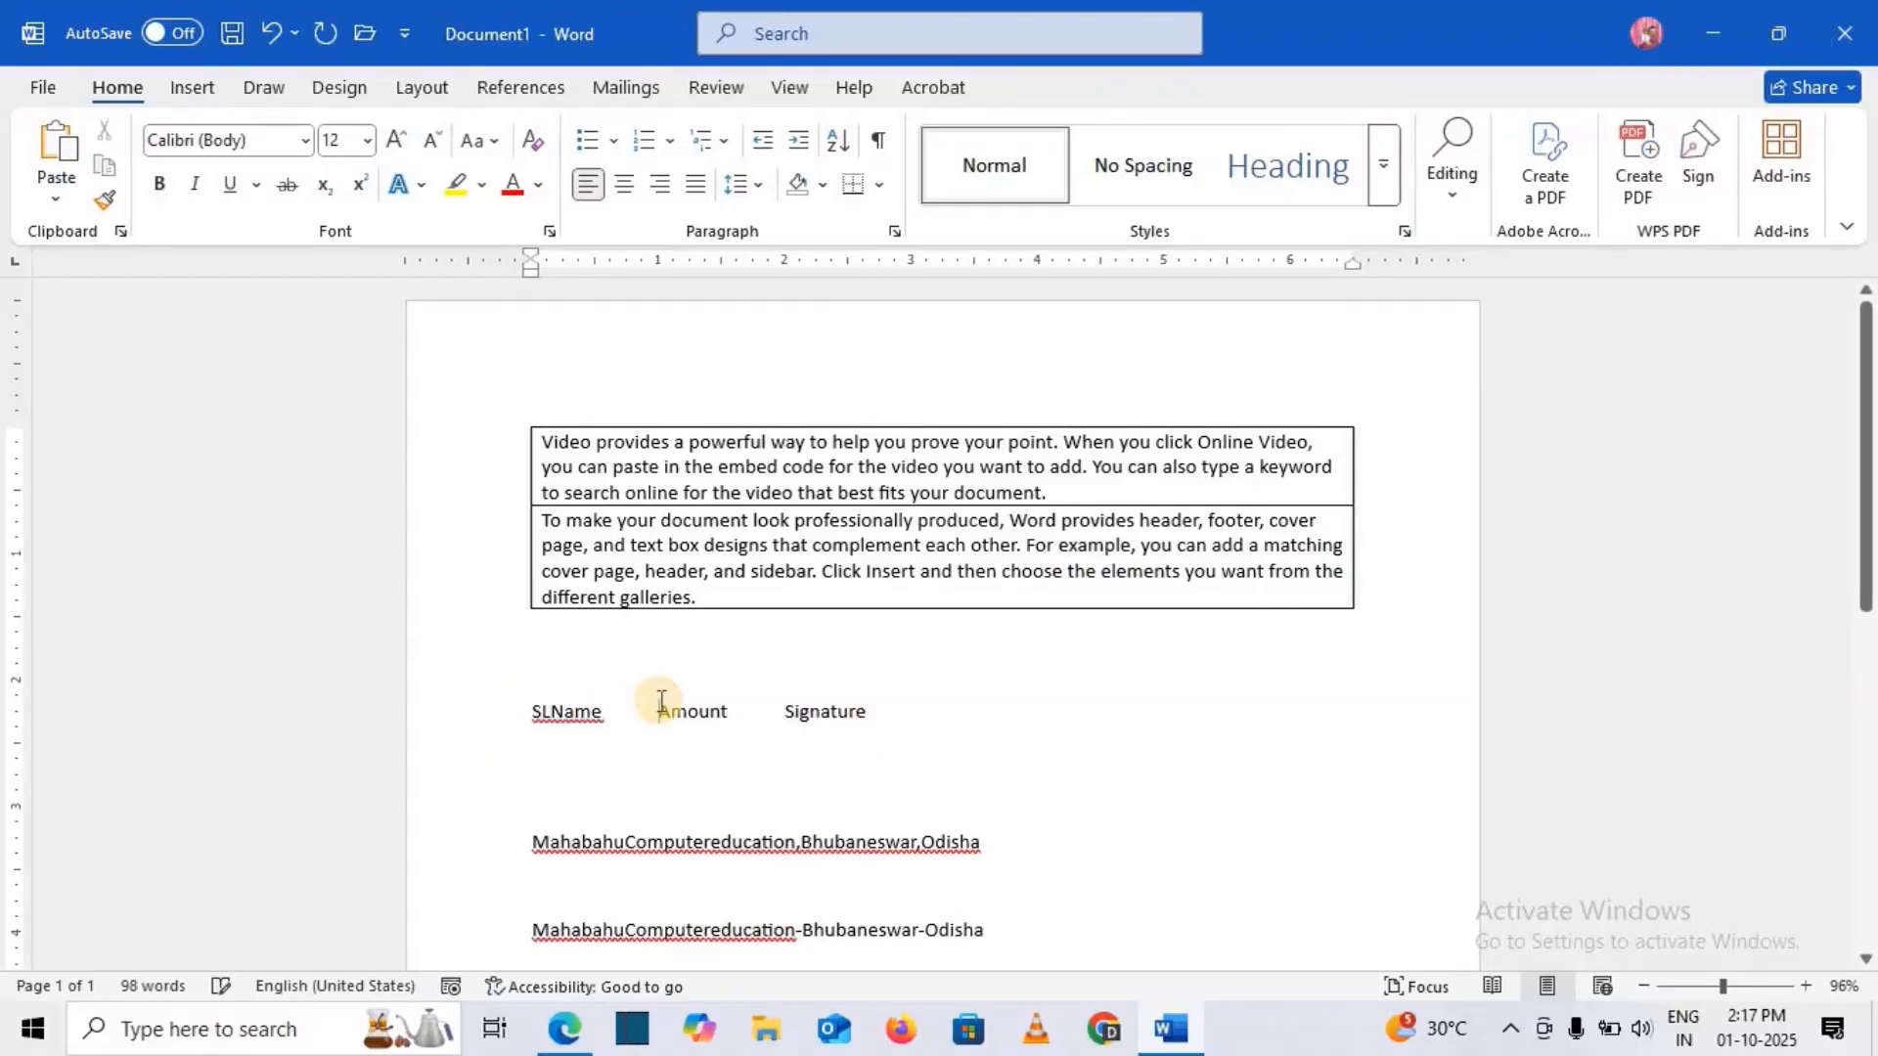
pyautogui.press('BackSpace')
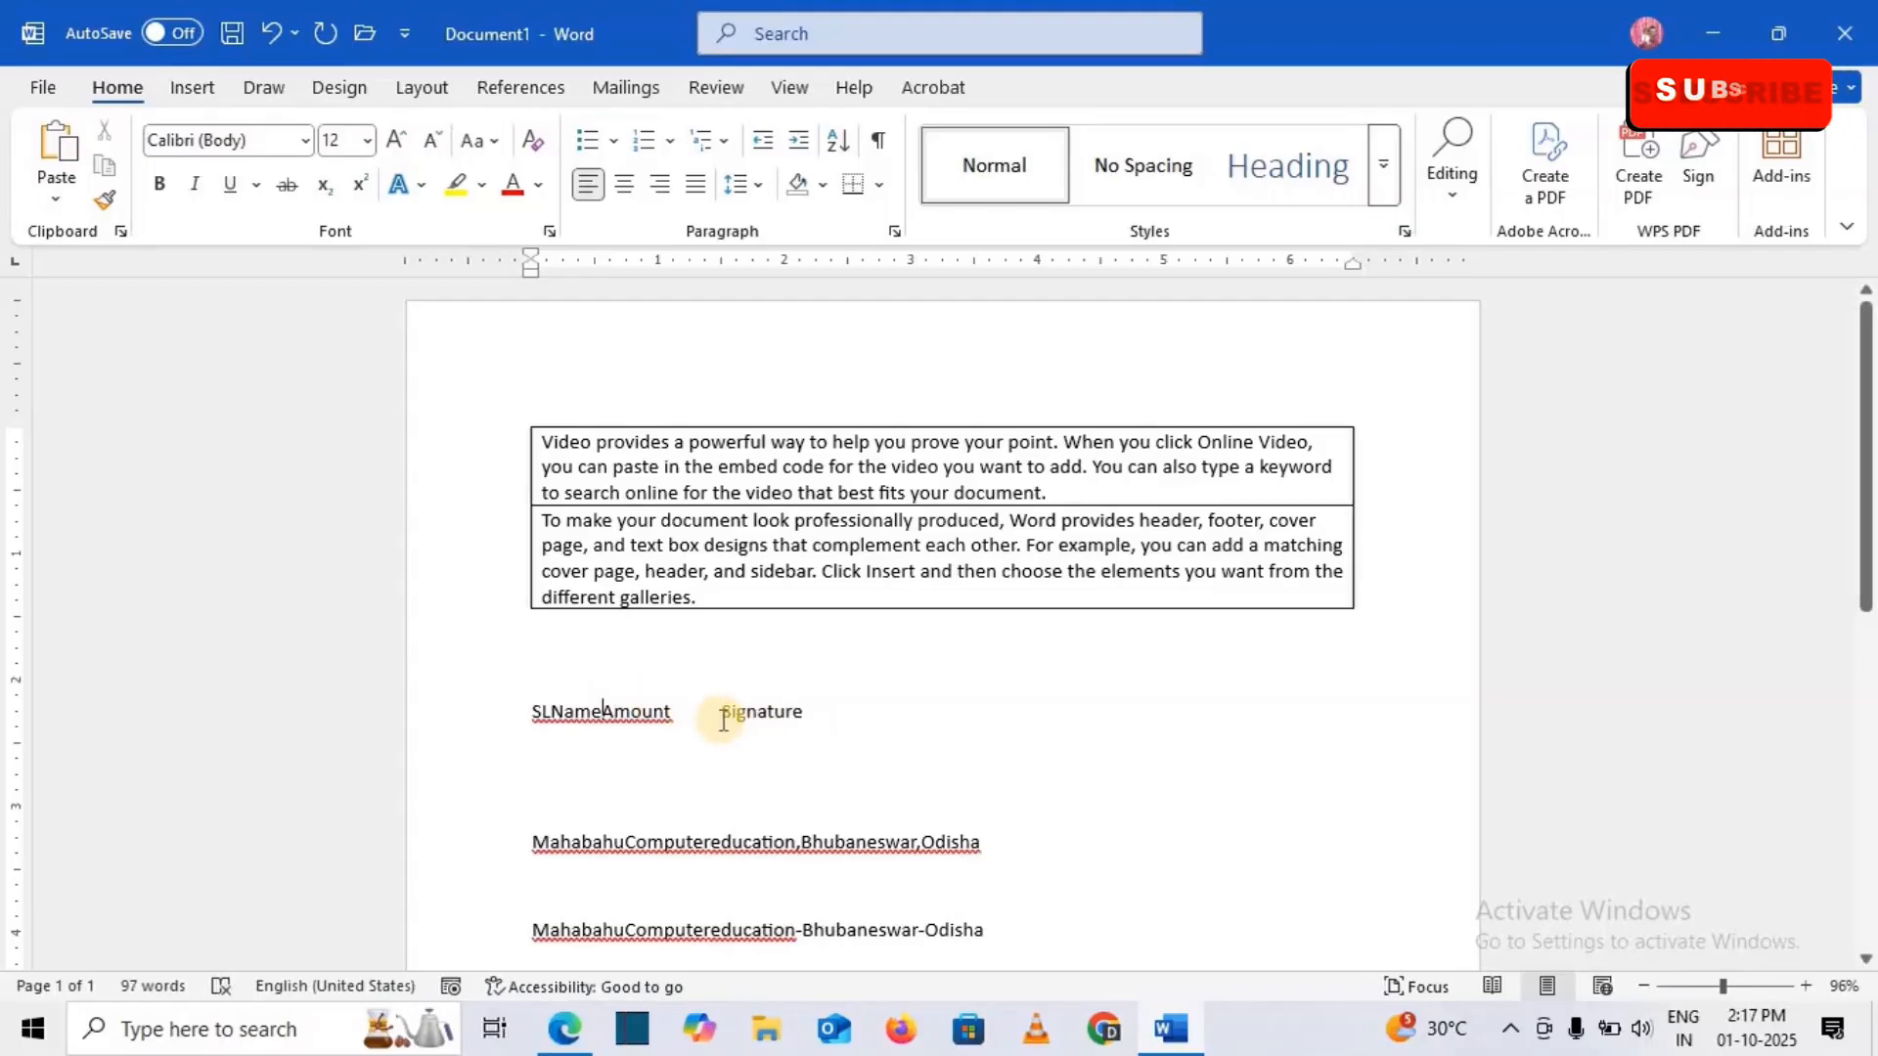
pyautogui.press('BackSpace')
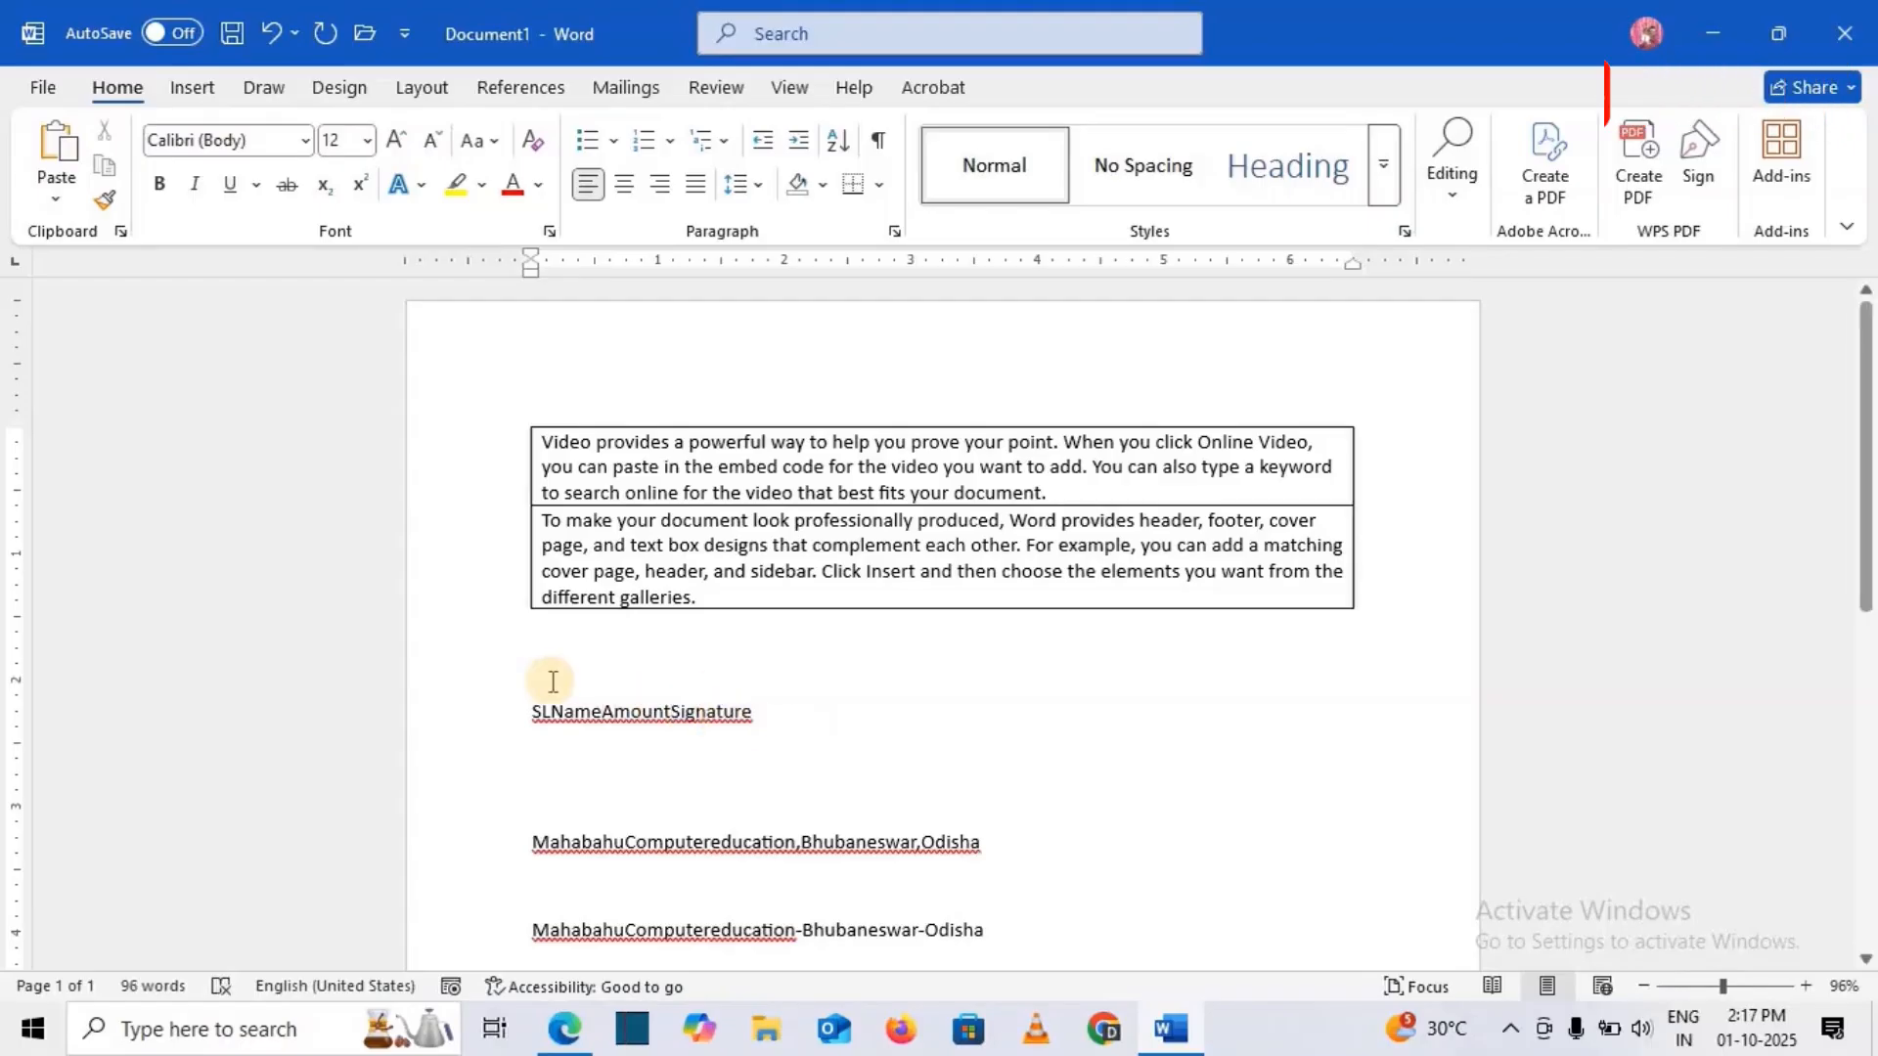
# Step: Separate SL, Name, Amount and Signature with tab characters
pyautogui.click(552, 713)
pyautogui.press('Tab')
pyautogui.click(645, 718)
pyautogui.press('Tab')
pyautogui.click(730, 713)
pyautogui.press('Tab')
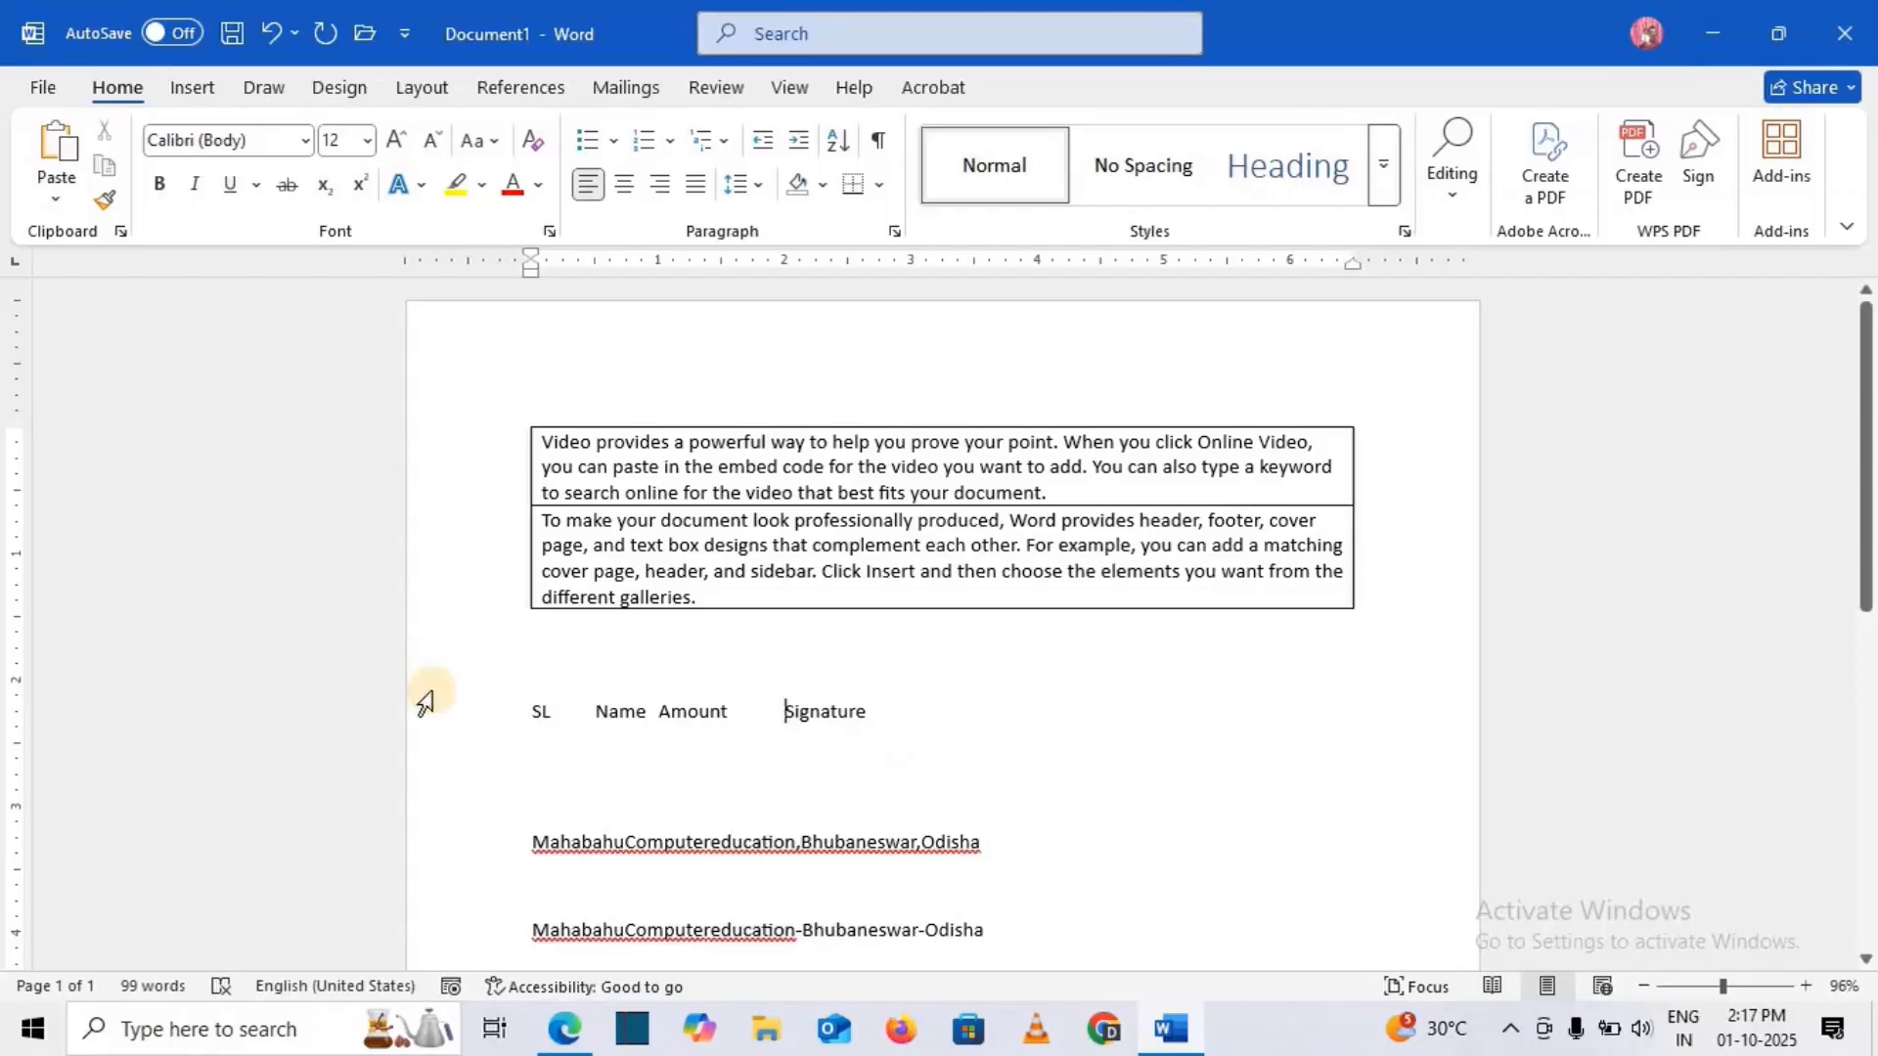
# Step: Convert the SL, Name, Amount, Signature line to a 4-column table separated at tabs with 0.5" fixed column width
pyautogui.moveTo(518, 706); pyautogui.dragTo(877, 718)
pyautogui.click(192, 89)
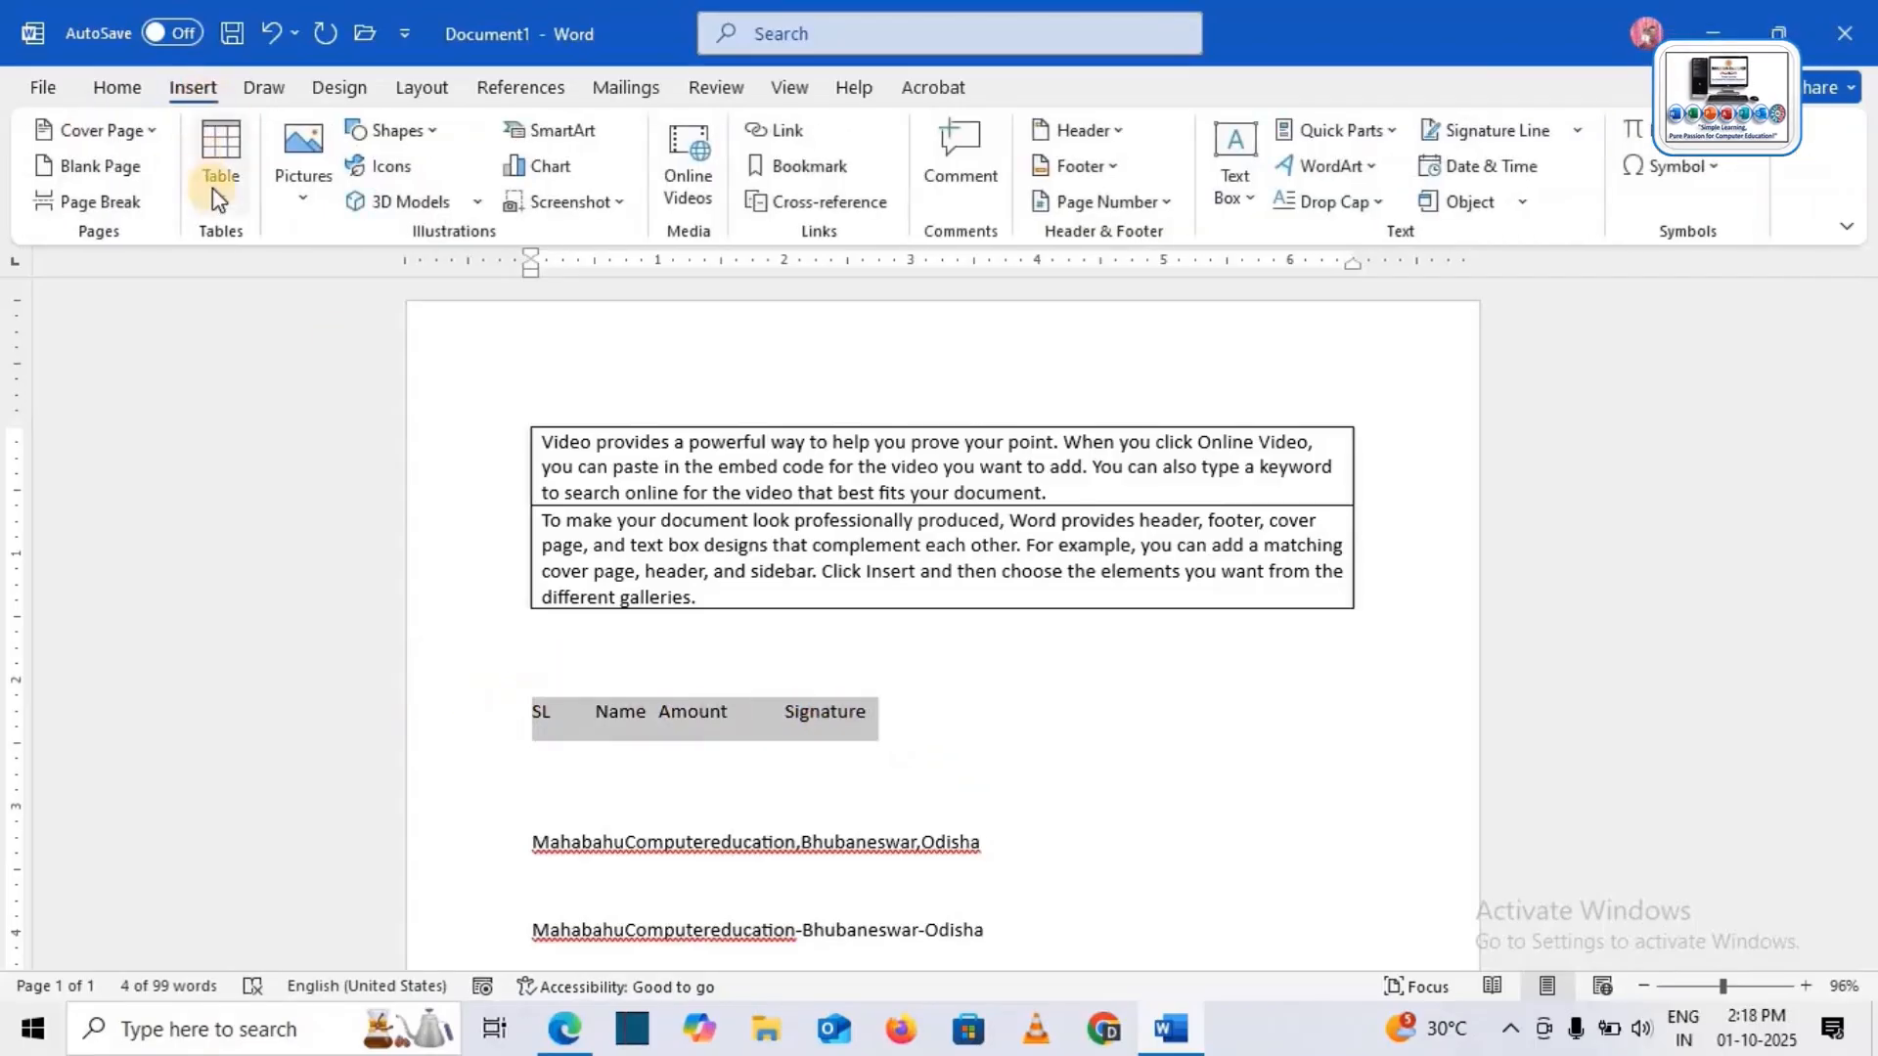
pyautogui.click(217, 186)
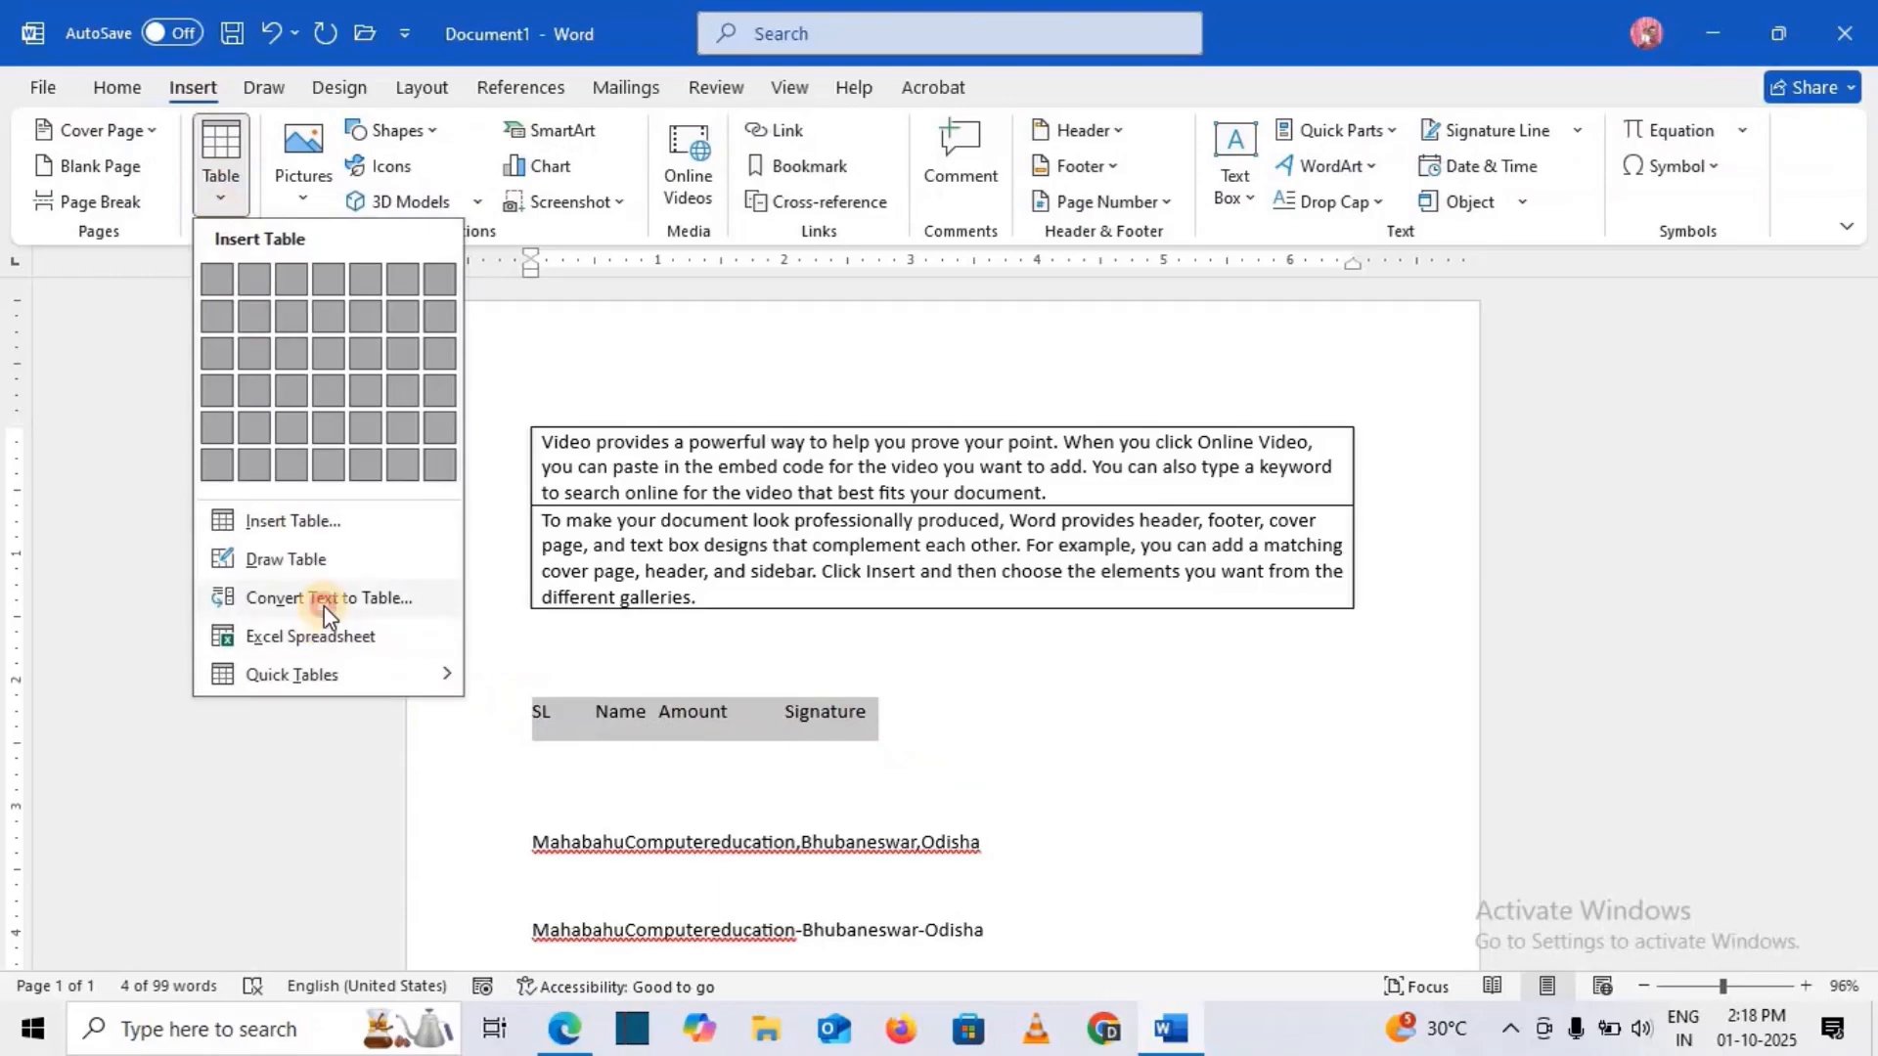
pyautogui.click(325, 601)
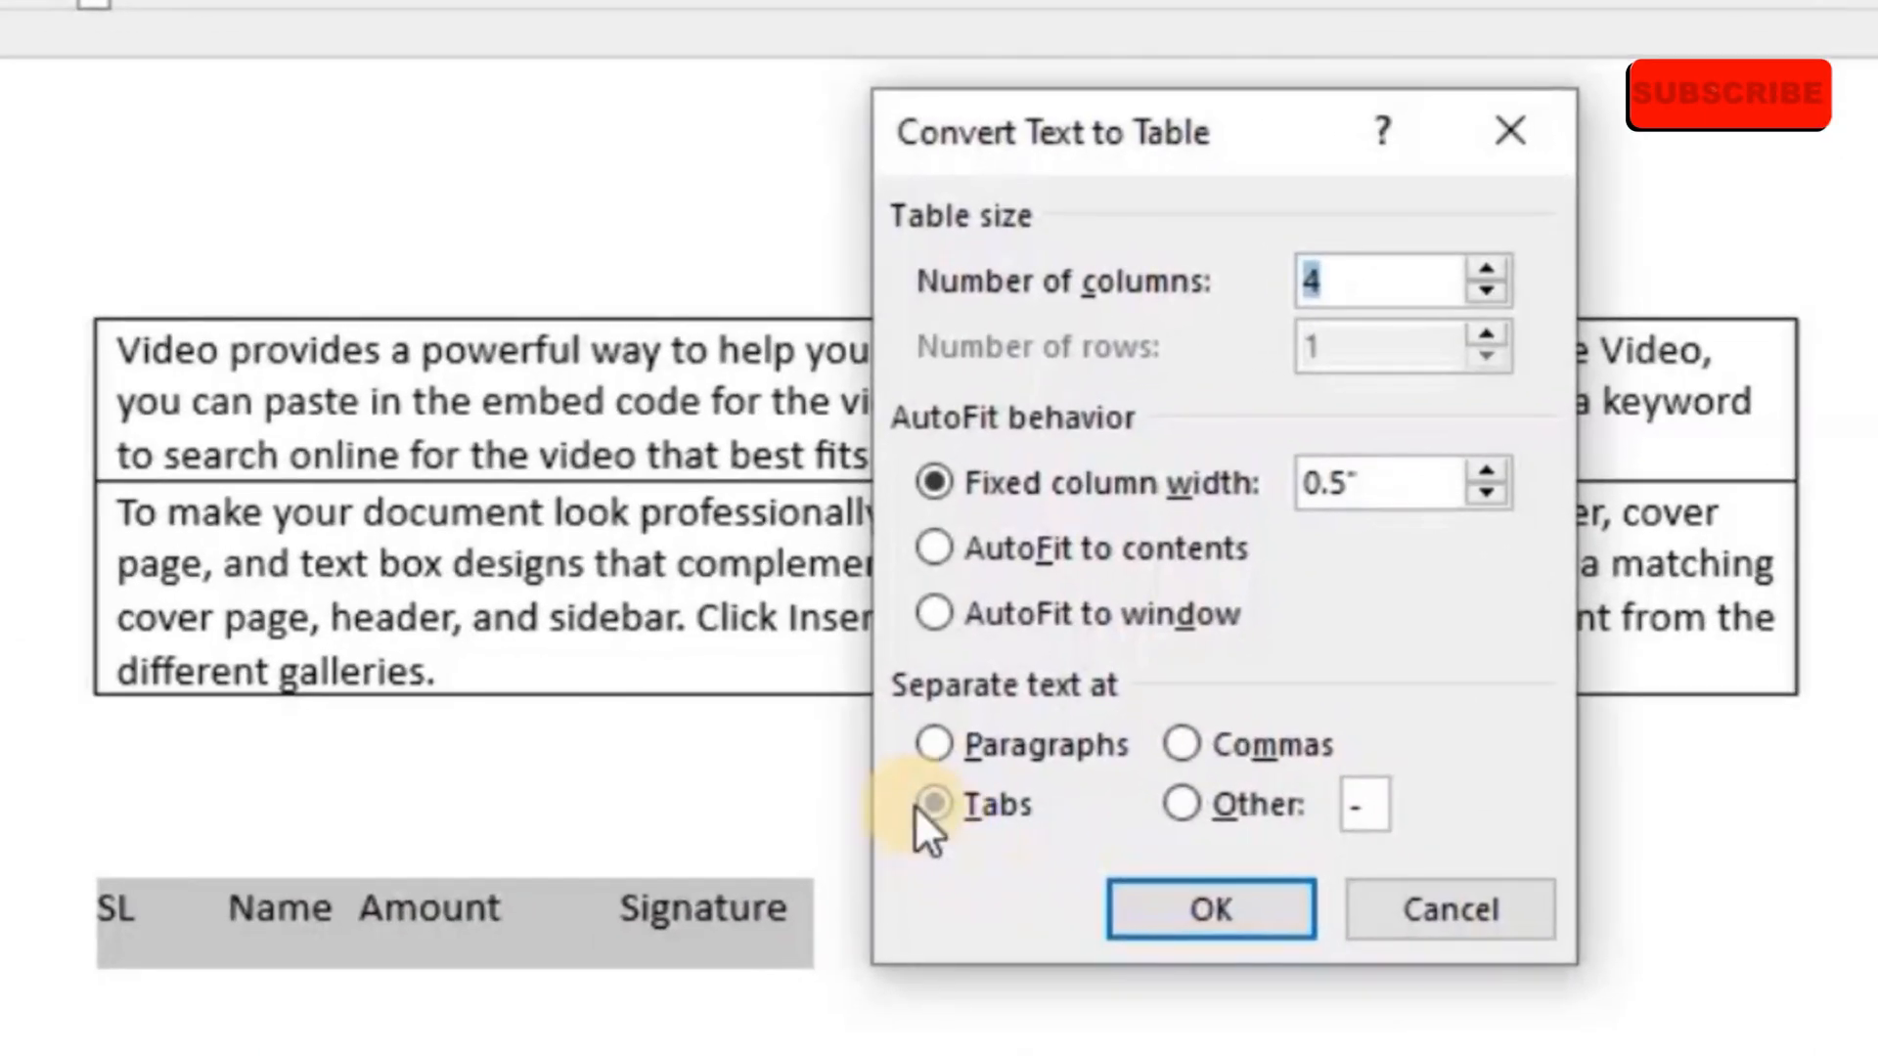
pyautogui.click(929, 804)
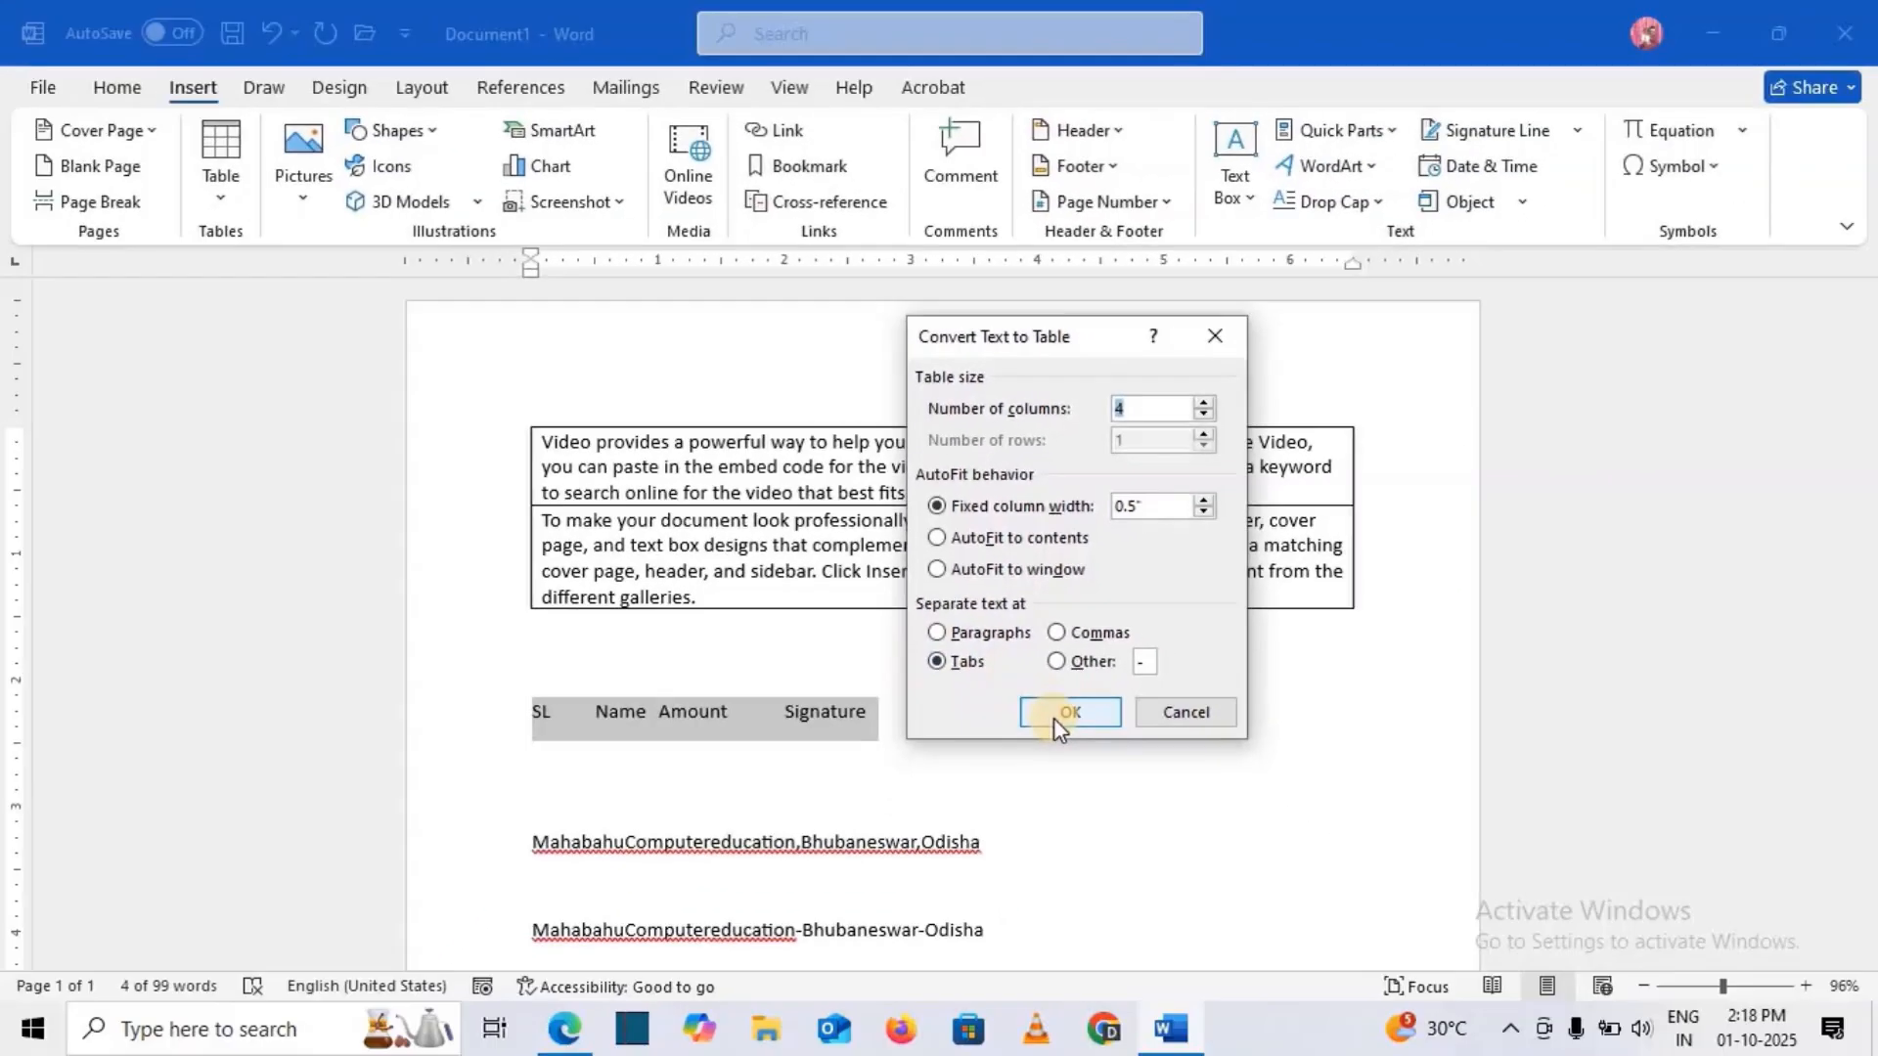
pyautogui.click(1053, 718)
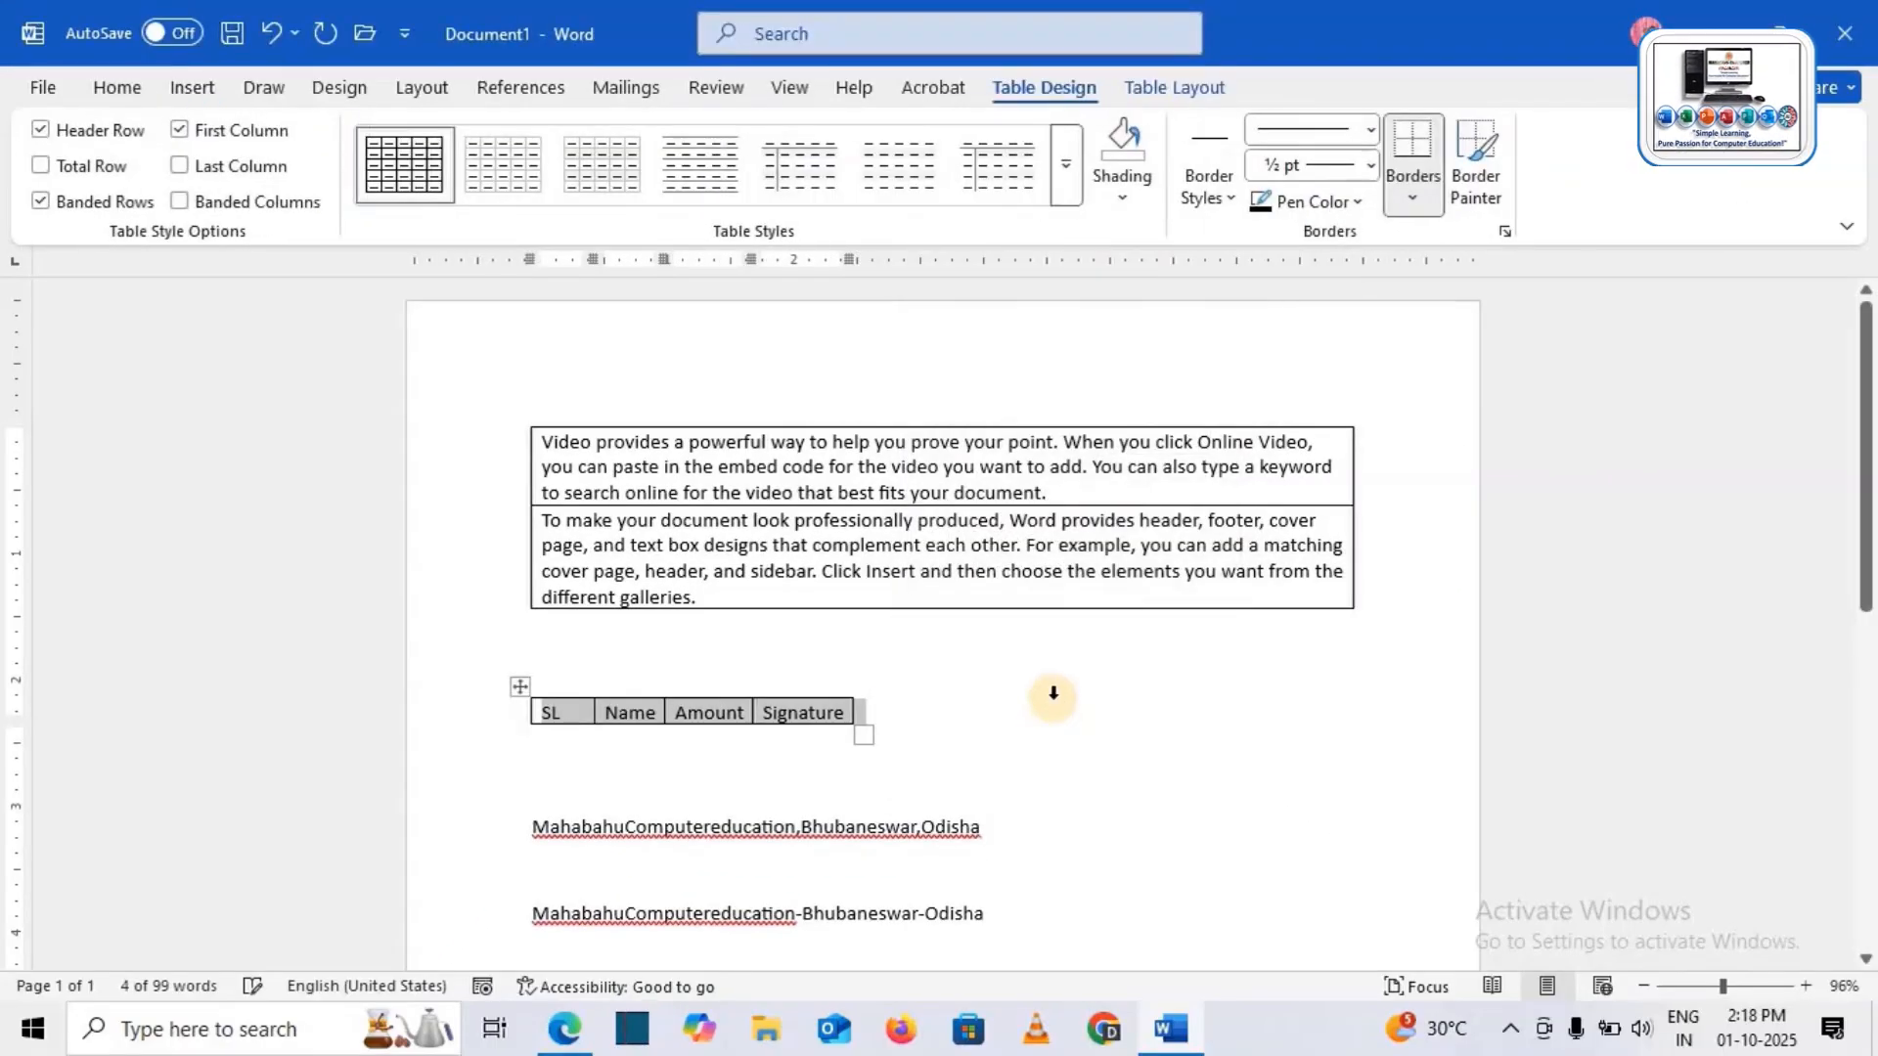
# Step: Add a second row to the SL, Name, Amount, Signature table with serial 01, a name and amount 2000
pyautogui.click(904, 719)
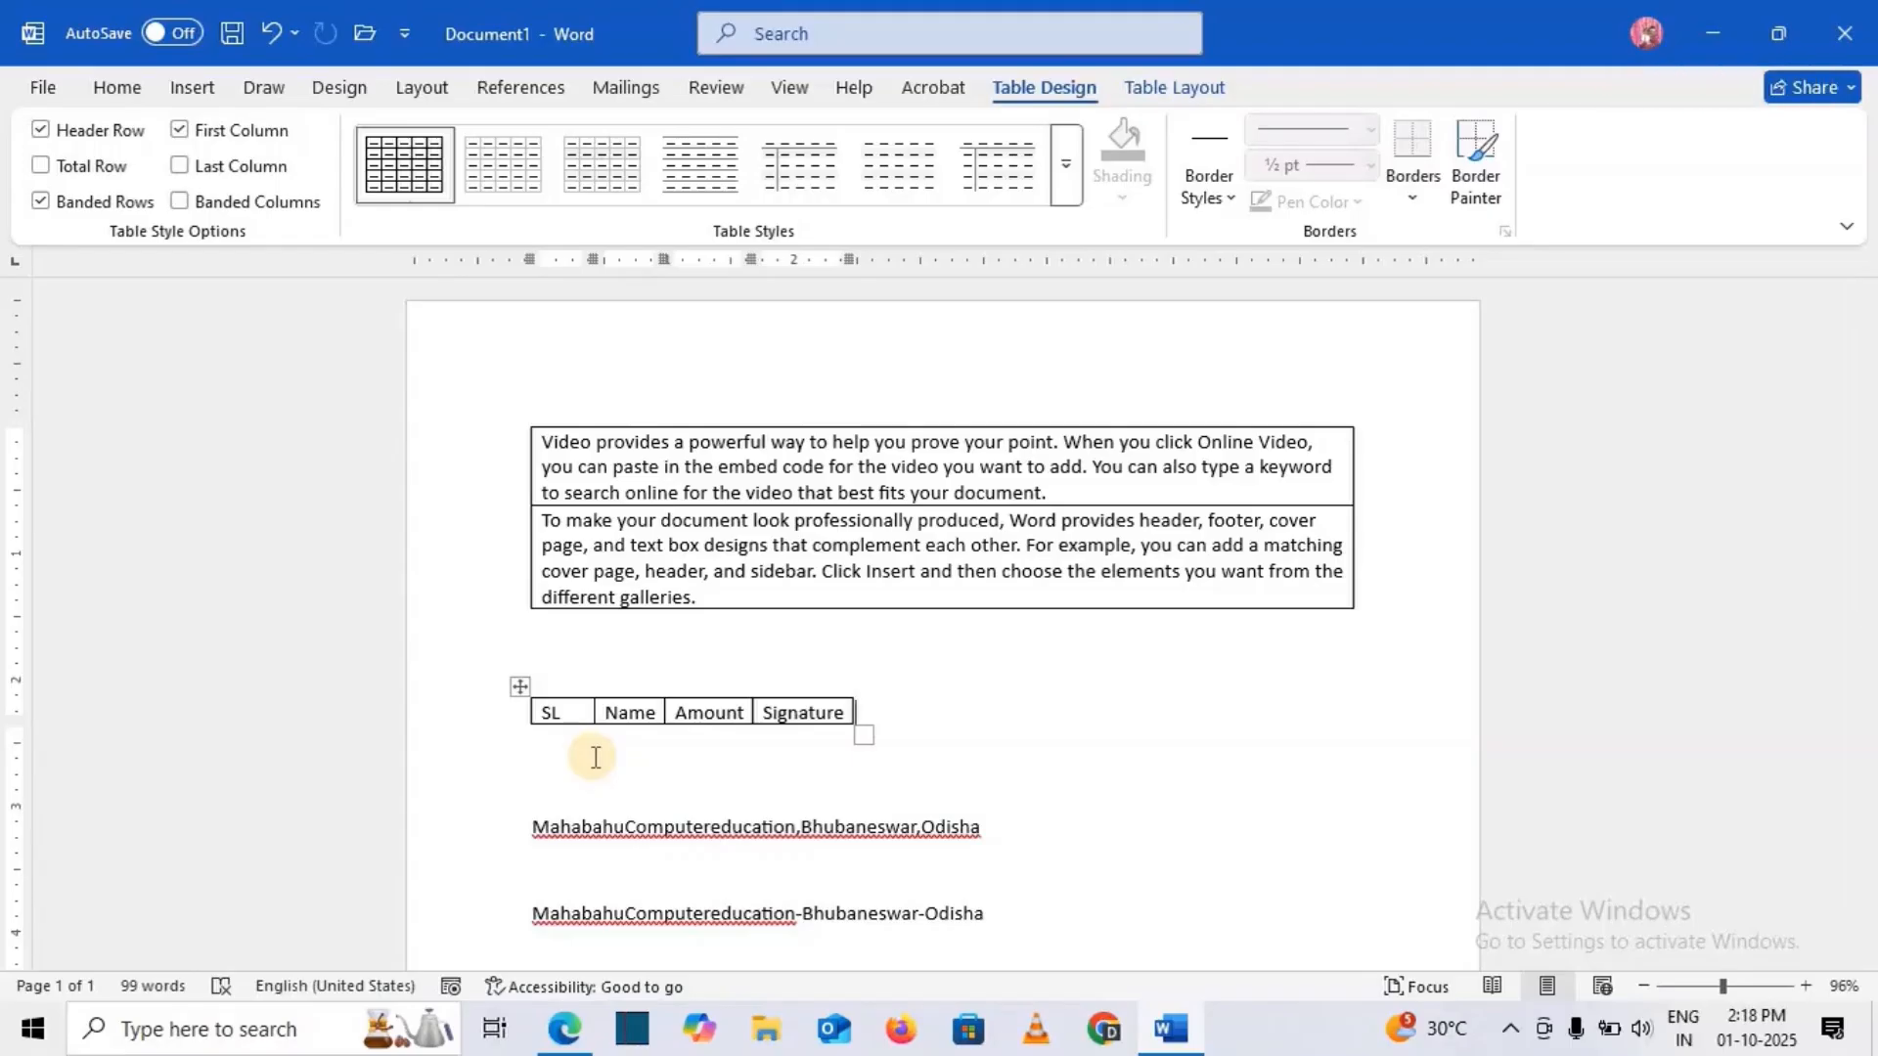
pyautogui.click(847, 713)
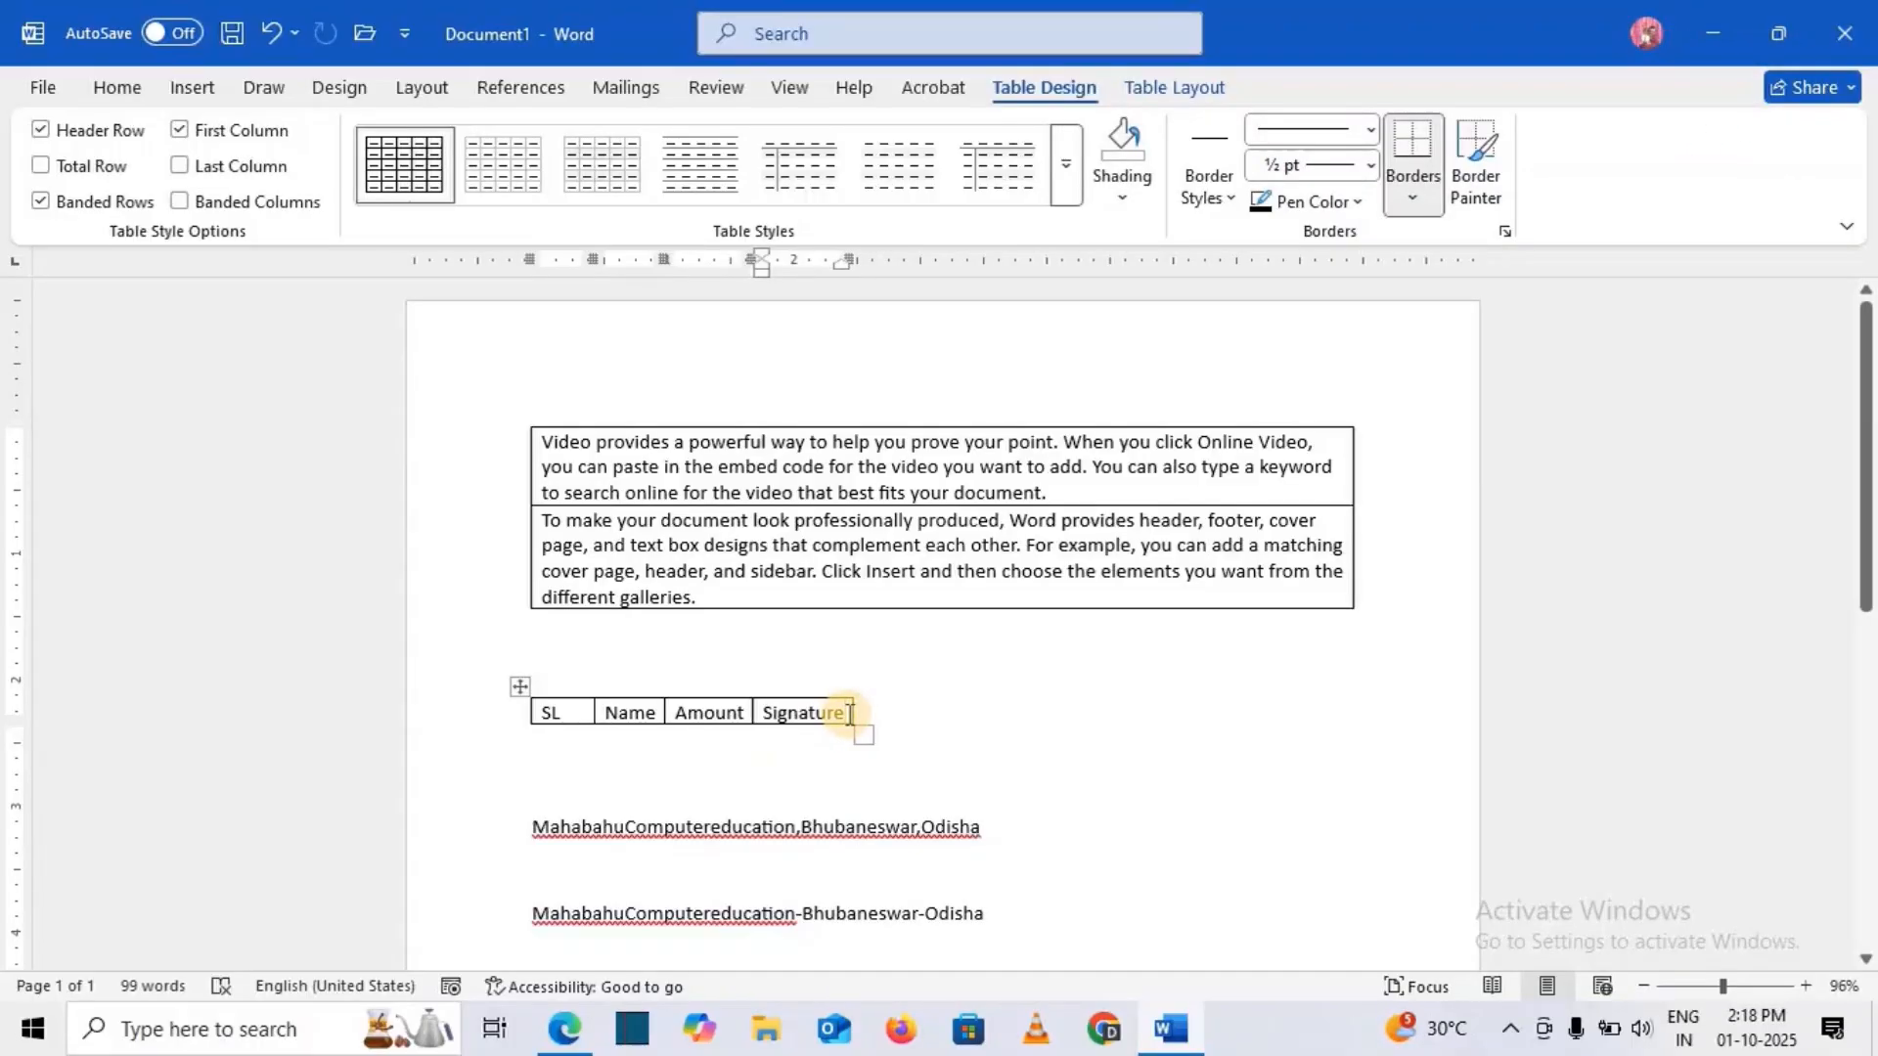
pyautogui.press('Tab')
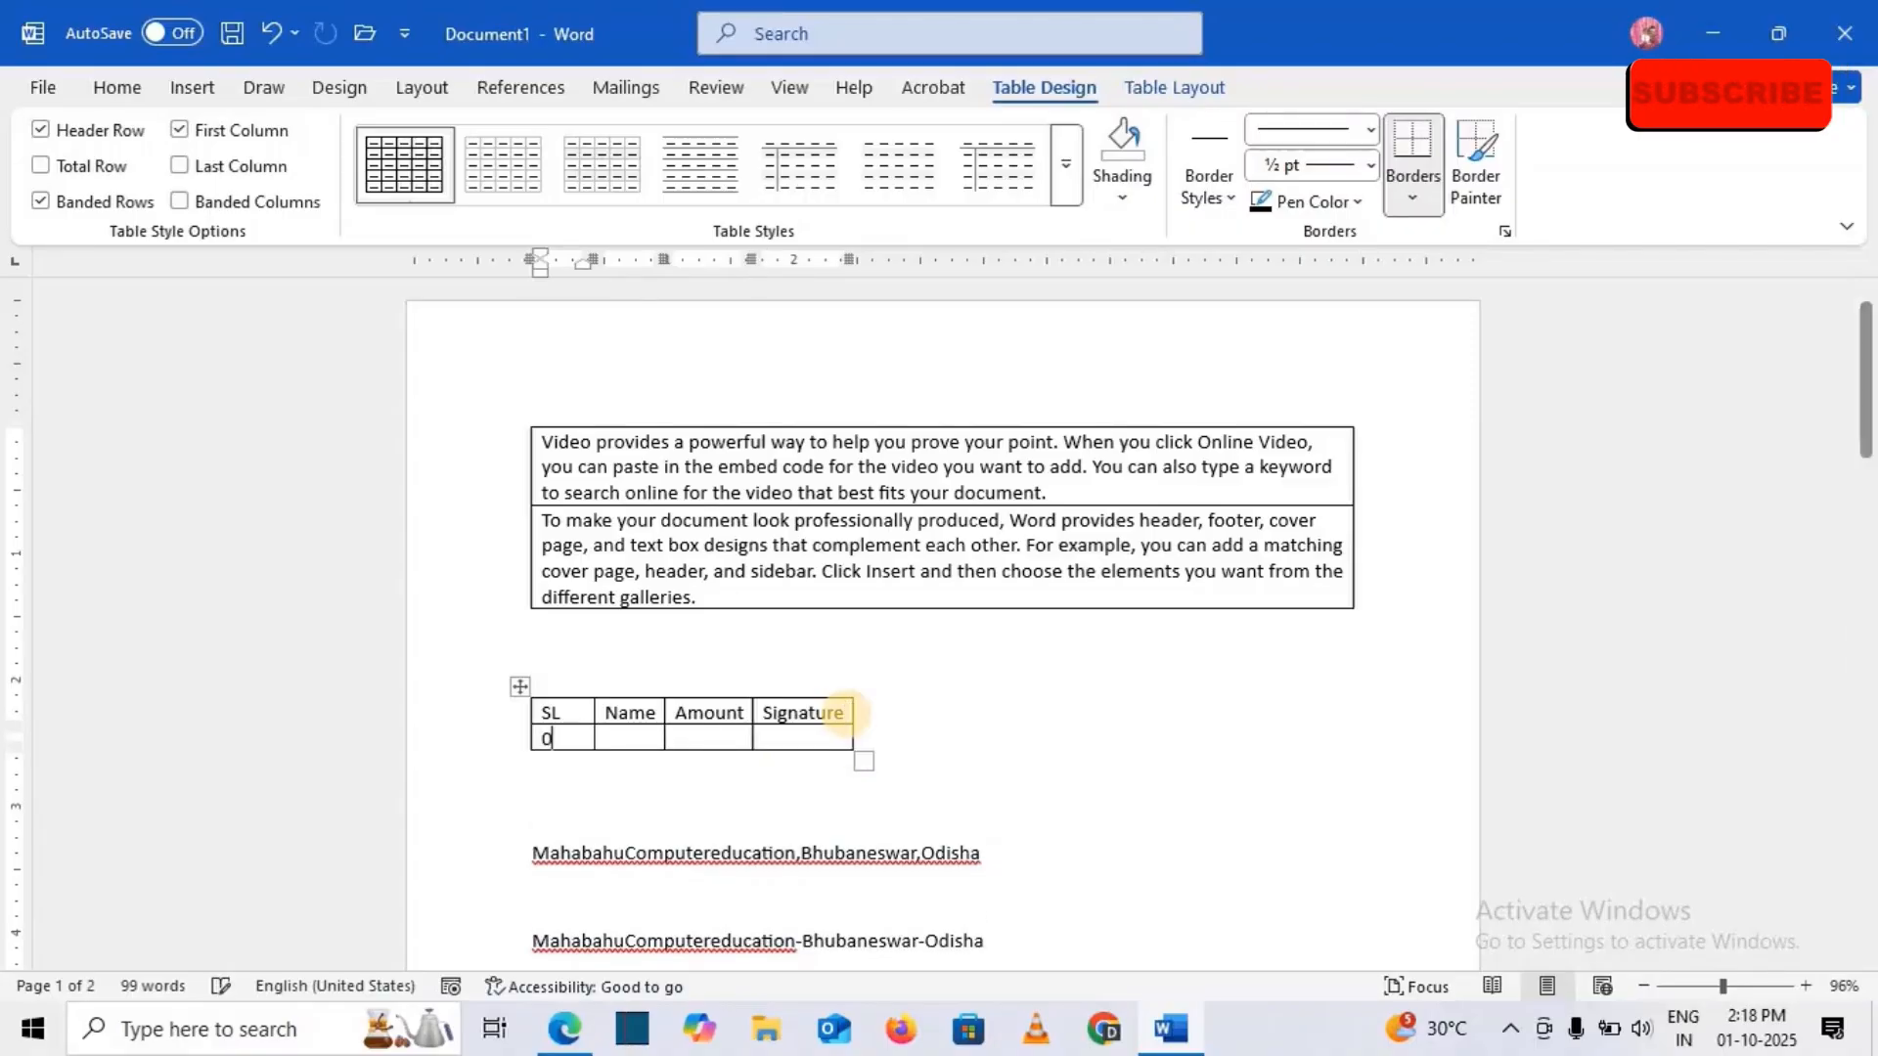
pyautogui.write('Mahabahu')
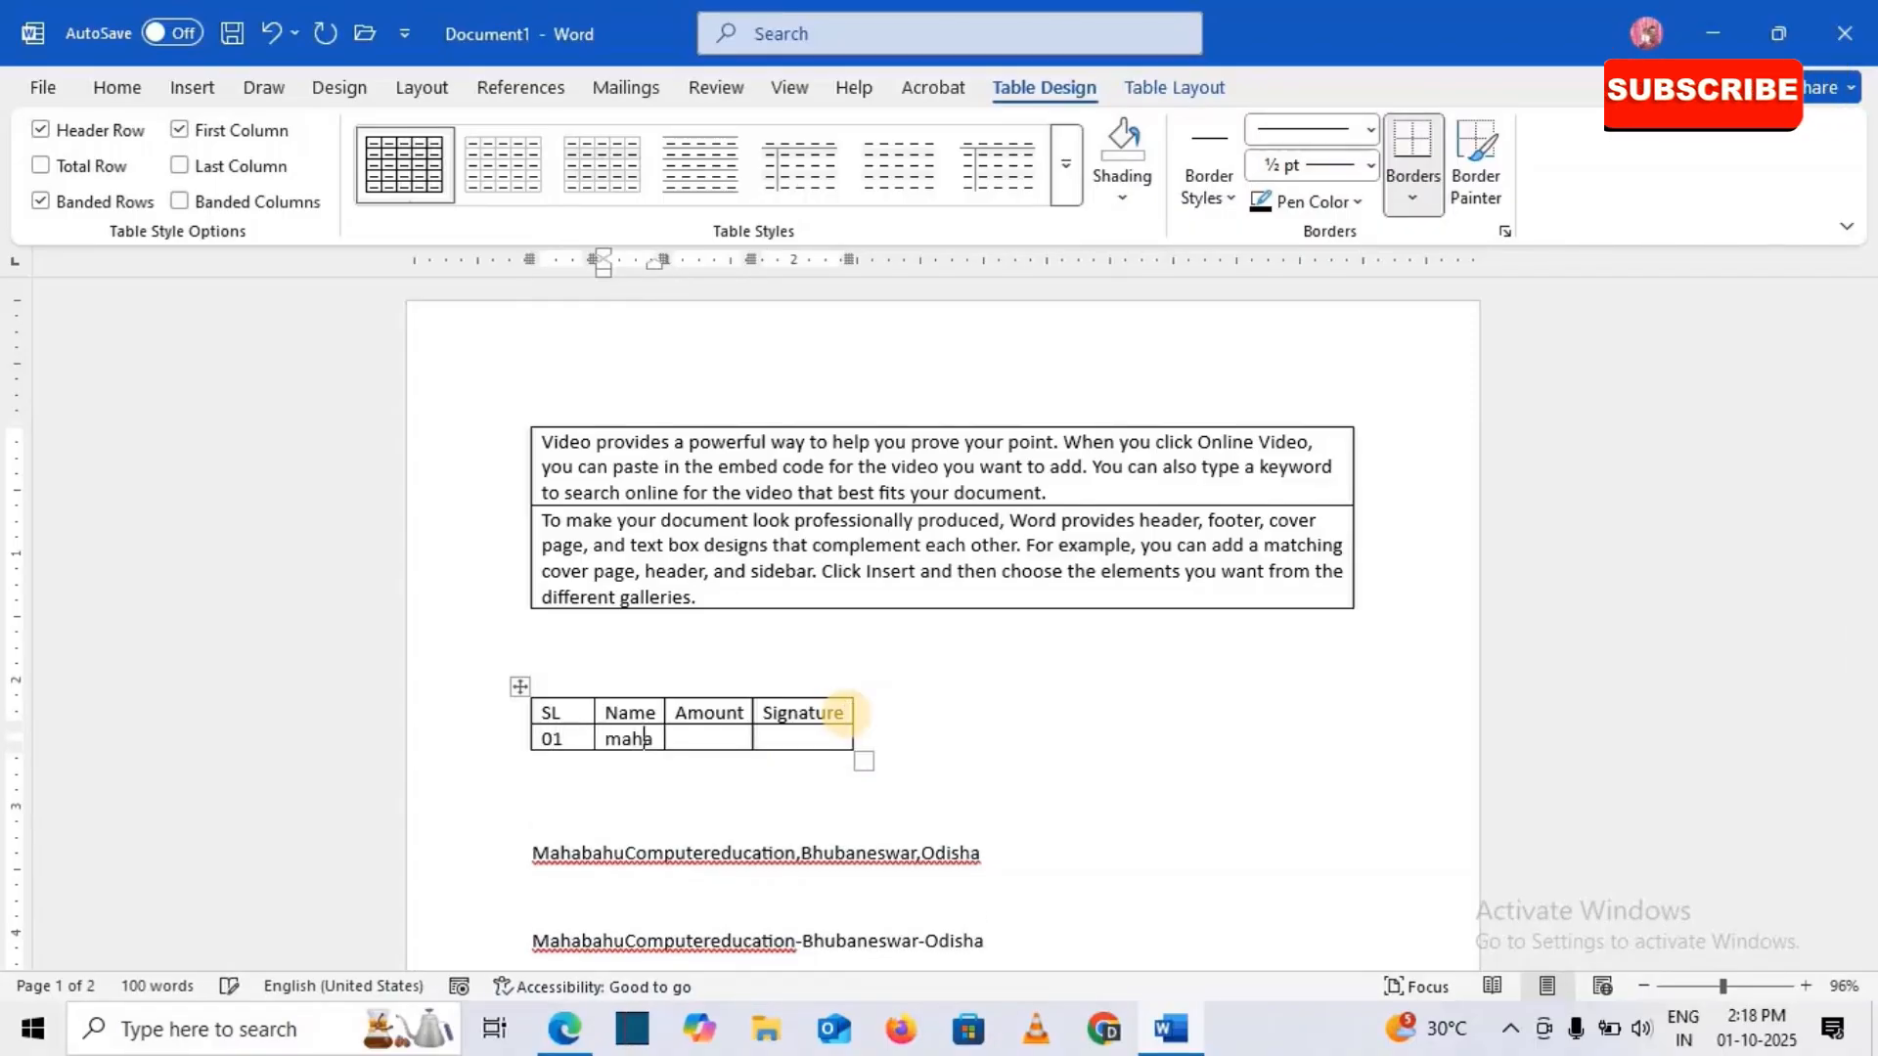
pyautogui.press('Tab')
pyautogui.write('20')
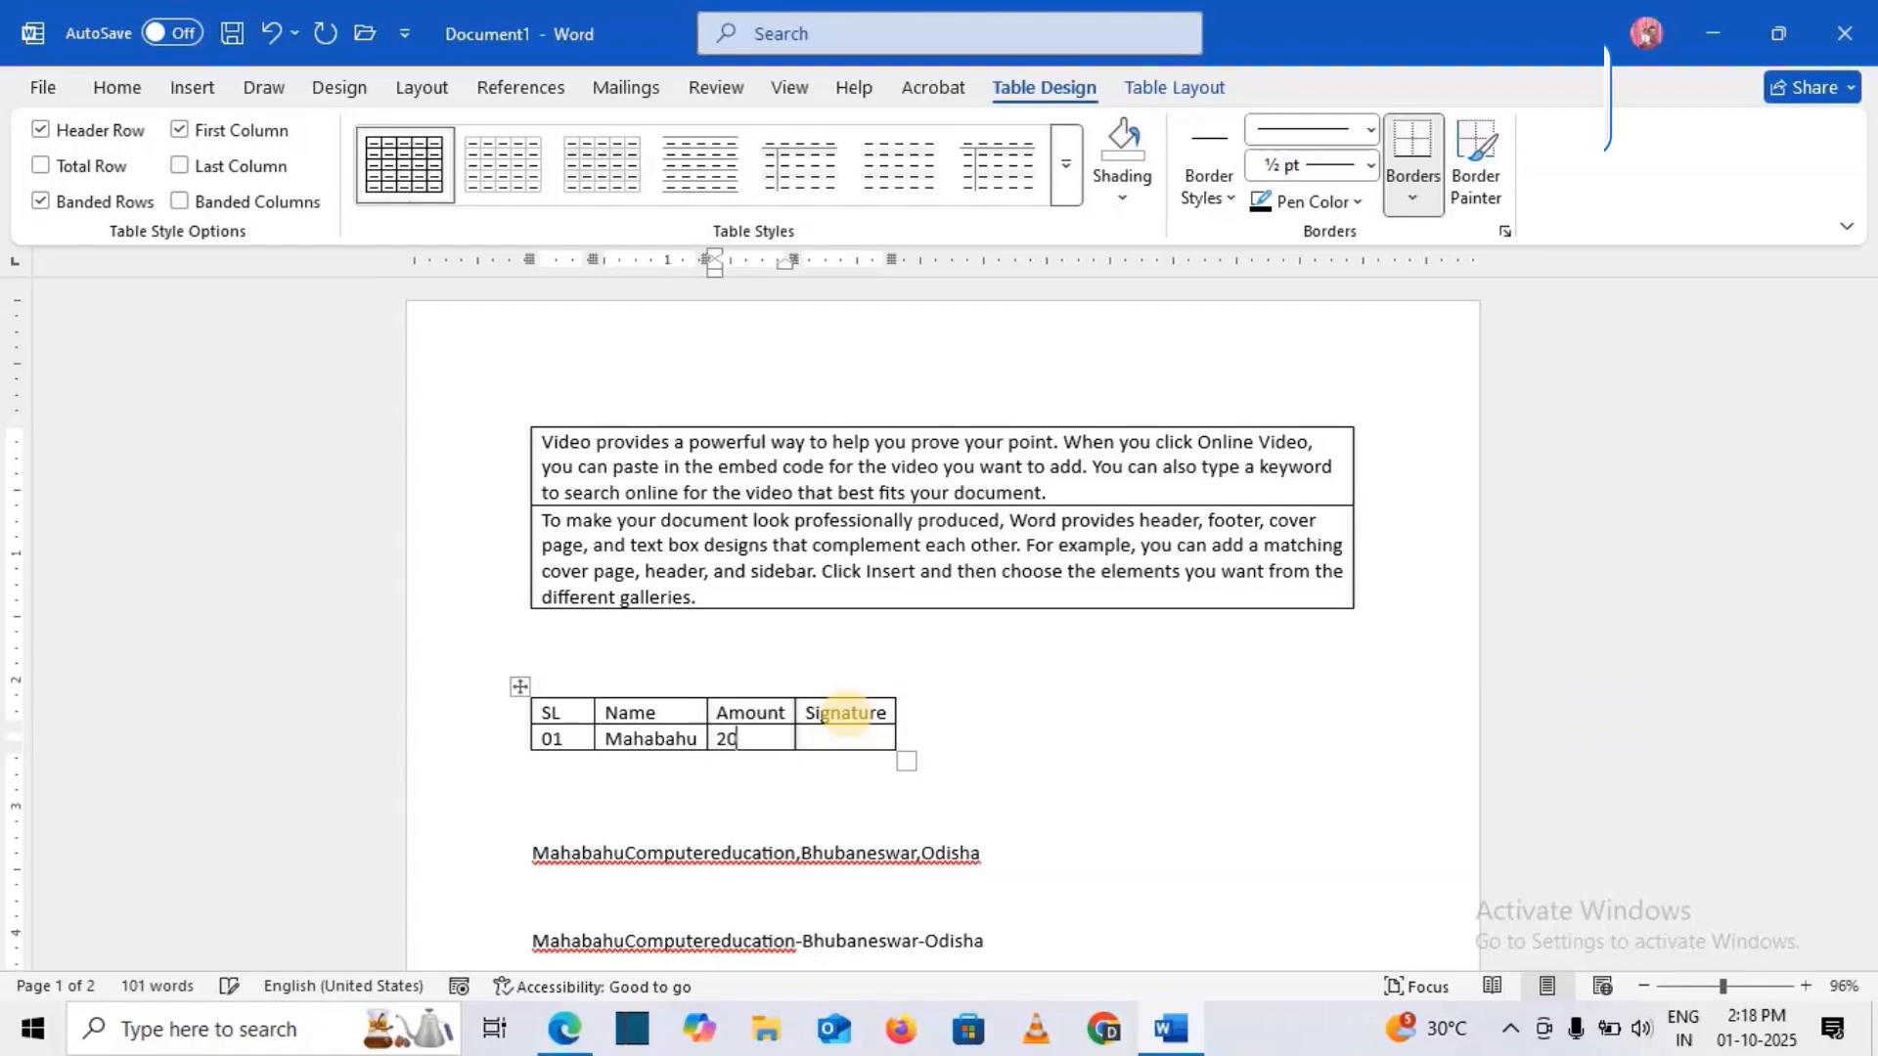
pyautogui.write('00')
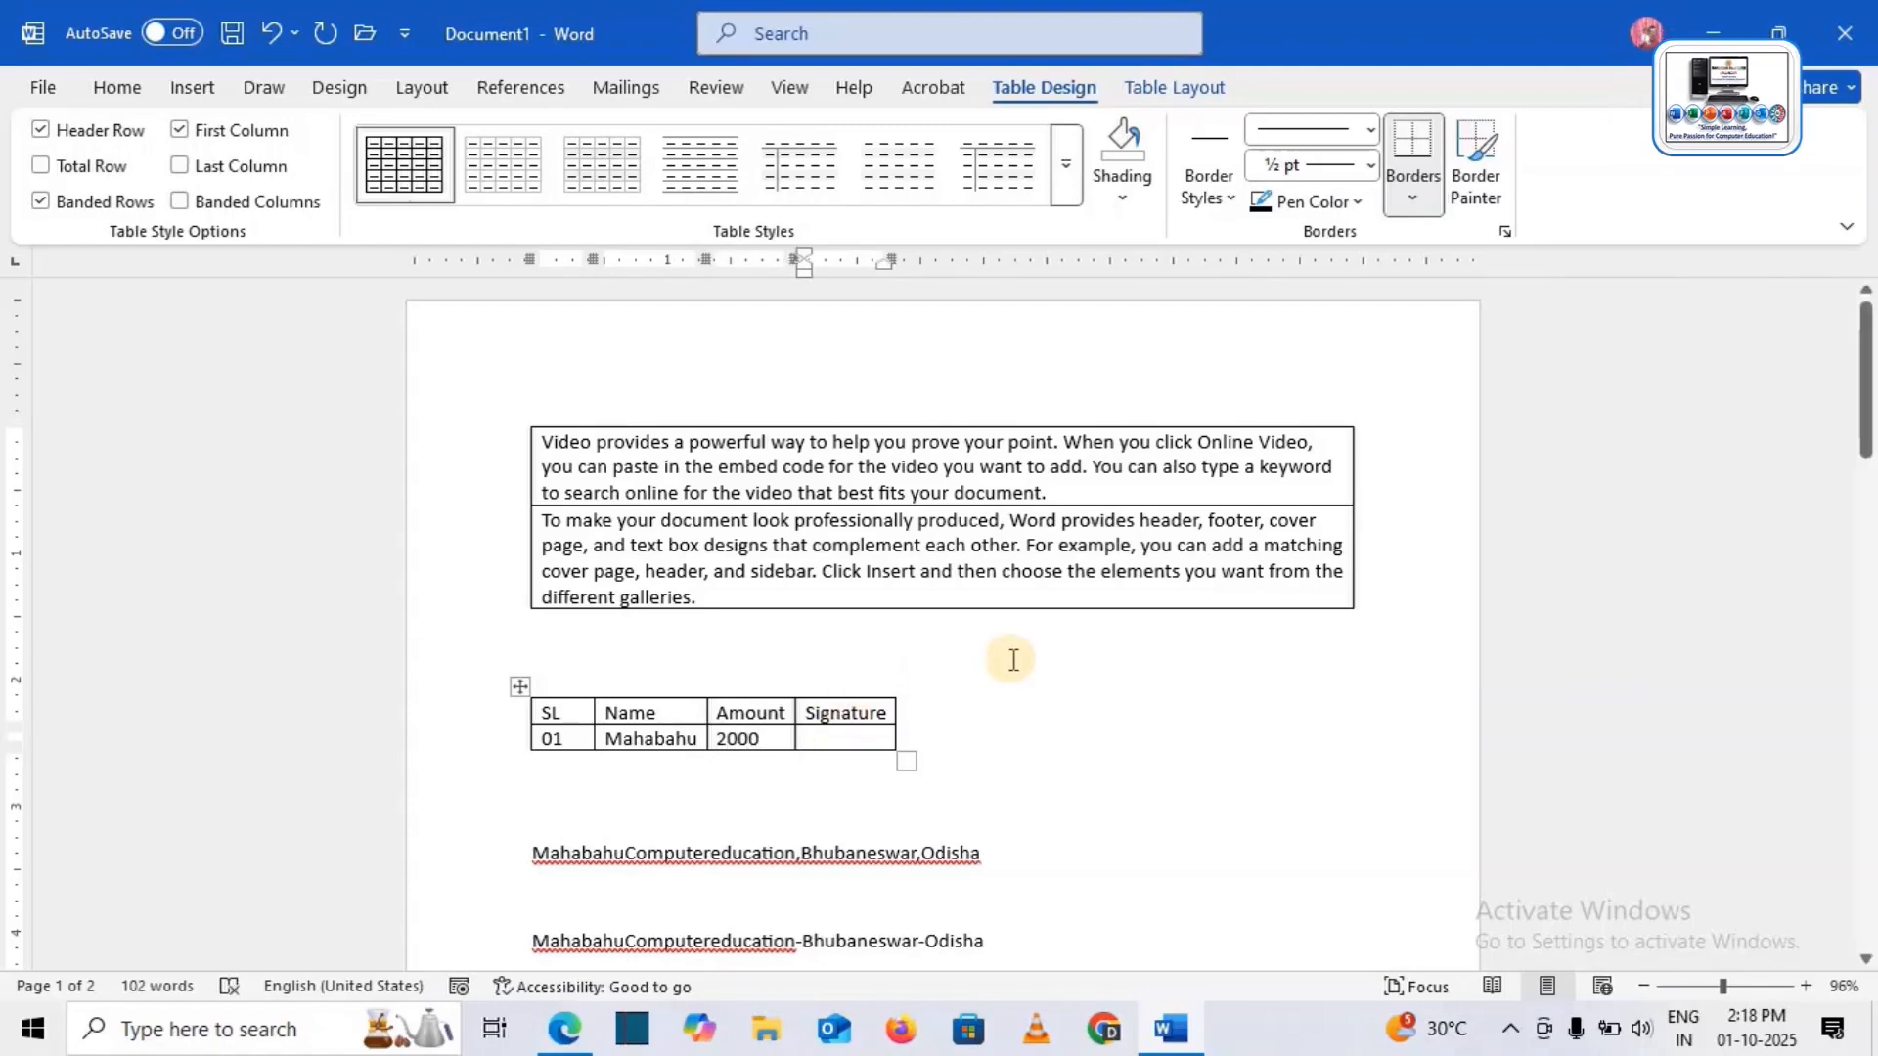
# Step: Convert the comma-separated MahabahuComputereducation line to a 3-column table separated at commas with 0.5" fixed column width
pyautogui.scroll(-3, 1005, 685)
pyautogui.scroll(1, 685, 700)
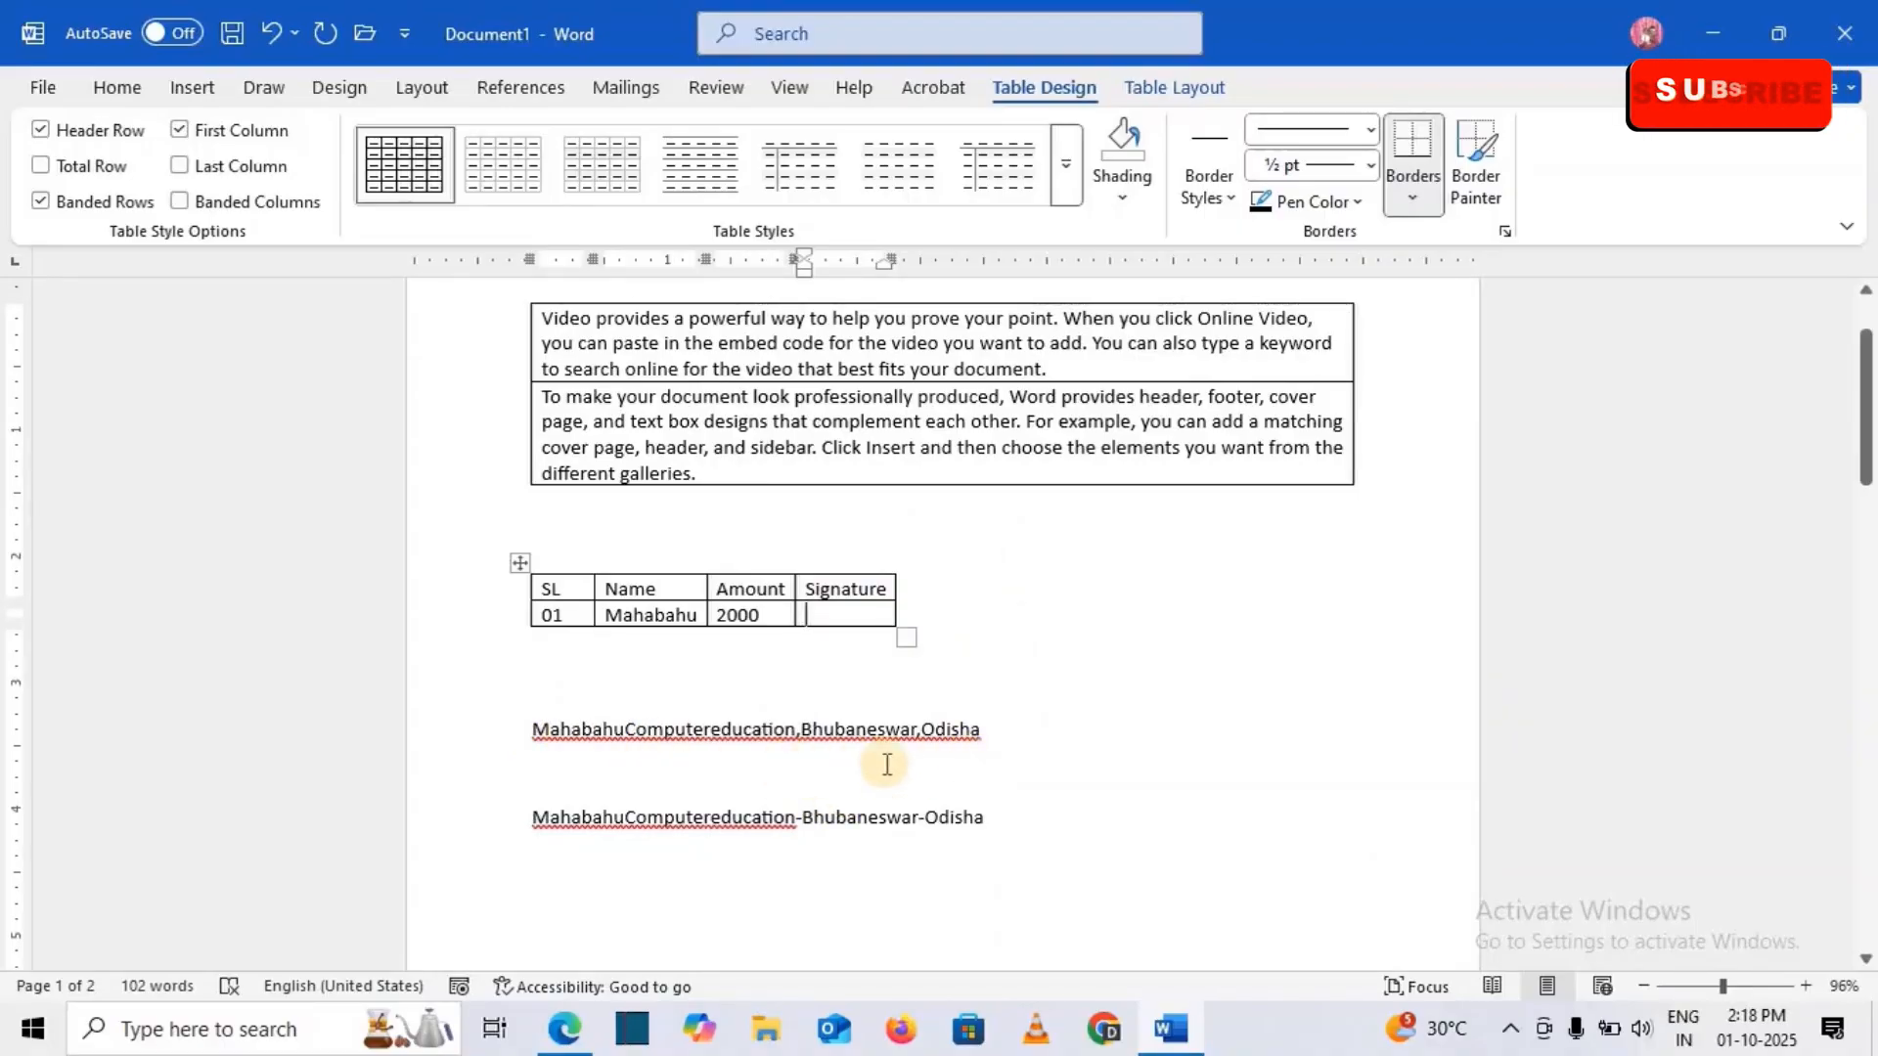
pyautogui.moveTo(588, 730); pyautogui.dragTo(1018, 729)
pyautogui.click(186, 90)
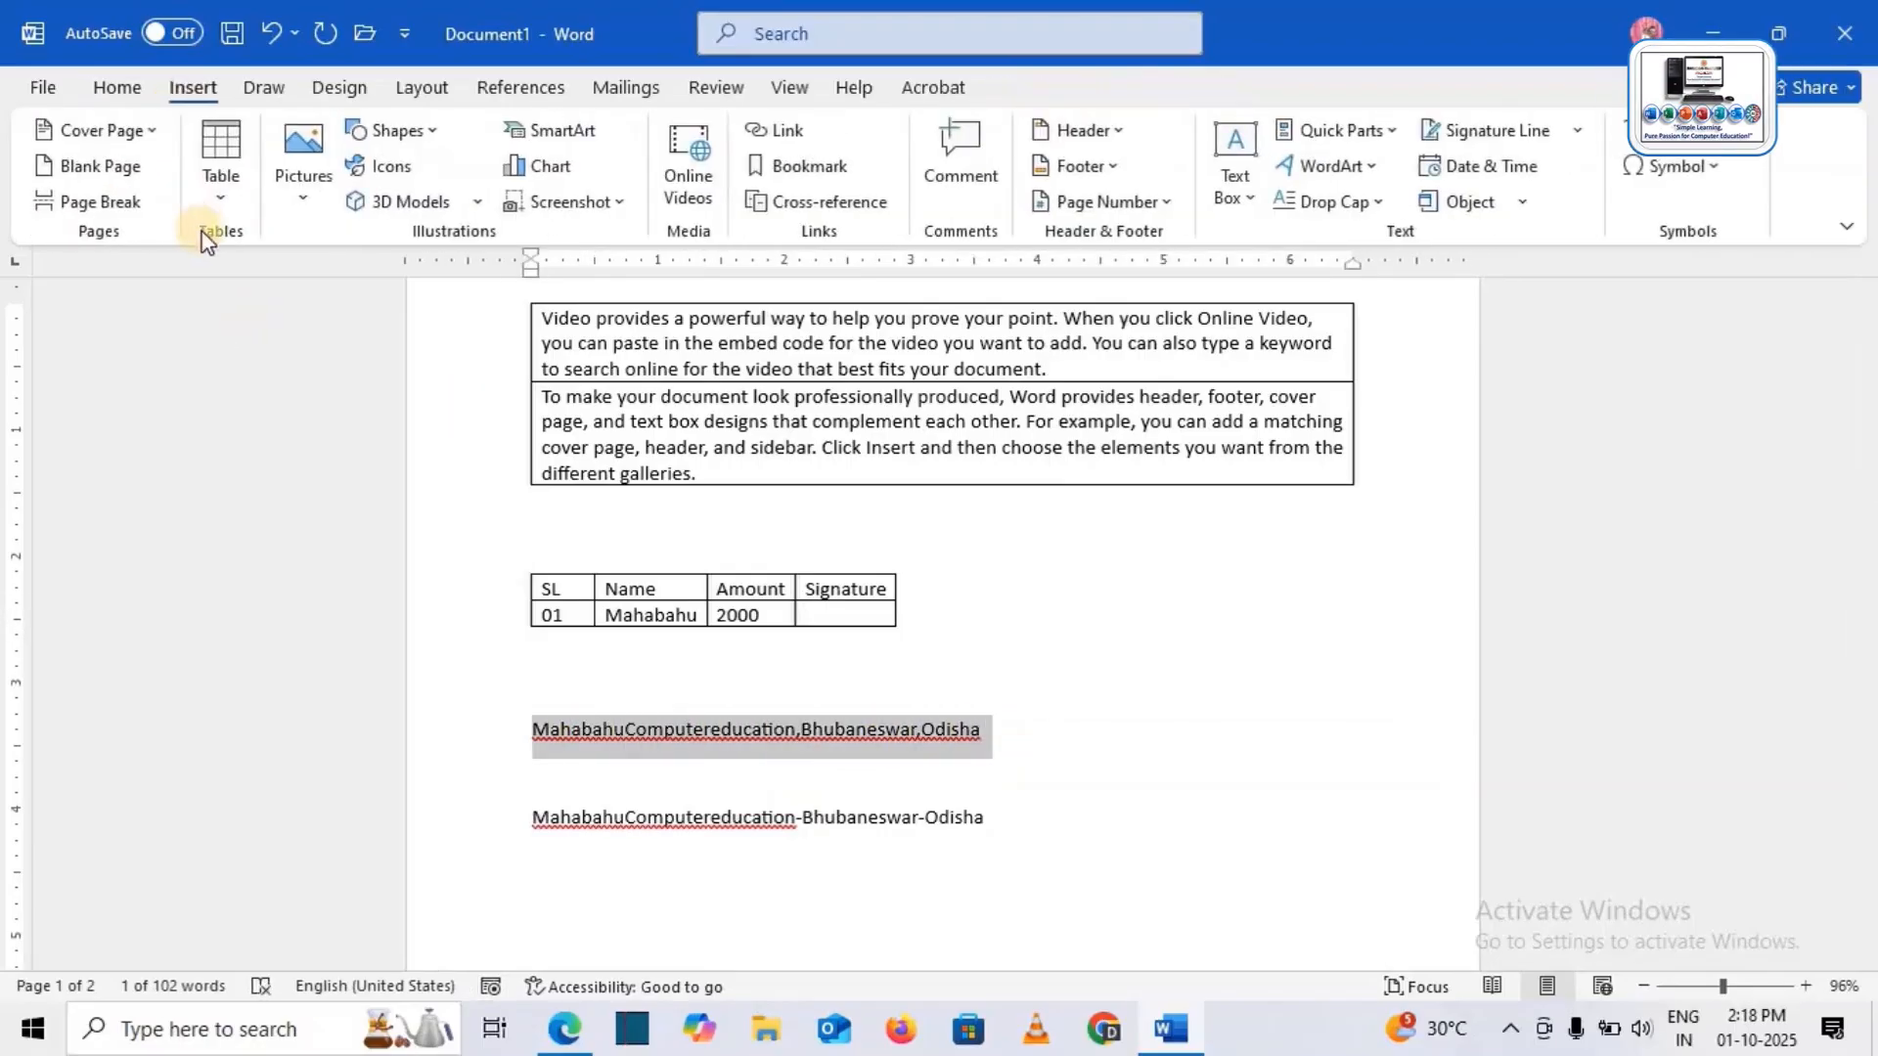
pyautogui.click(221, 196)
pyautogui.click(331, 596)
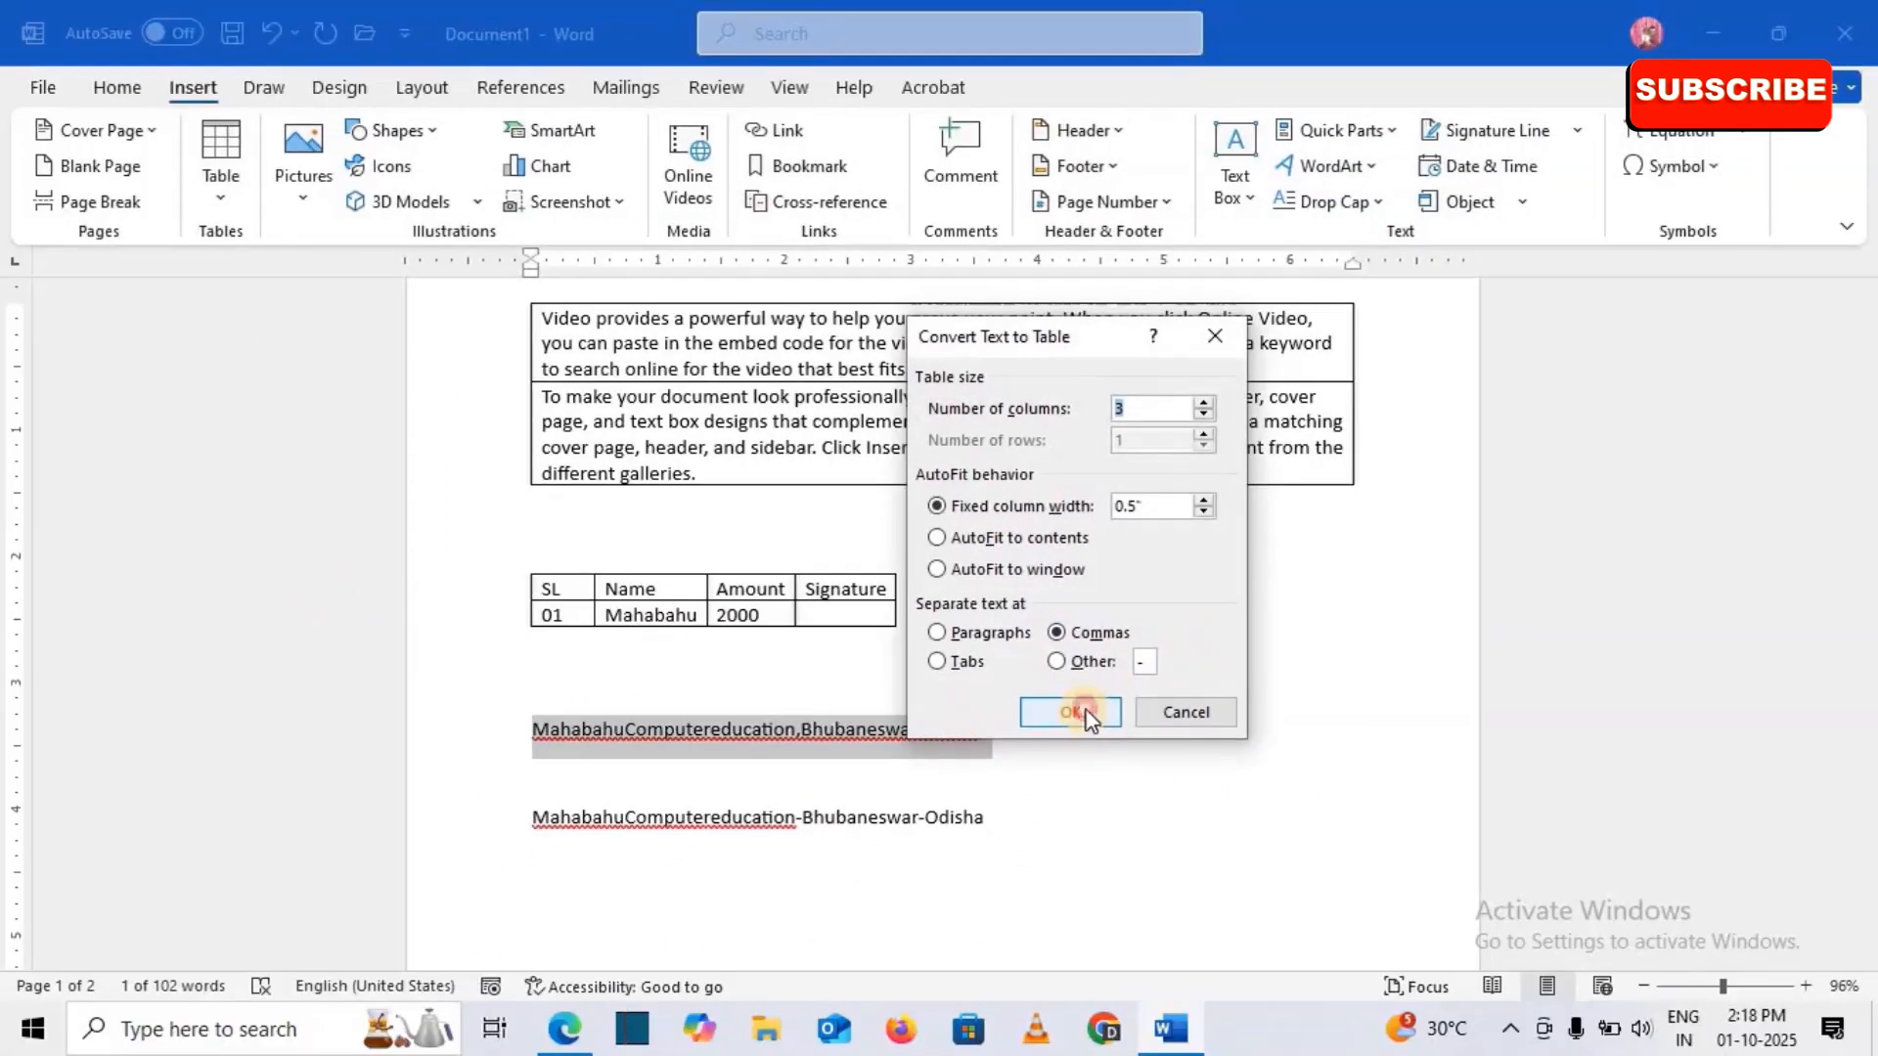
pyautogui.click(1223, 911)
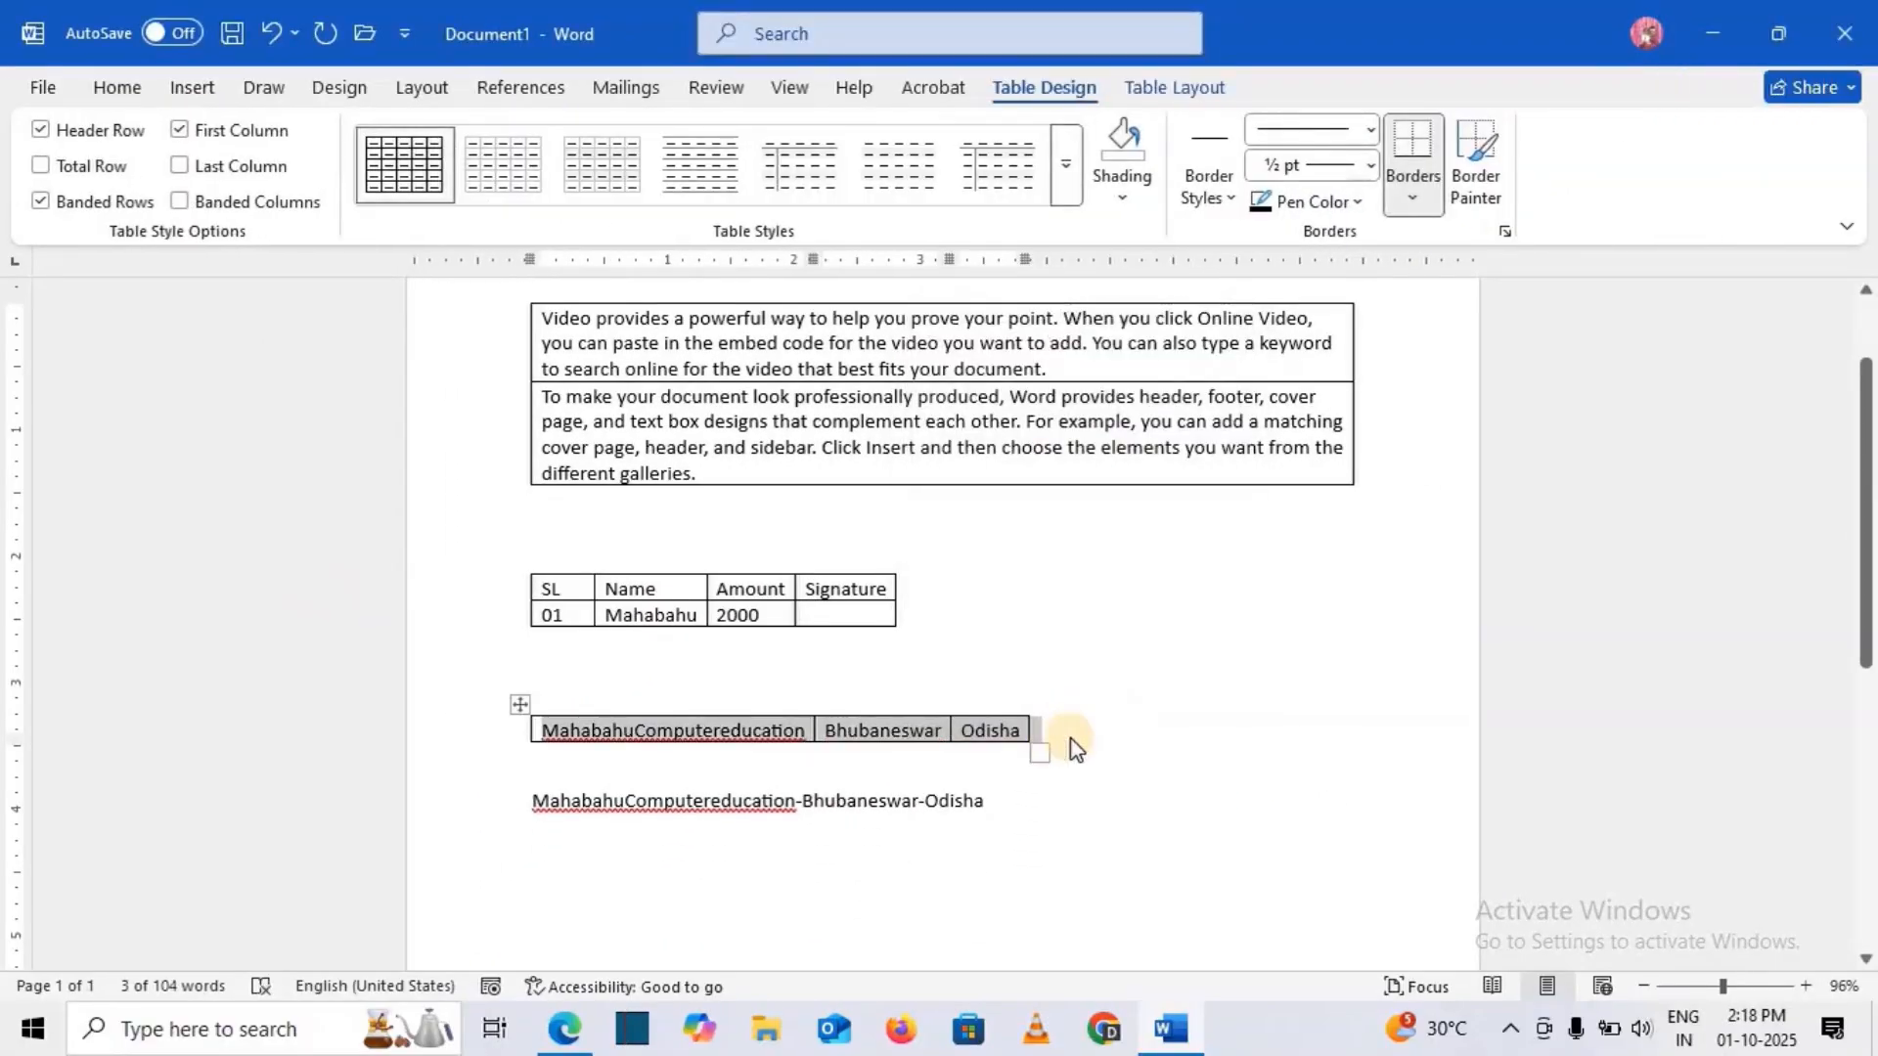
pyautogui.click(1093, 740)
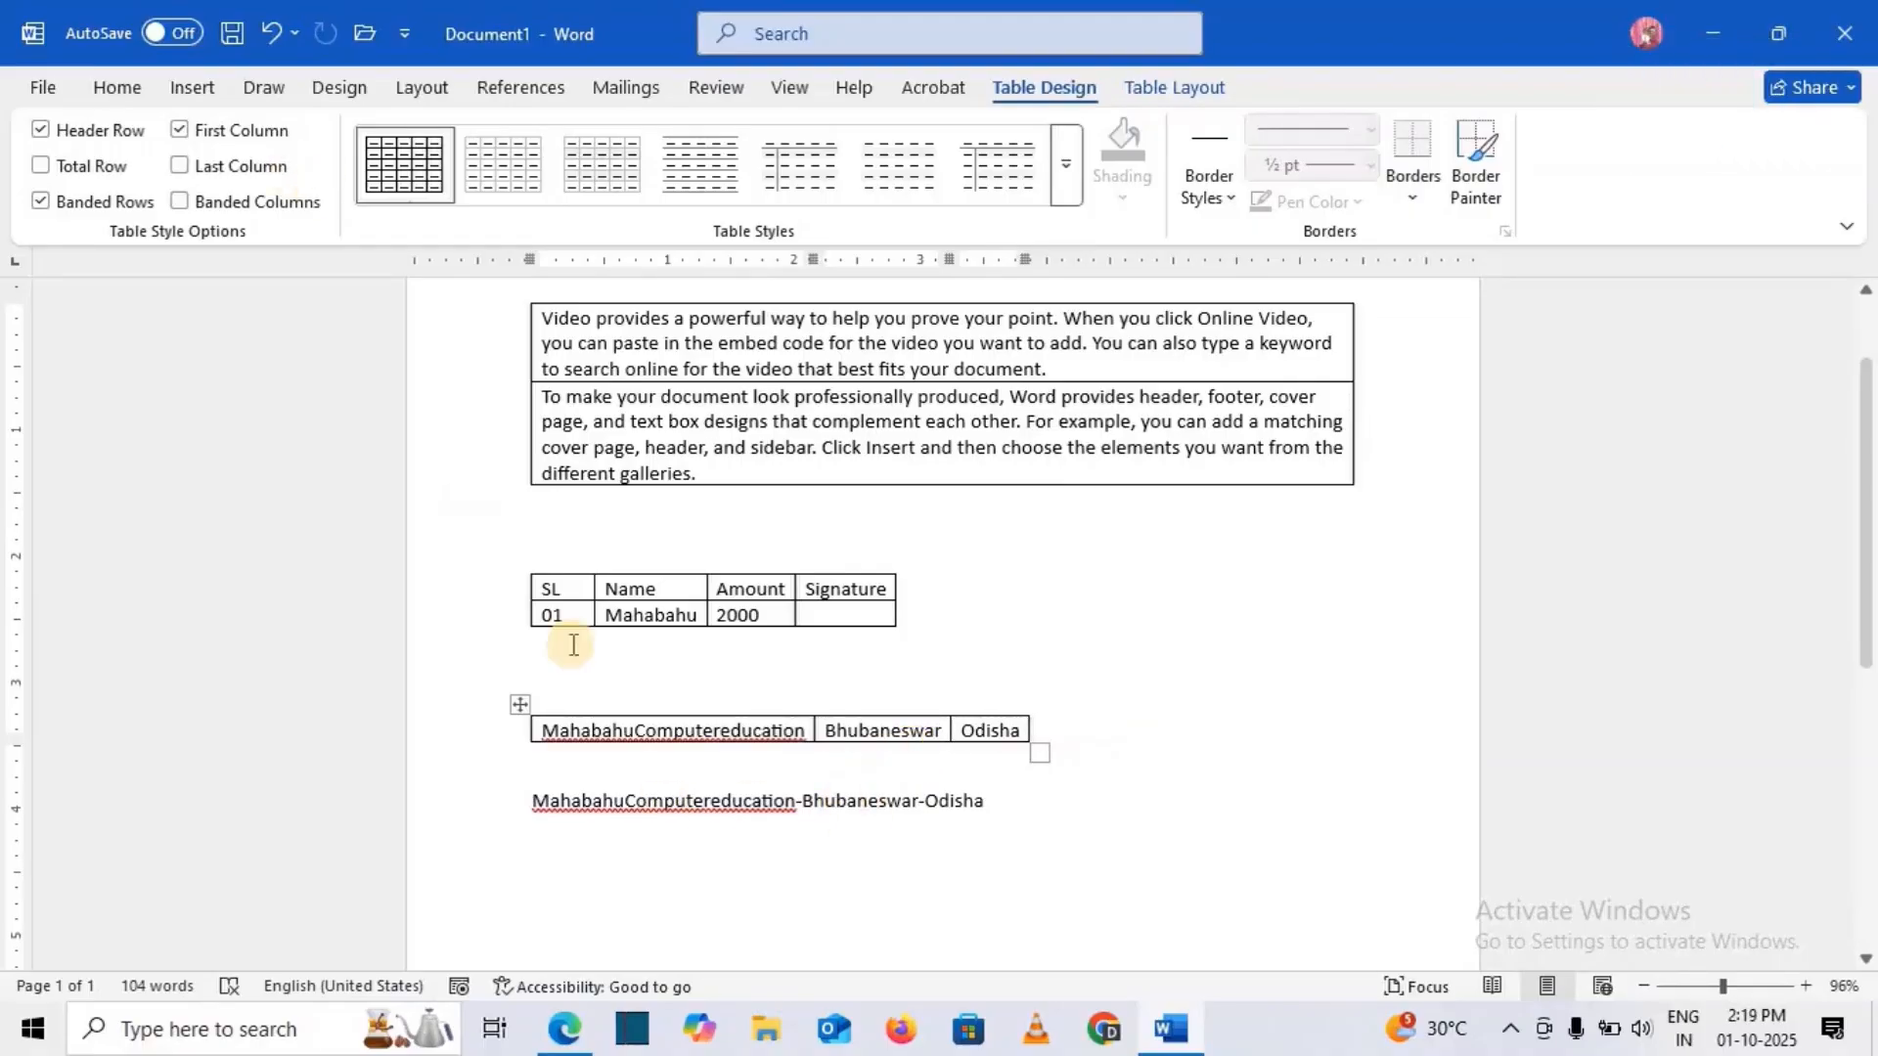
# Step: Convert the hyphen-separated MahabahuComputereducation line to a 3-column table using "-" as the other separator and 0.5" fixed column width
pyautogui.moveTo(532, 798); pyautogui.dragTo(1022, 816)
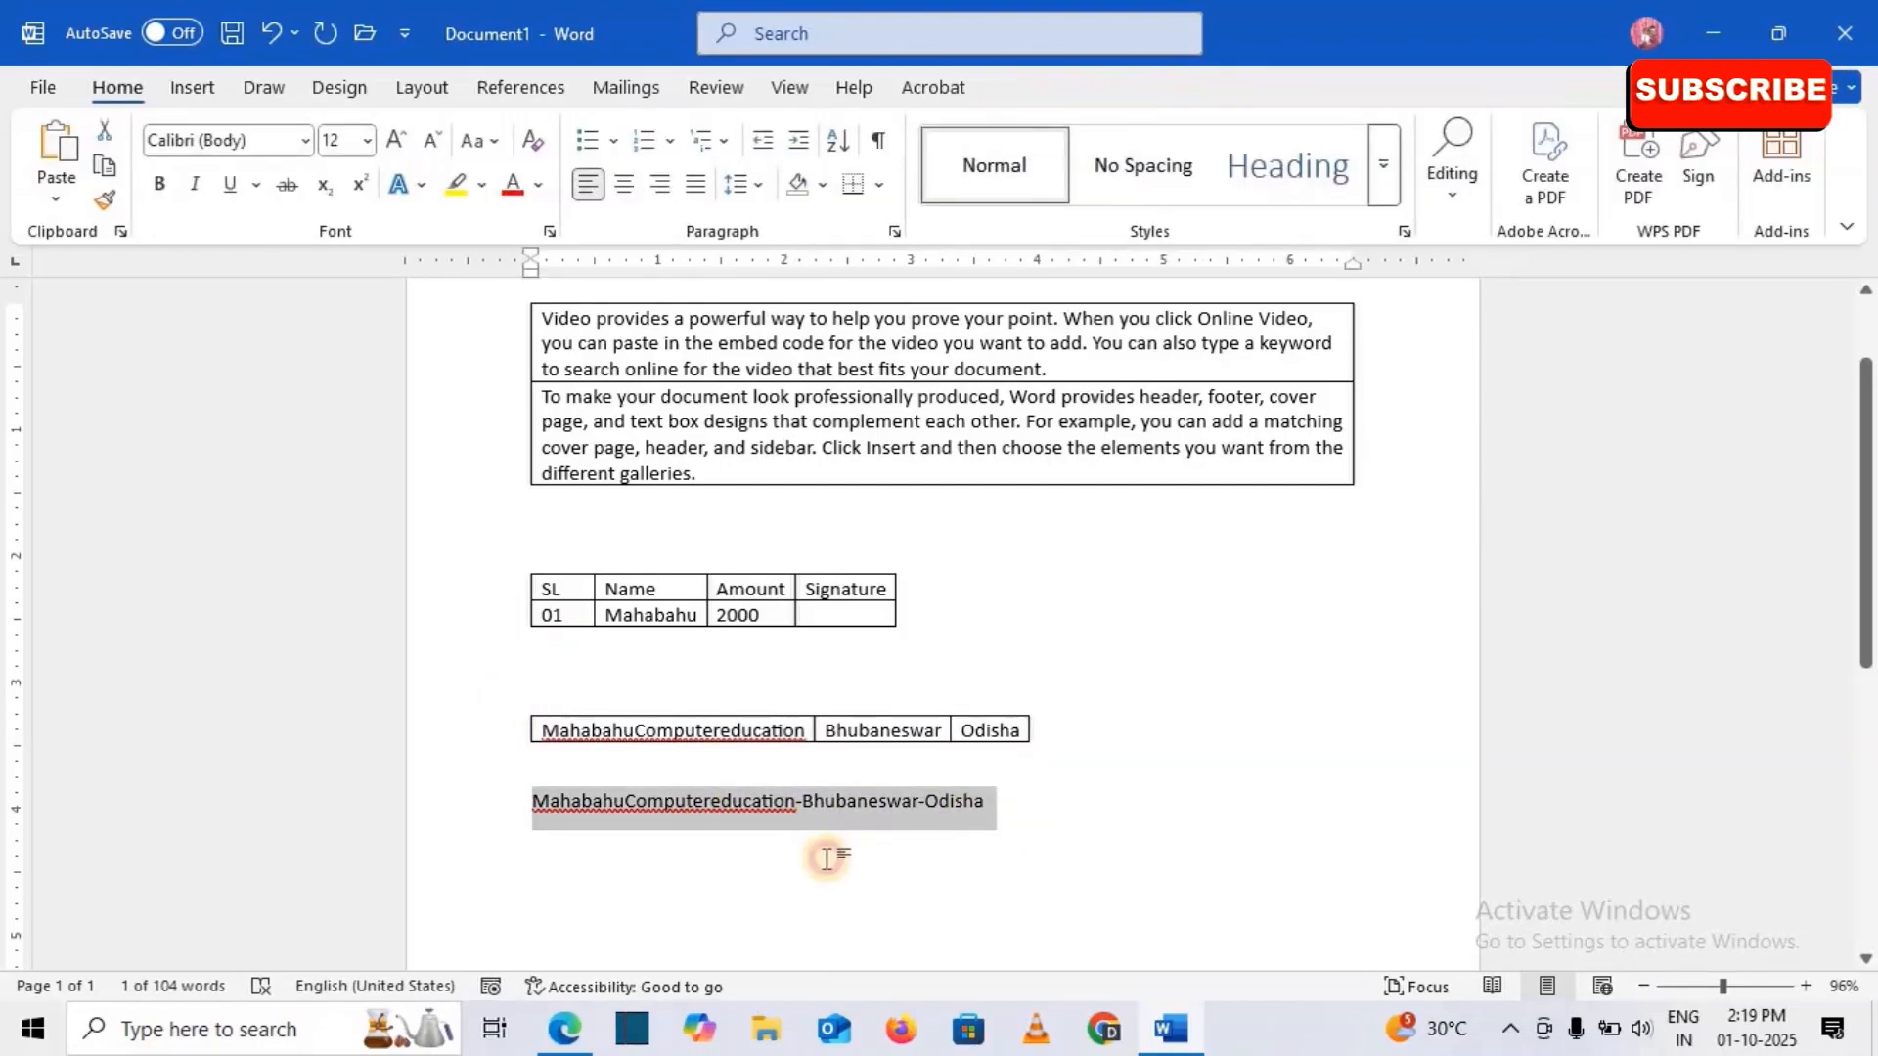
pyautogui.click(747, 834)
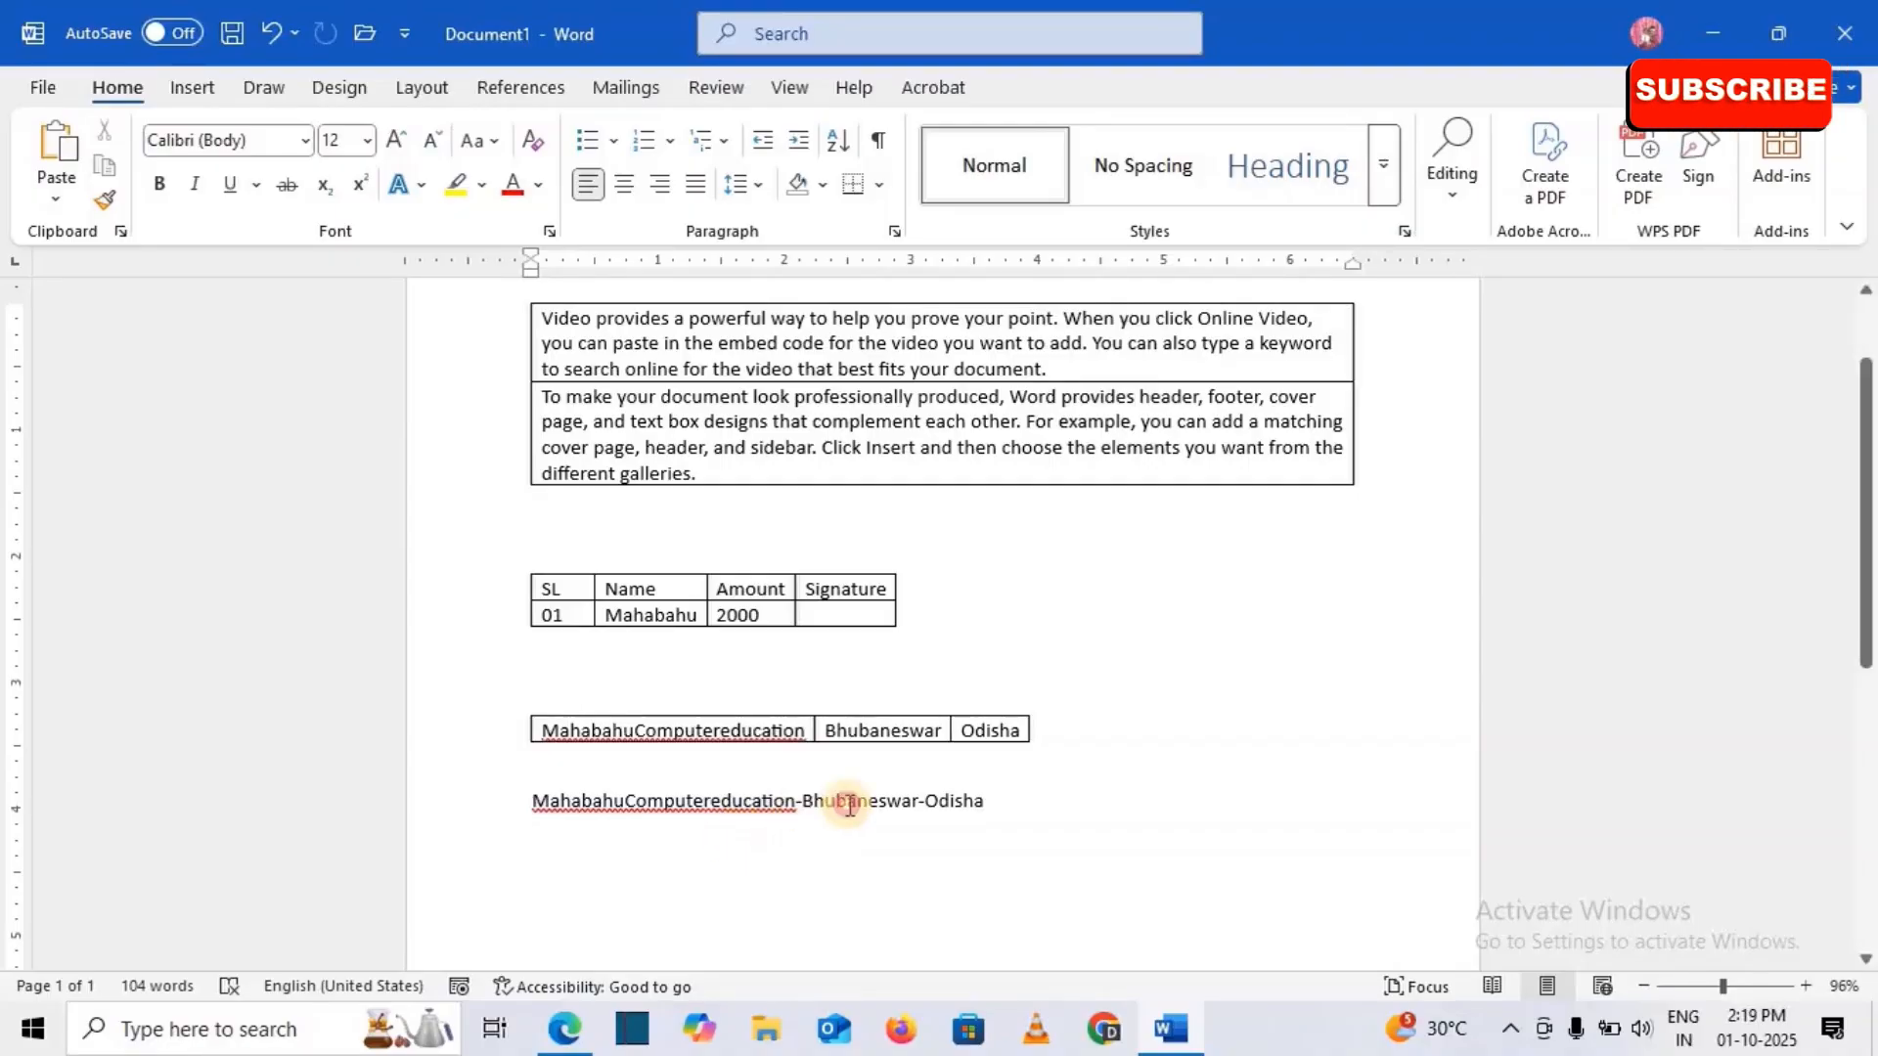
pyautogui.moveTo(528, 800); pyautogui.dragTo(1001, 821)
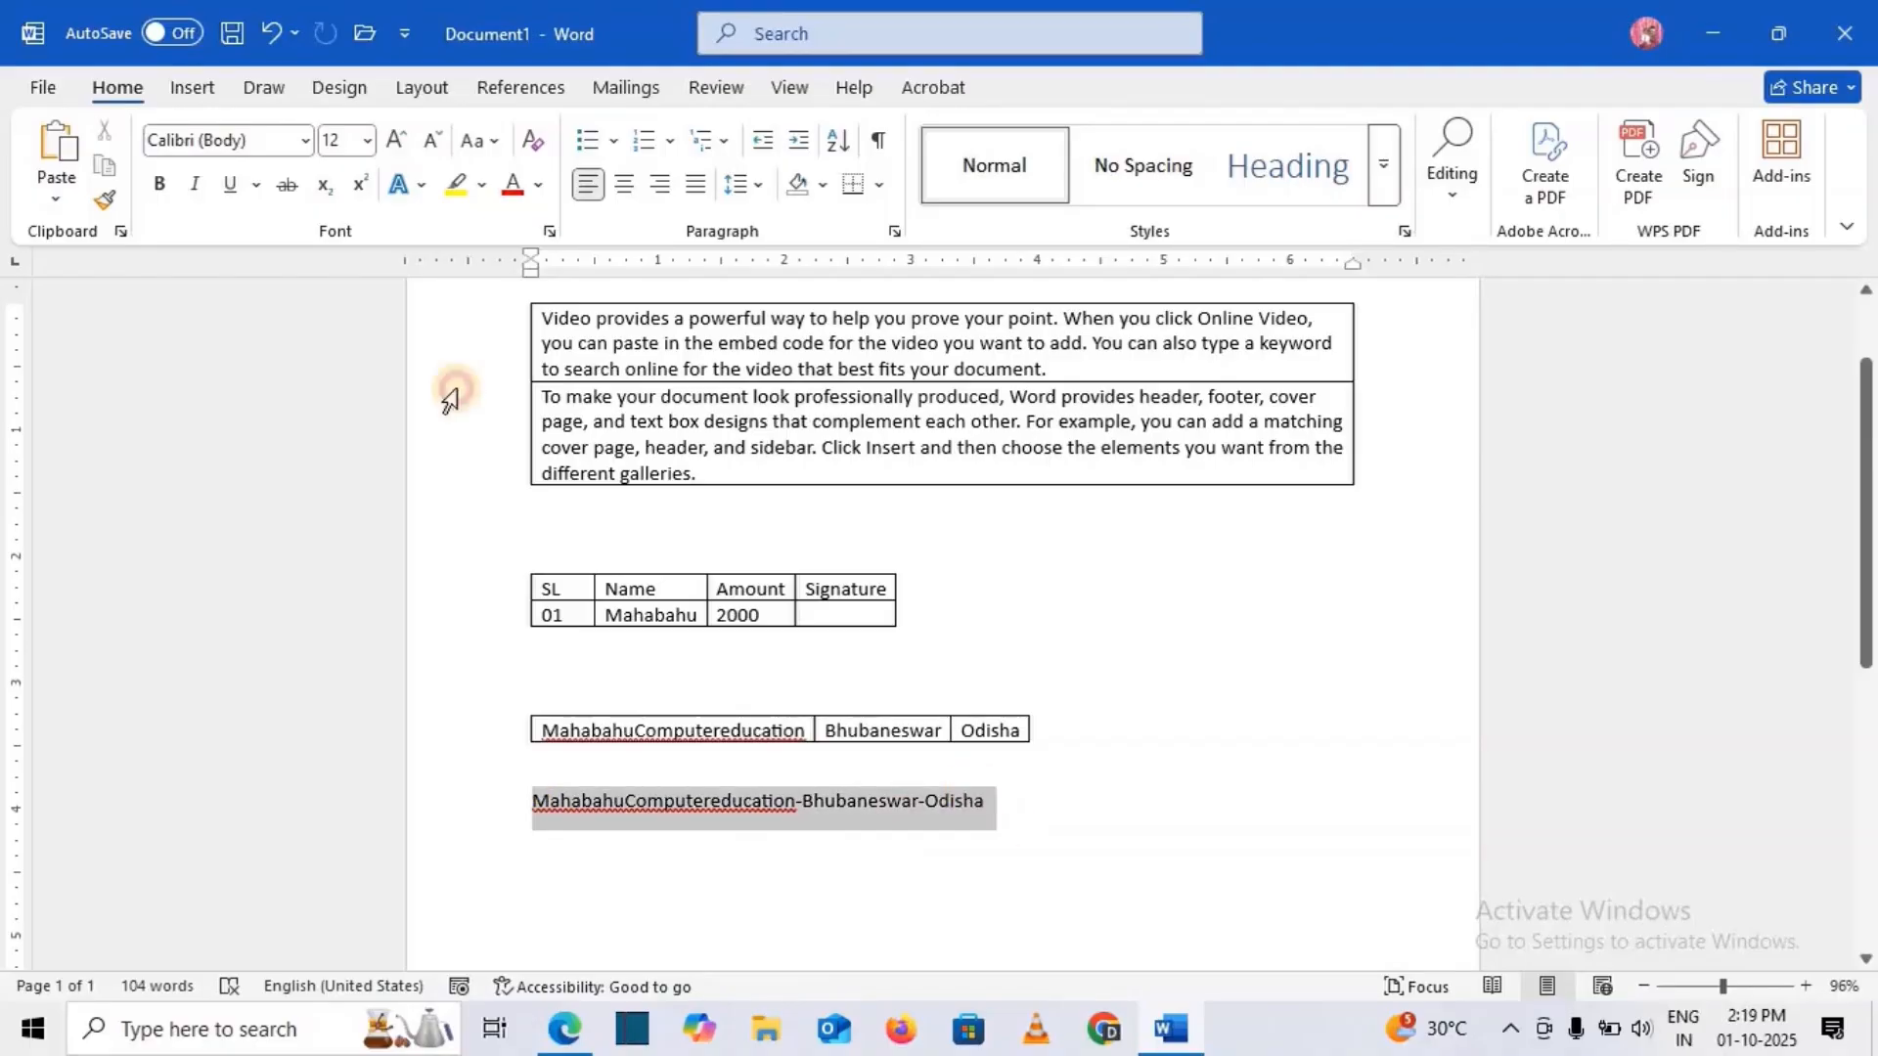
pyautogui.click(192, 87)
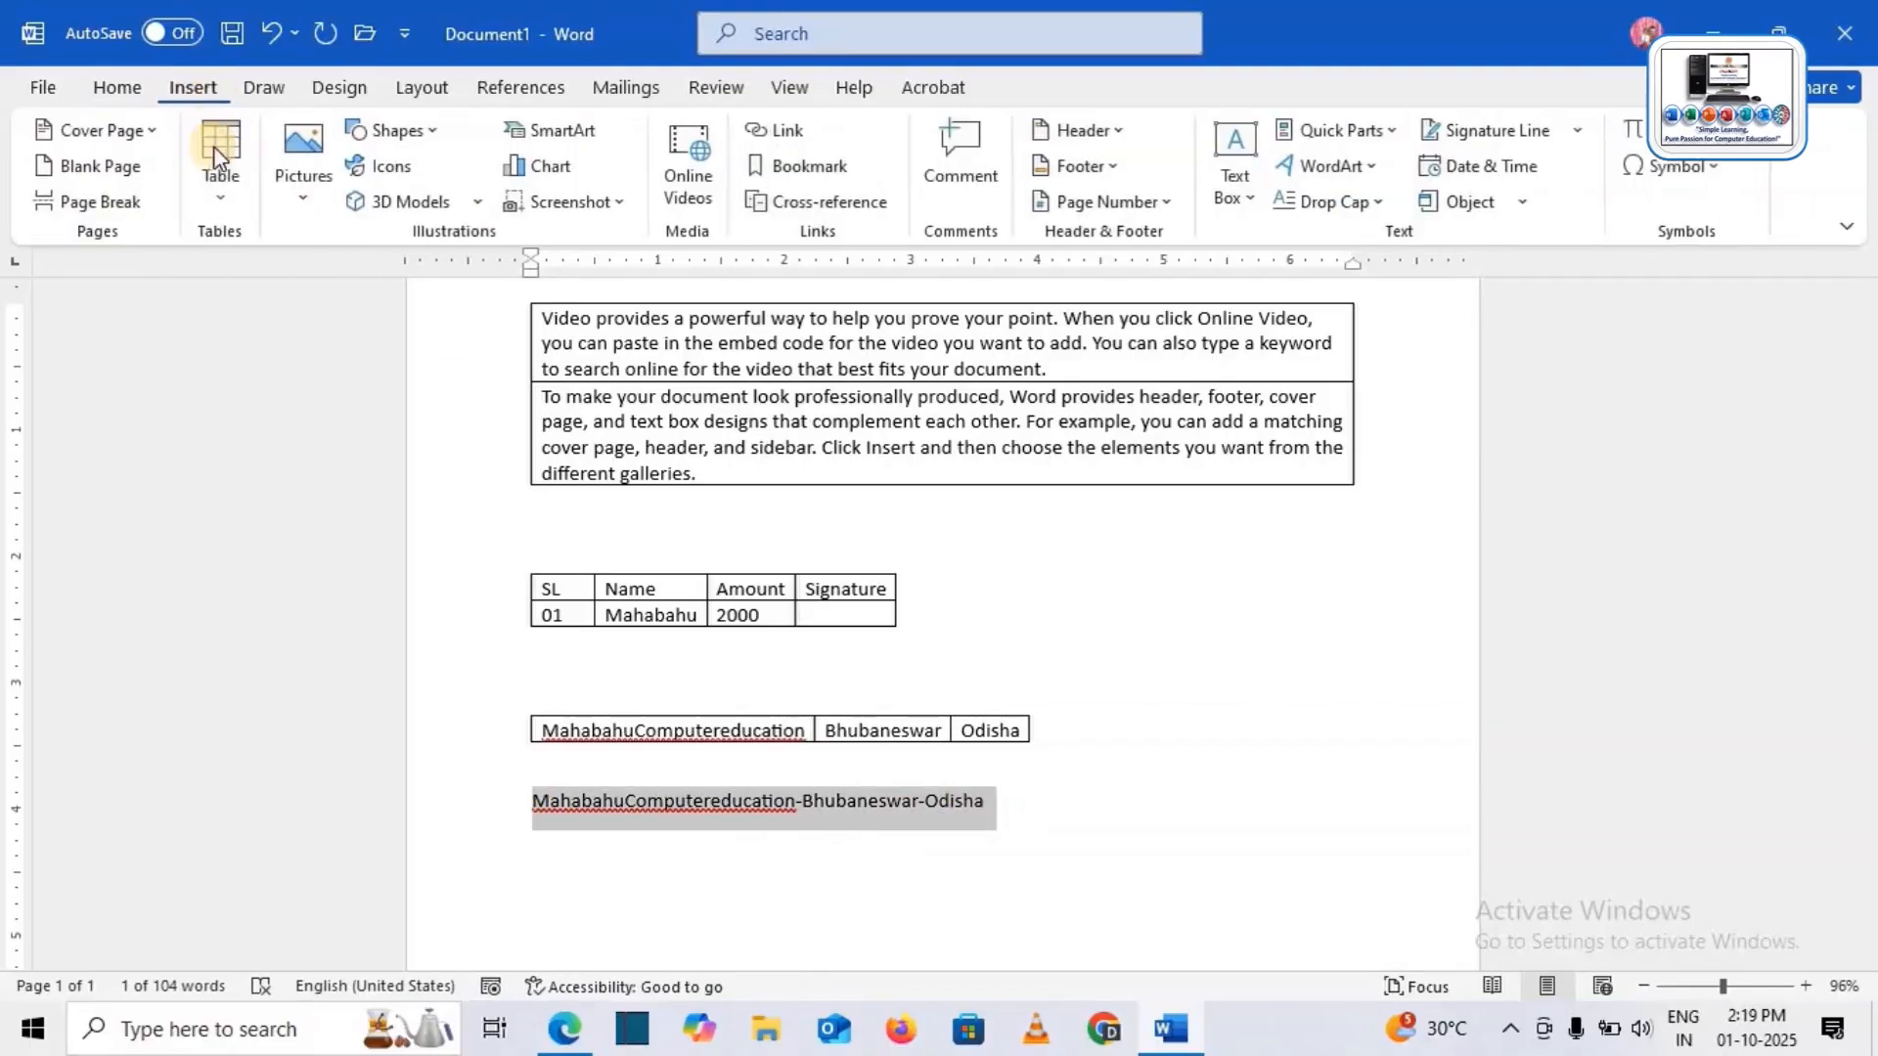
pyautogui.click(224, 205)
pyautogui.click(298, 599)
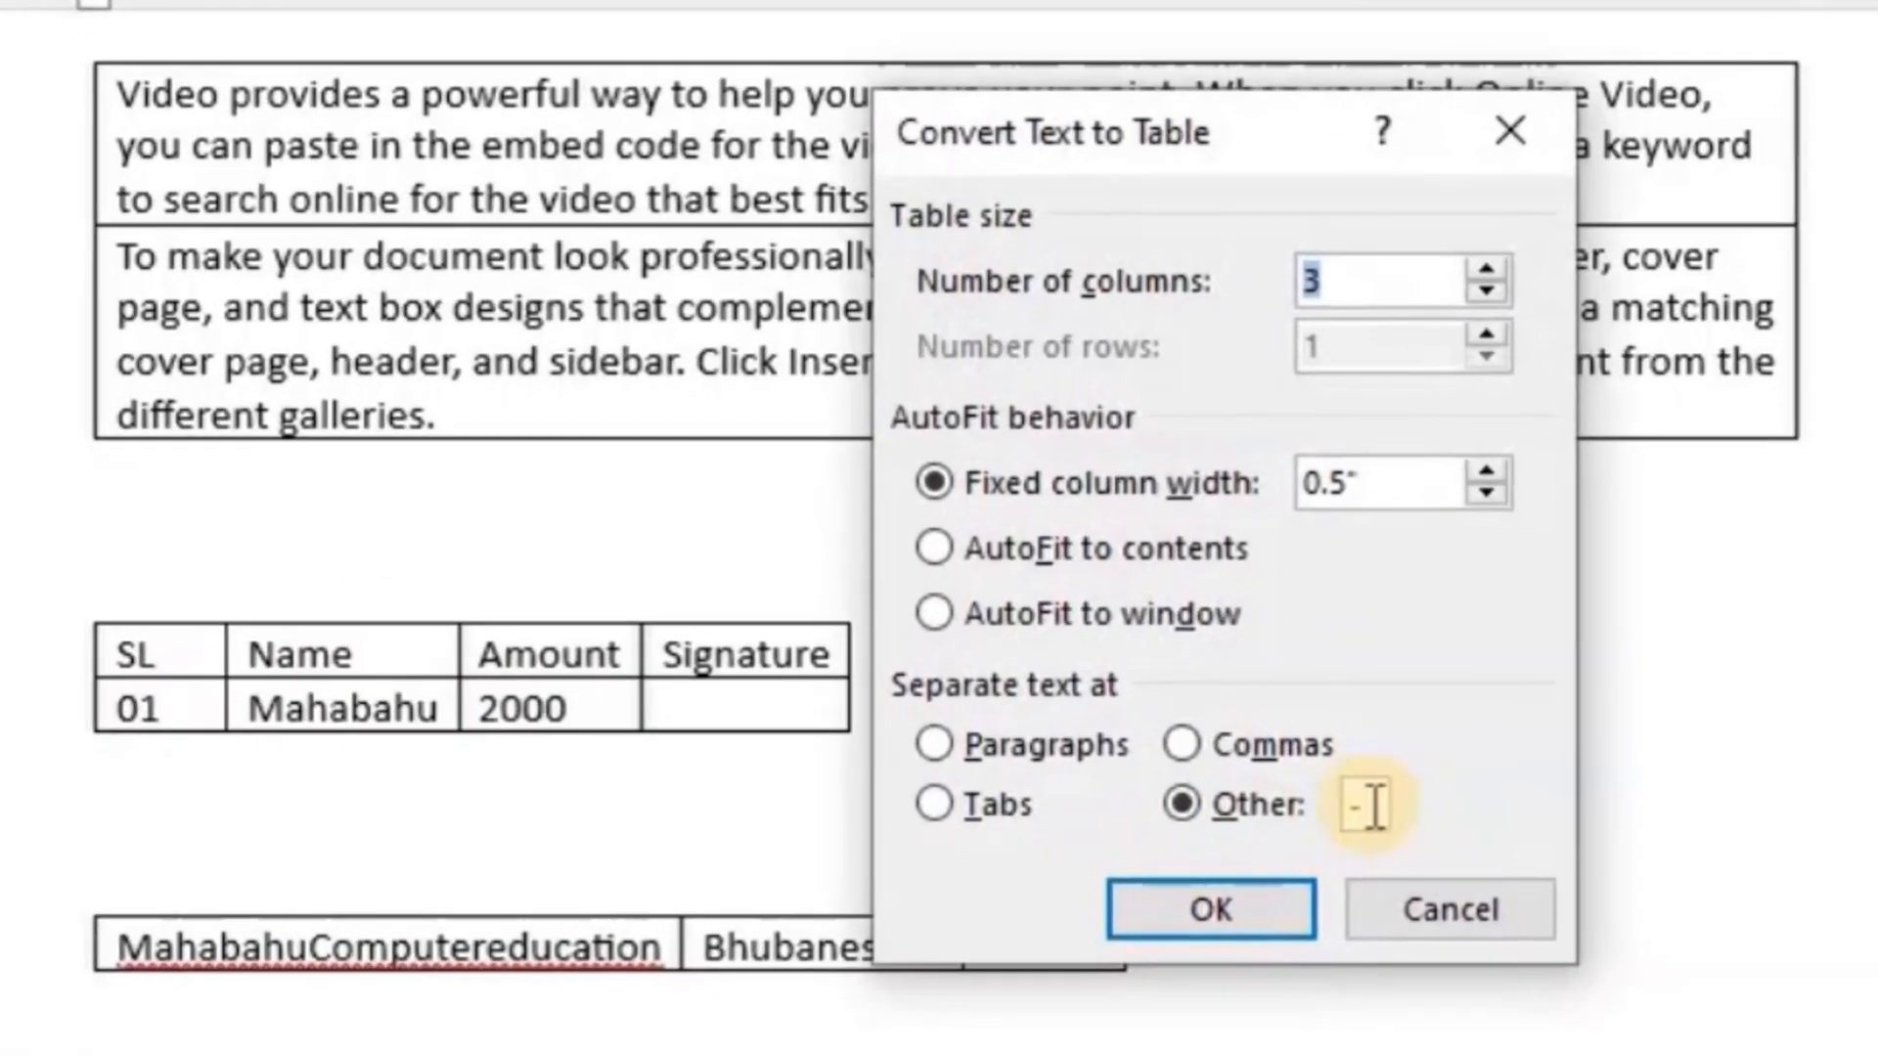
pyautogui.click(1149, 663)
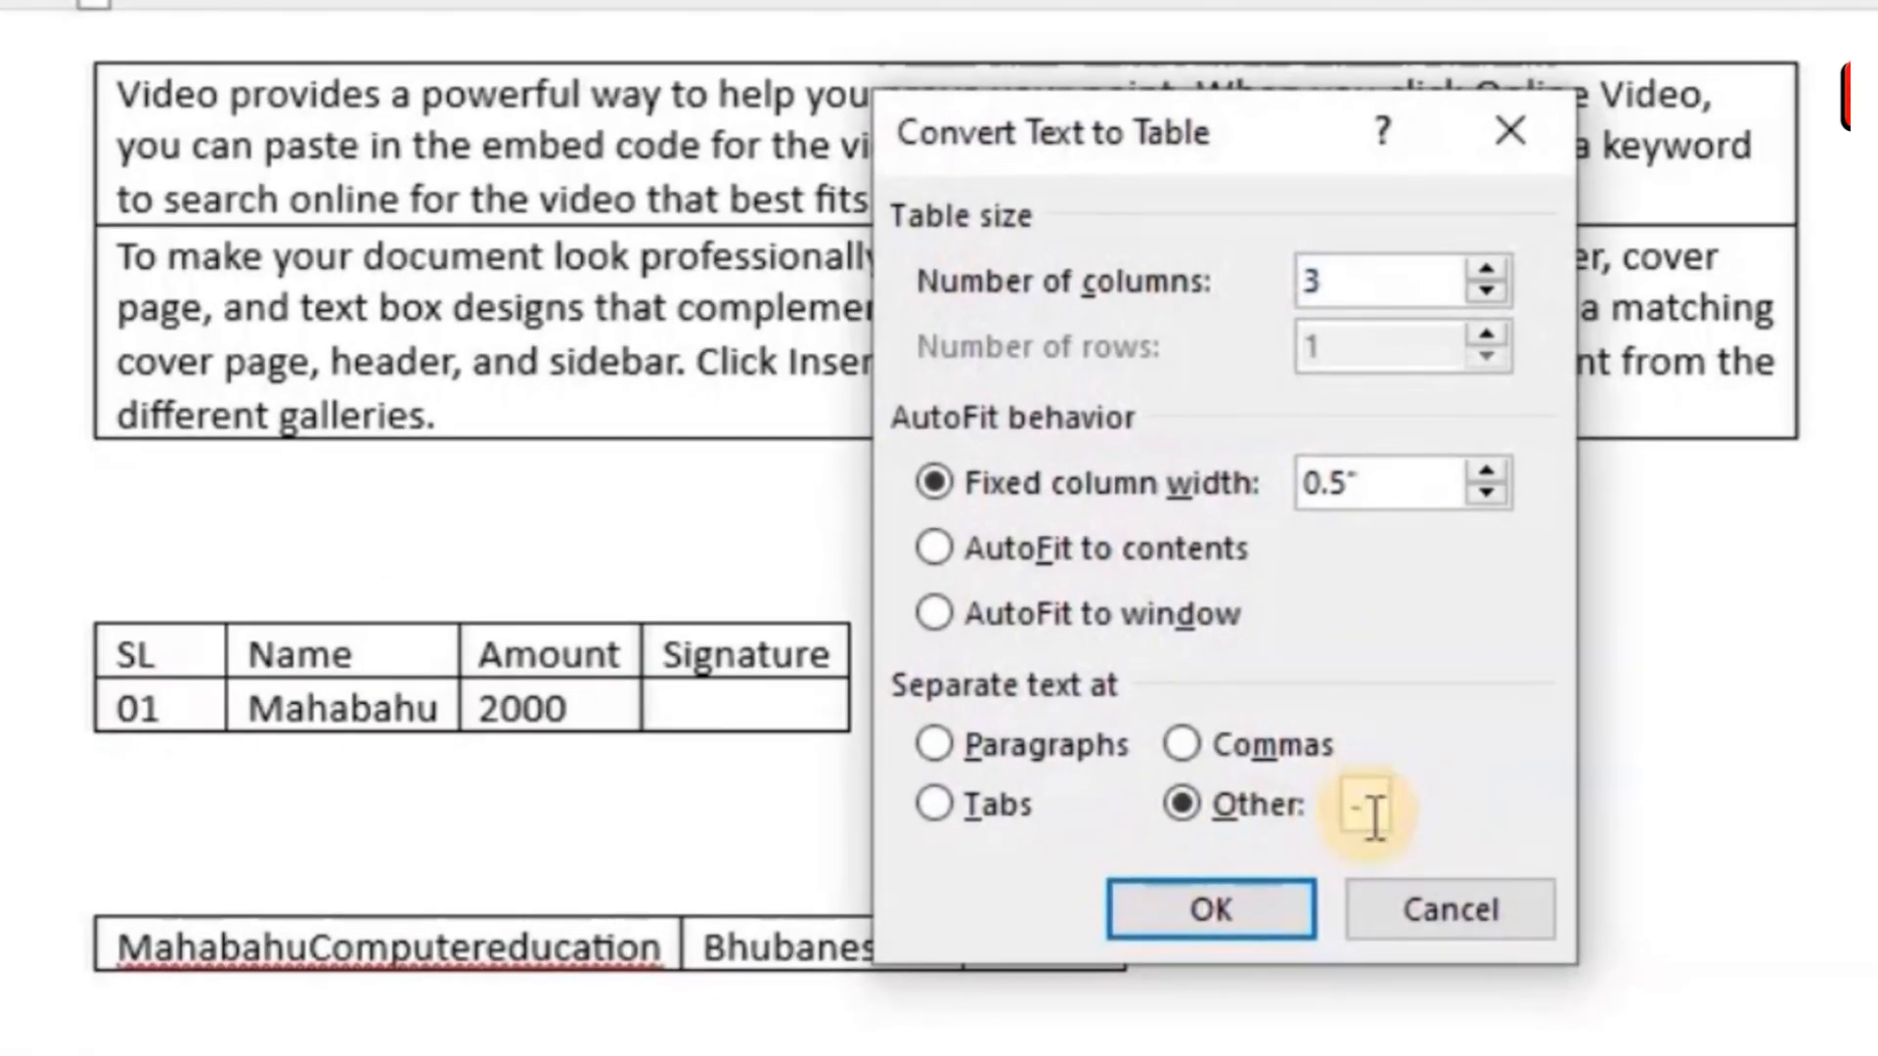
pyautogui.click(1271, 911)
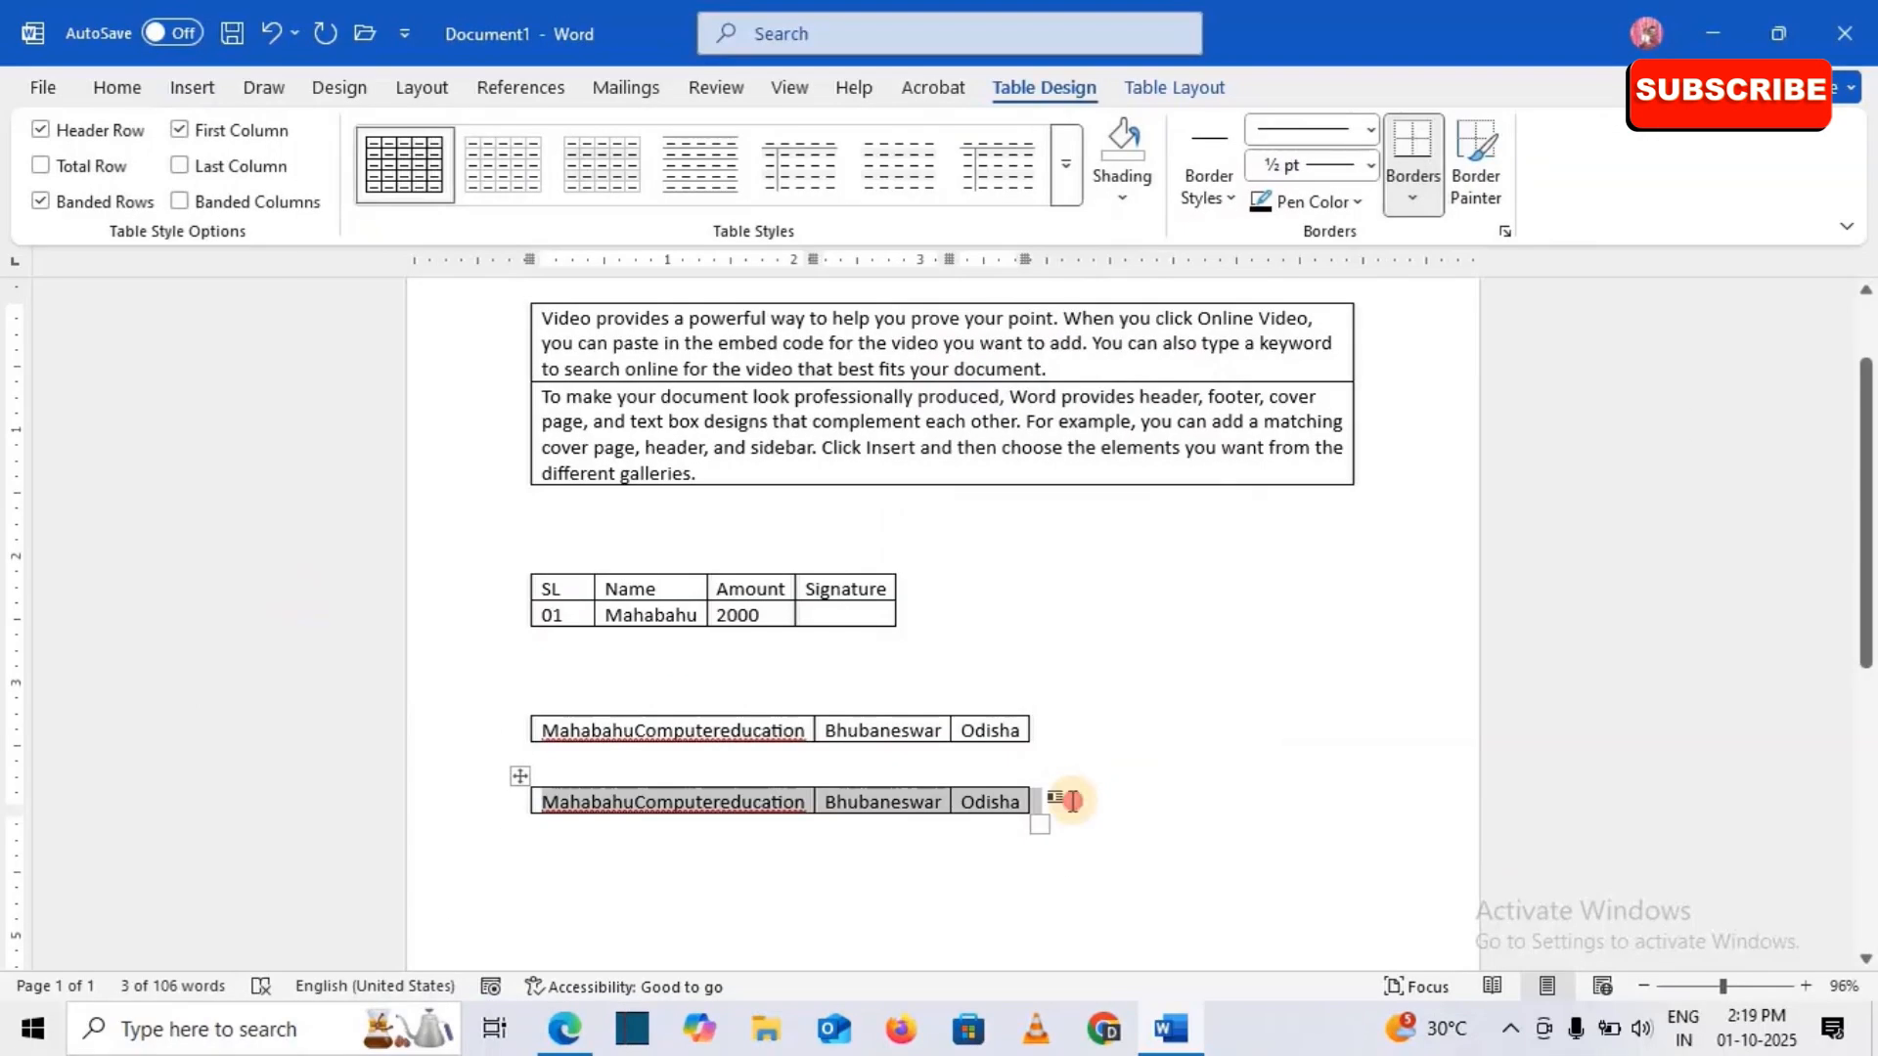
pyautogui.click(1073, 800)
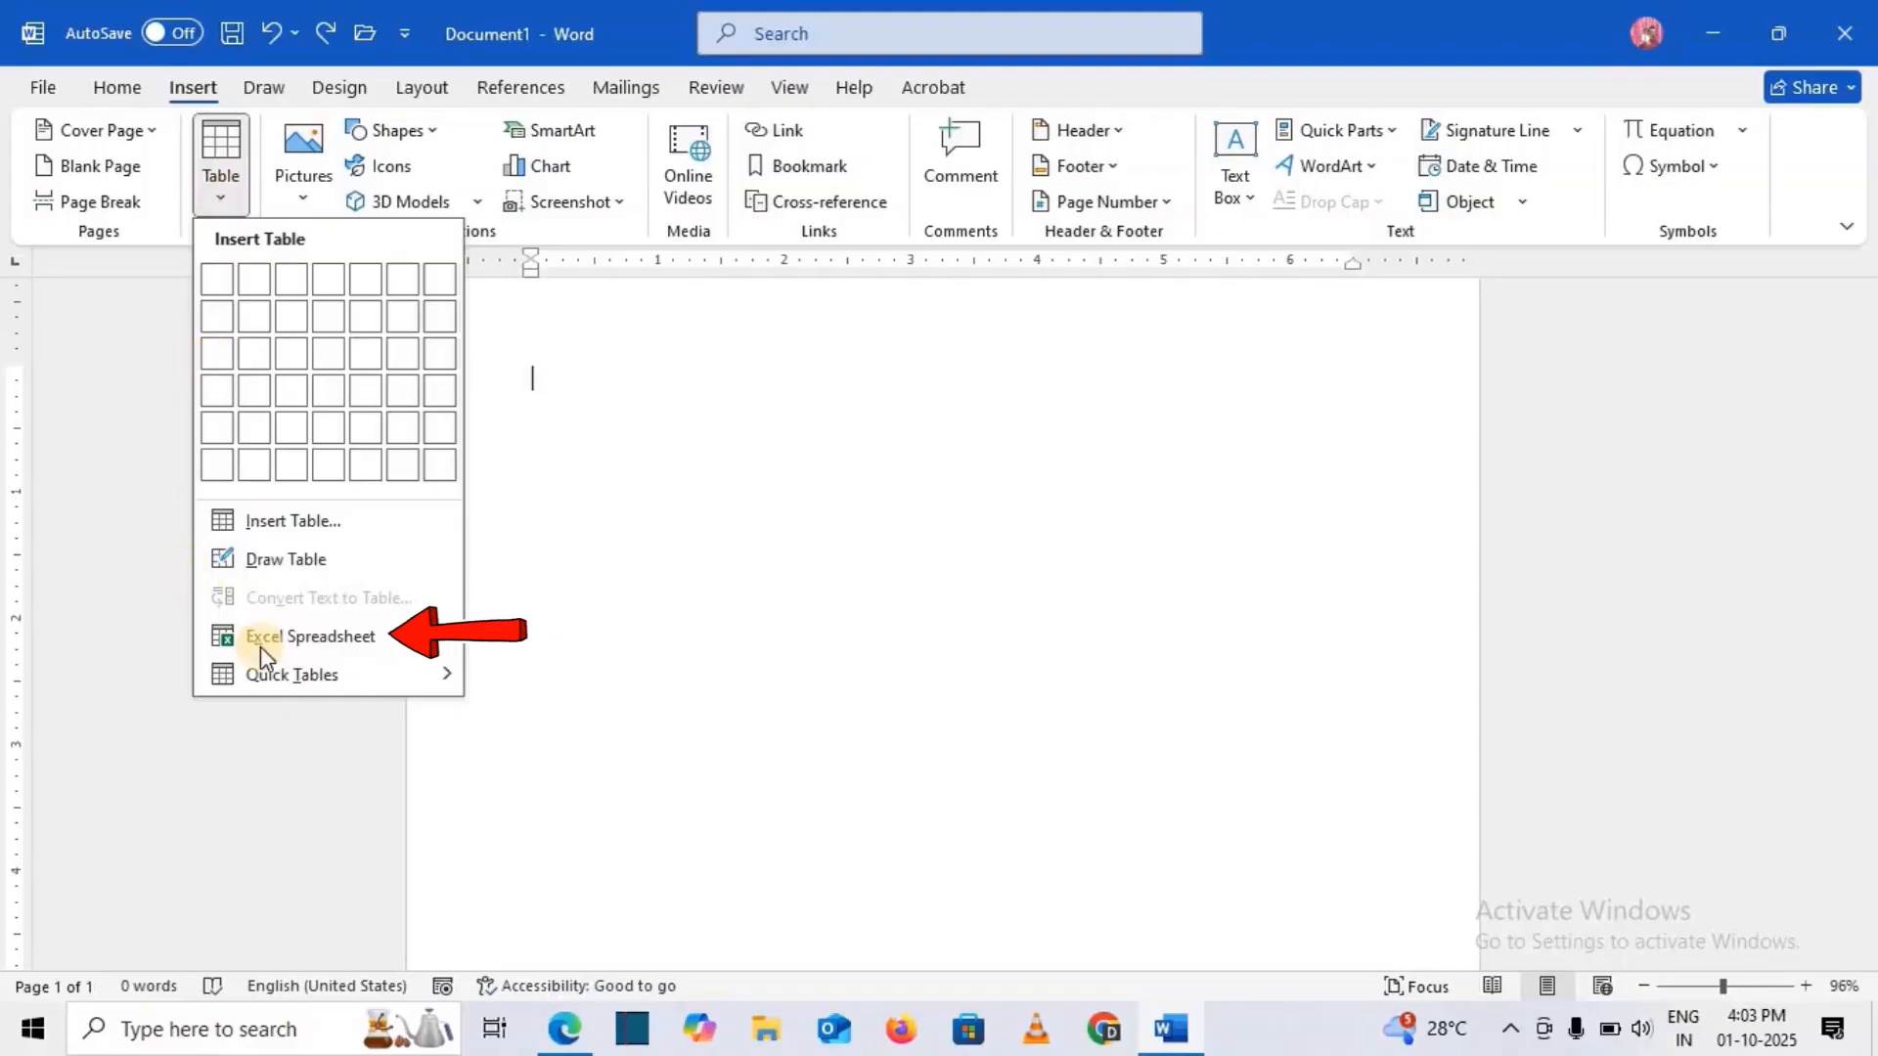
# Step: Insert an embedded Excel spreadsheet and enter 85500 in C3 and 45500 in C4
pyautogui.click(361, 647)
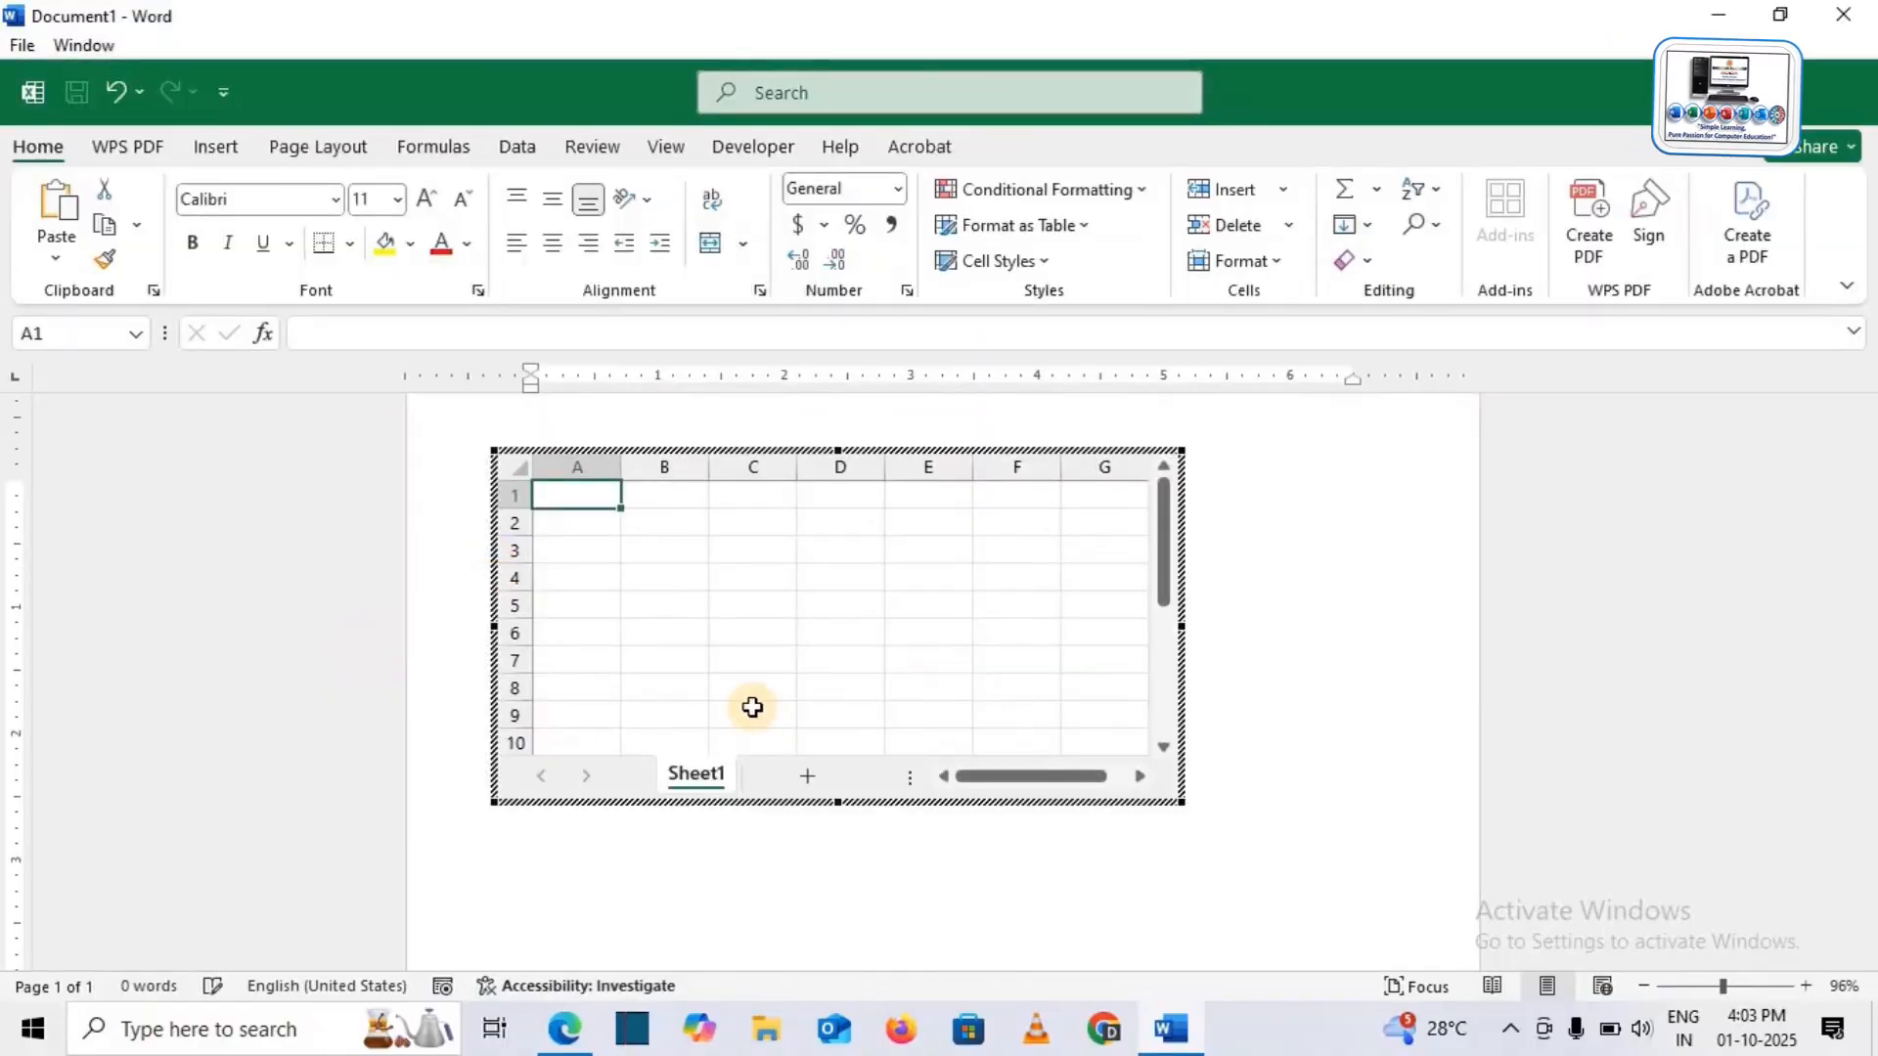
pyautogui.click(747, 548)
pyautogui.write('8')
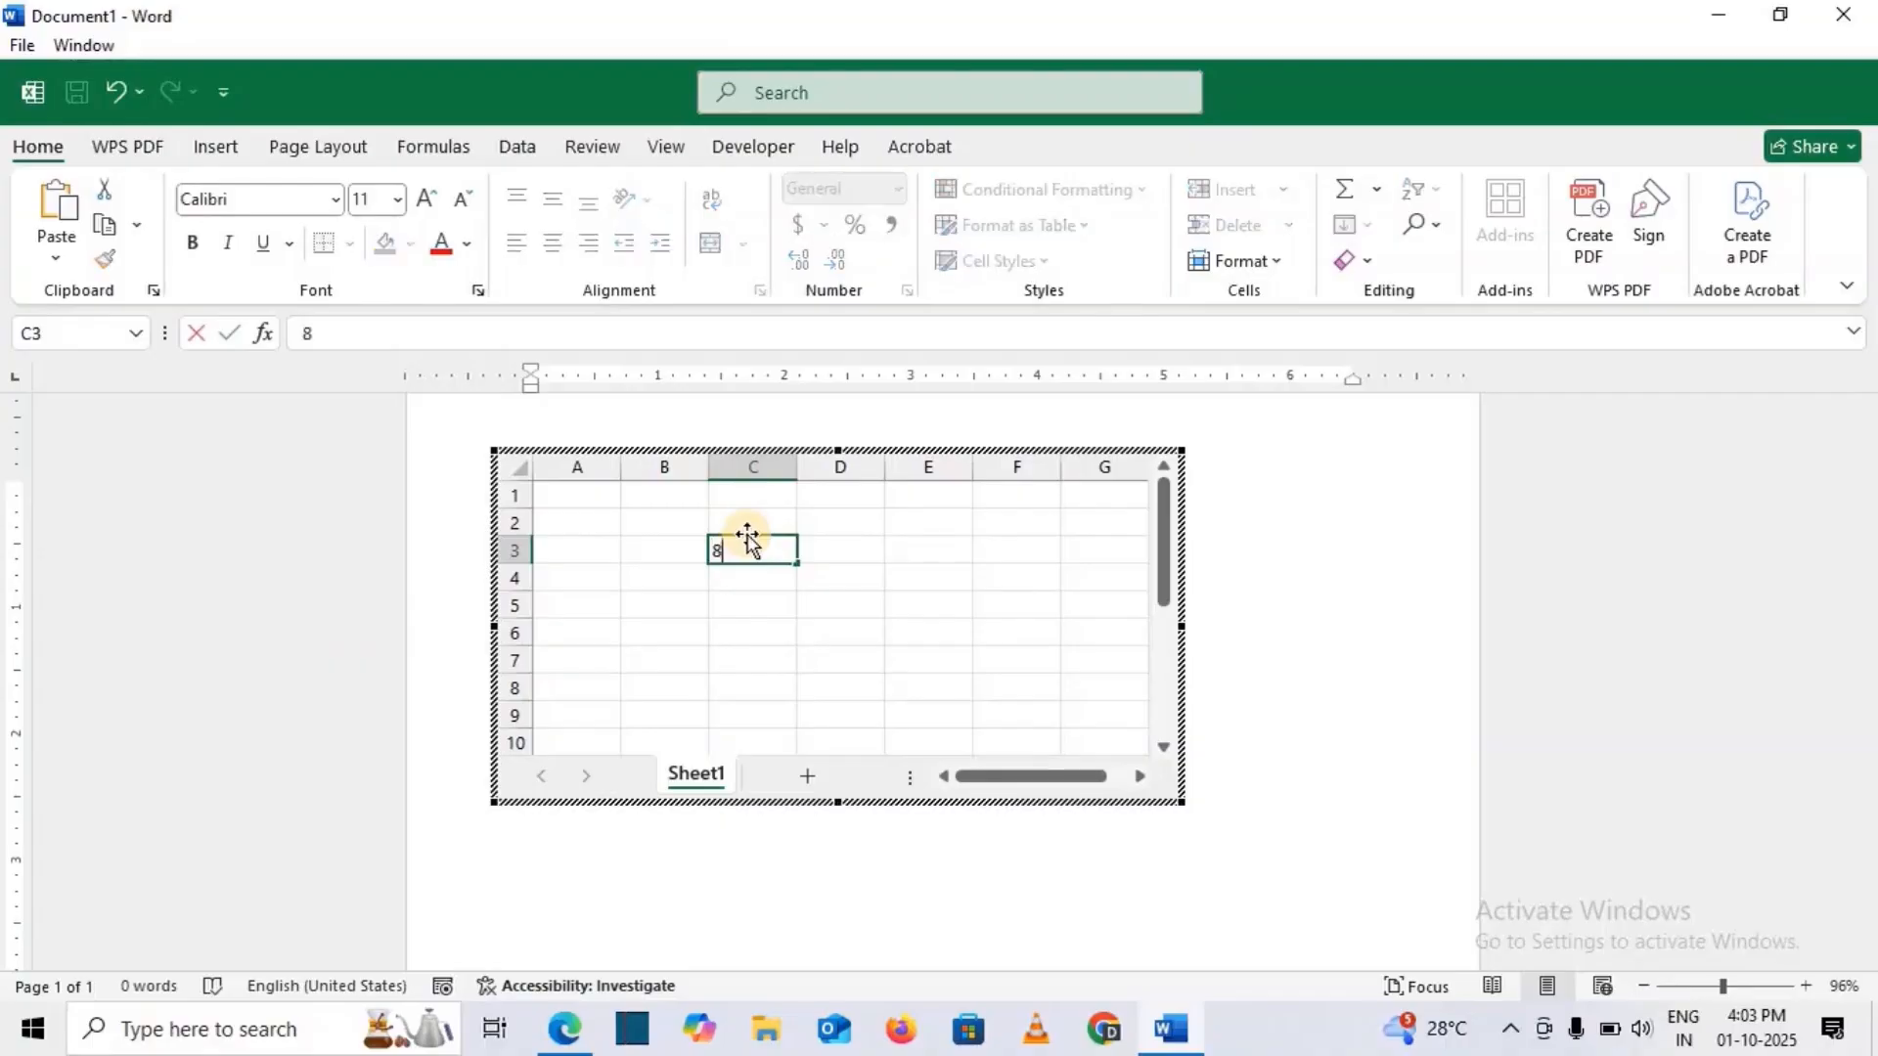
pyautogui.write('5500')
pyautogui.press('Return')
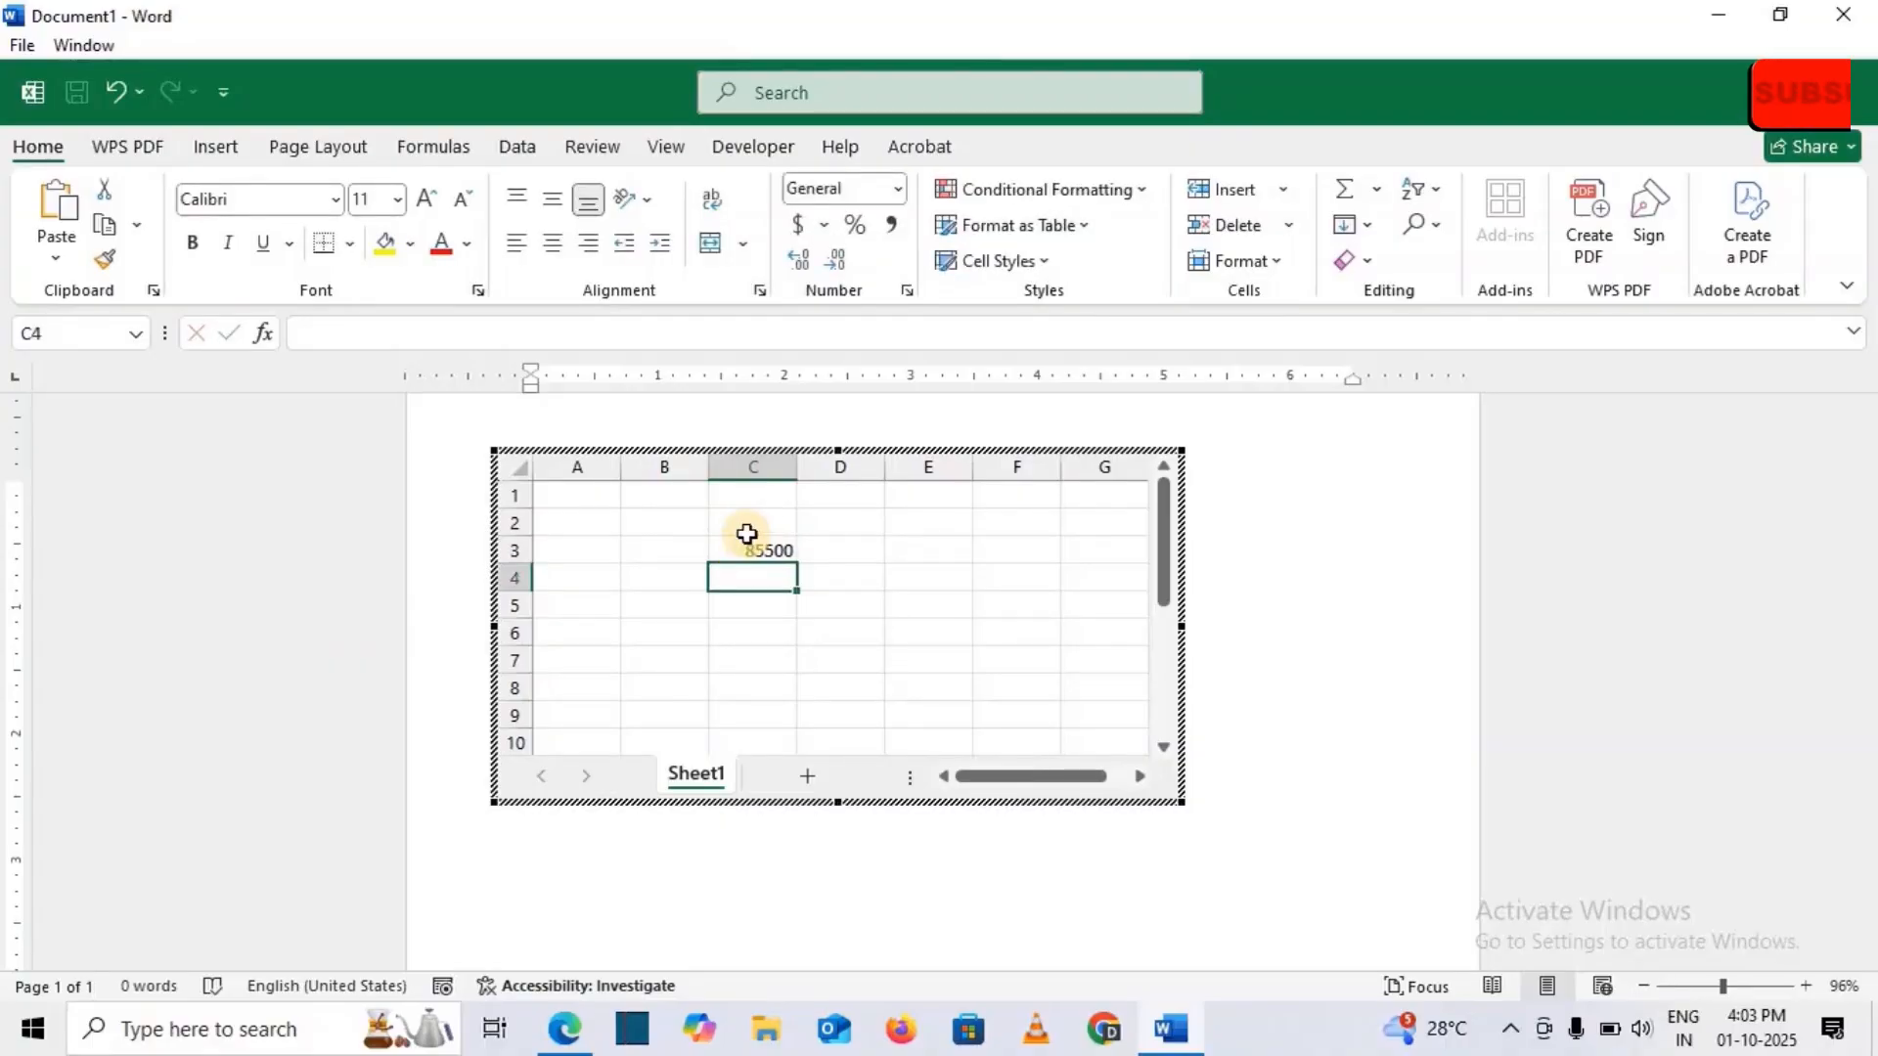
pyautogui.write('45500')
pyautogui.press('Return')
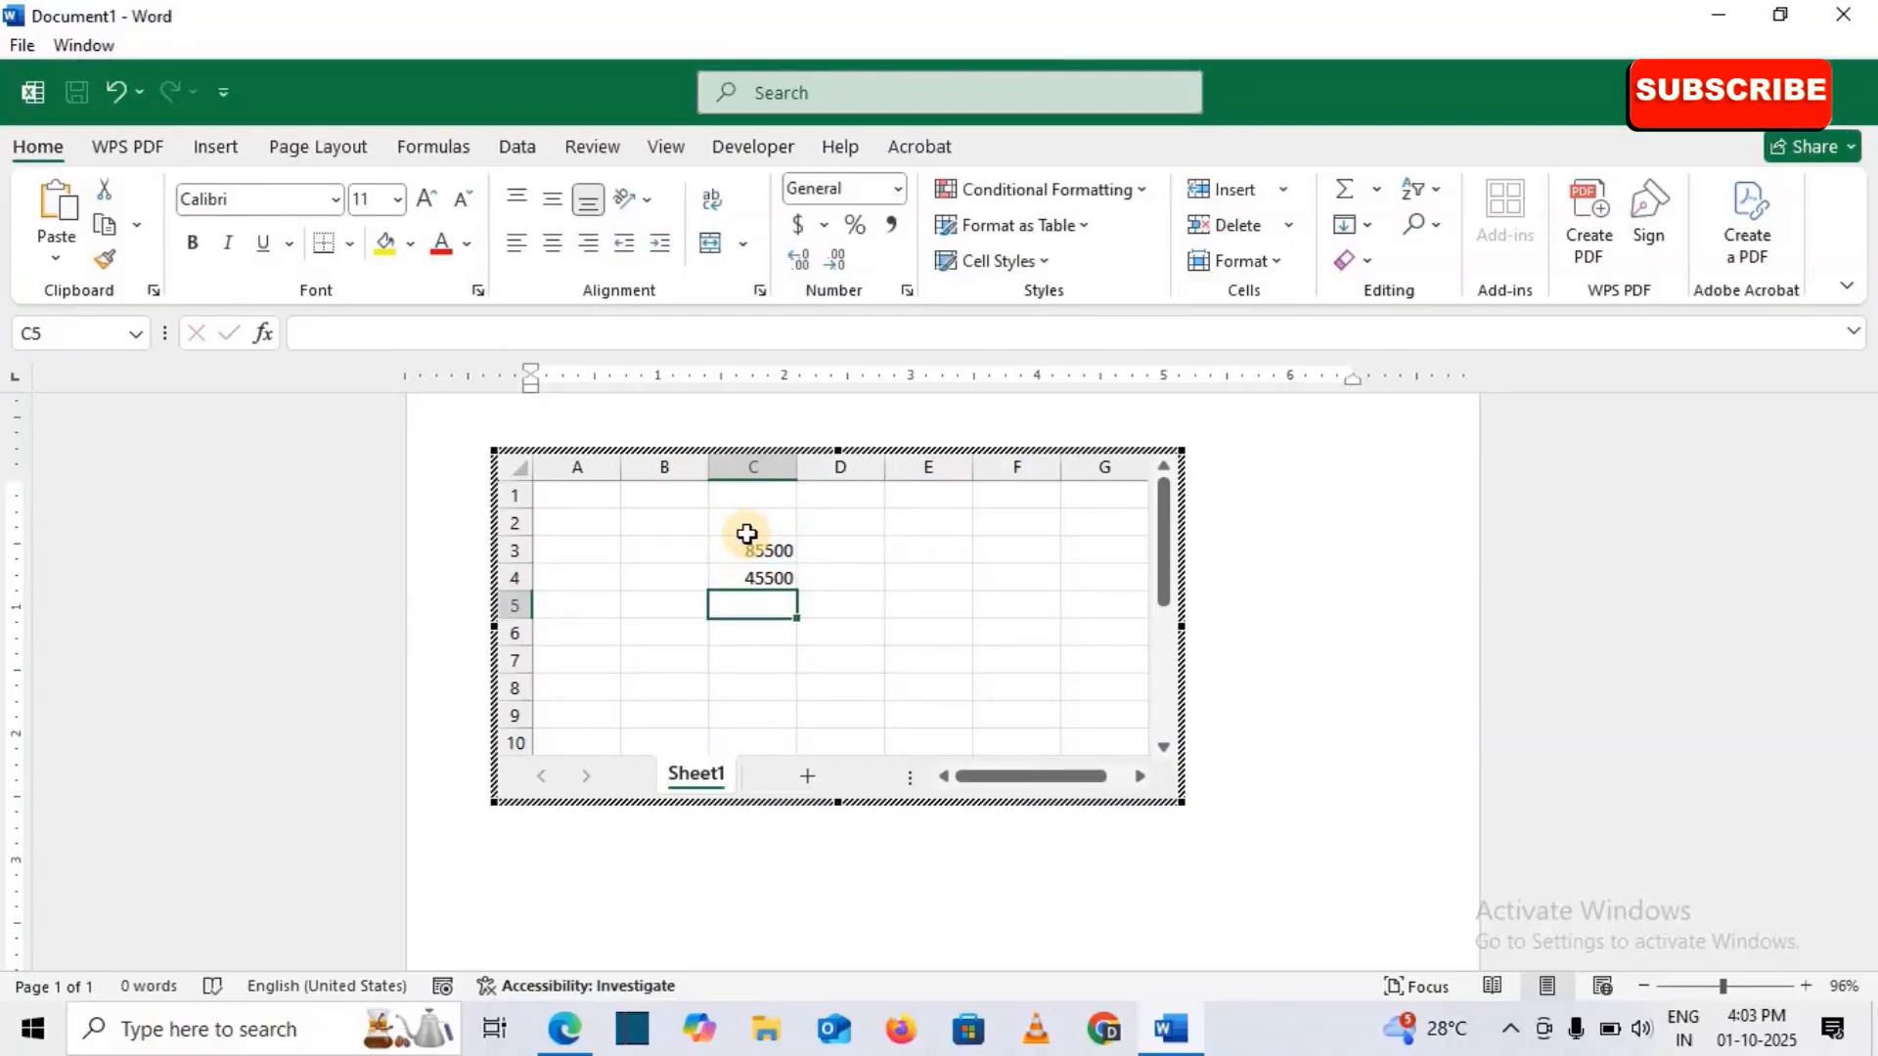
# Step: Sum the two amounts in cell C5 with AutoSum and return to the document
pyautogui.hotkey('alt', '=')
pyautogui.press('Return')
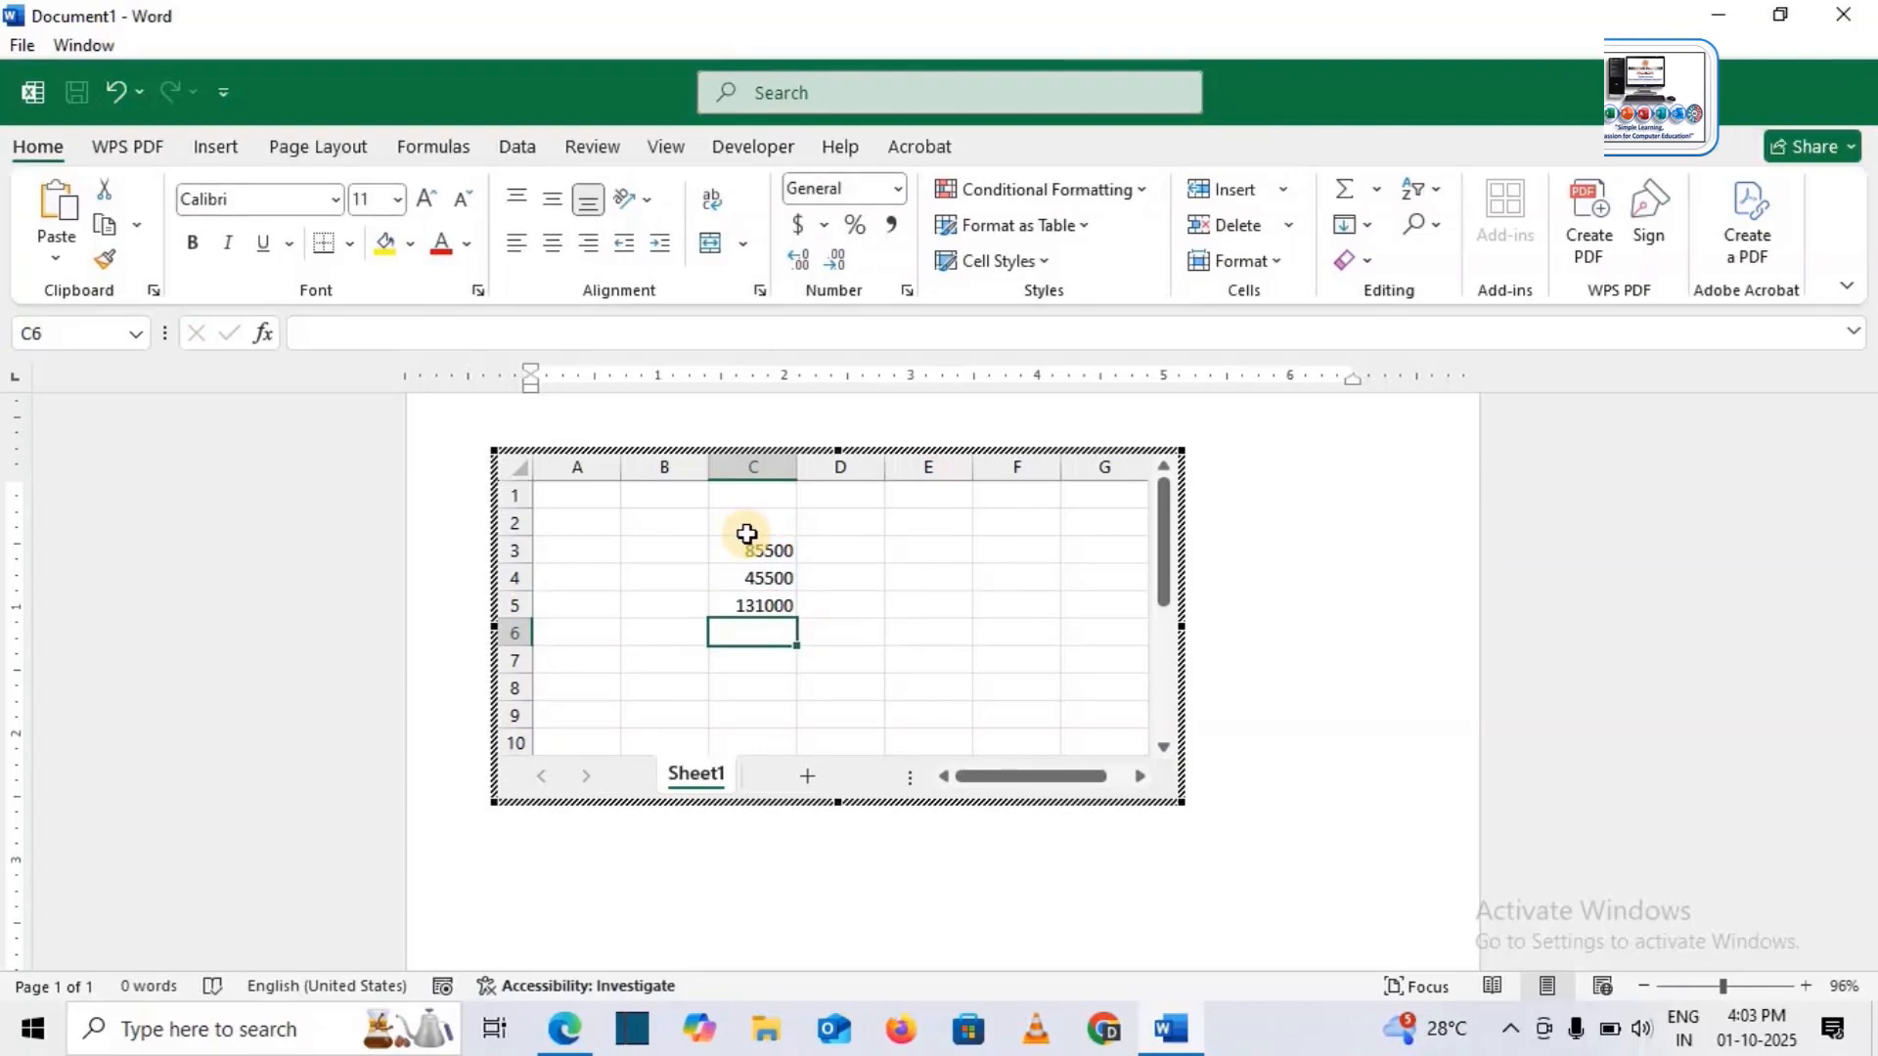
pyautogui.click(1337, 523)
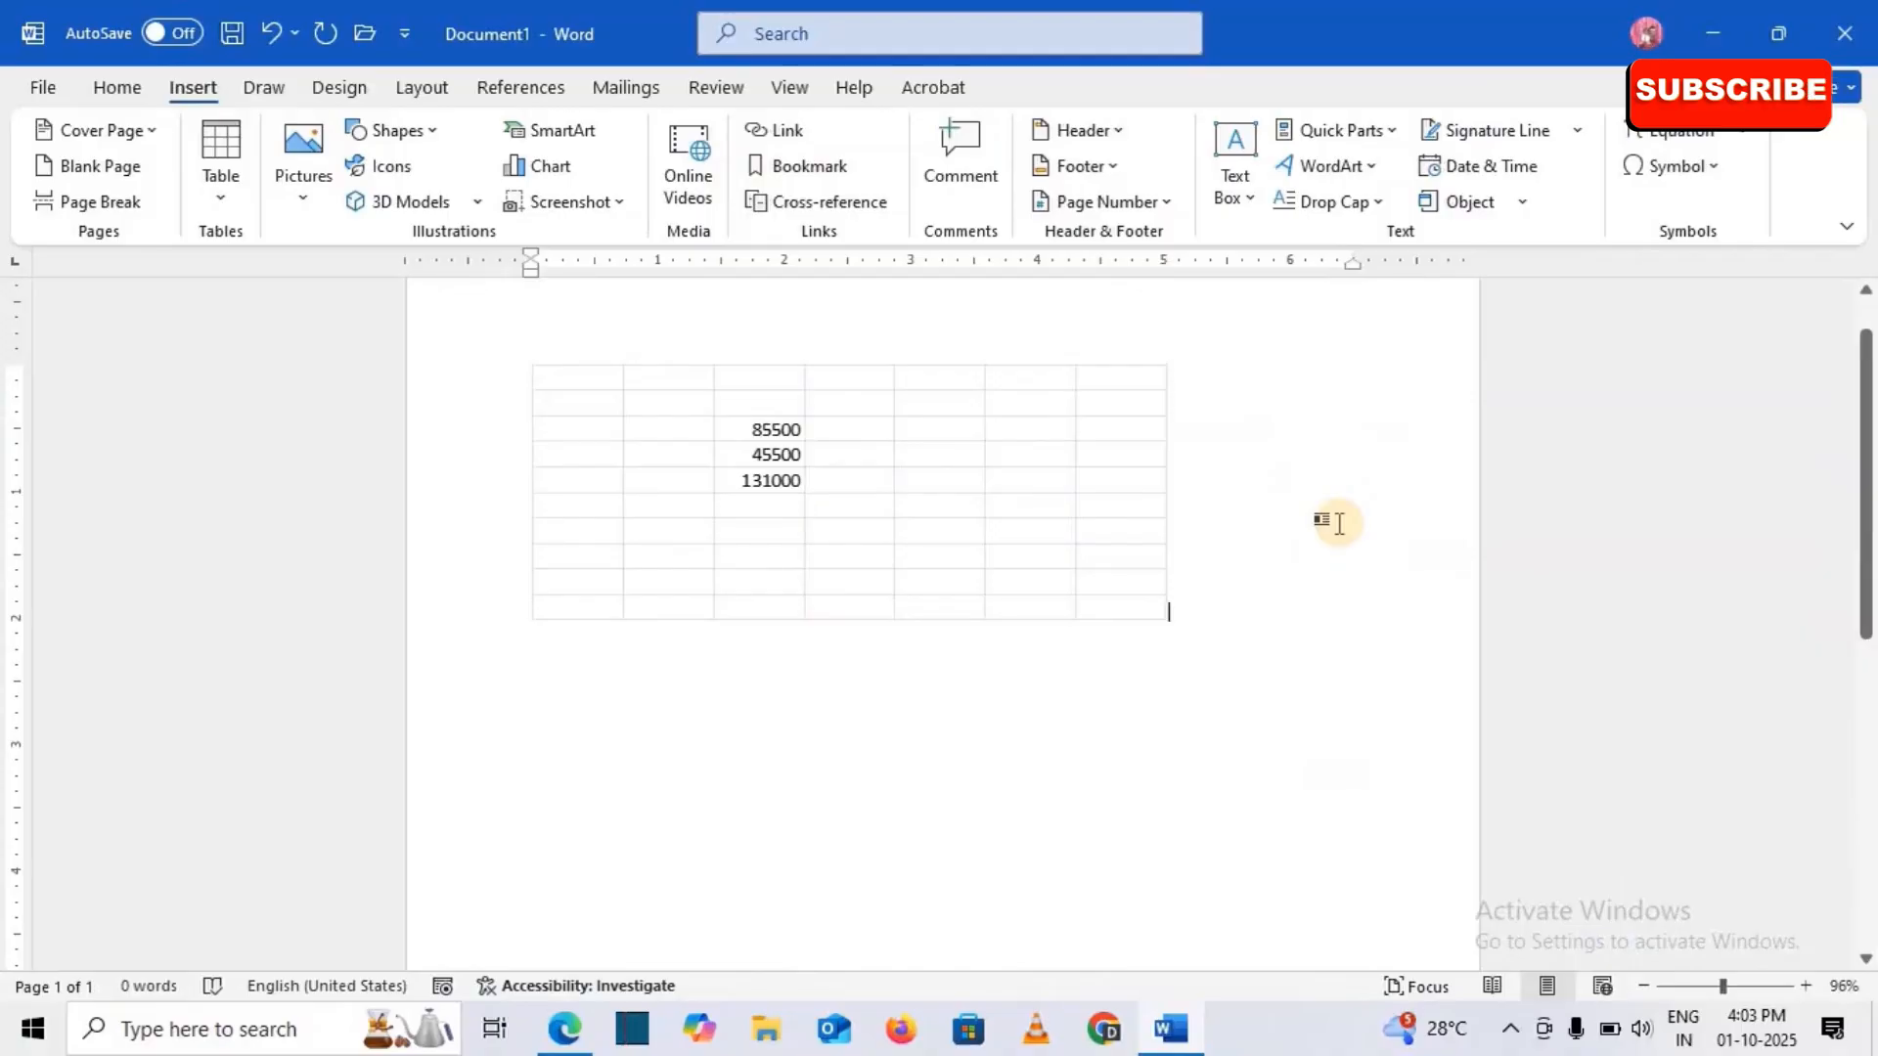
# Step: Reopen the embedded worksheet for editing, reduce its height and width, and return to the document
pyautogui.click(862, 477)
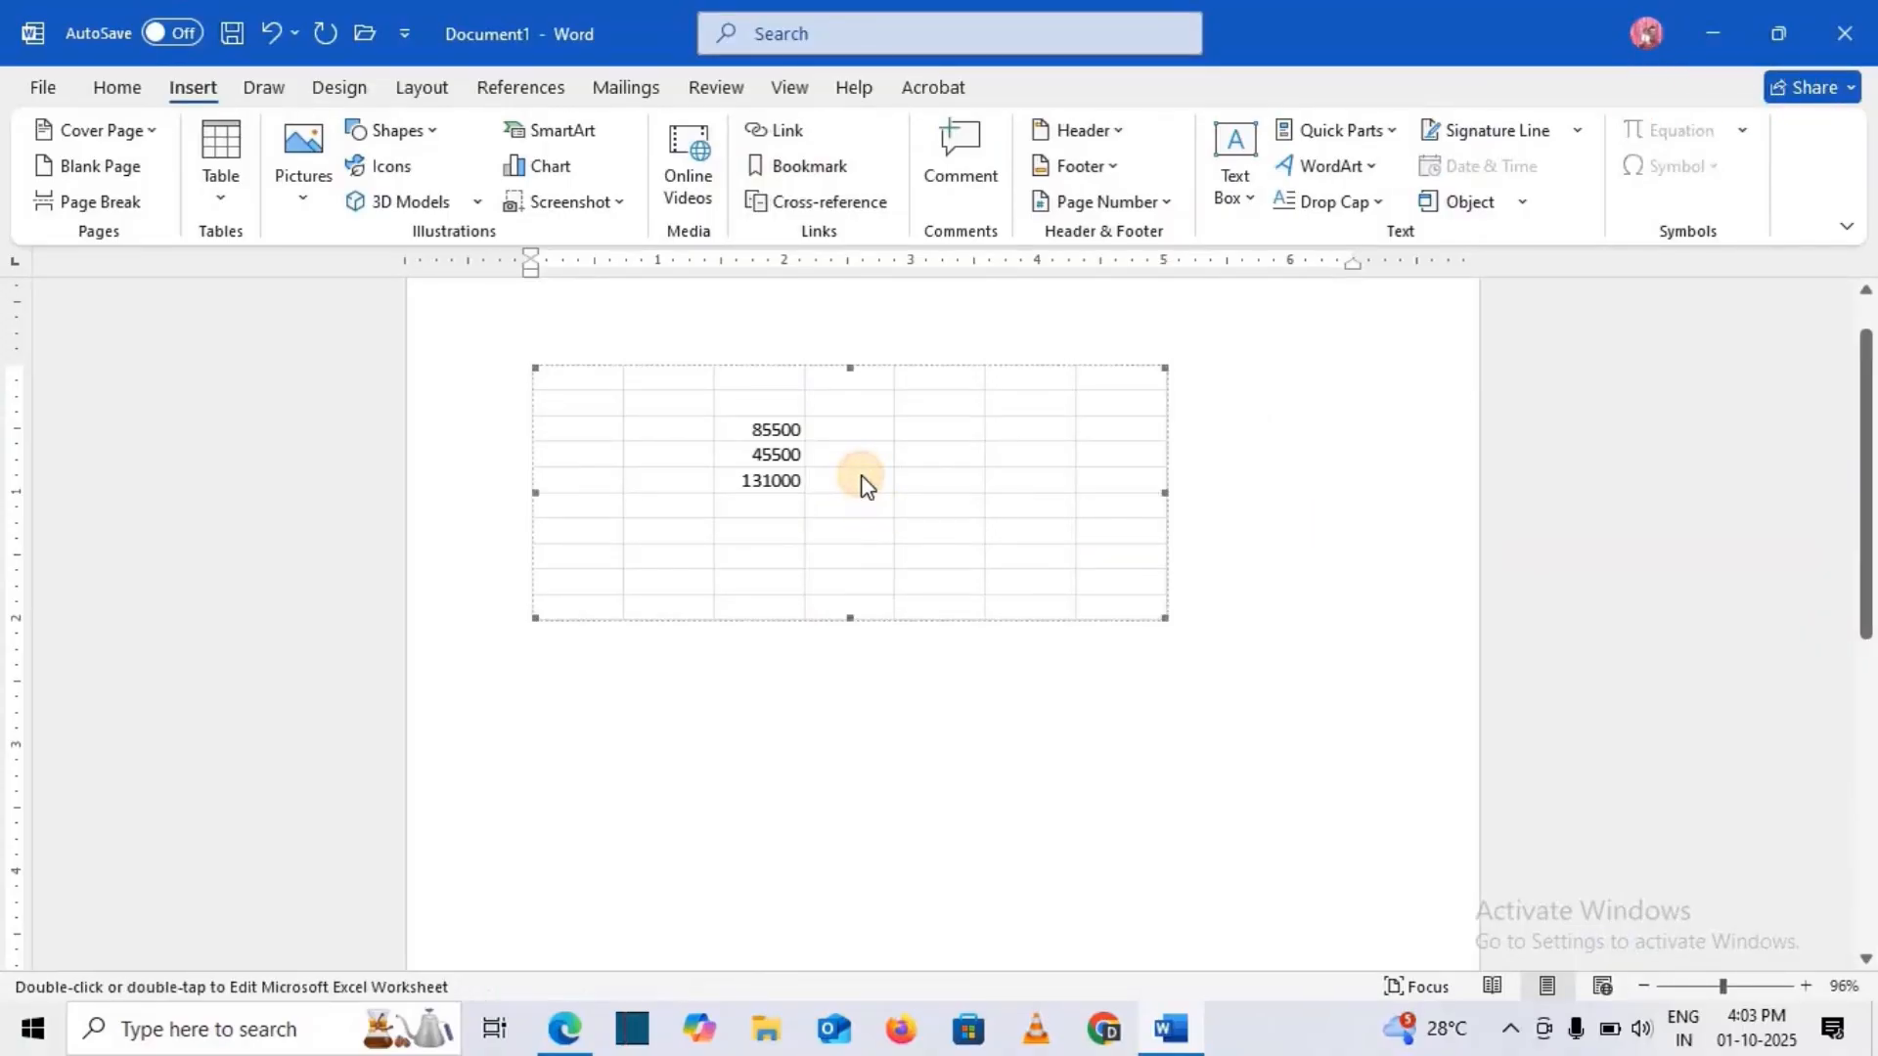
pyautogui.doubleClick(863, 477)
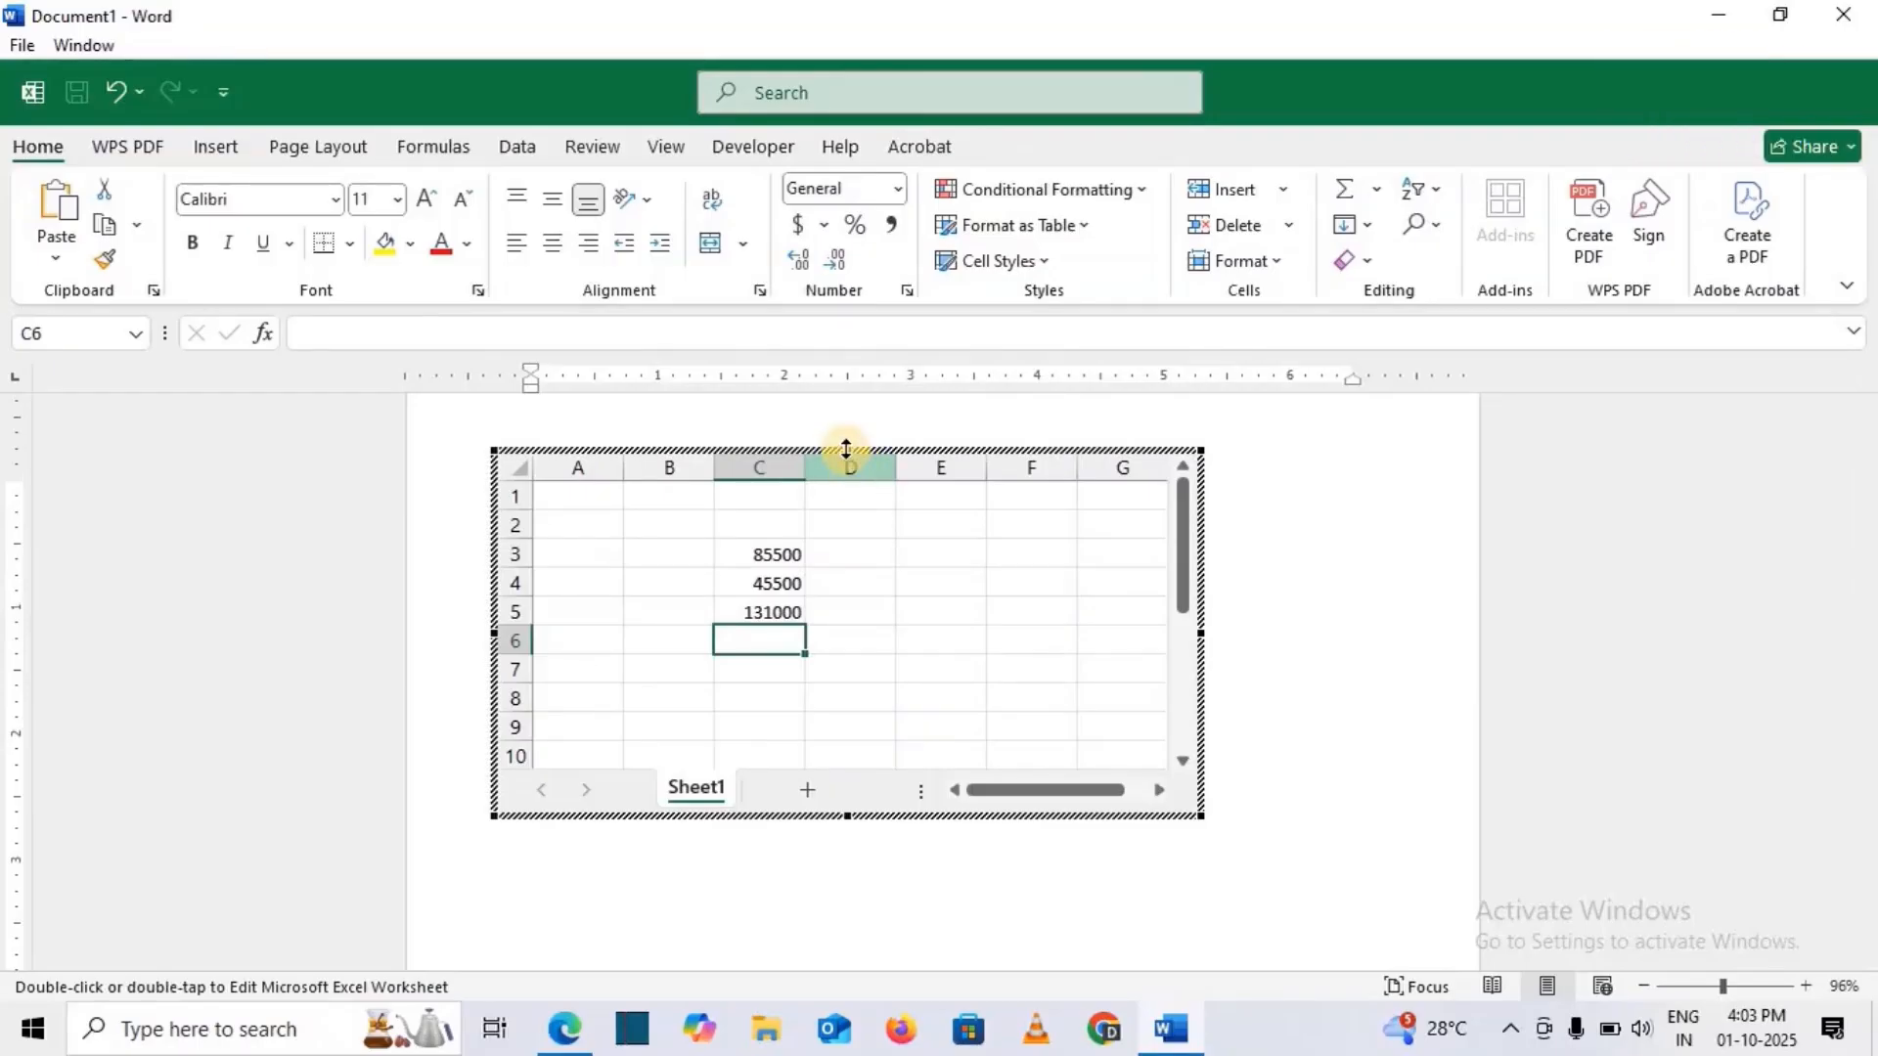
pyautogui.moveTo(846, 449); pyautogui.dragTo(858, 538)
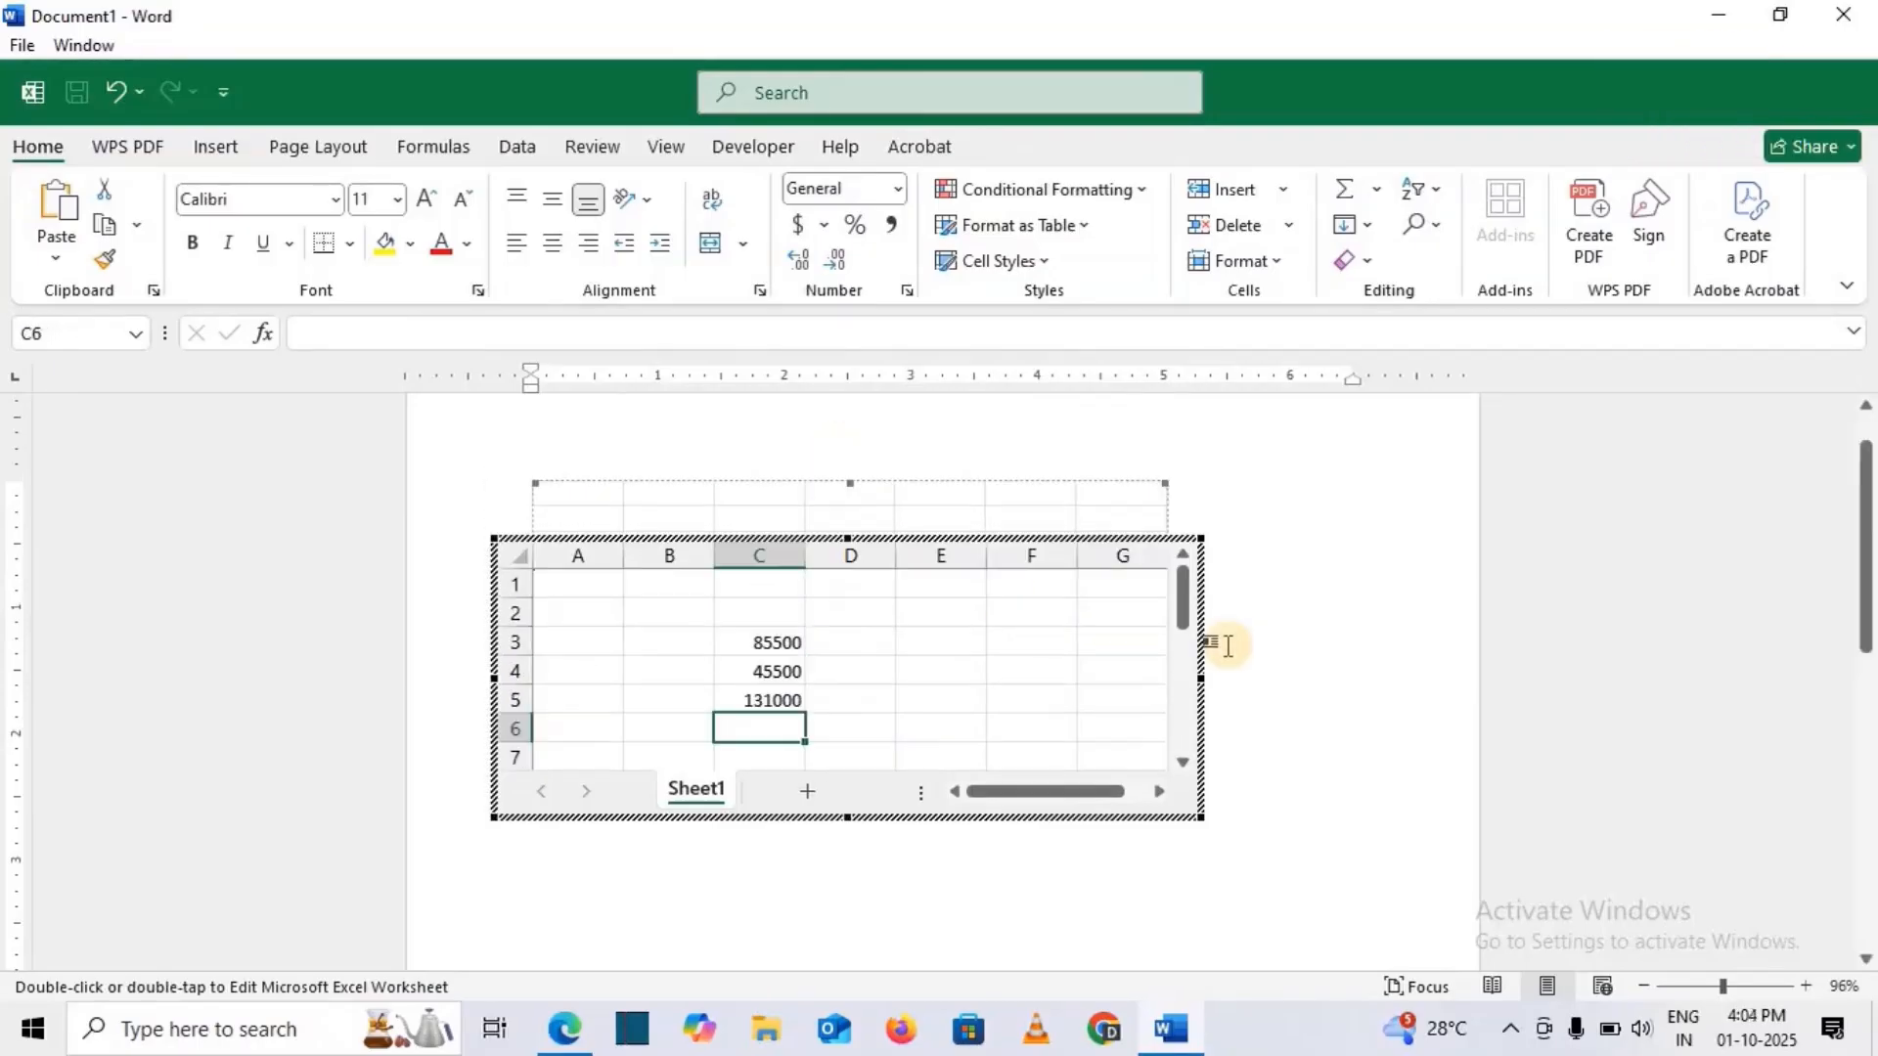
pyautogui.moveTo(1201, 677); pyautogui.dragTo(1071, 675)
pyautogui.click(1274, 620)
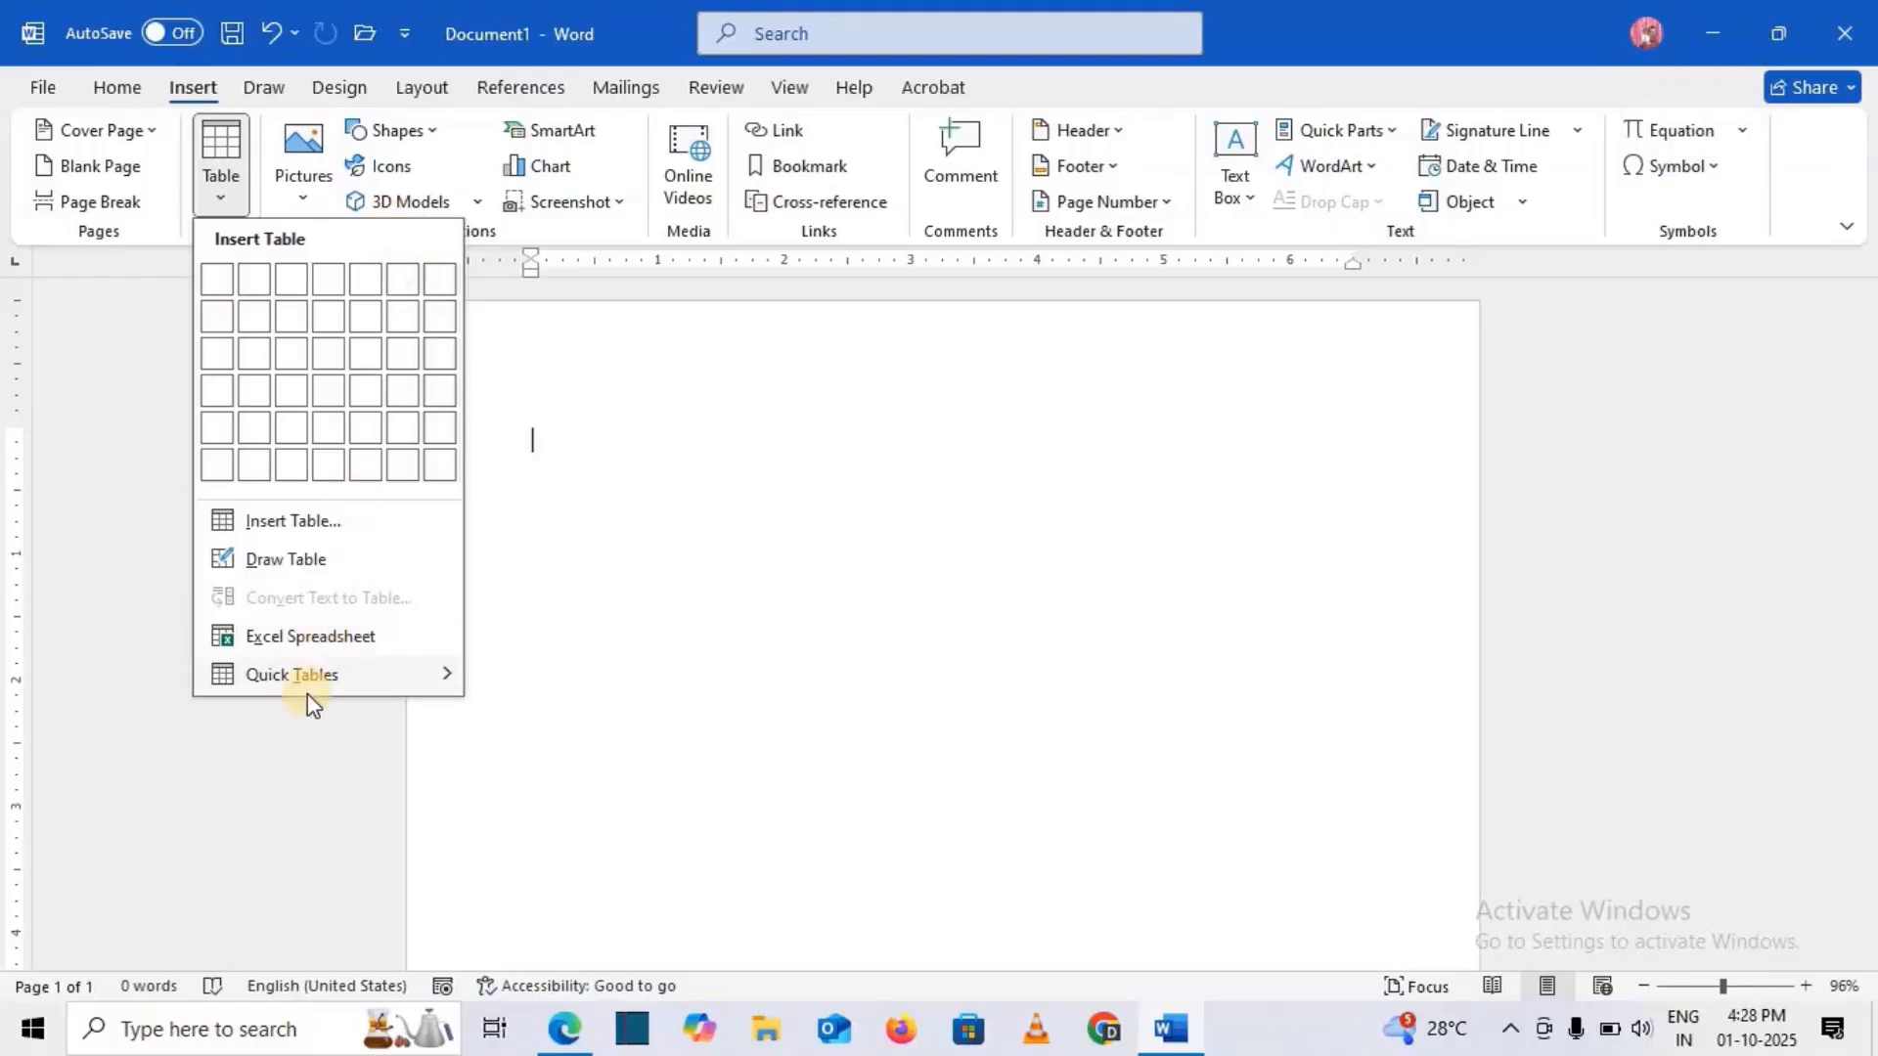
# Step: Browse the built-in Quick Tables and insert the Tabular List table
pyautogui.moveTo(274, 683)
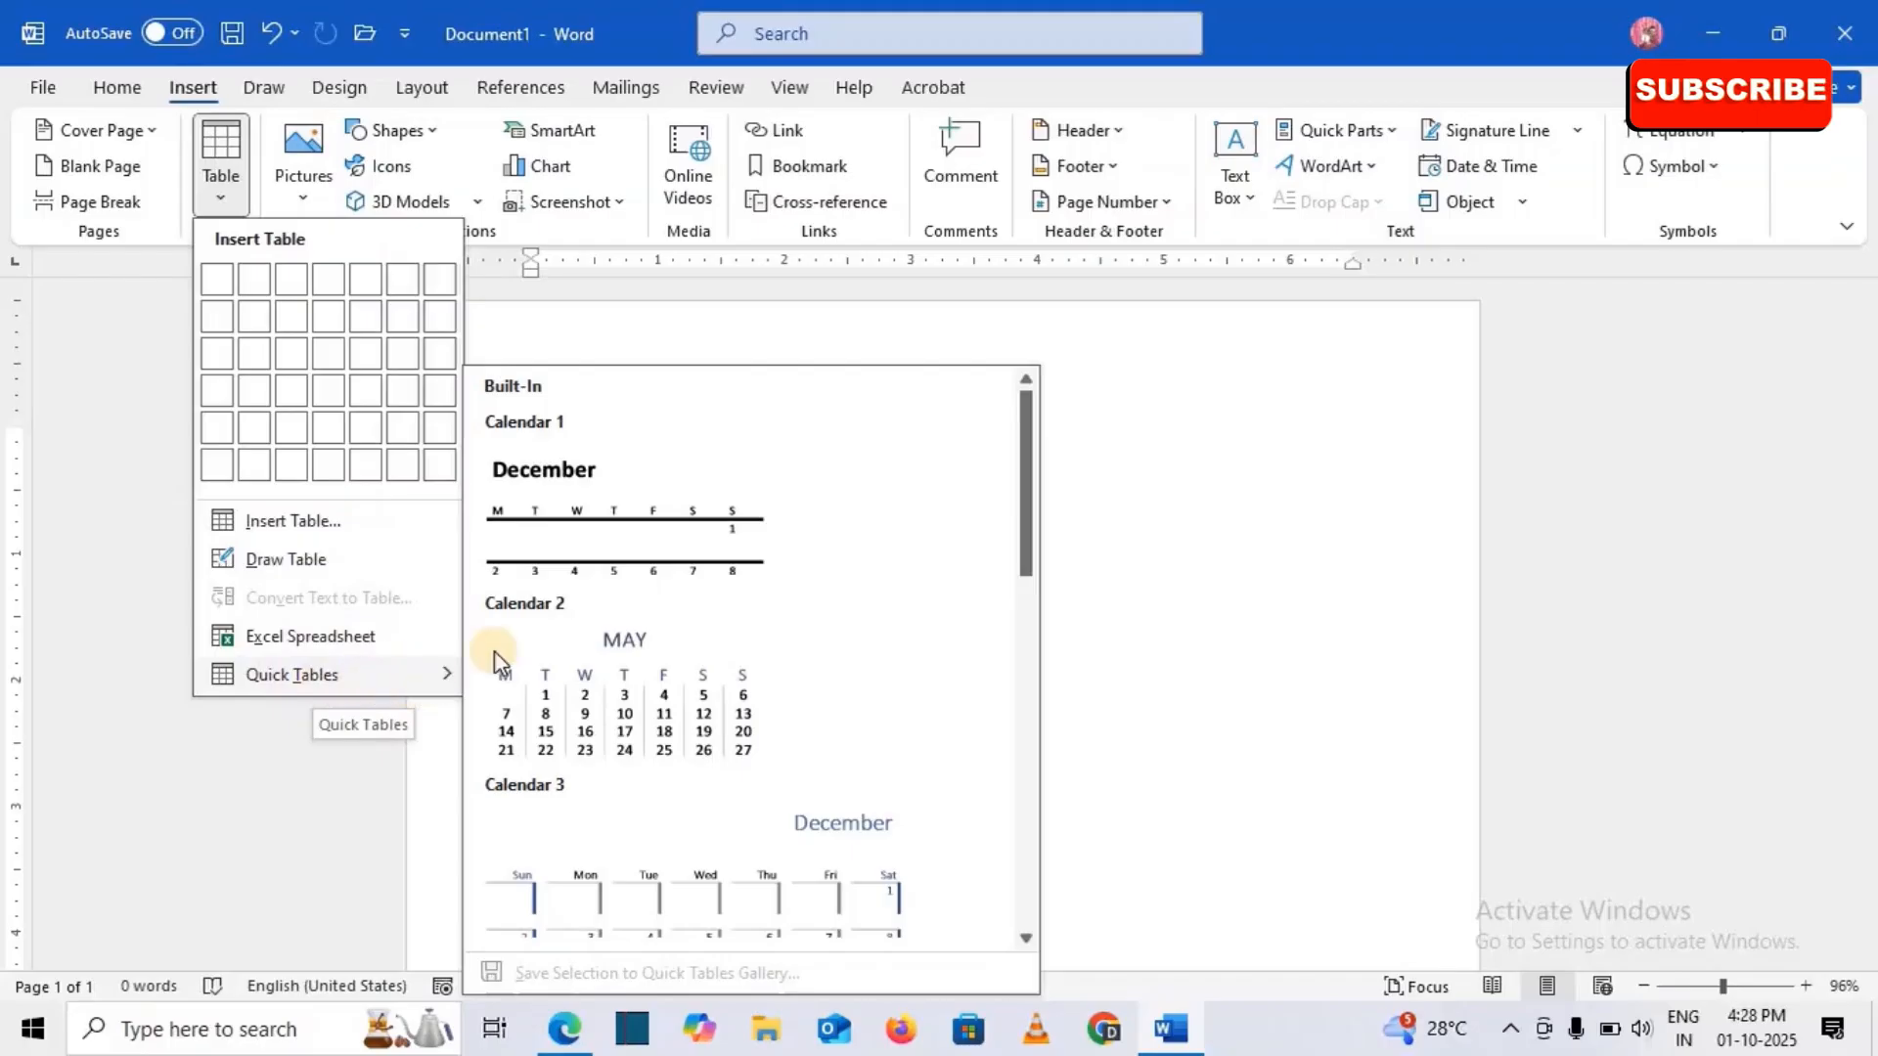
pyautogui.scroll(-8, 728, 592)
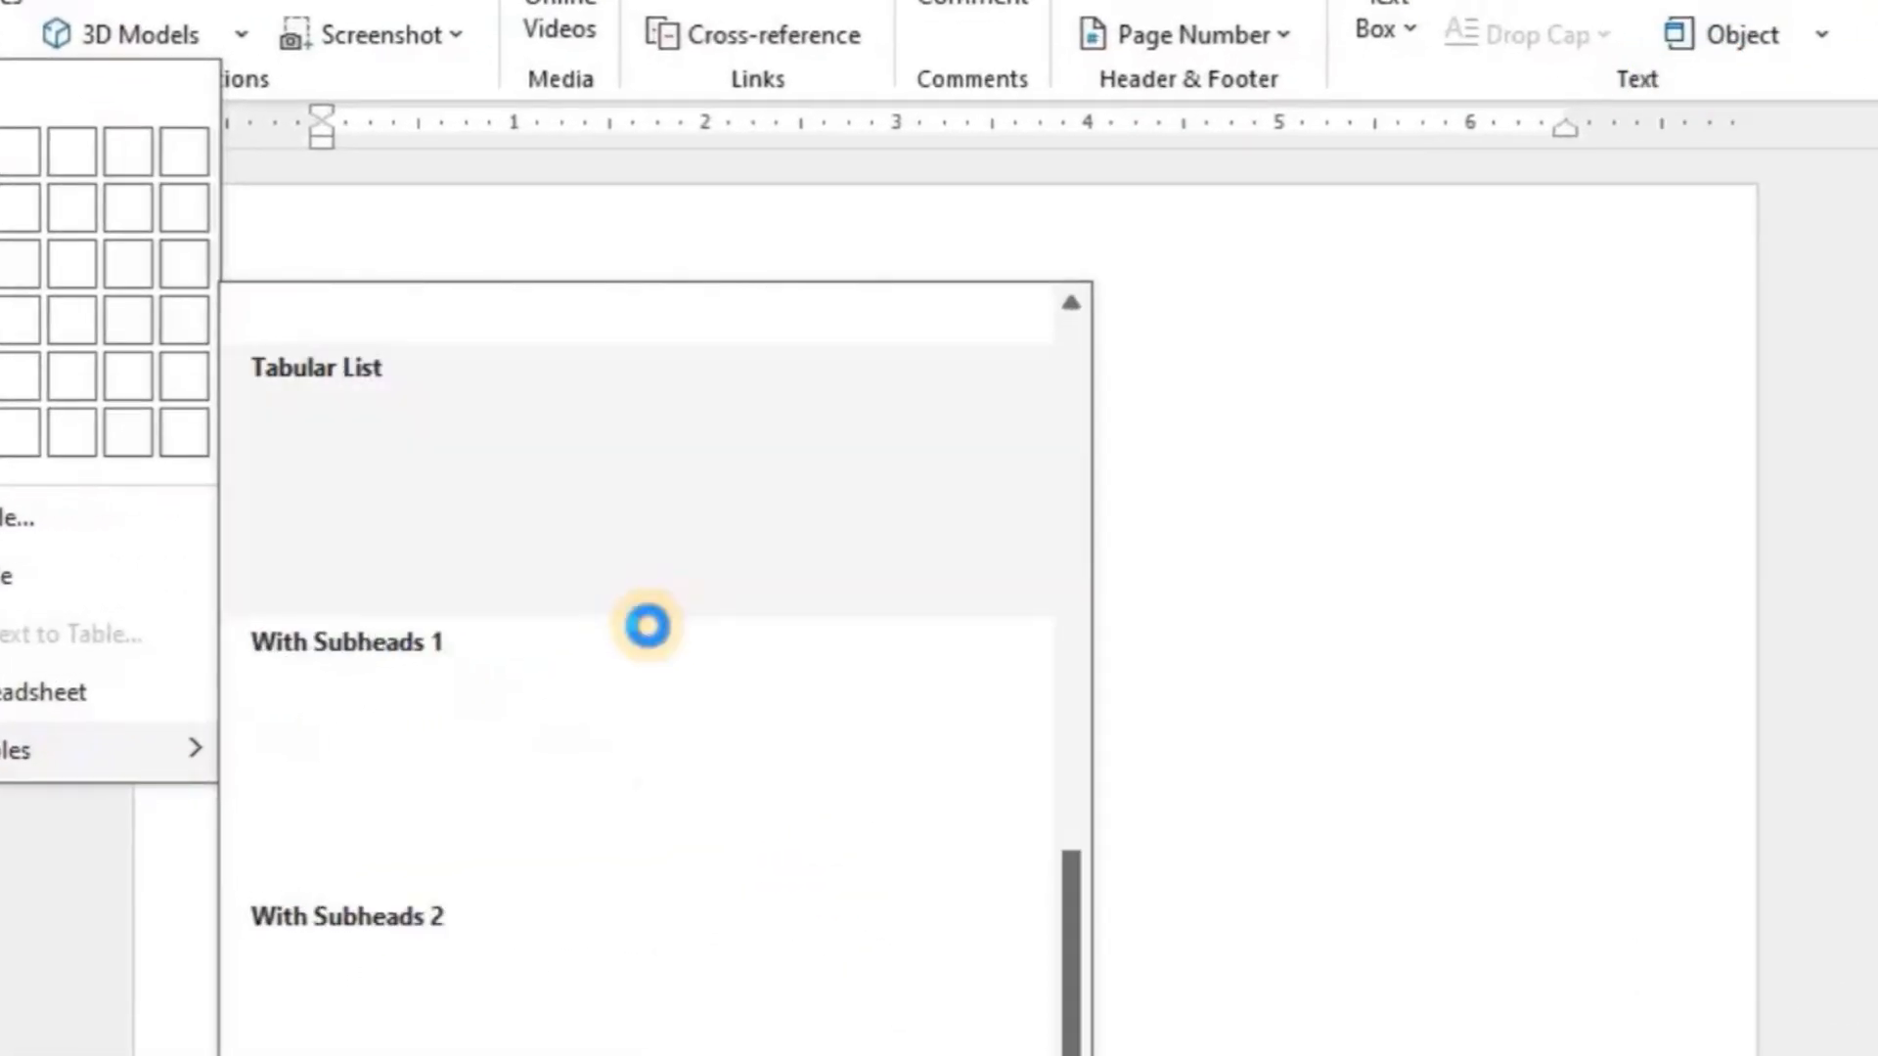
pyautogui.scroll(10, 647, 626)
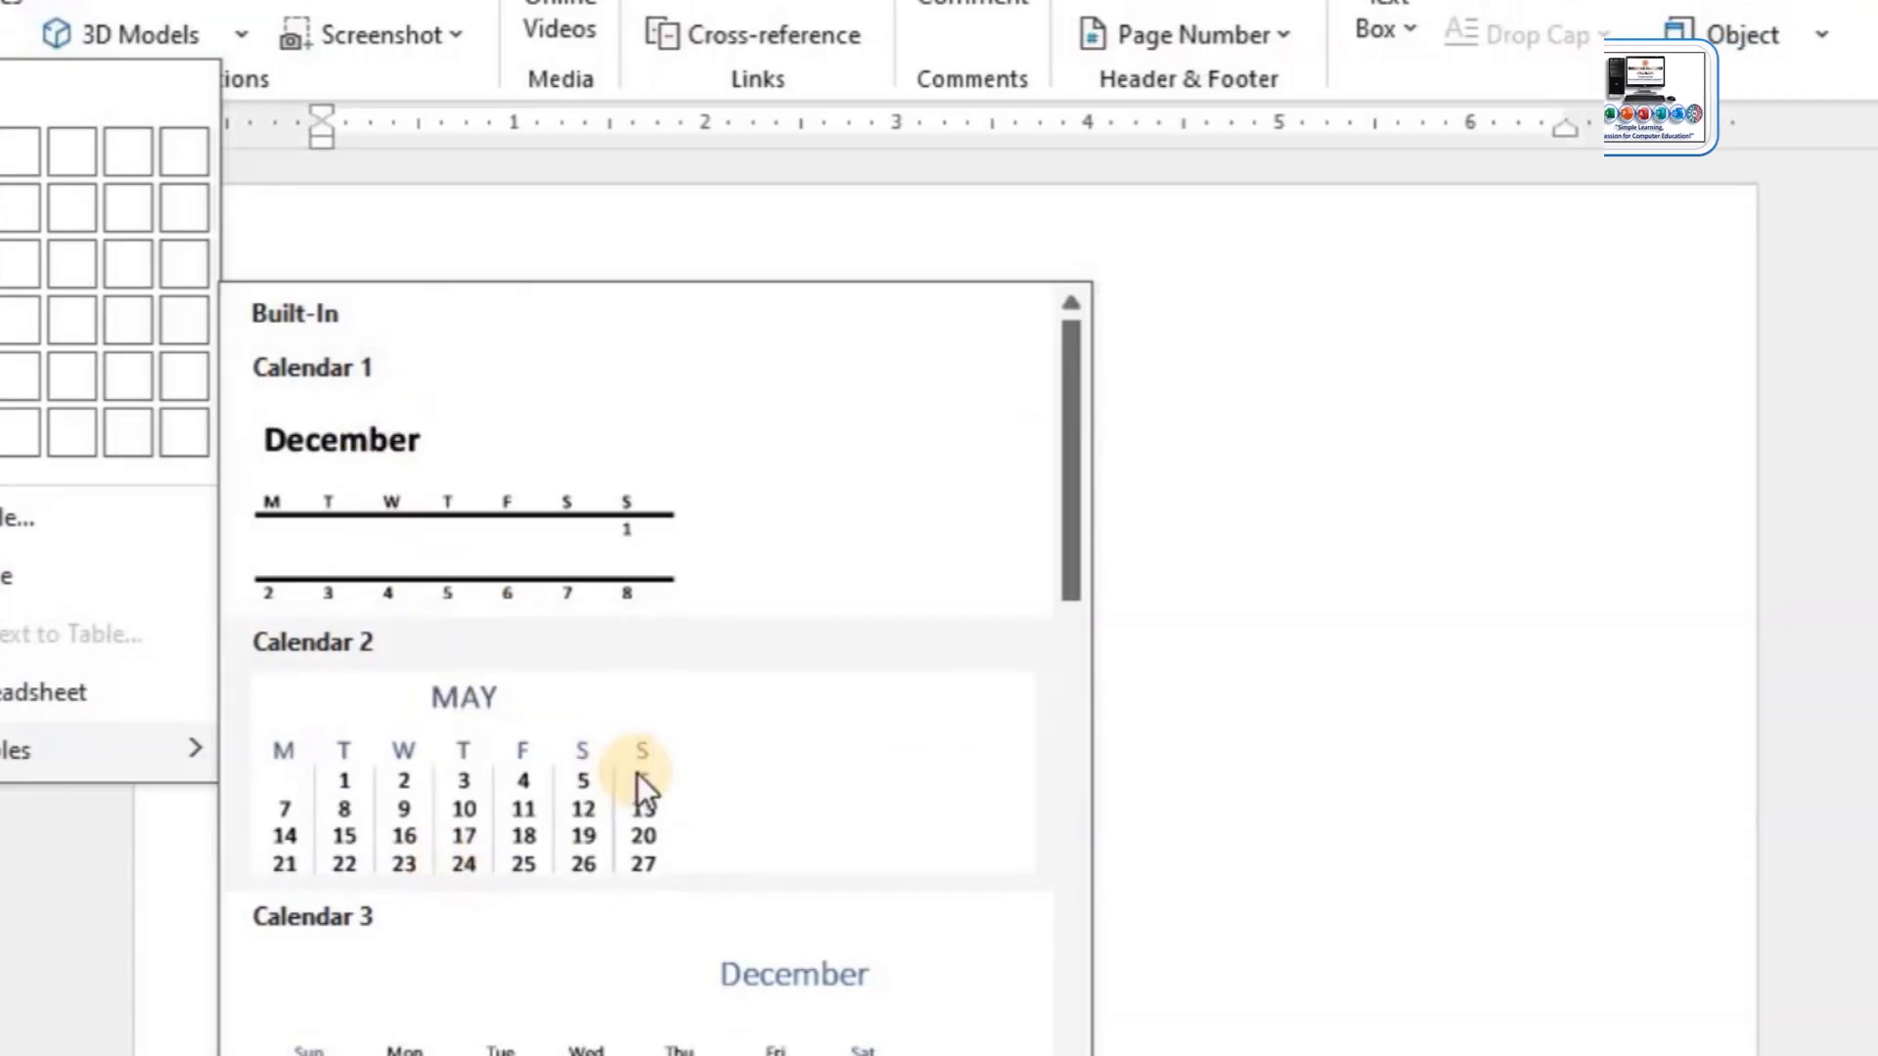
pyautogui.scroll(-8, 641, 777)
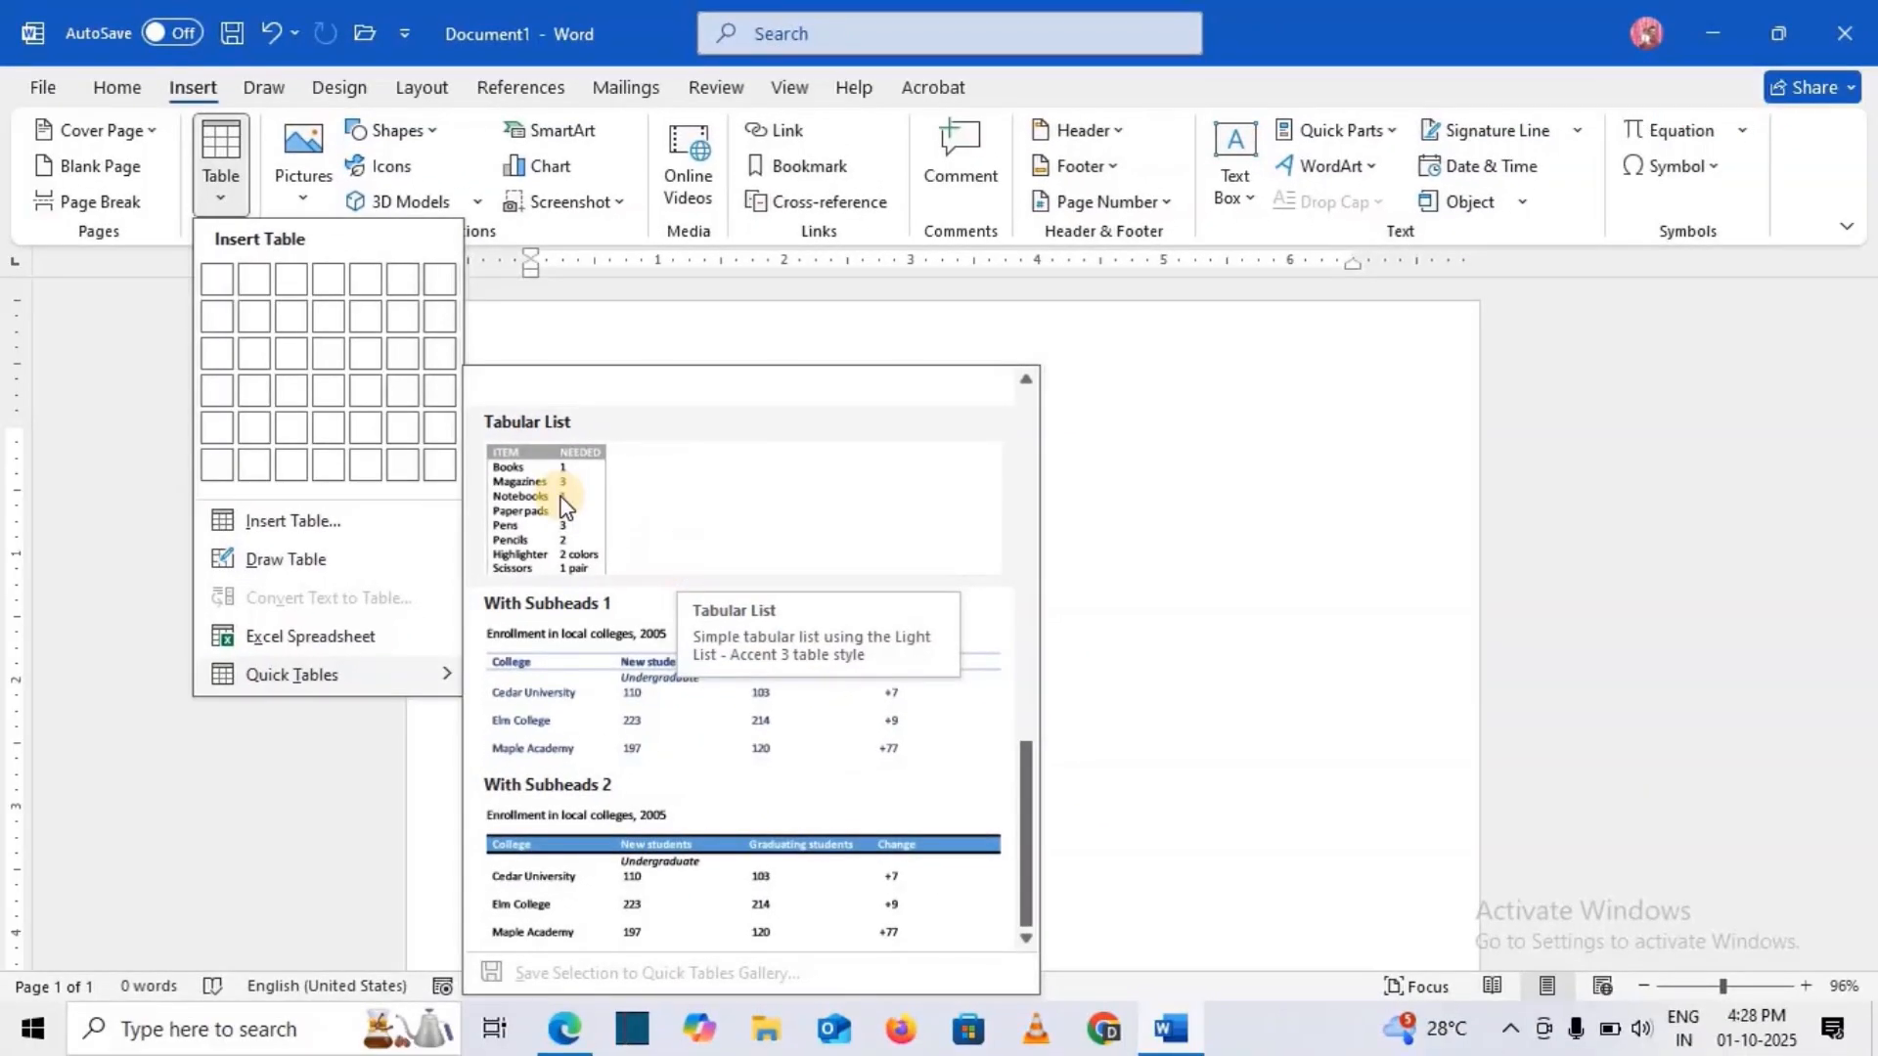
pyautogui.click(563, 504)
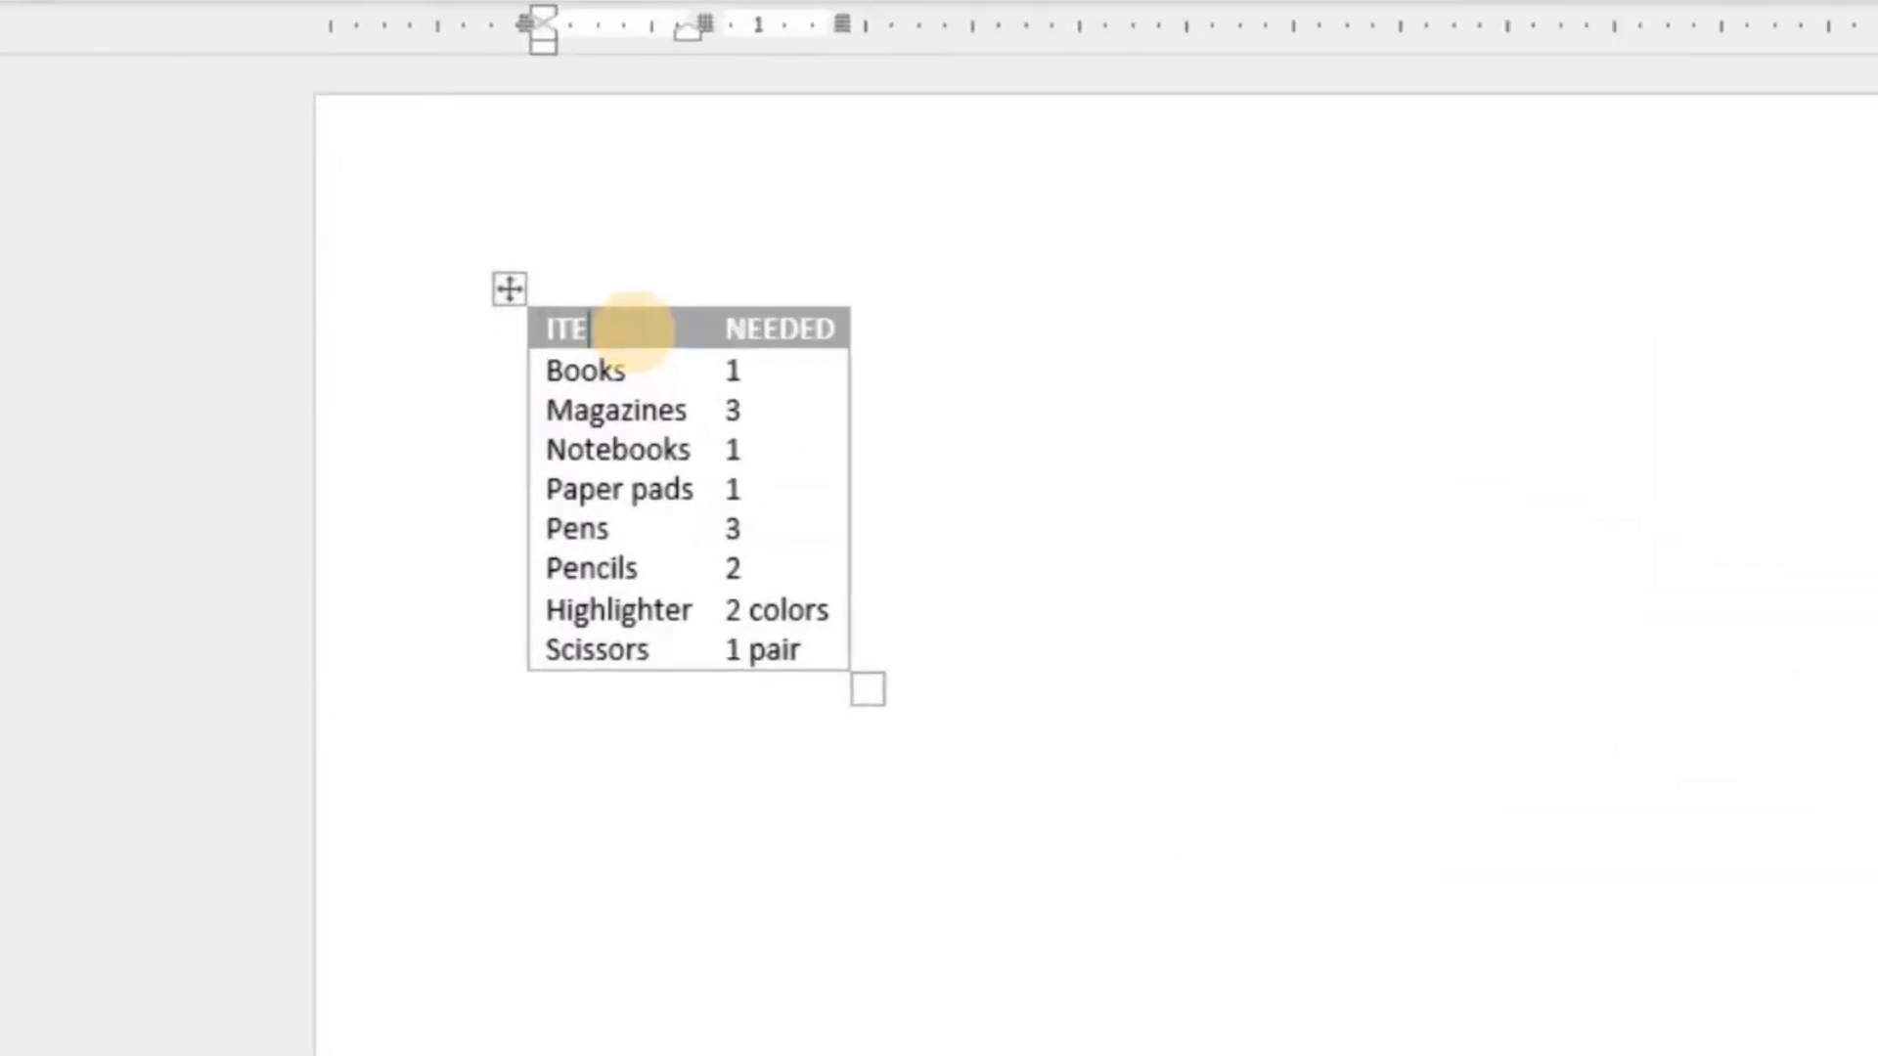
# Step: Replace the table headings ITEM and NEEDED with NAME and AMOUNT
pyautogui.press('BackSpace')
pyautogui.press('BackSpace')
pyautogui.press('BackSpace')
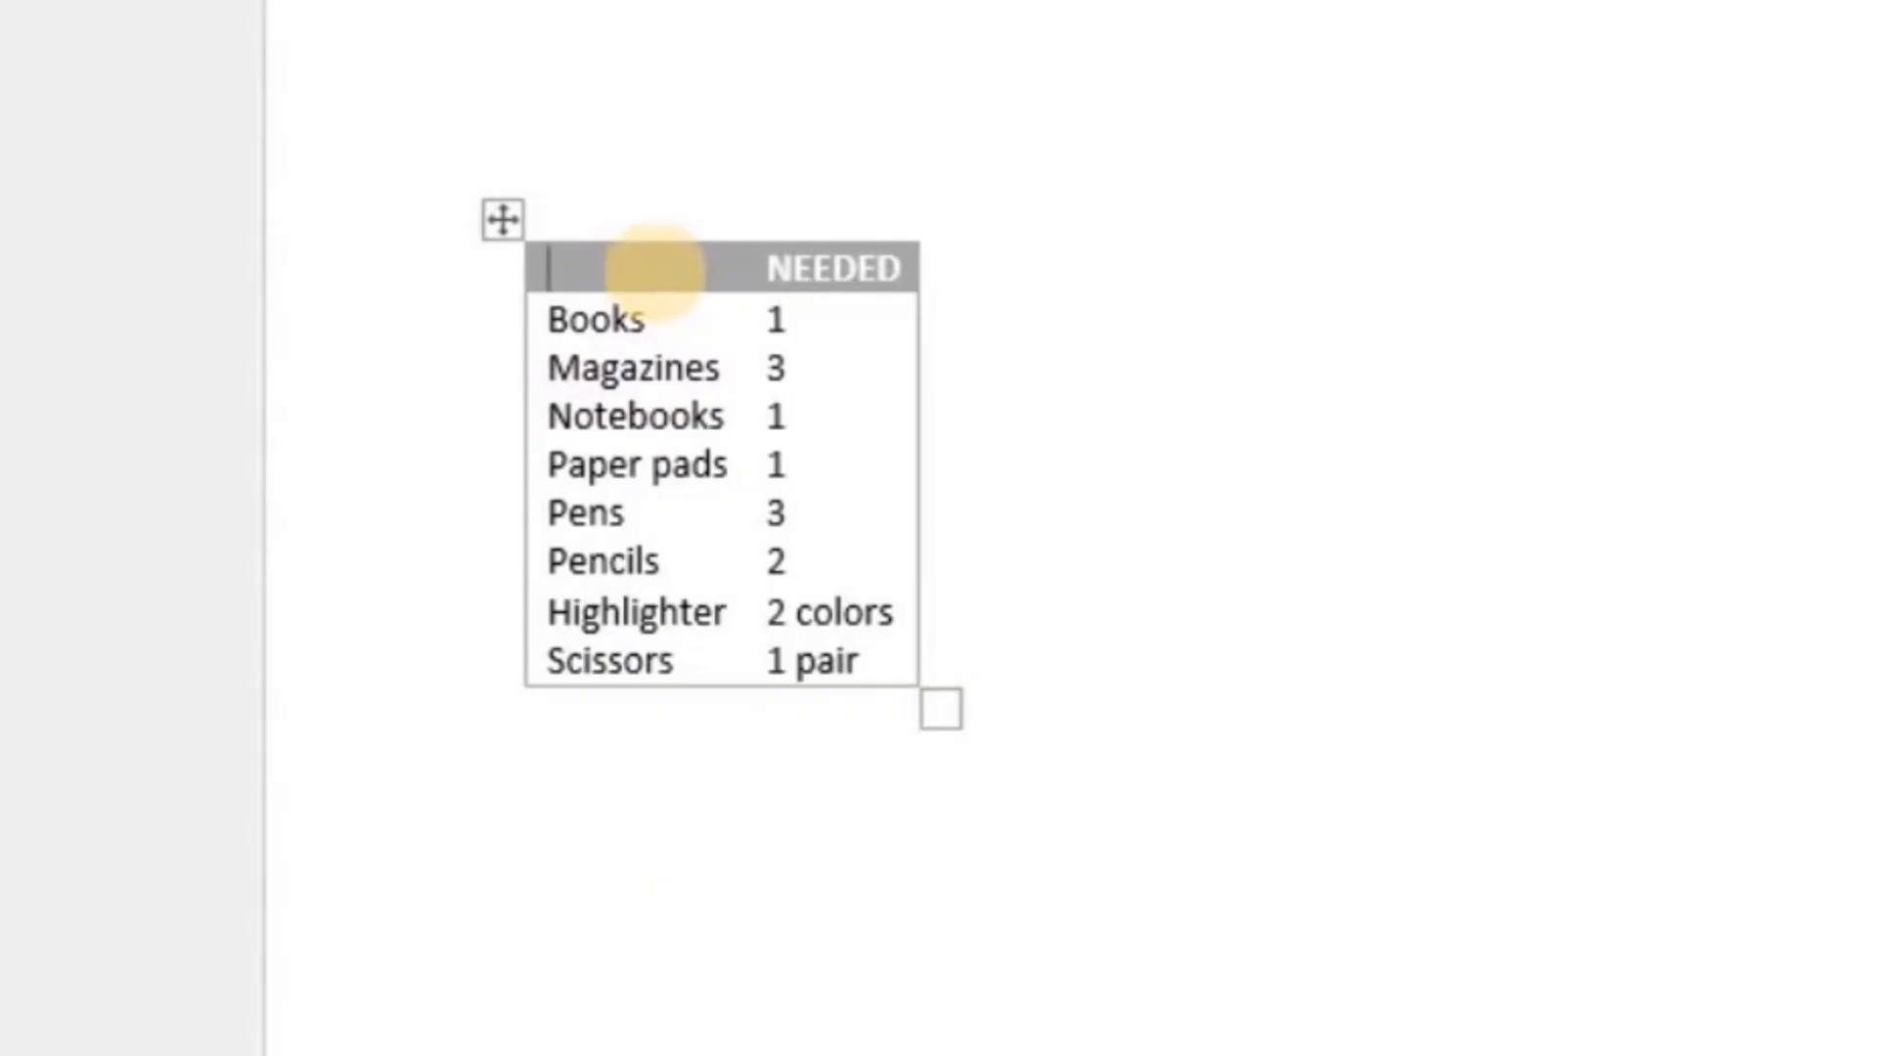
pyautogui.write('NAME')
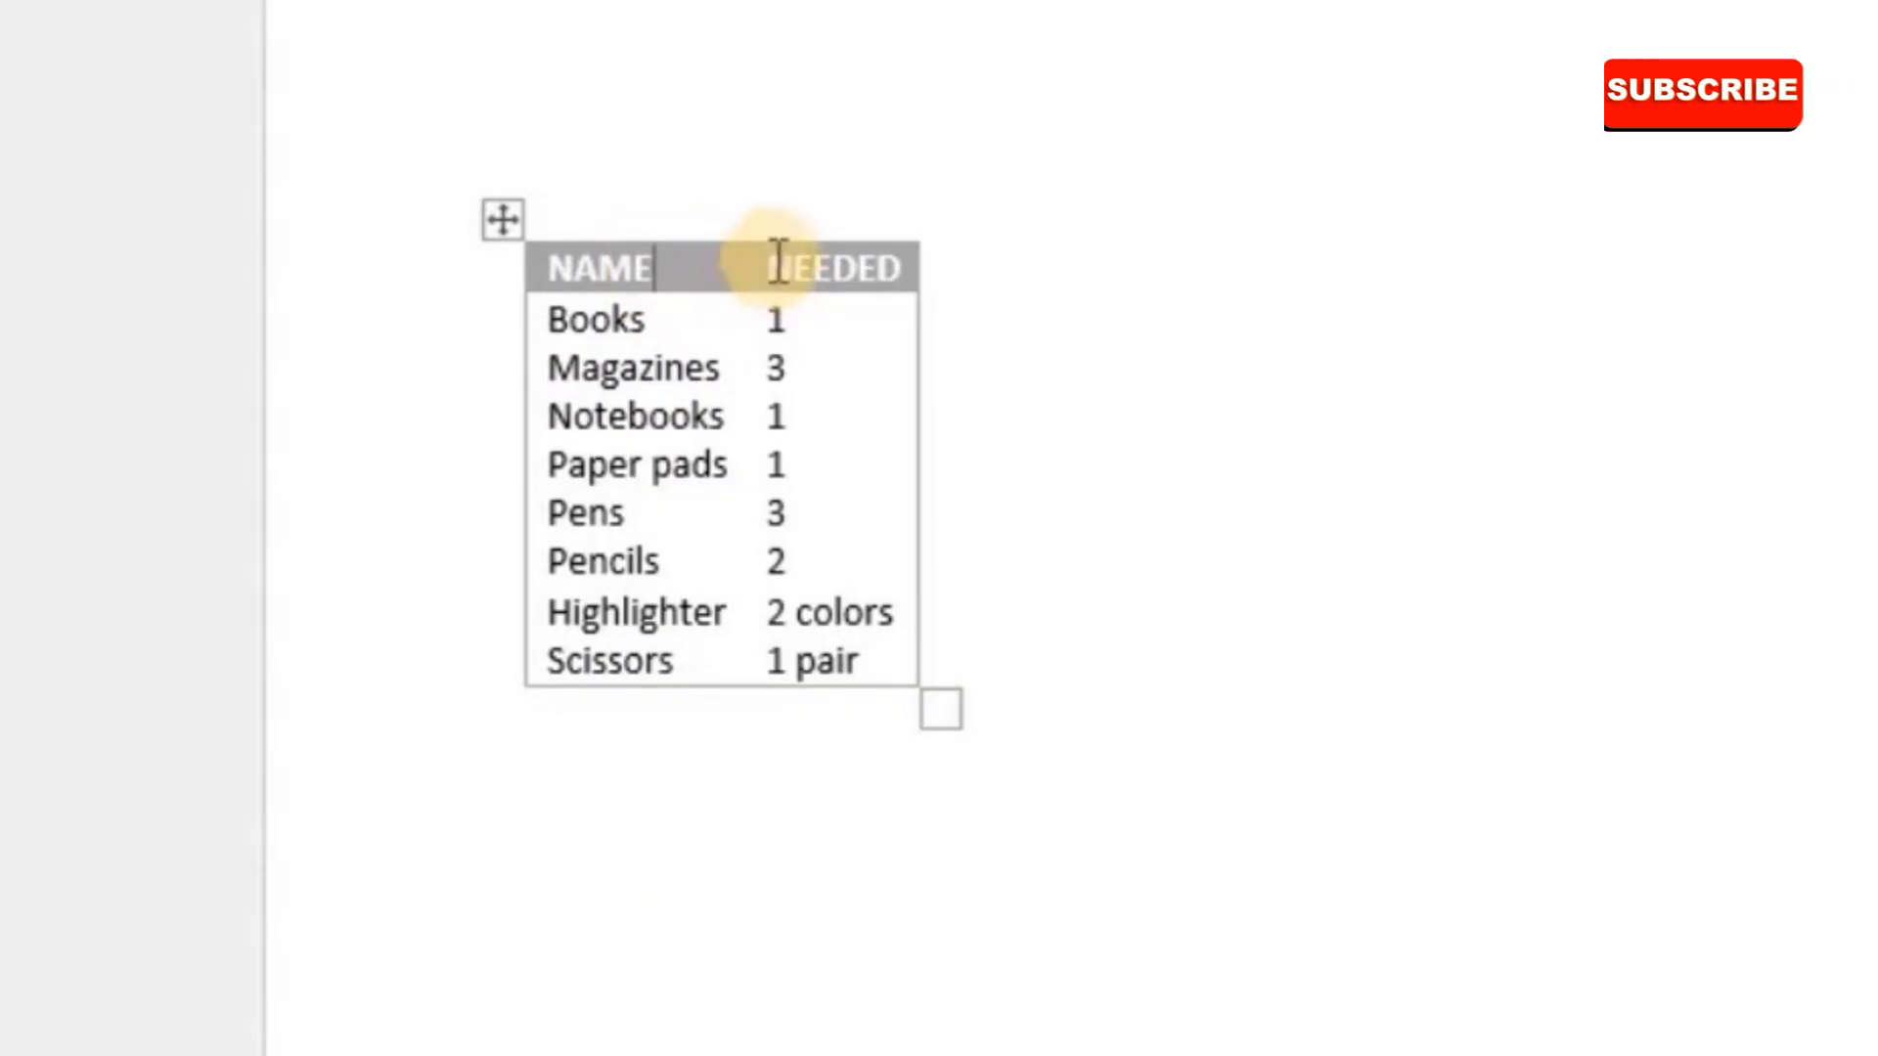
pyautogui.press('Delete')
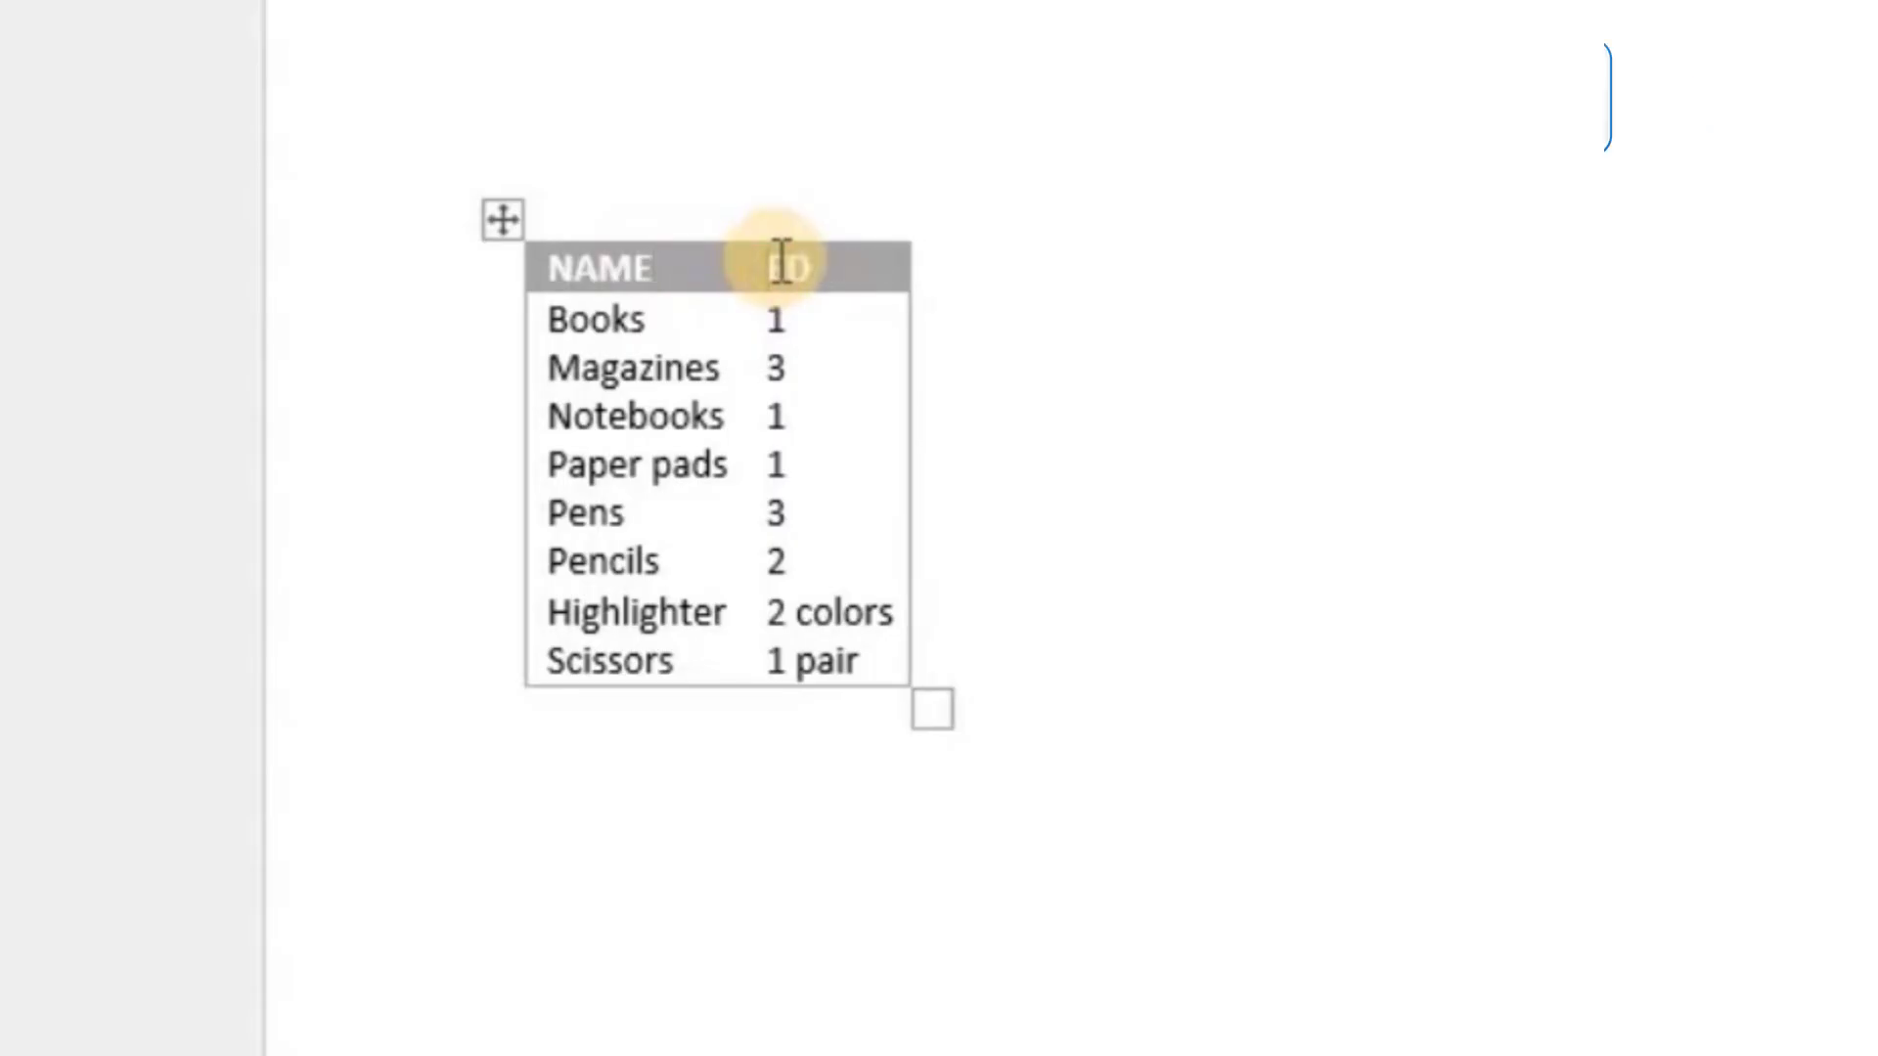
pyautogui.press('Delete')
pyautogui.press('Delete')
pyautogui.write('AMOUNT')
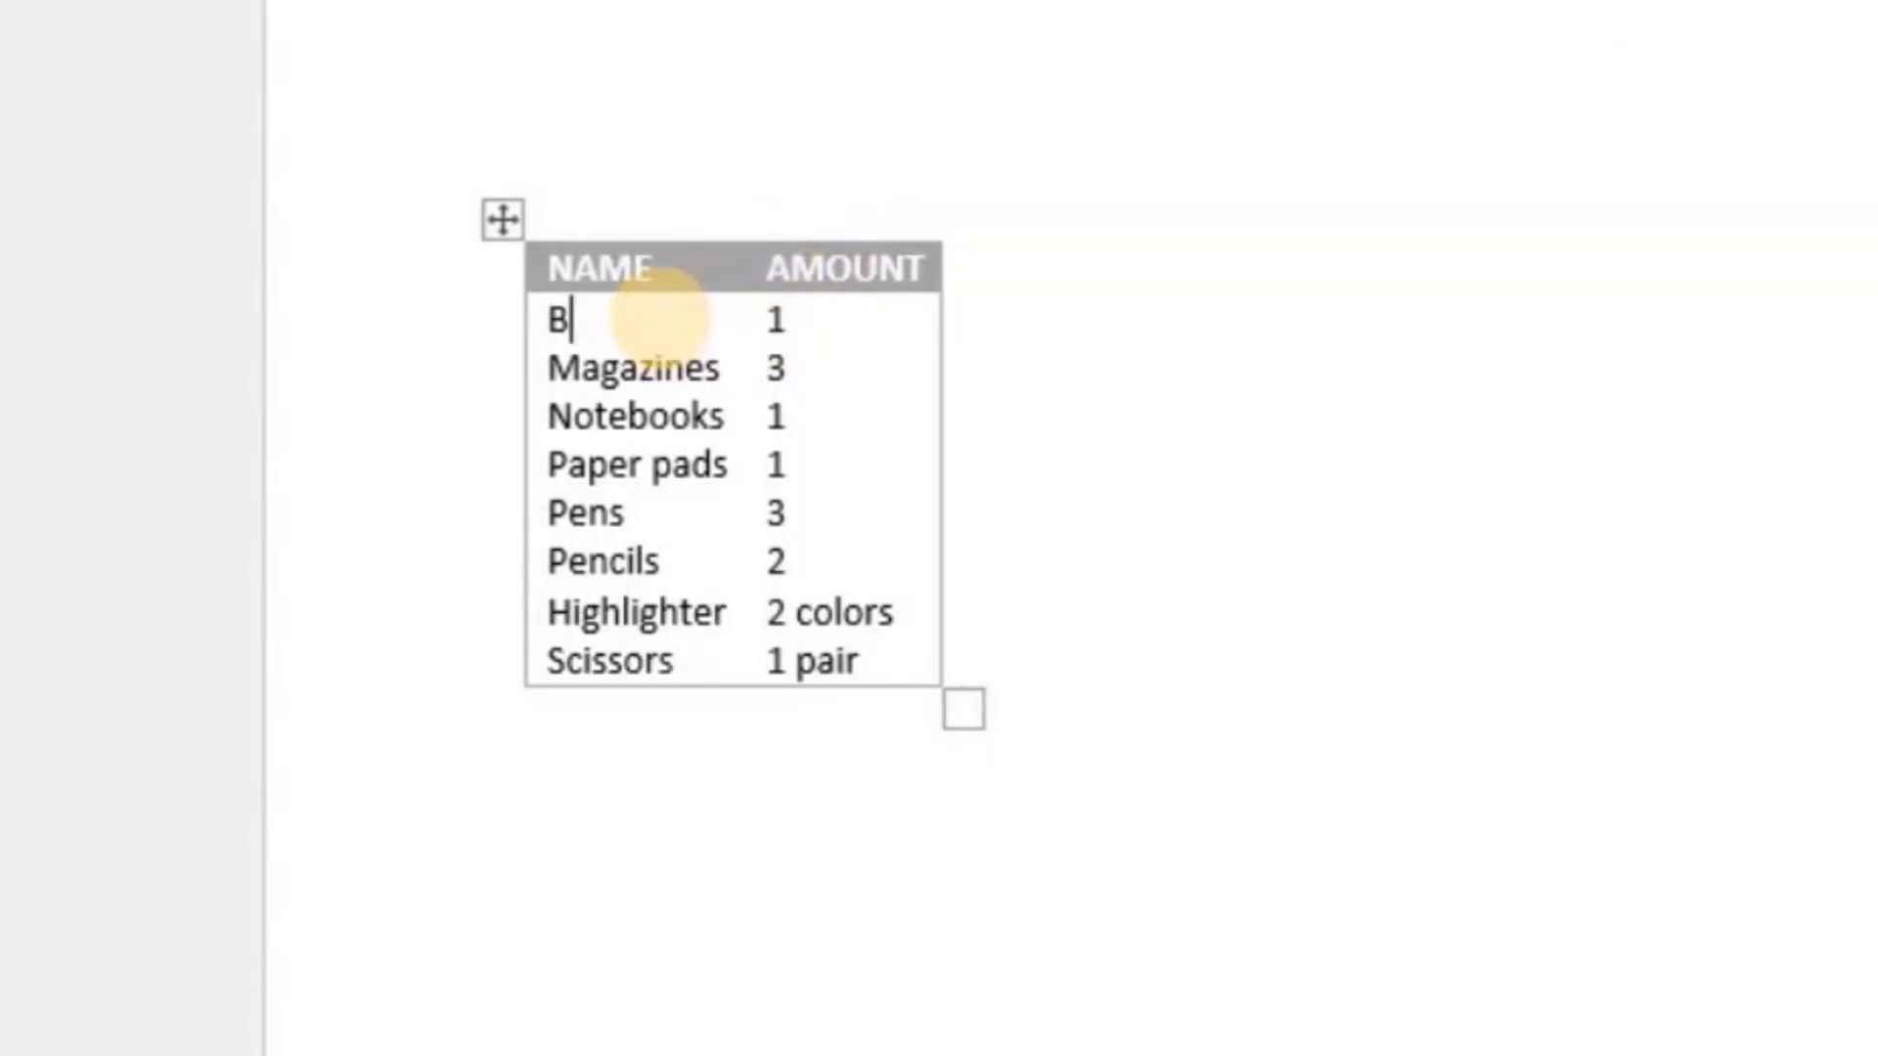
# Step: Replace Books in the first data row with a person's name and set its amount to 100
pyautogui.write('RAMA')
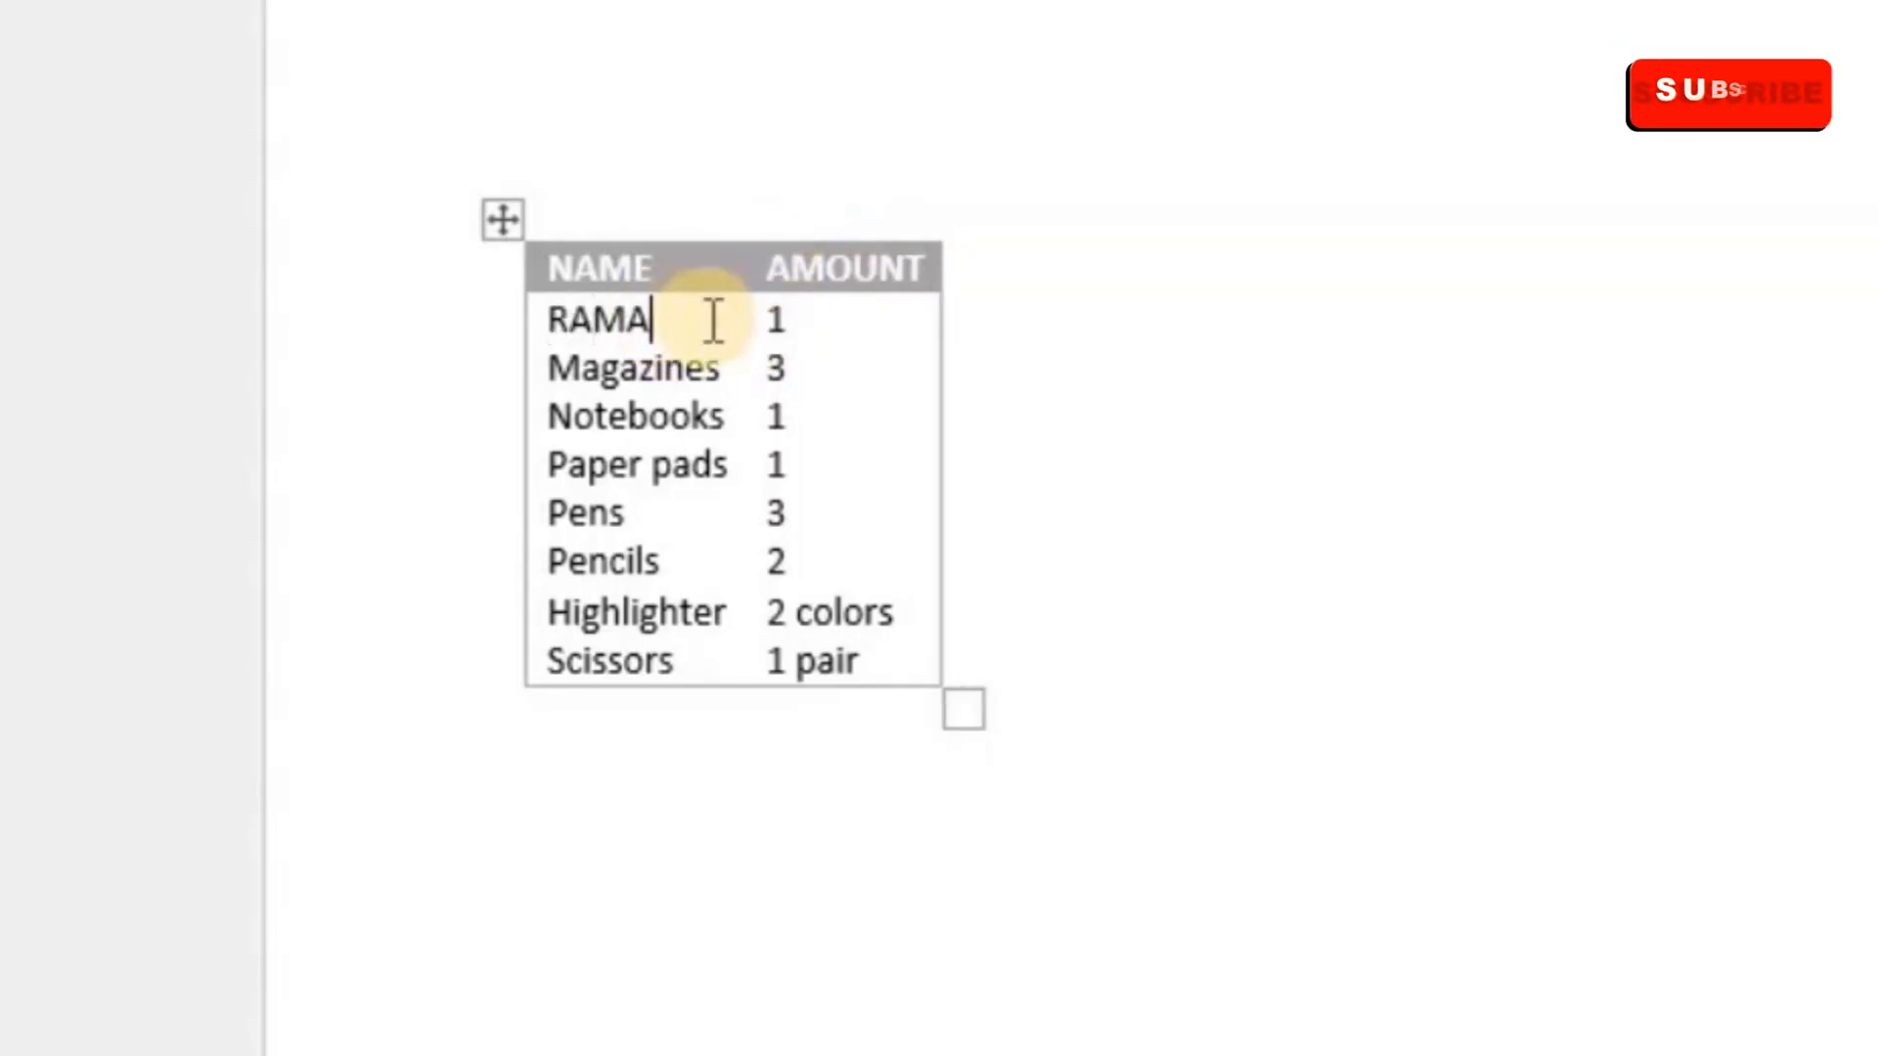
pyautogui.write('00')
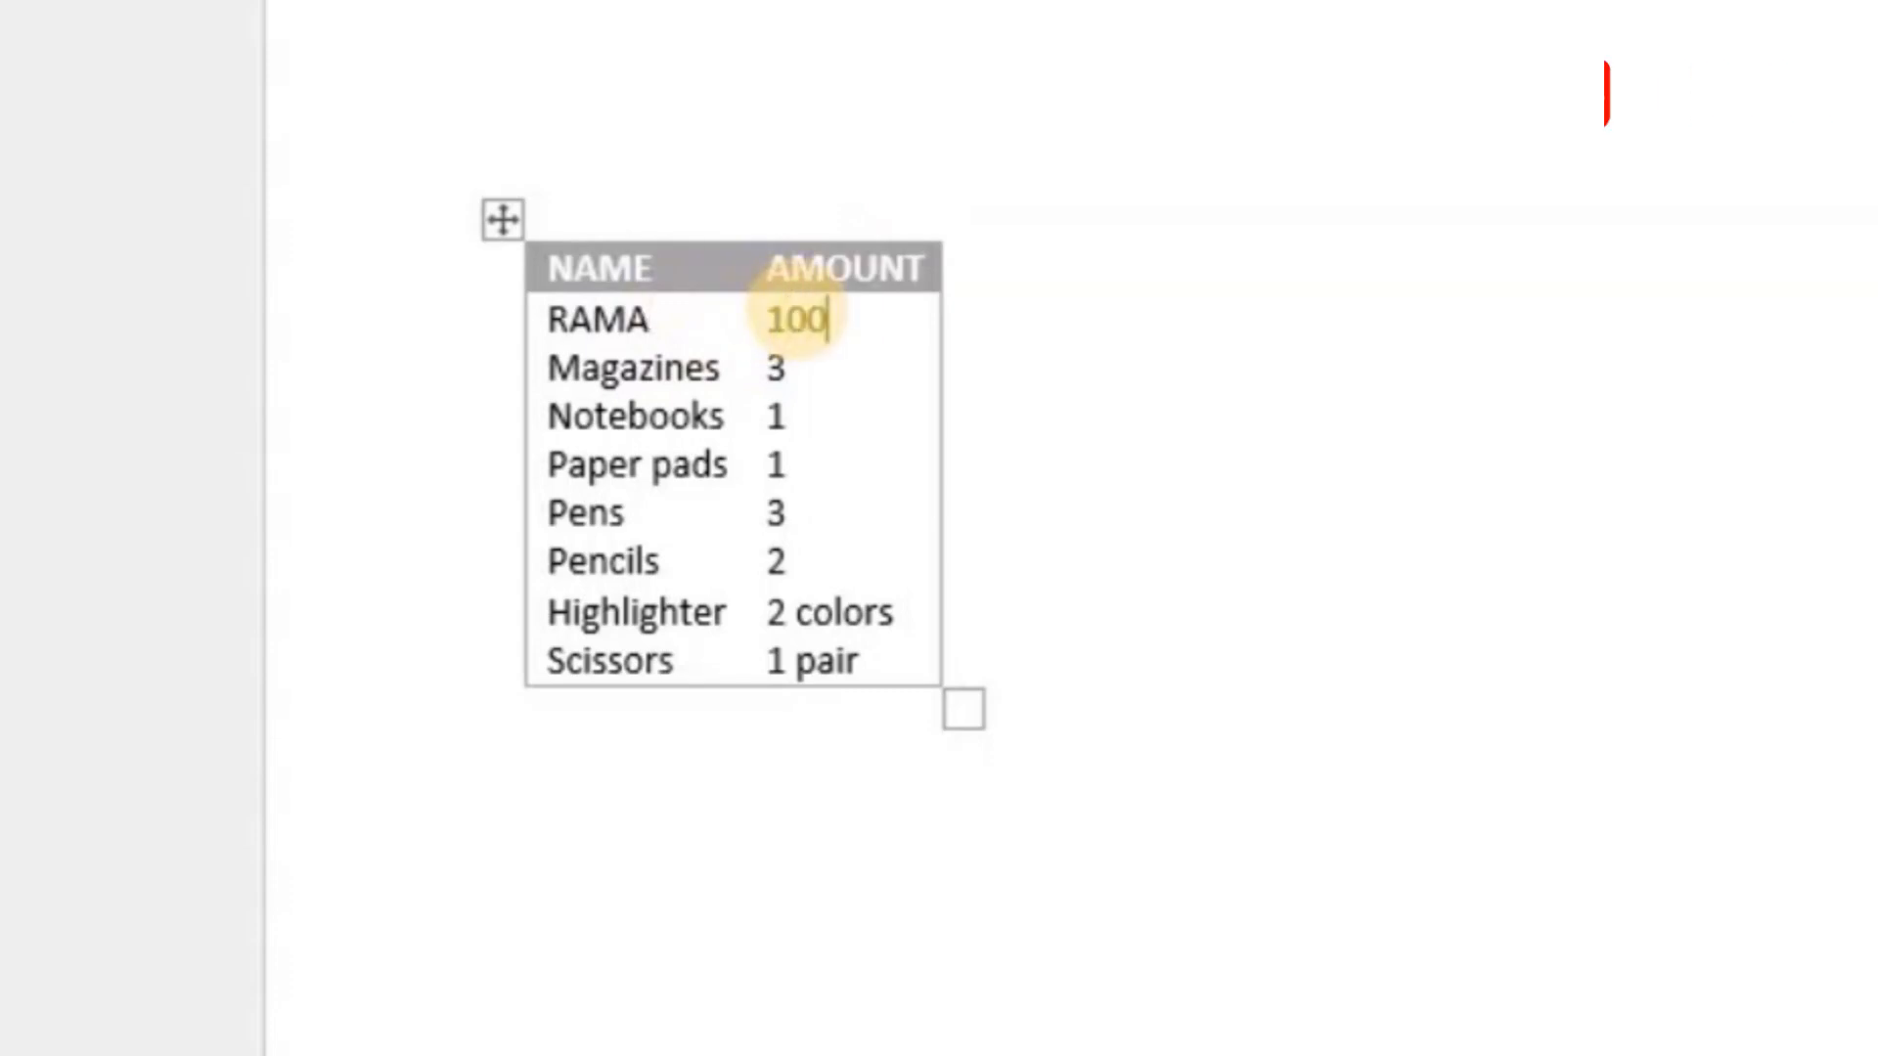